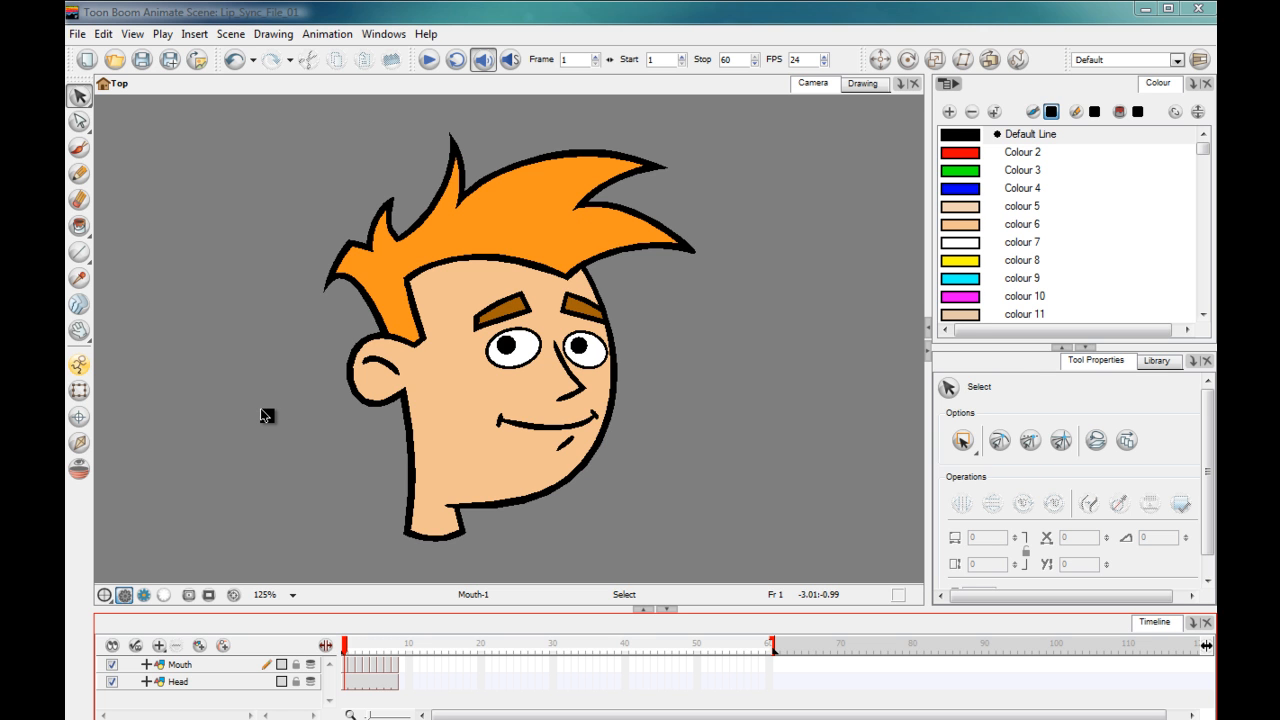
# - Extend the scene's stop frame to 113 and return the playhead to frame 1
pyautogui.click(757, 648)
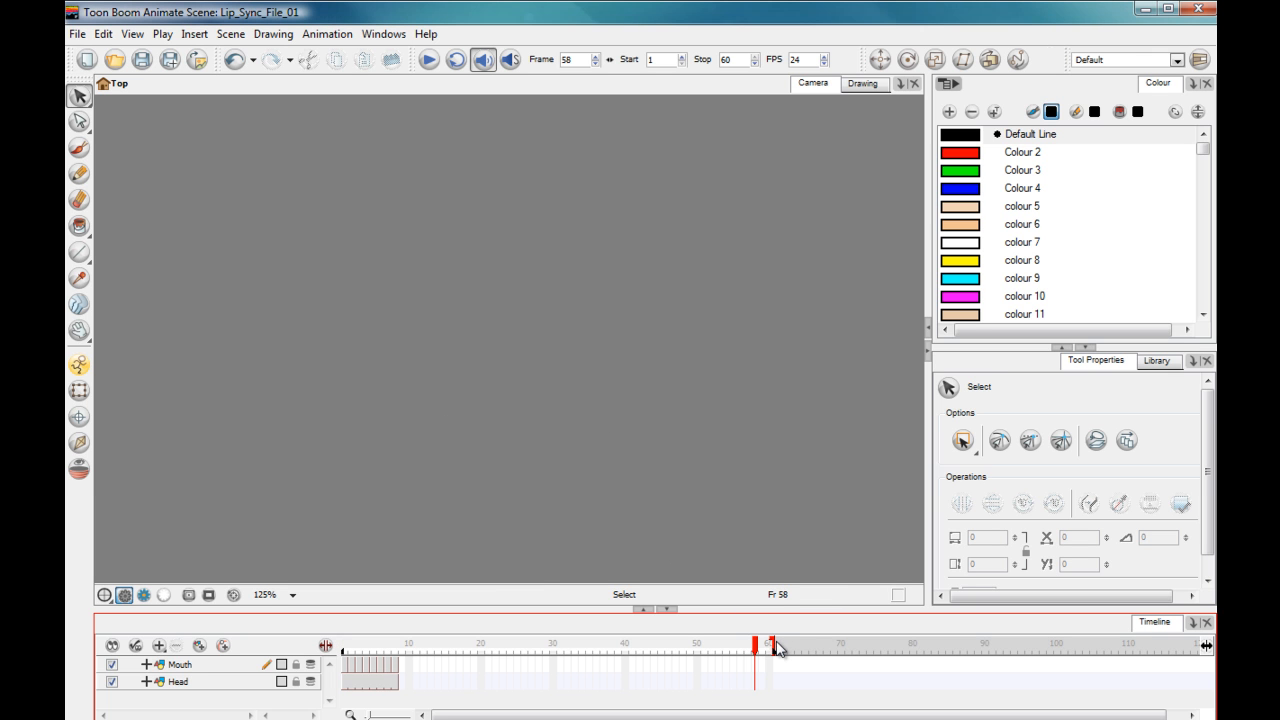
pyautogui.moveTo(776, 648); pyautogui.dragTo(1150, 651)
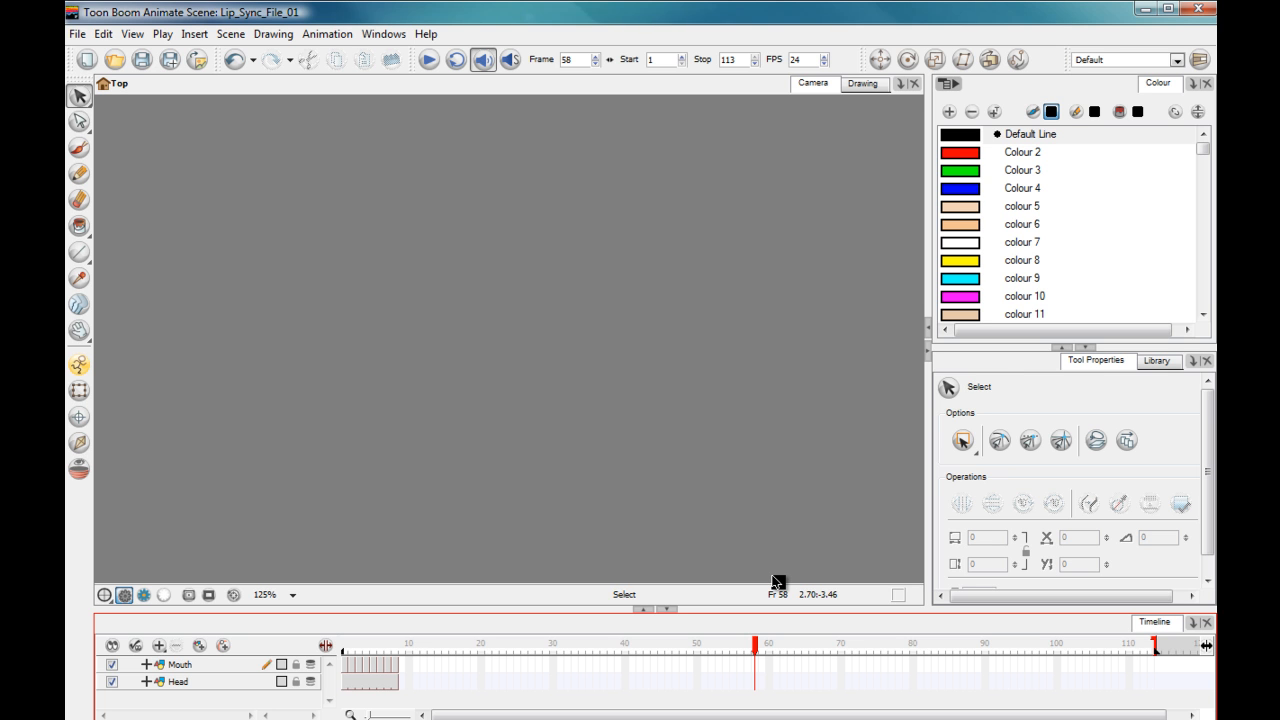
pyautogui.moveTo(757, 646); pyautogui.dragTo(344, 657)
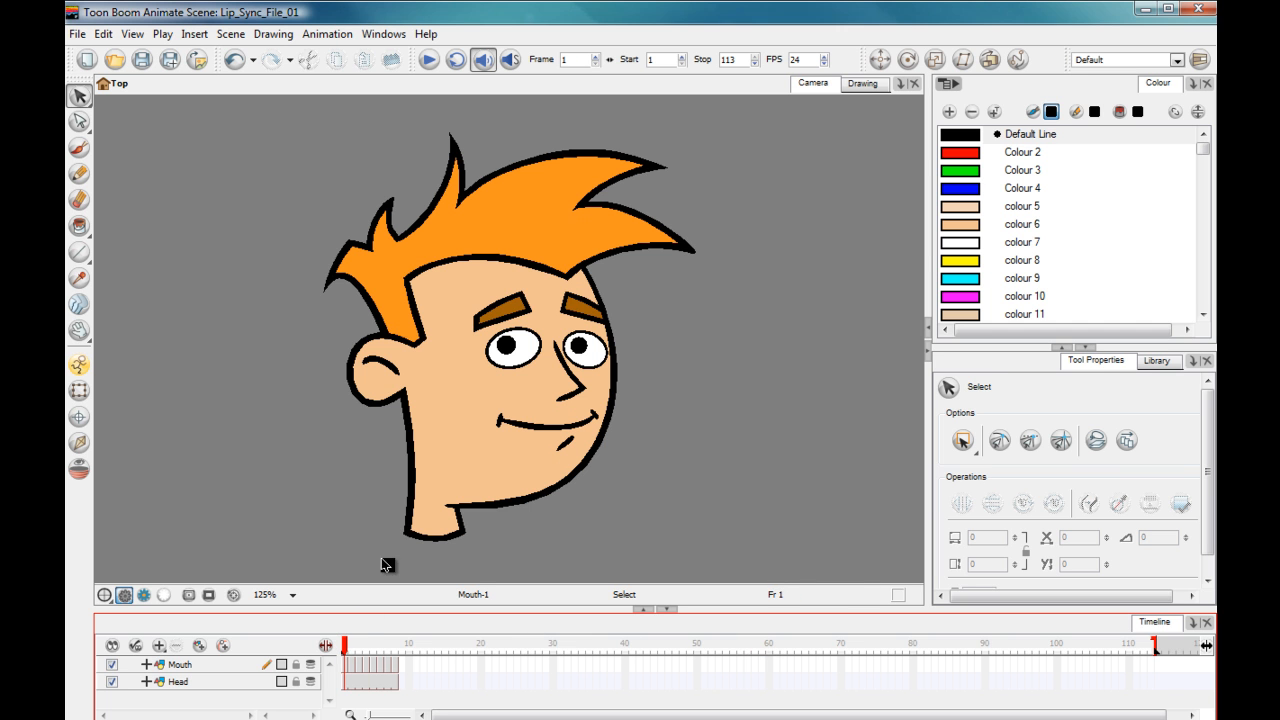
# - Hide the Mouth and Head layers and import the cartoon_monster-01 sound into the scene
pyautogui.click(111, 664)
pyautogui.click(111, 682)
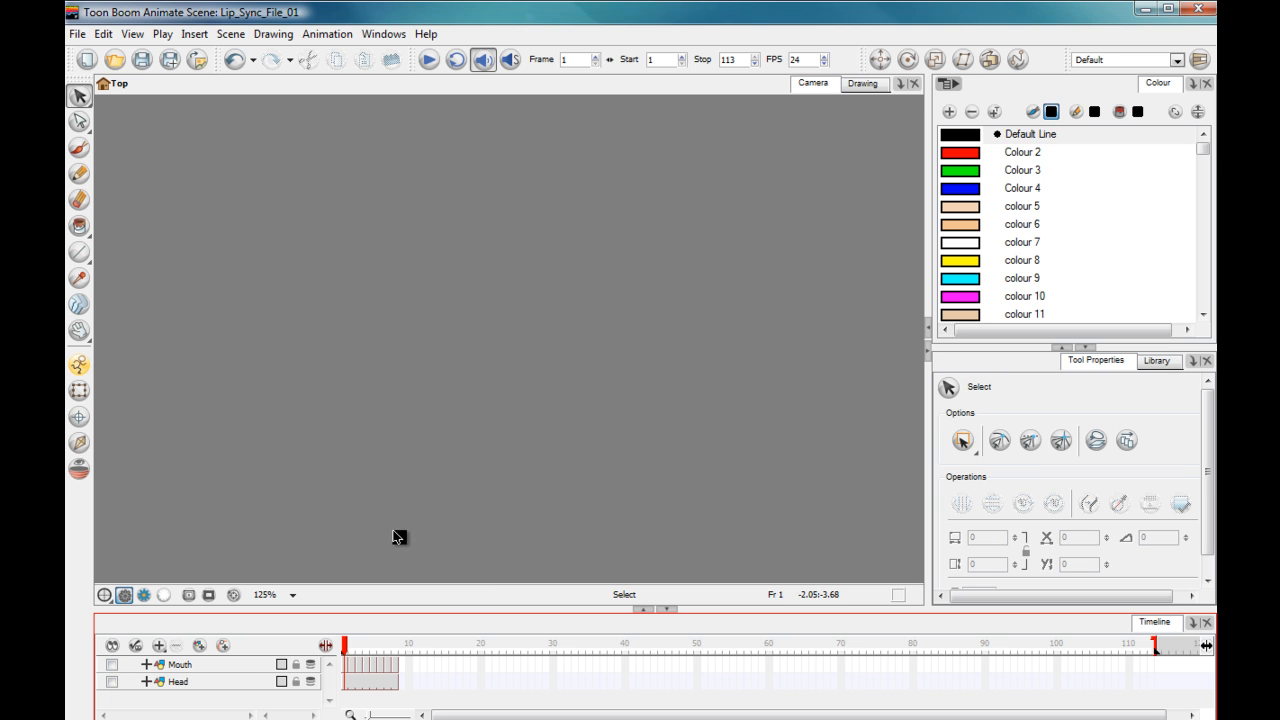
pyautogui.click(77, 35)
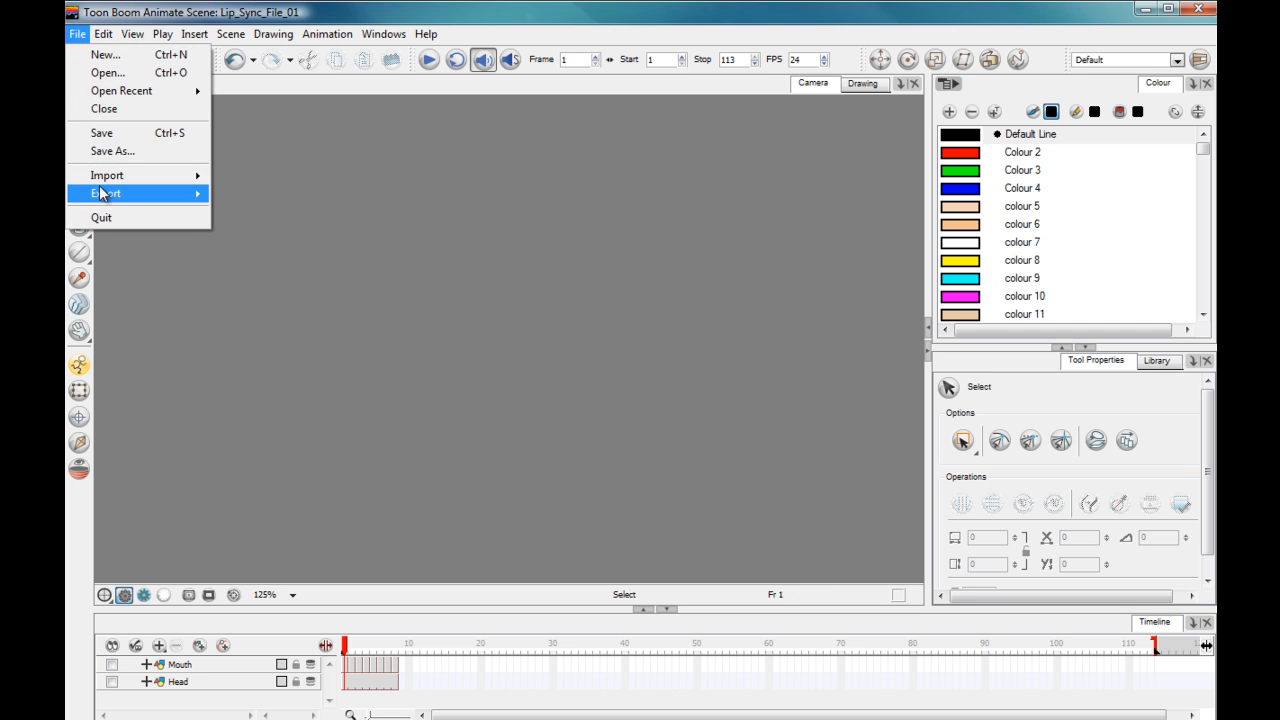
pyautogui.moveTo(105, 178)
pyautogui.click(240, 218)
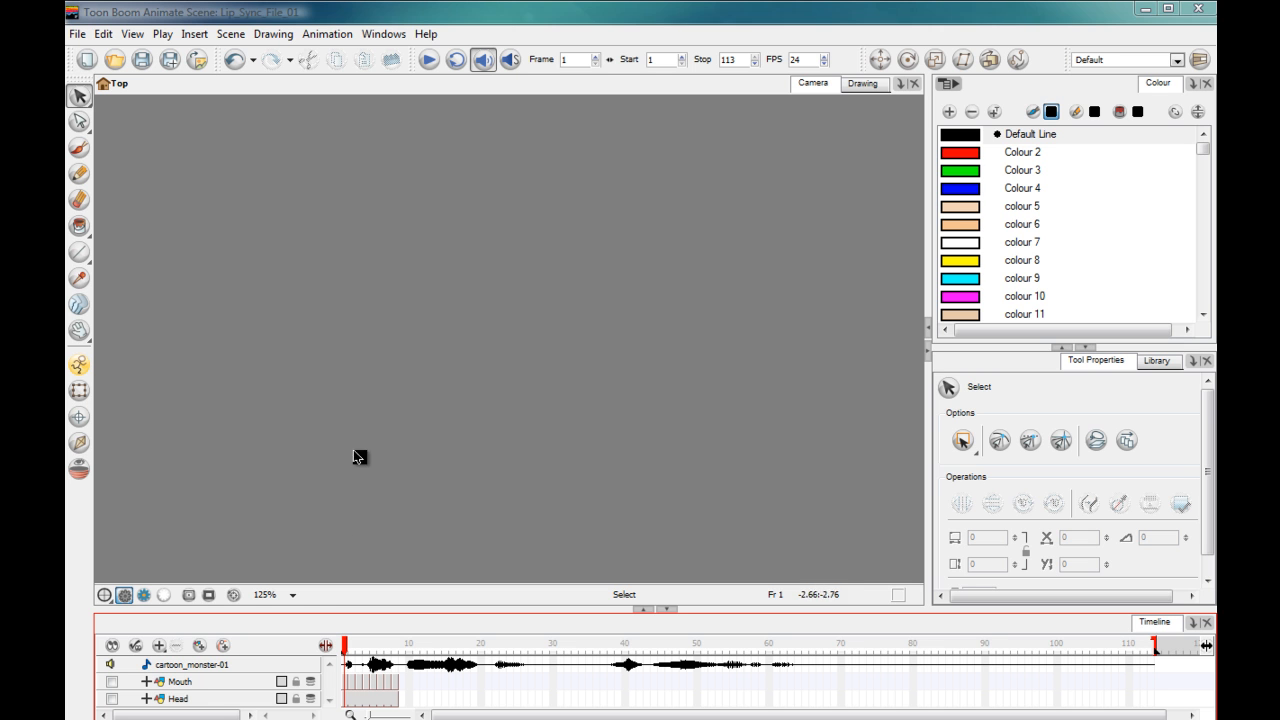
# - Play the scene with sound enabled to hear the imported audio, and stop playback
pyautogui.click(482, 60)
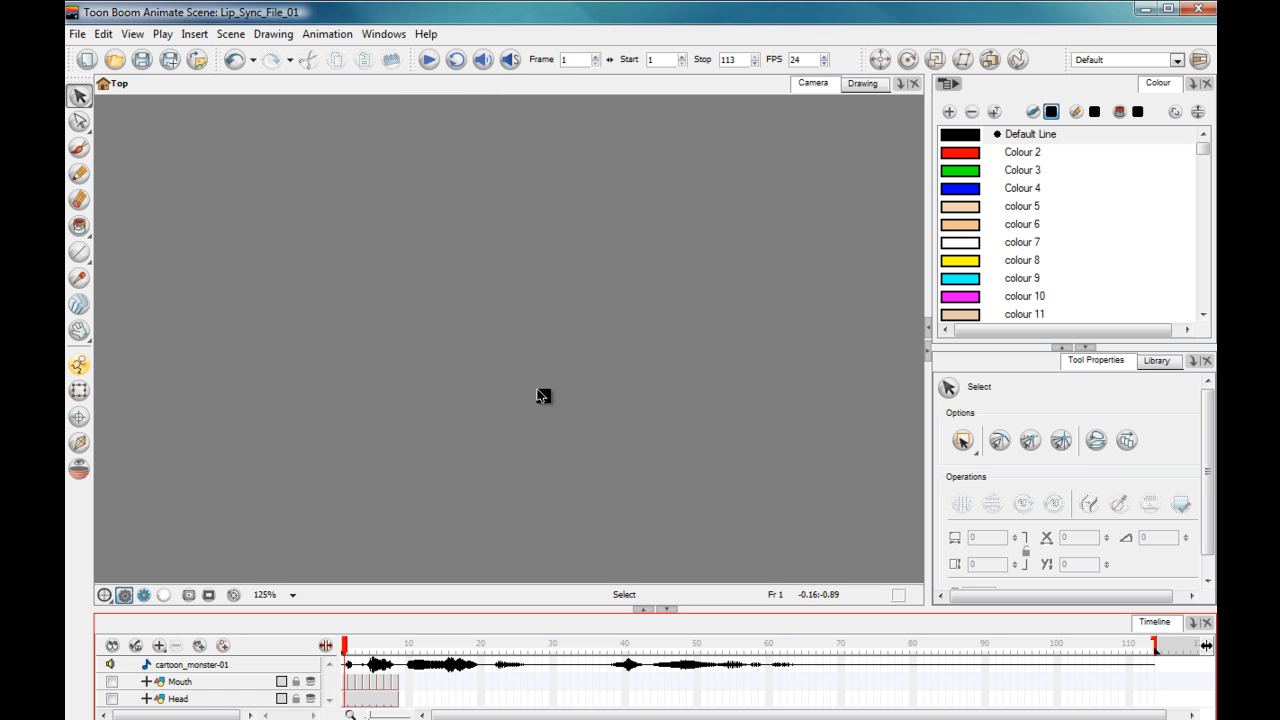
pyautogui.click(483, 62)
pyautogui.click(428, 62)
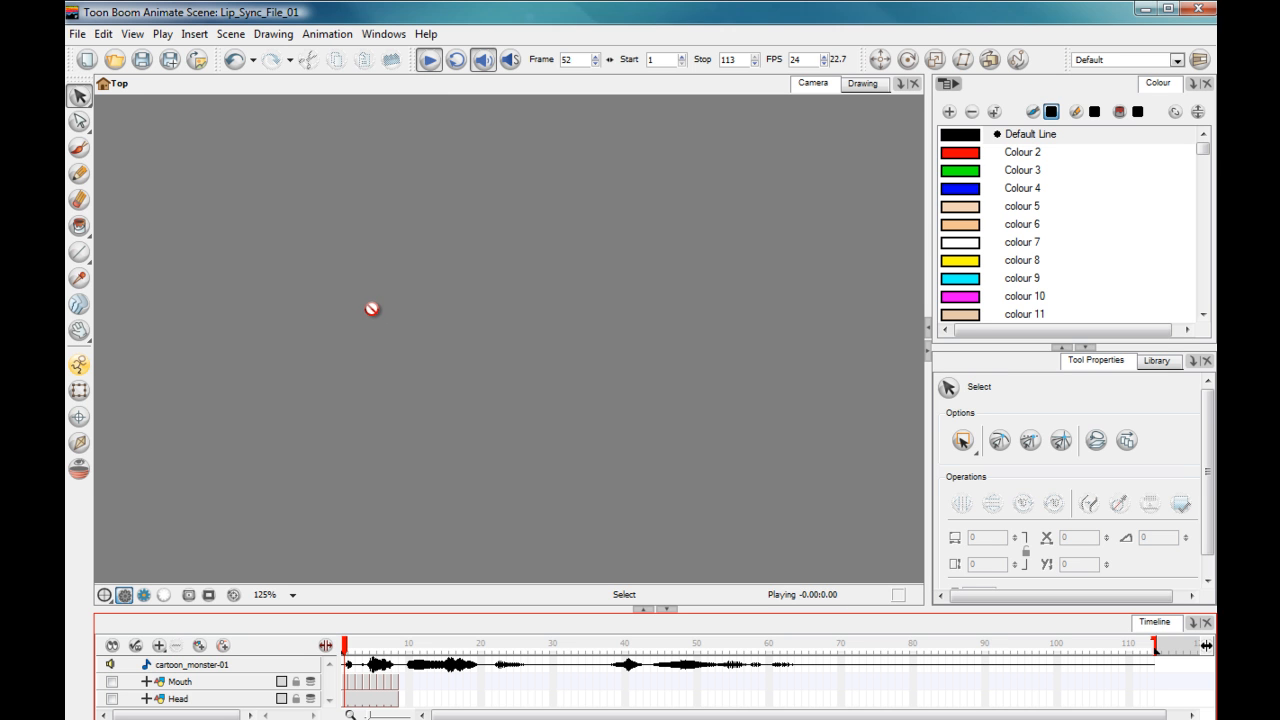
pyautogui.click(428, 60)
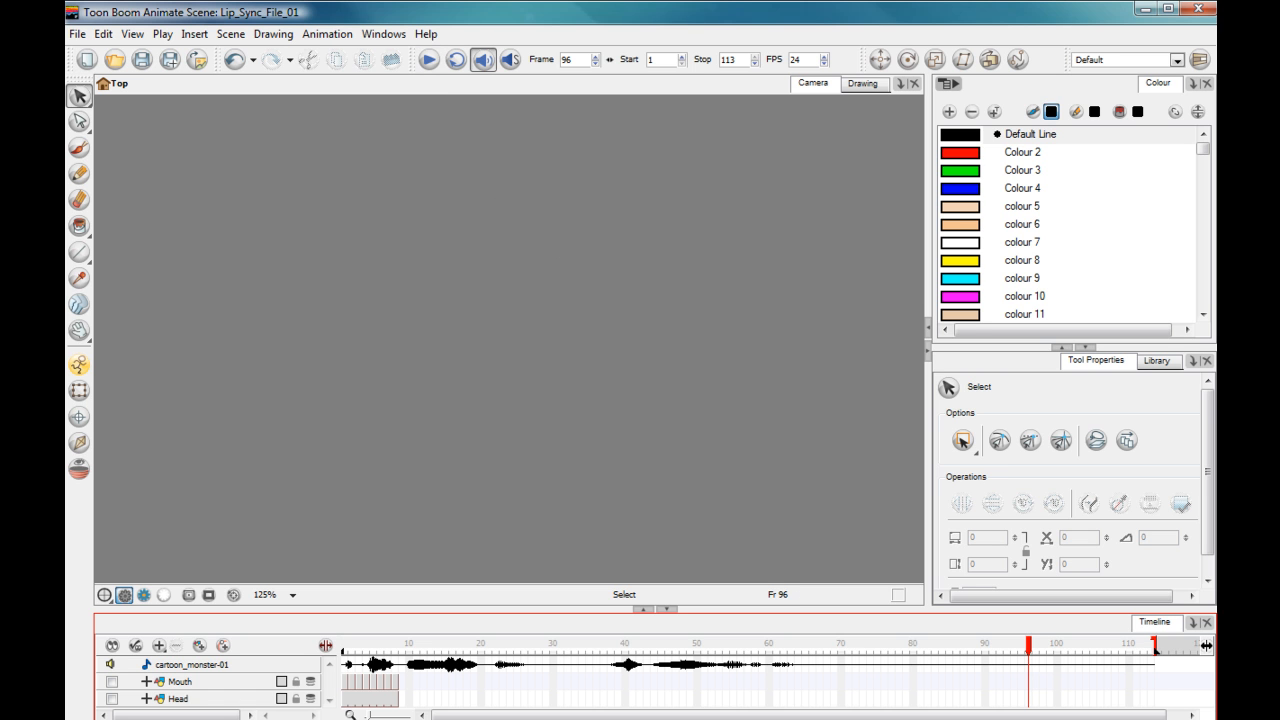
pyautogui.press('.')
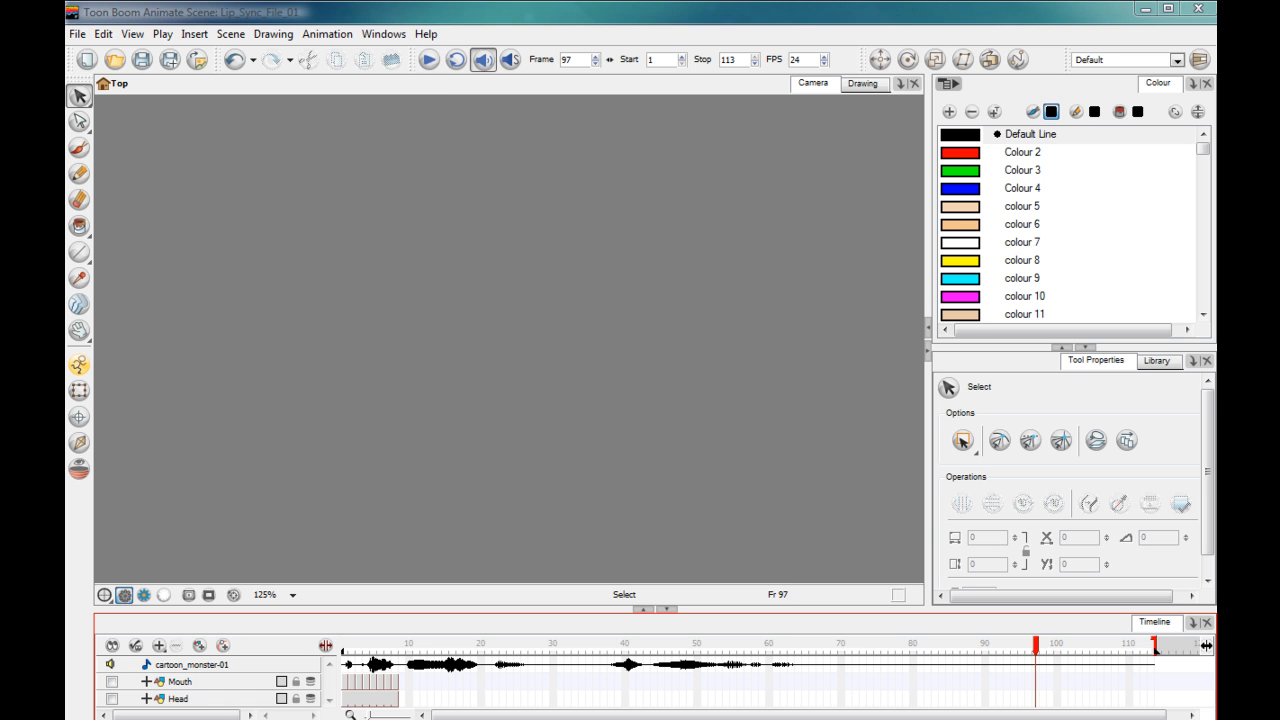
# - Turn on sound scrubbing, scrub back and forth across the waveform to listen to it, and turn scrubbing off again
pyautogui.click(484, 62)
pyautogui.click(488, 62)
pyautogui.click(510, 61)
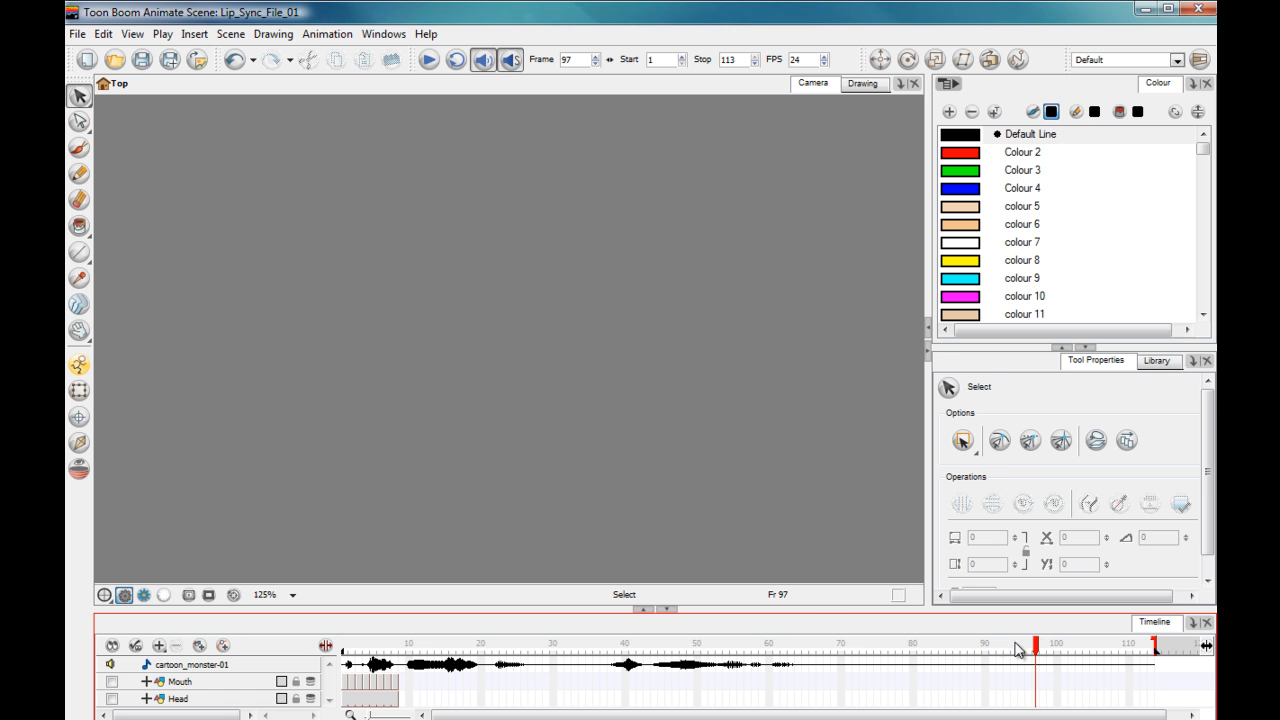
pyautogui.moveTo(1036, 648); pyautogui.dragTo(639, 646)
pyautogui.moveTo(639, 646); pyautogui.dragTo(784, 648)
pyautogui.click(819, 648)
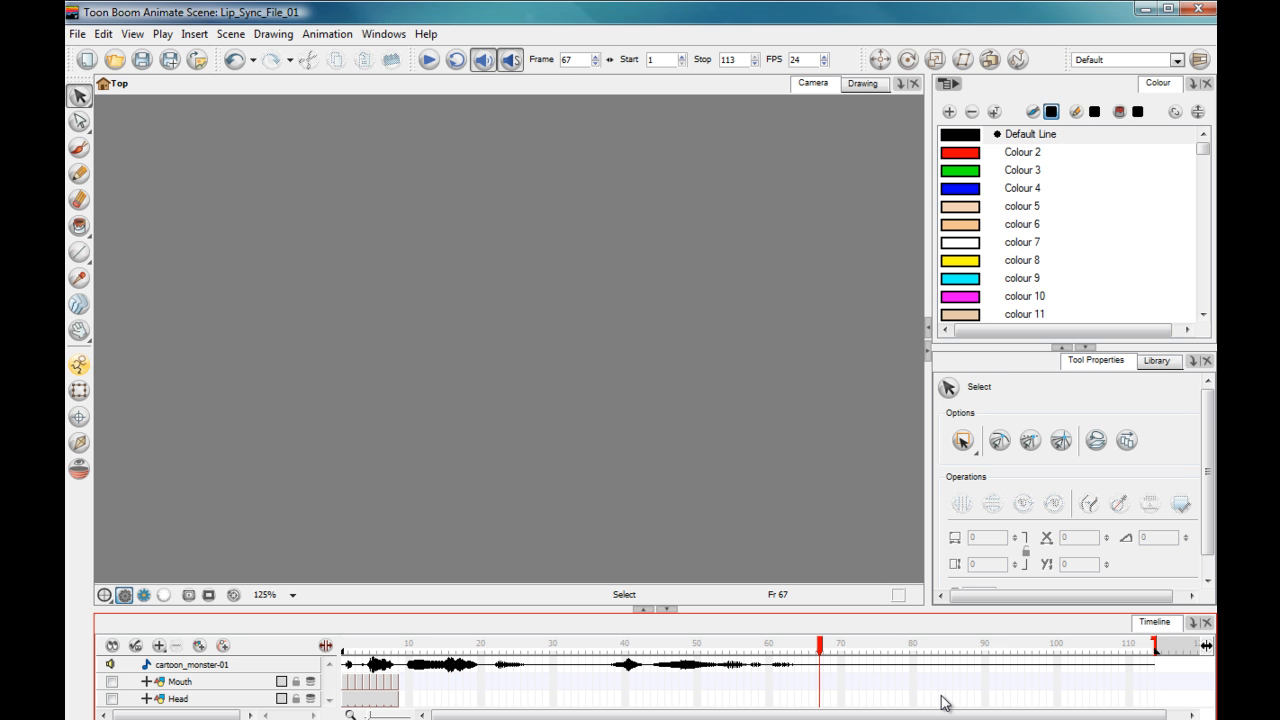
pyautogui.click(511, 60)
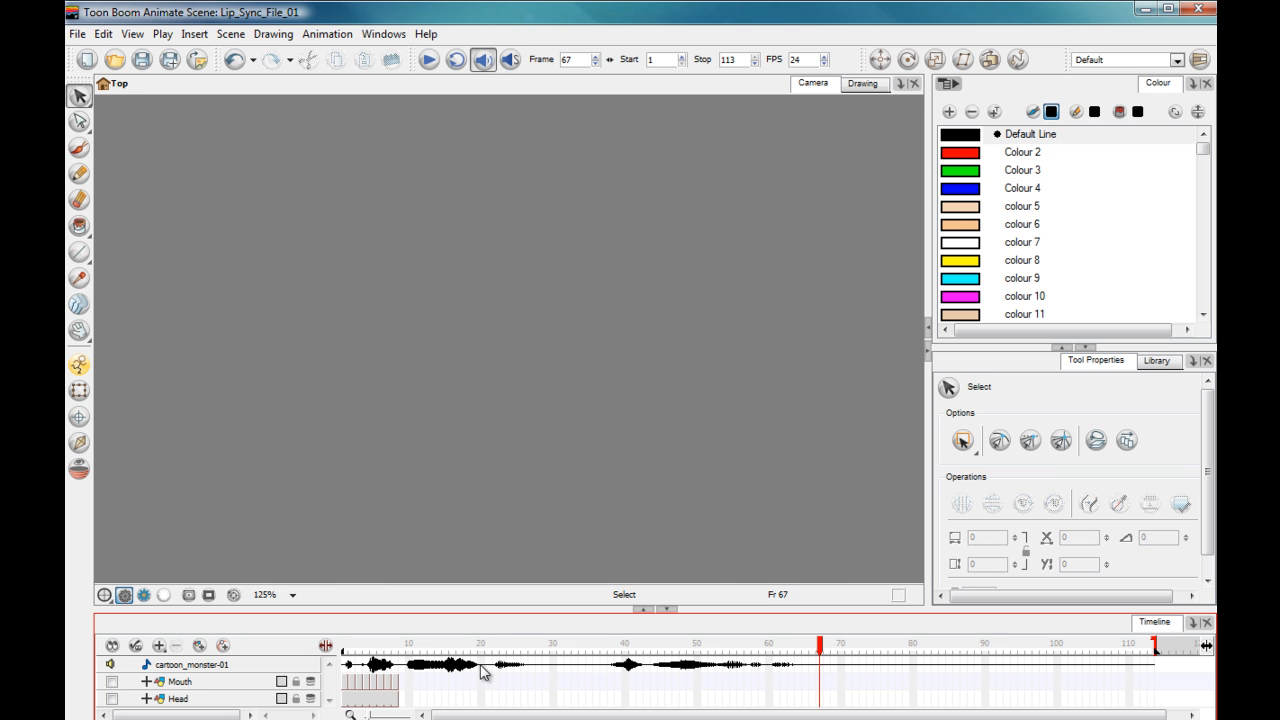
# - Open the cartoon_monster-01 layer in the Sound Element Editor and select its sound clip
pyautogui.click(192, 666)
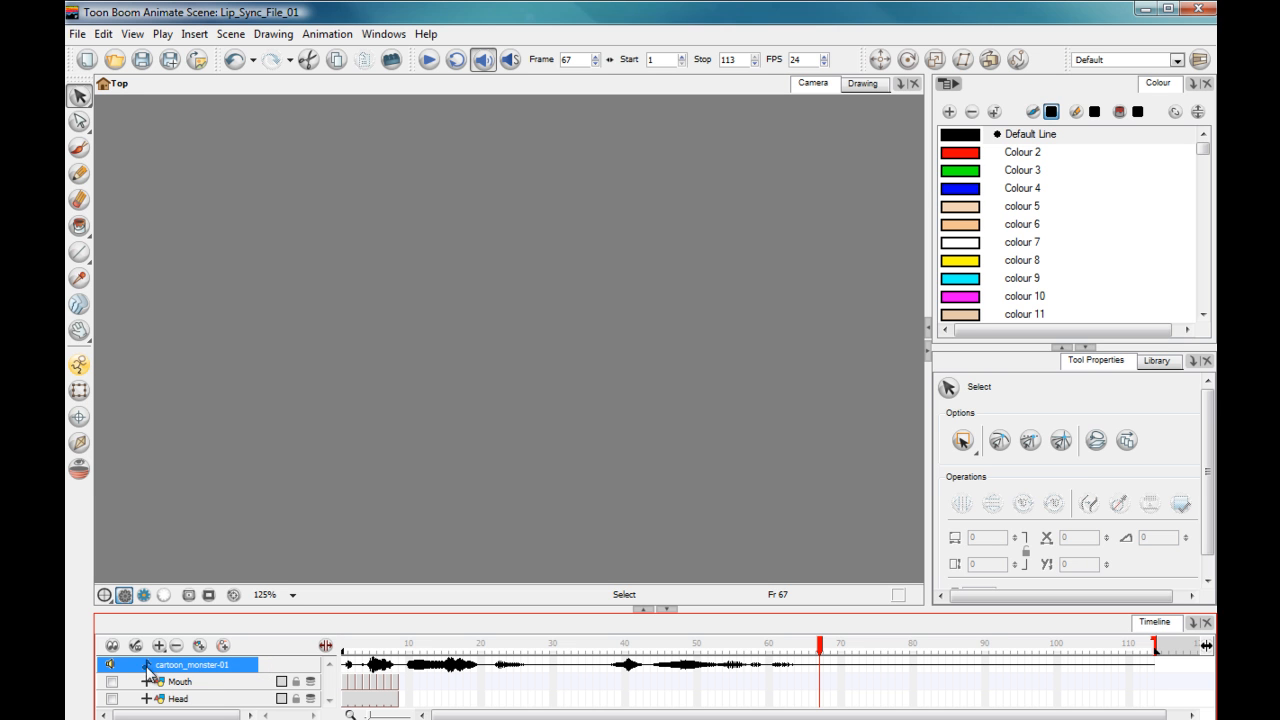
pyautogui.doubleClick(210, 666)
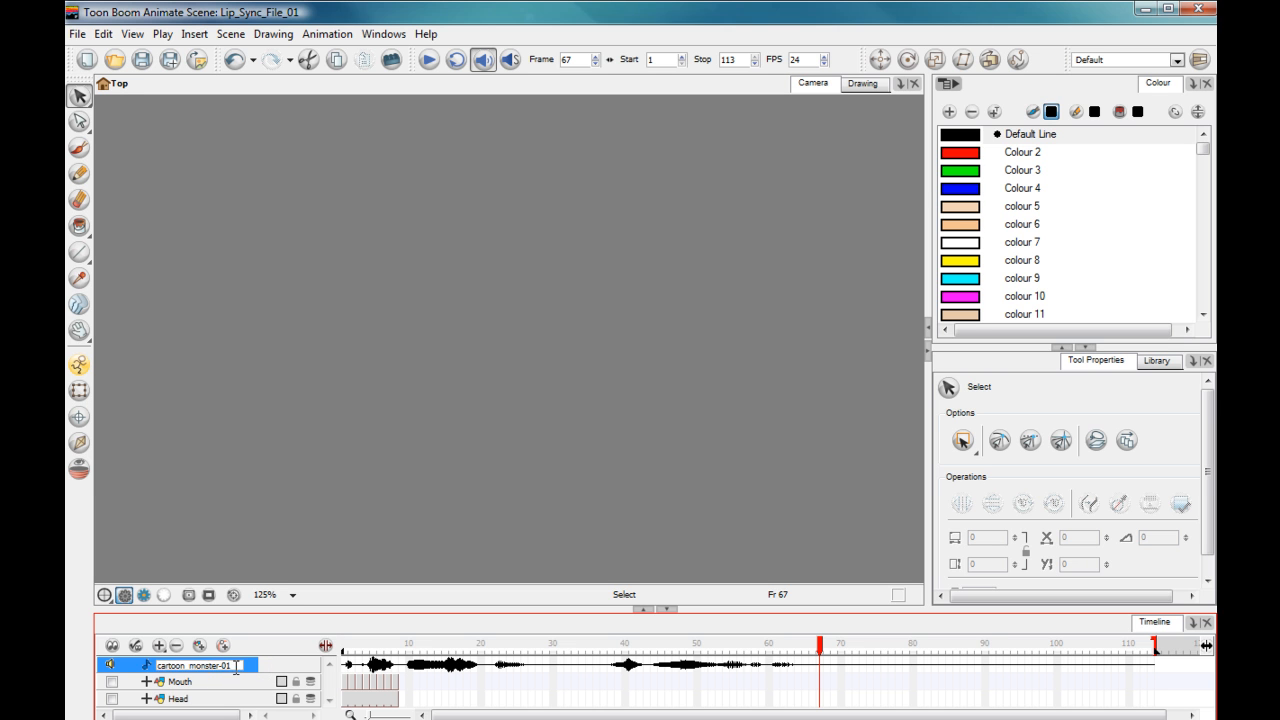
pyautogui.press('Return')
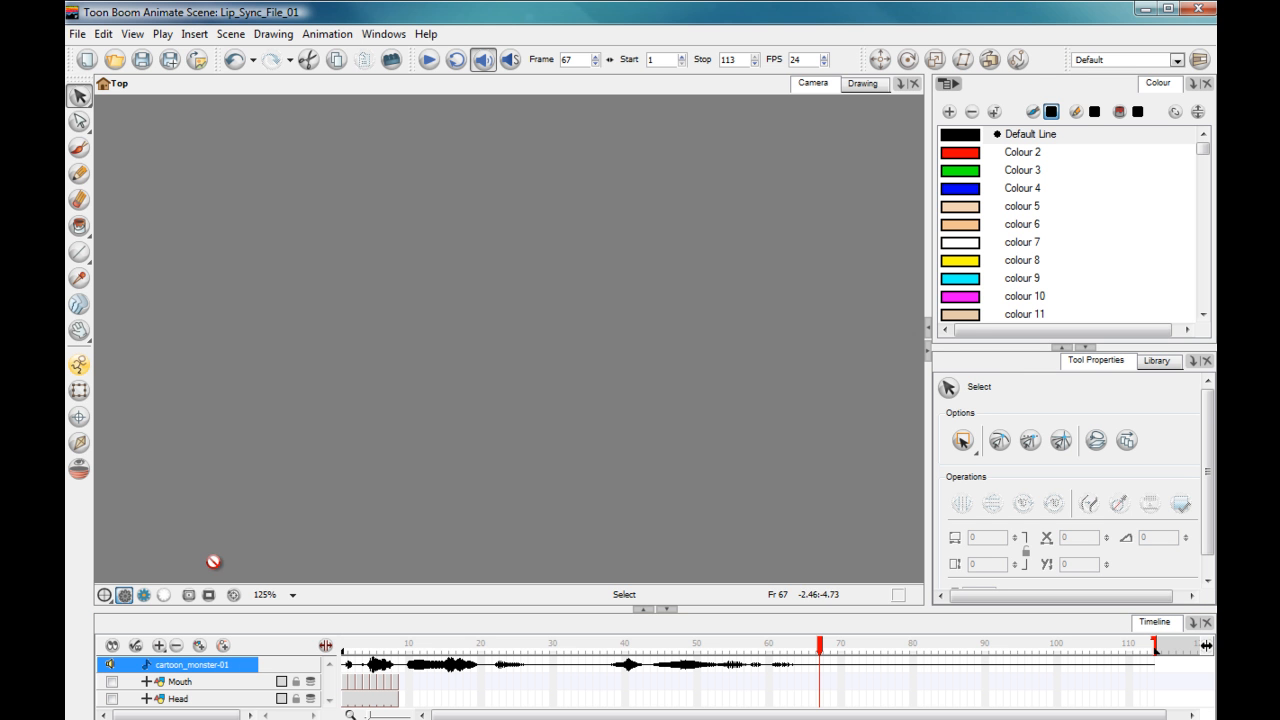
pyautogui.moveTo(67, 338); pyautogui.dragTo(504, 112)
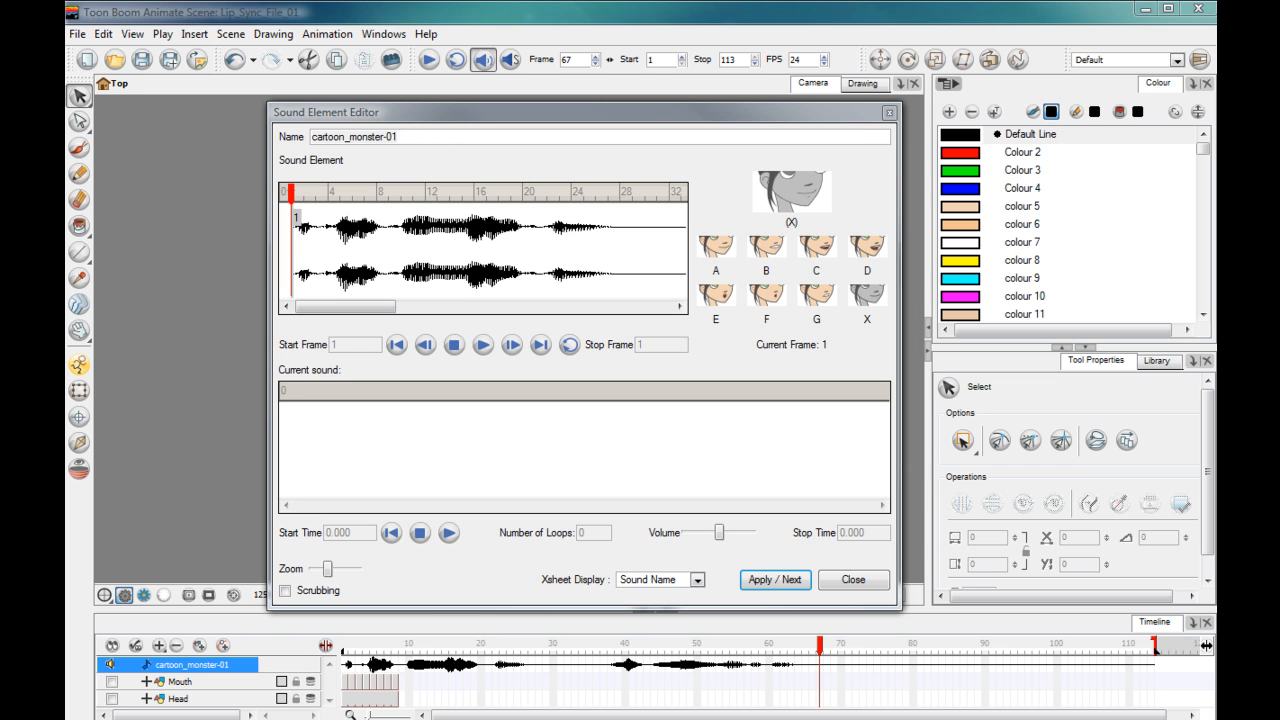
pyautogui.click(344, 262)
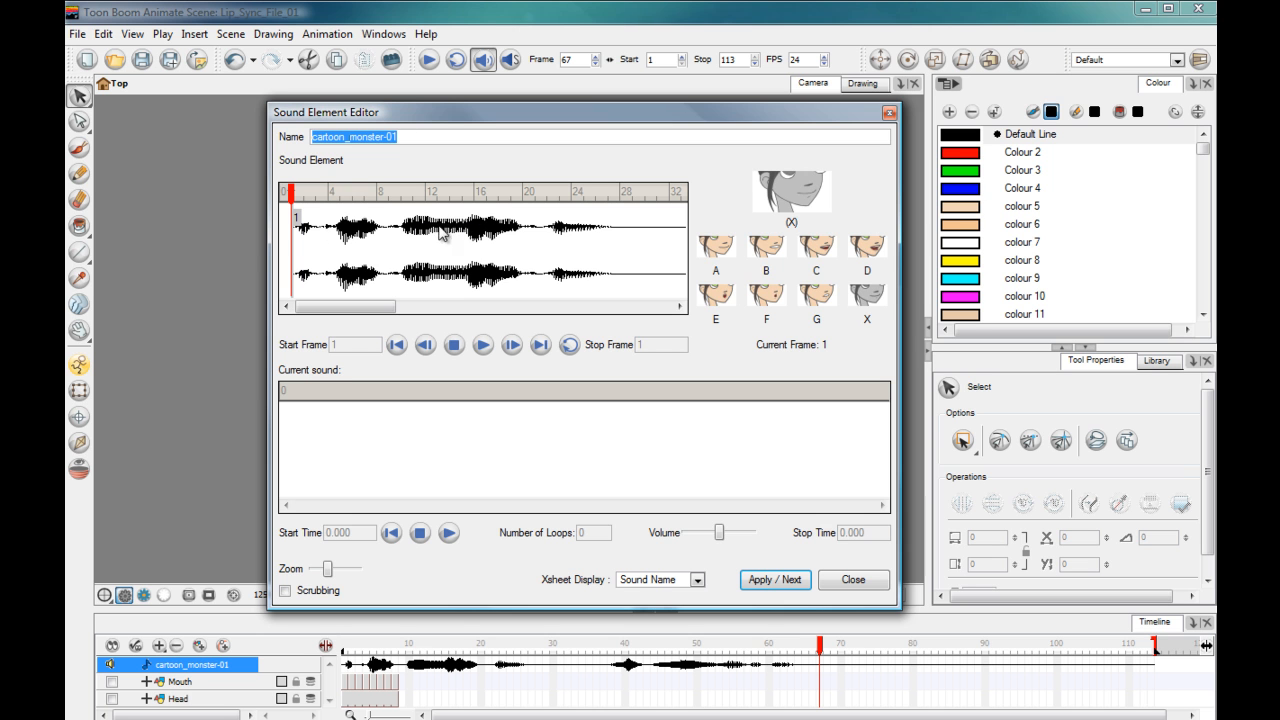
pyautogui.click(357, 232)
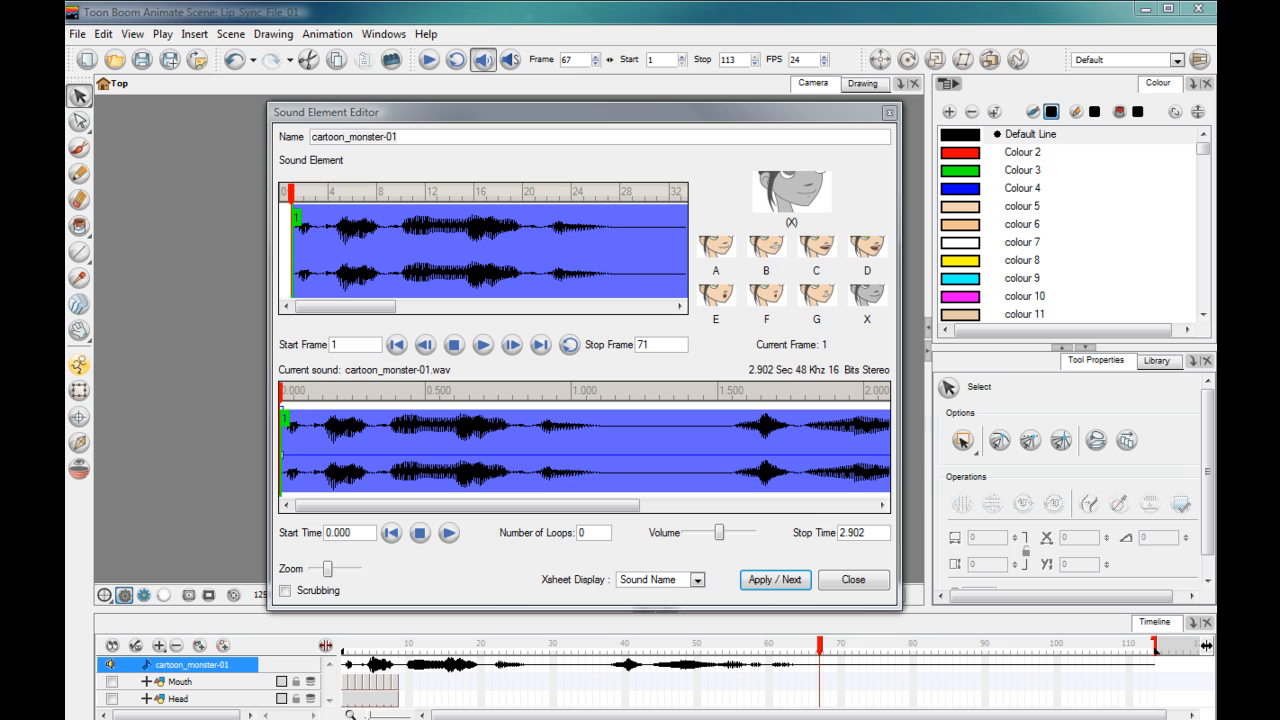
# - Play the selected sound element in the editor, stop it, and return to the beginning of its waveform
pyautogui.click(483, 367)
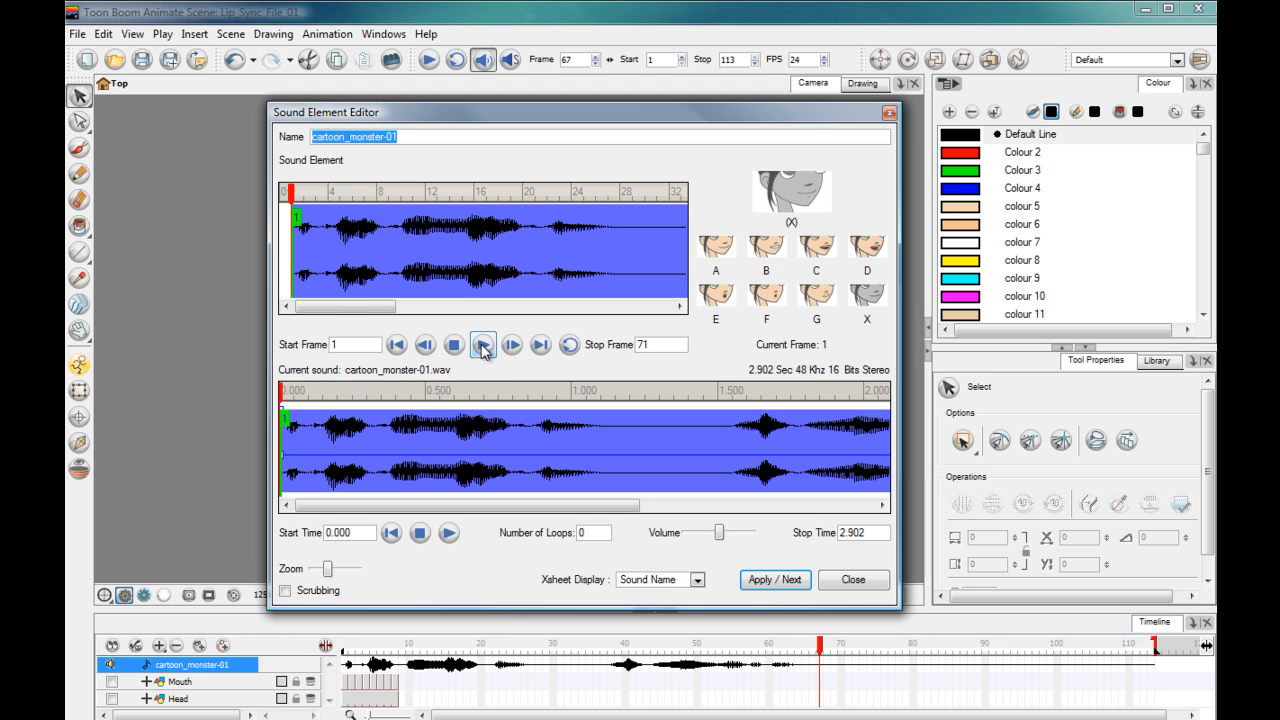
pyautogui.click(483, 346)
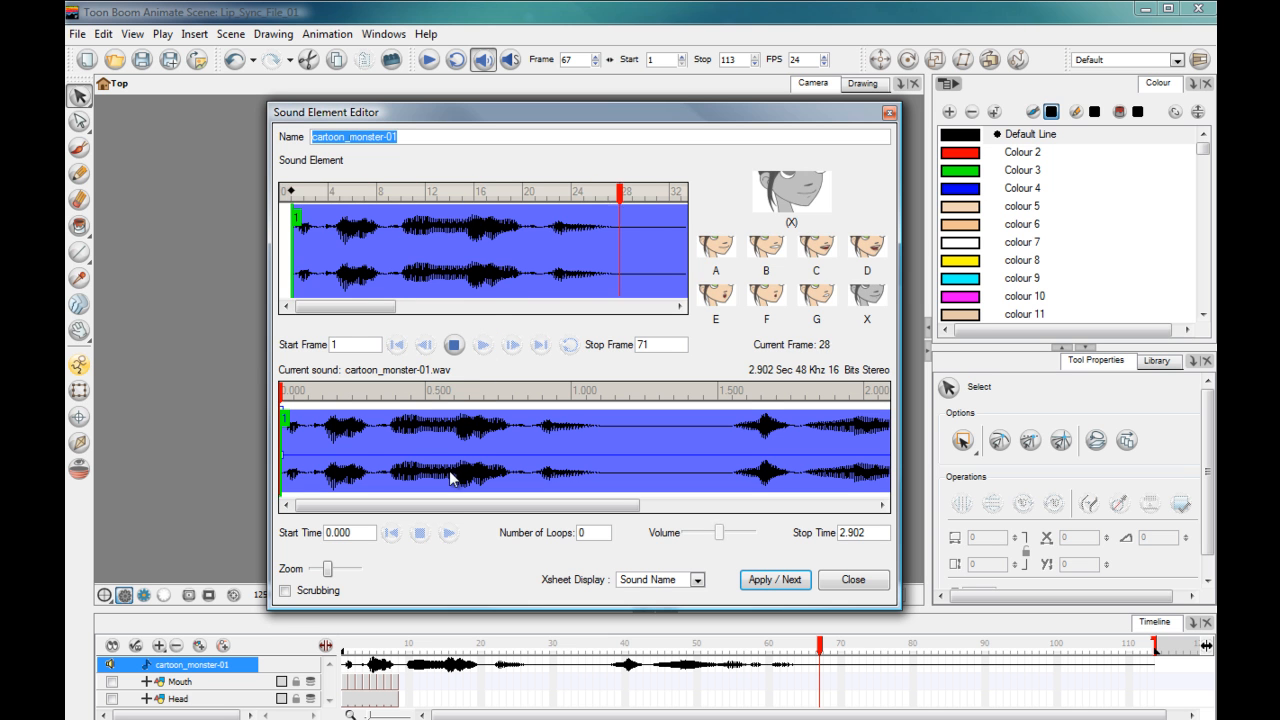
pyautogui.click(455, 346)
pyautogui.moveTo(508, 307); pyautogui.dragTo(297, 307)
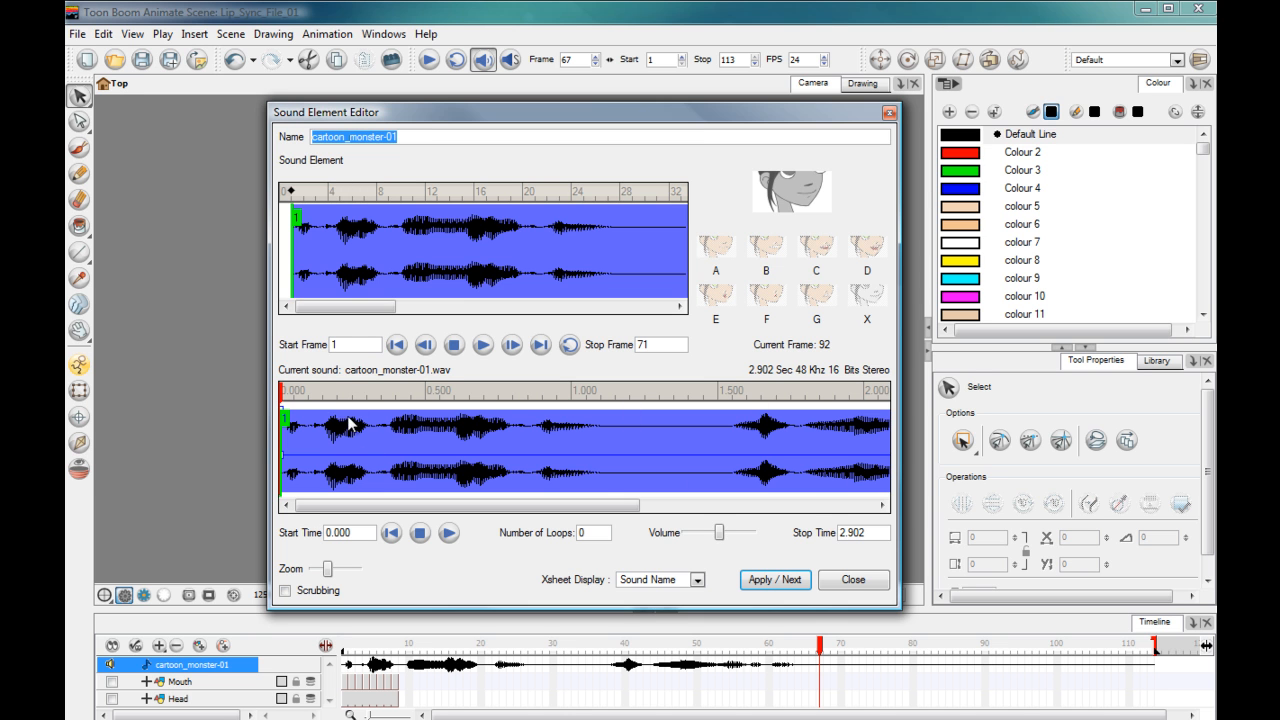
# - Add volume points on both channels, at minimum volume at about 0.8 s and full volume at about 1.9 s, for a fade-in
pyautogui.click(525, 412)
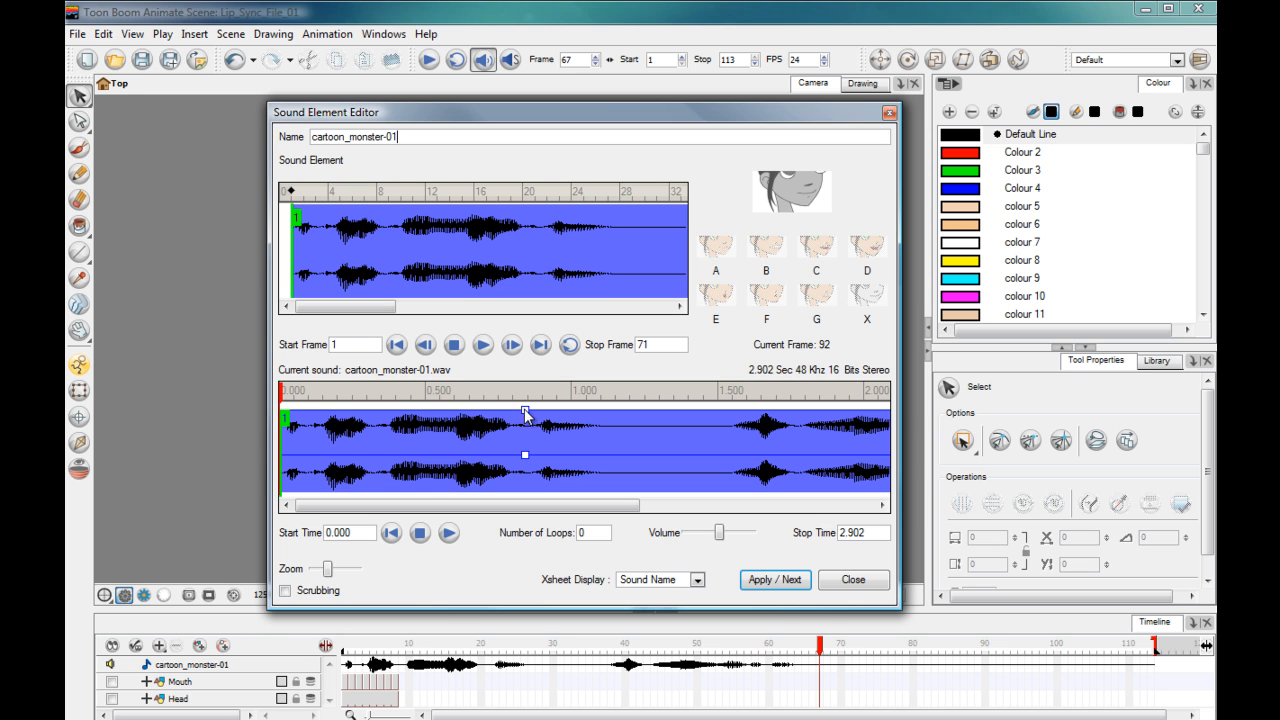
pyautogui.moveTo(525, 411); pyautogui.dragTo(526, 482)
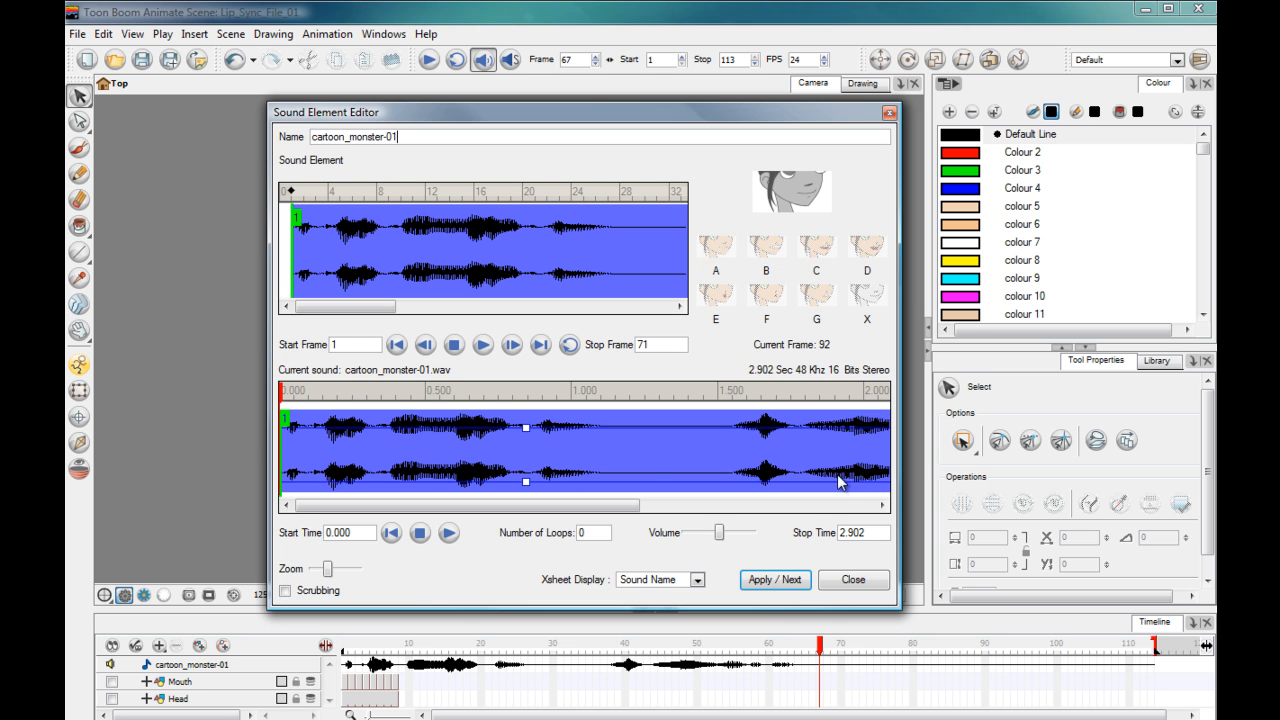
pyautogui.moveTo(838, 478); pyautogui.dragTo(836, 410)
pyautogui.moveTo(527, 486); pyautogui.dragTo(527, 494)
pyautogui.moveTo(527, 429); pyautogui.dragTo(526, 444)
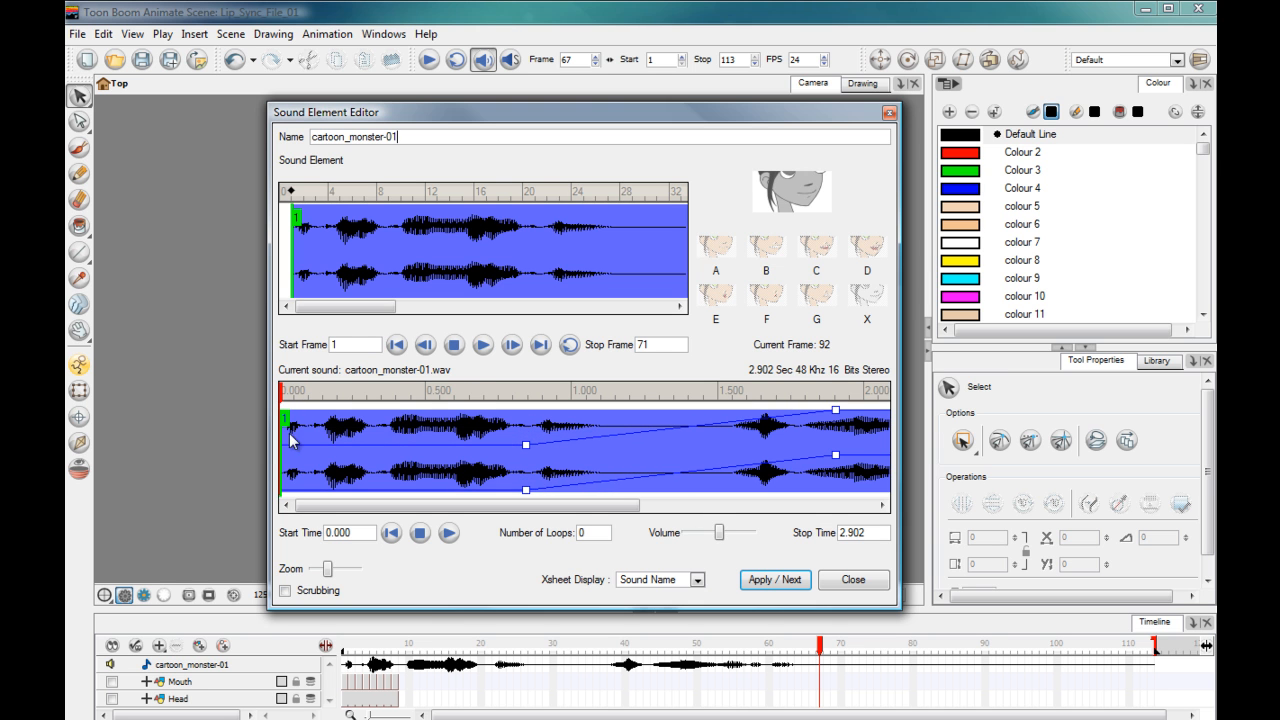
# - Listen to the volume fade and raise the first volume point back to full on both channels
pyautogui.click(448, 533)
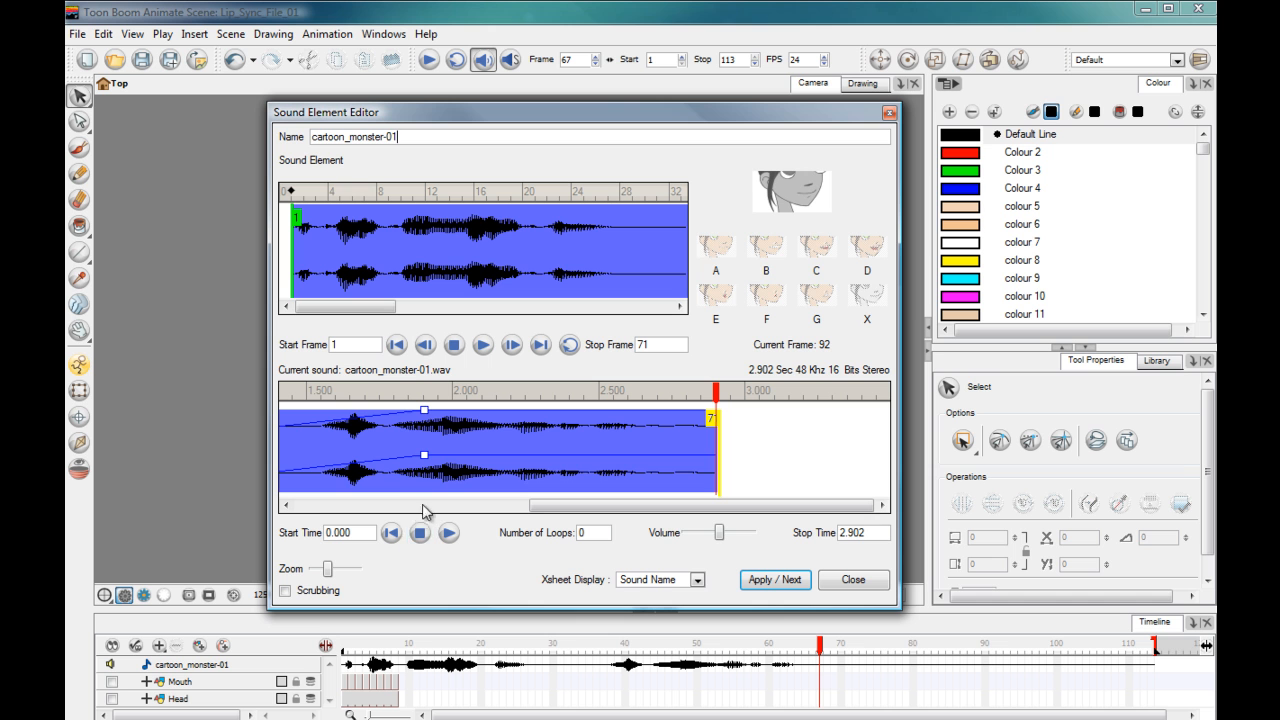
pyautogui.moveTo(537, 505); pyautogui.dragTo(352, 505)
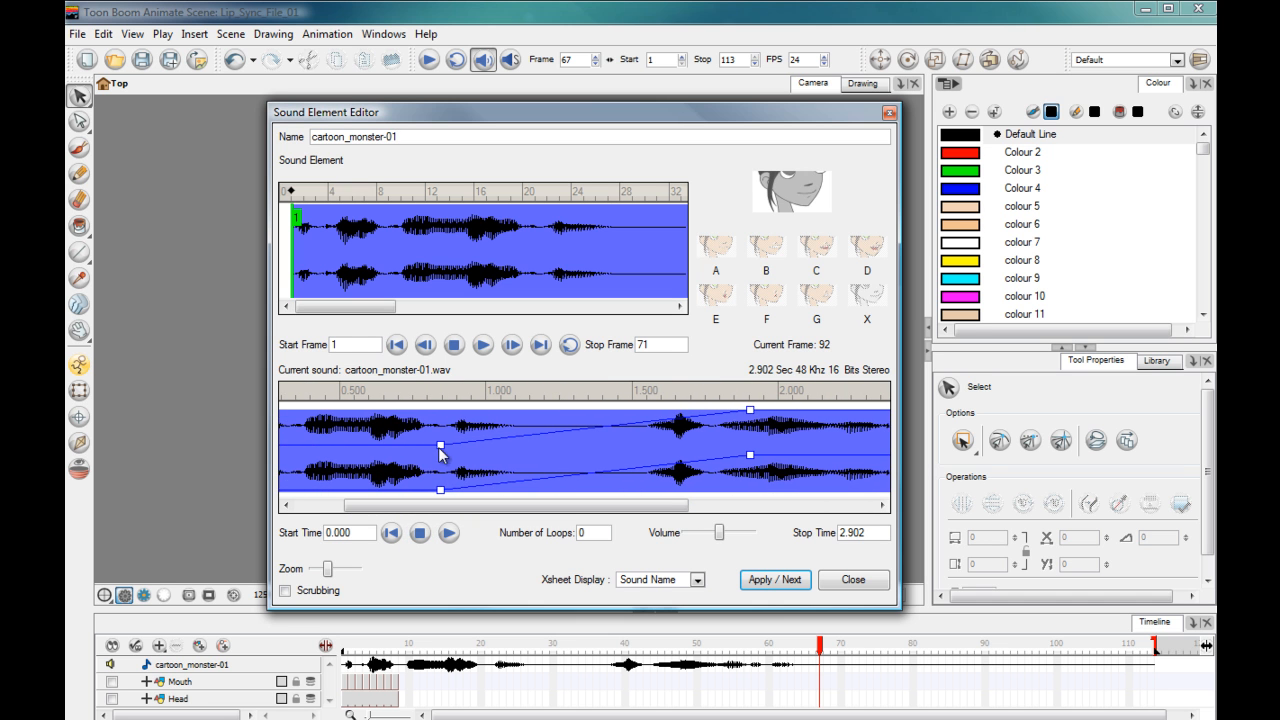
pyautogui.moveTo(440, 446); pyautogui.dragTo(427, 425)
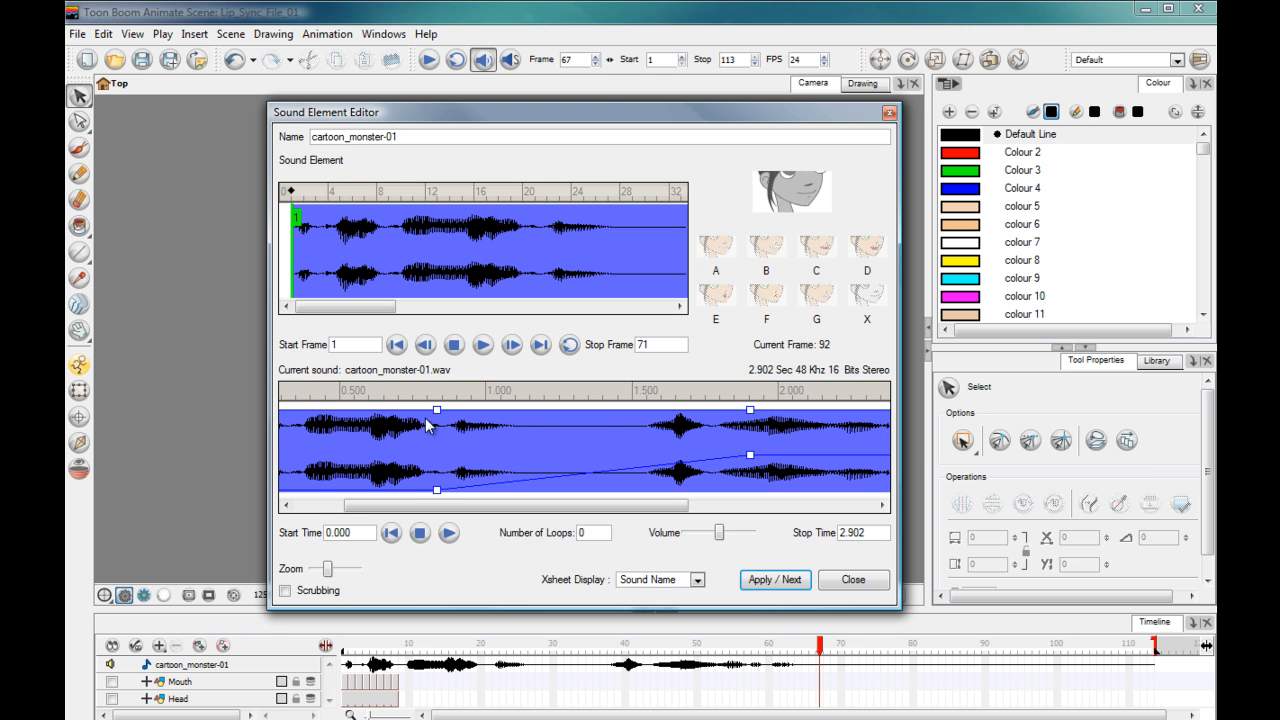
pyautogui.moveTo(437, 490); pyautogui.dragTo(435, 457)
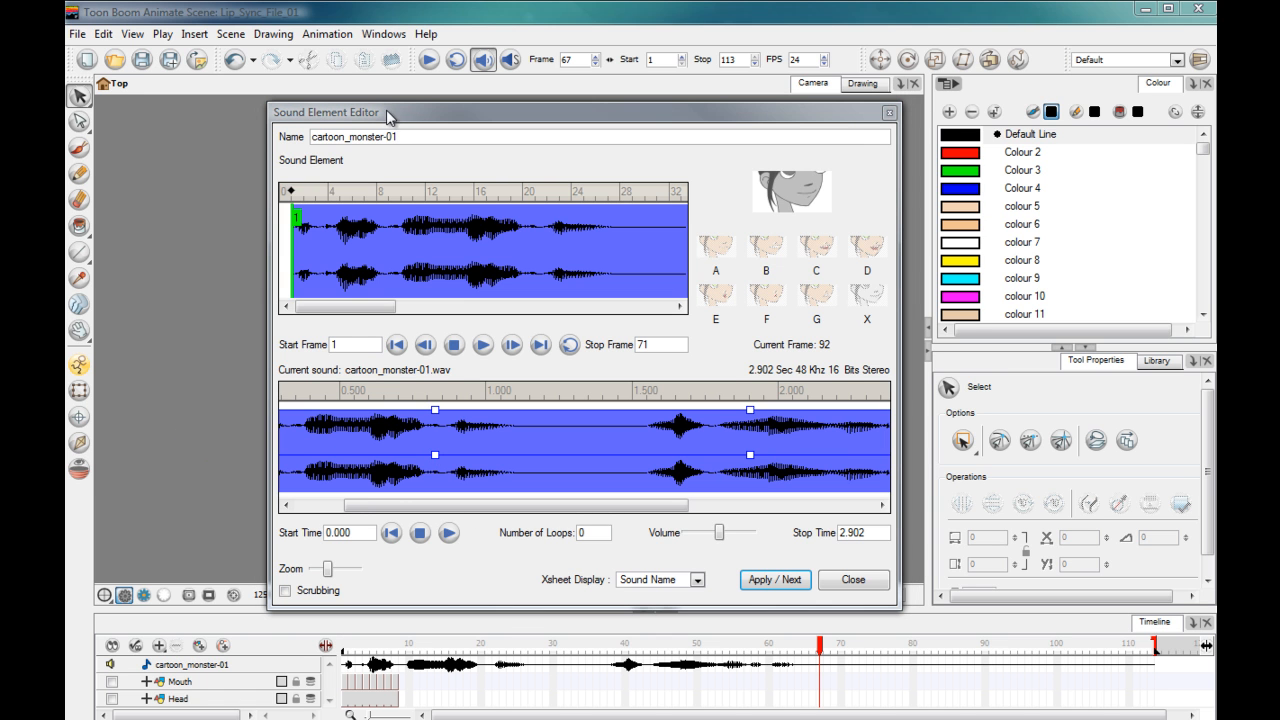
# - Move the sound clip's start to frame 20 and back to frame 1
pyautogui.click(299, 212)
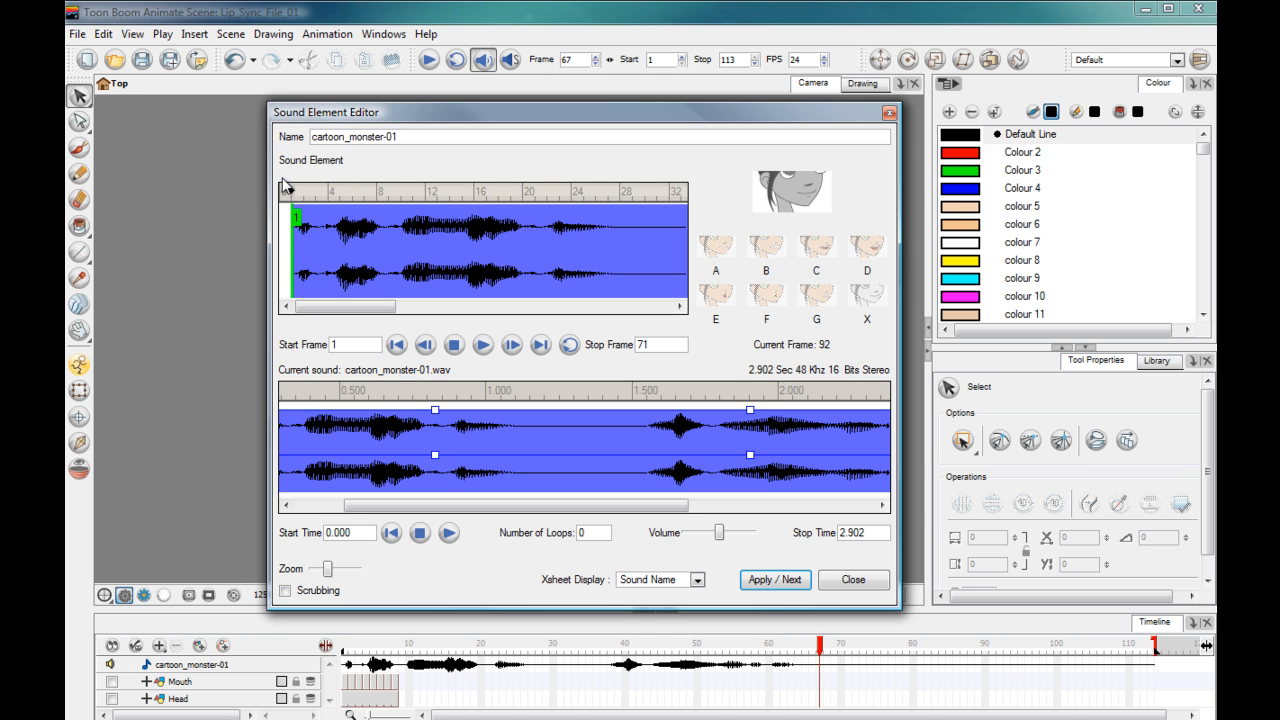
pyautogui.moveTo(293, 217); pyautogui.dragTo(523, 228)
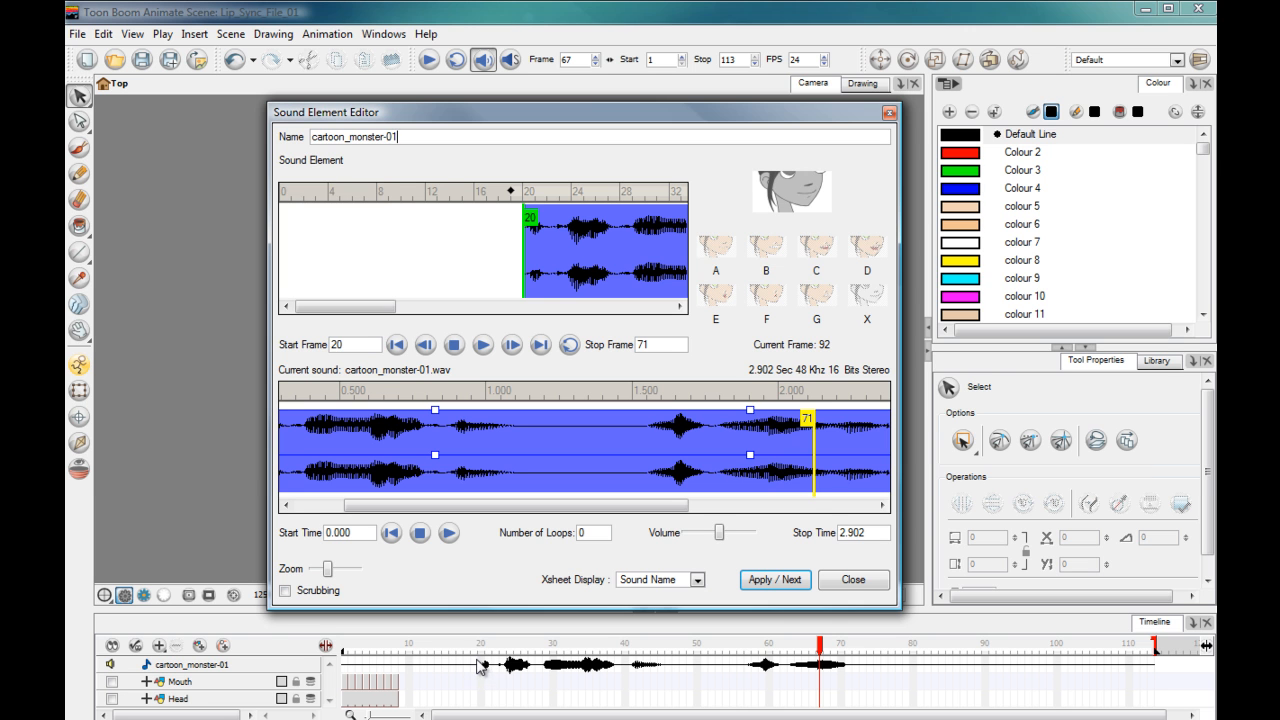
pyautogui.moveTo(527, 219); pyautogui.dragTo(284, 222)
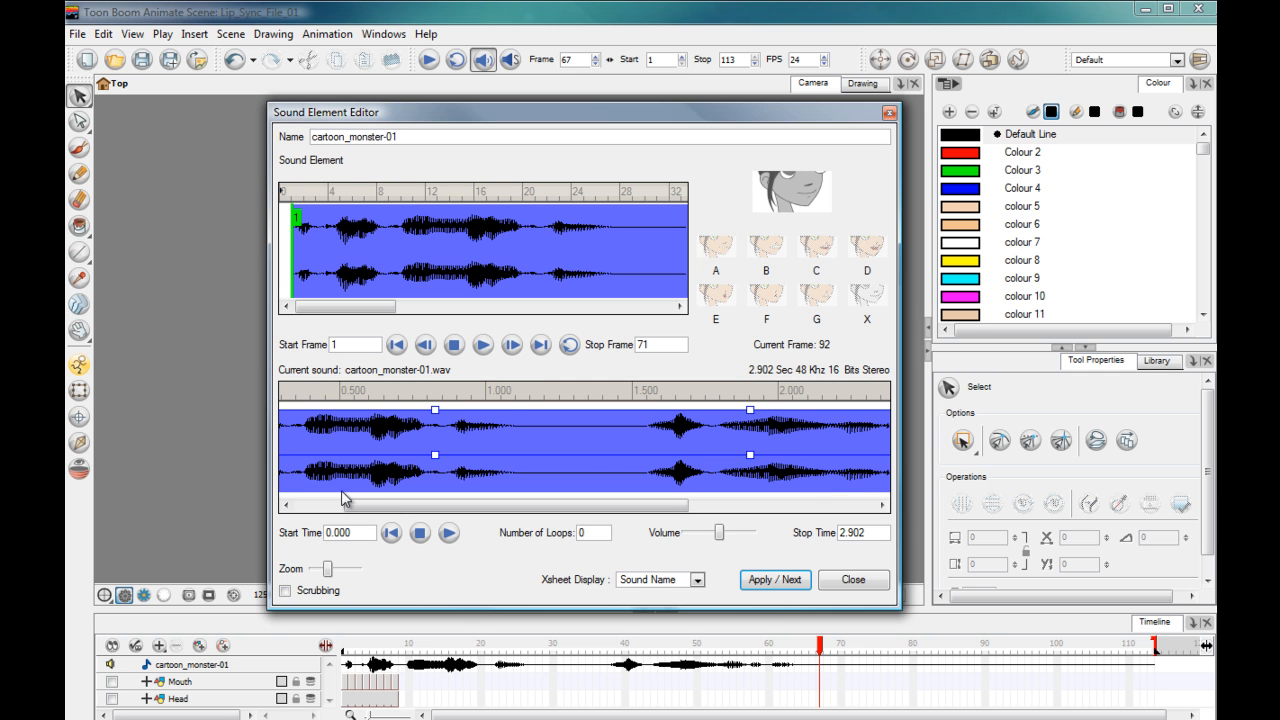
# - Trim the current sound to a start time of 1.379 and a stop time of 2.468
pyautogui.moveTo(368, 506); pyautogui.dragTo(320, 508)
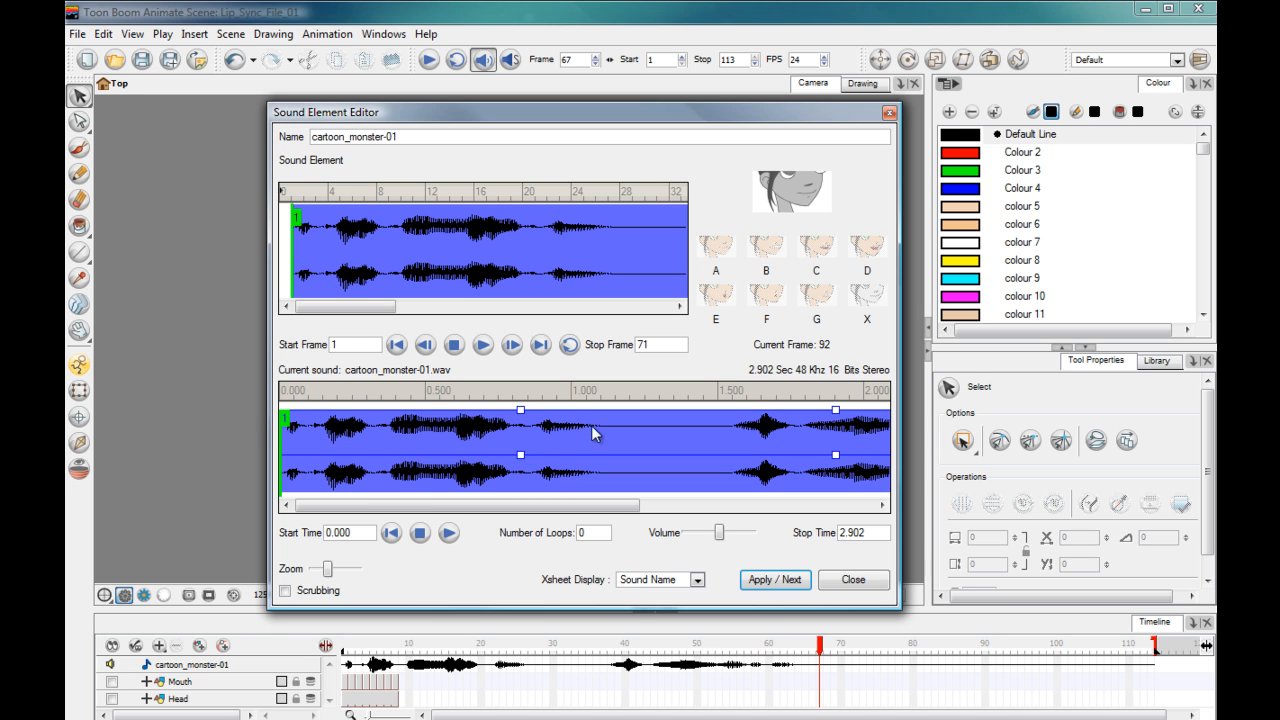
pyautogui.moveTo(283, 418); pyautogui.dragTo(688, 430)
pyautogui.moveTo(556, 506); pyautogui.dragTo(797, 497)
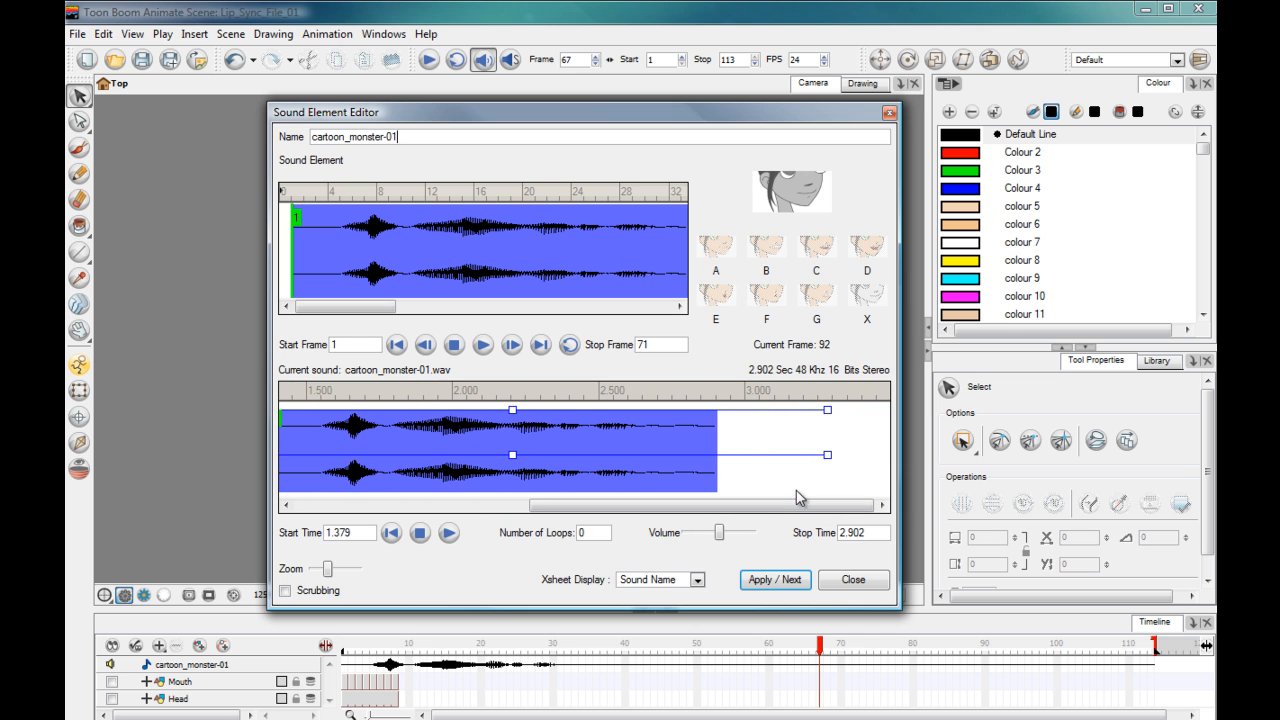
pyautogui.moveTo(715, 450); pyautogui.dragTo(590, 461)
pyautogui.moveTo(591, 460); pyautogui.dragTo(592, 460)
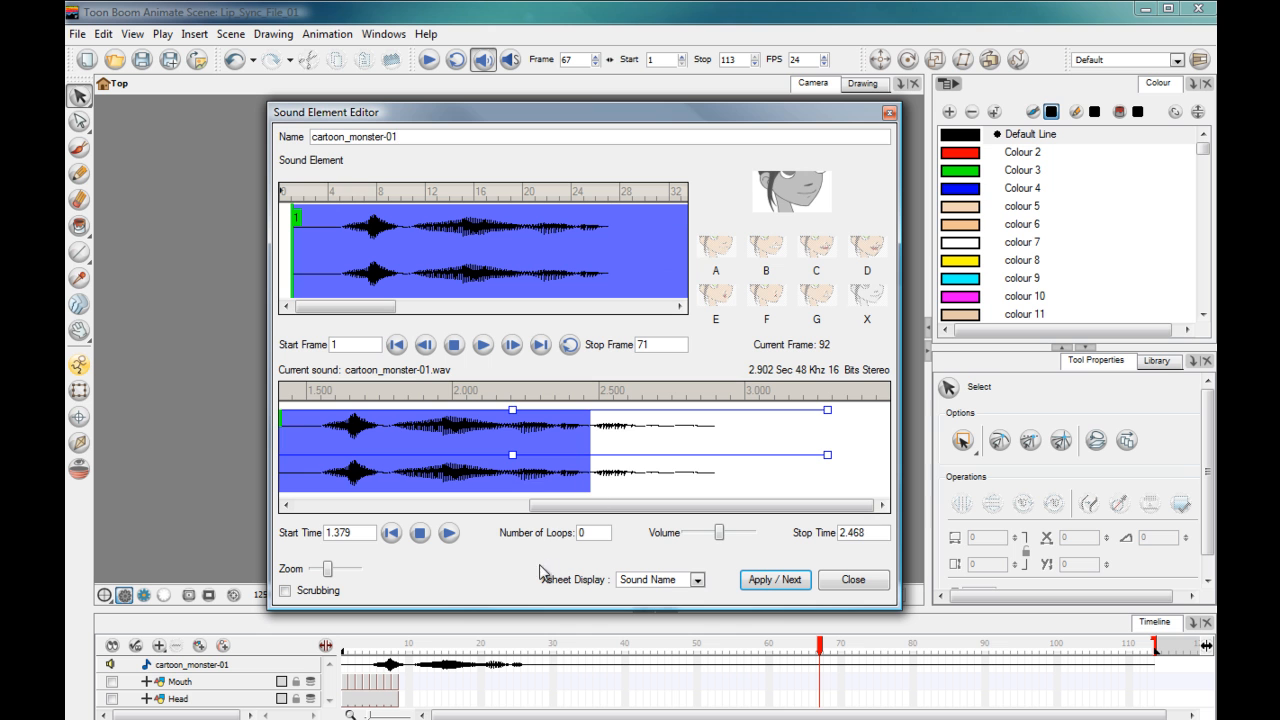
# - Play the trimmed sound, extend its stop time to 2.652 and listen to it again
pyautogui.moveTo(580, 505); pyautogui.dragTo(468, 505)
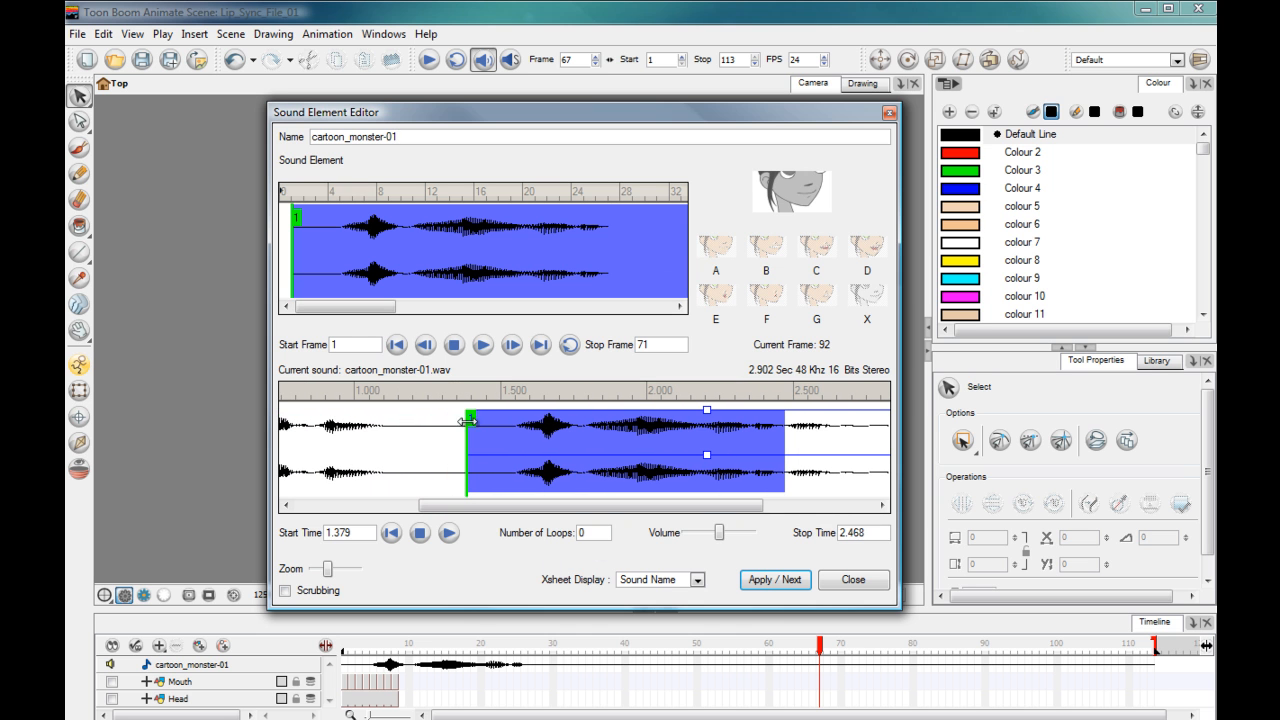
pyautogui.click(449, 535)
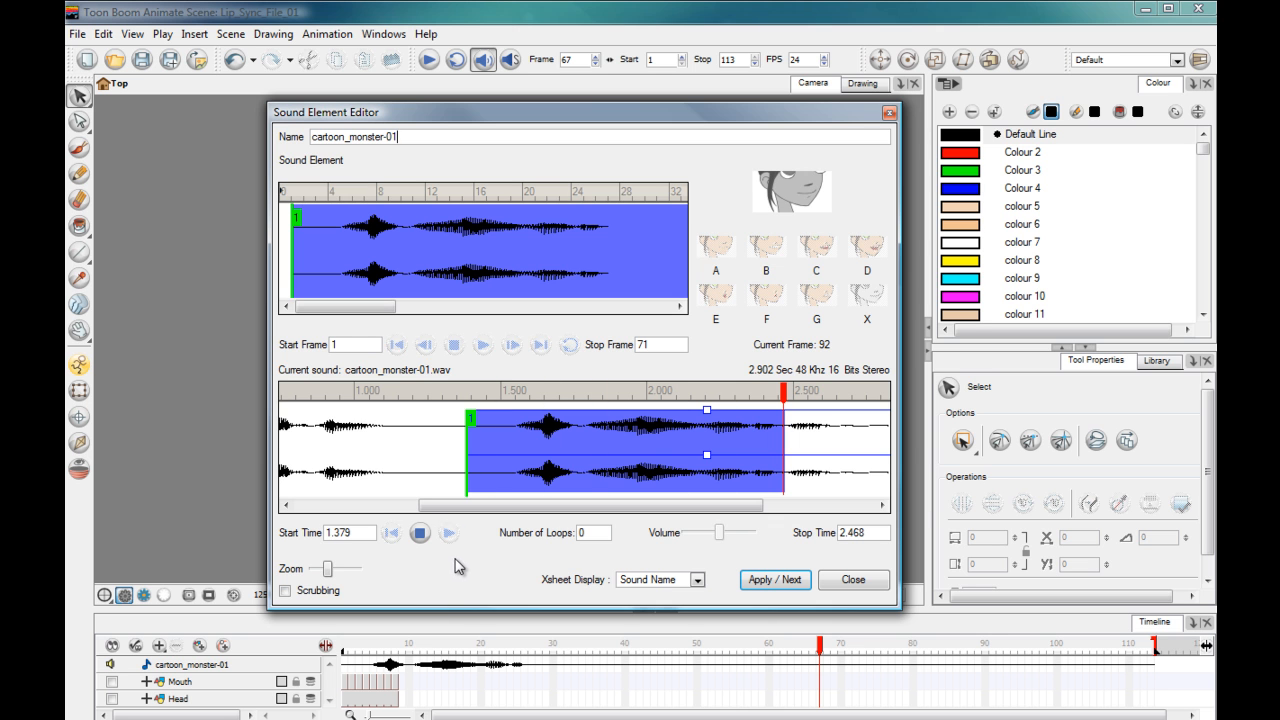
pyautogui.moveTo(784, 441); pyautogui.dragTo(839, 448)
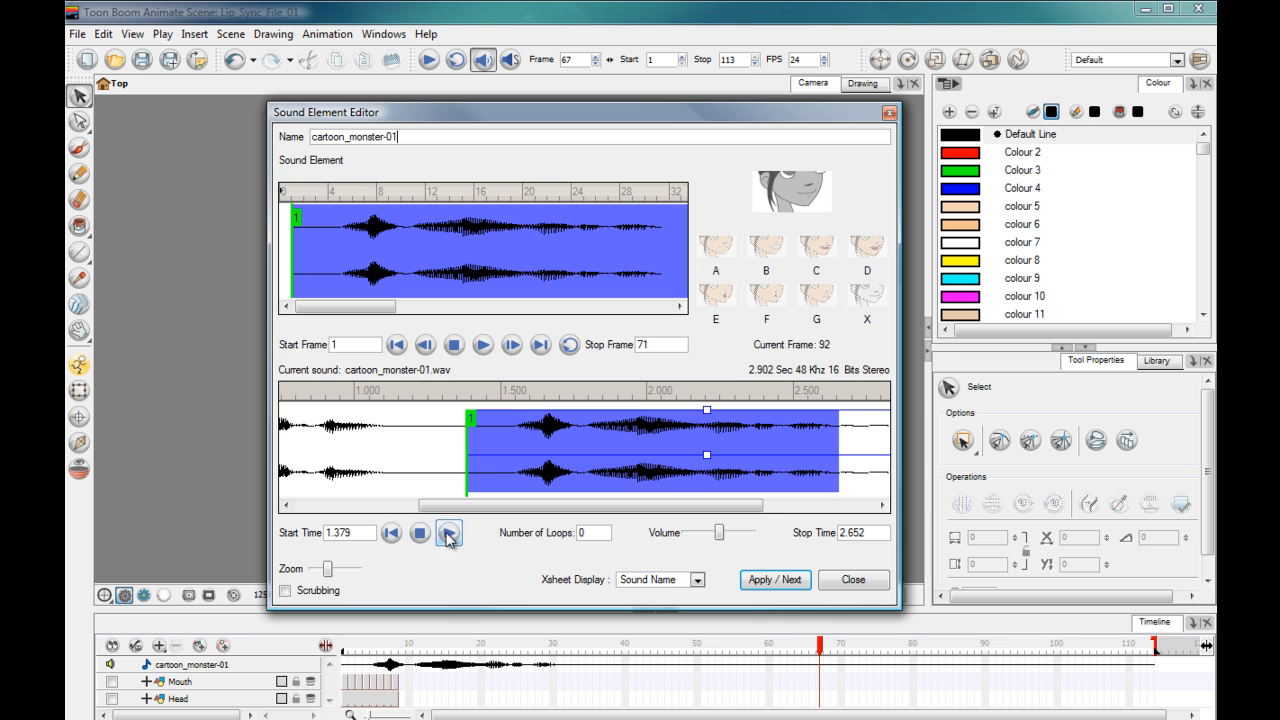
pyautogui.click(449, 535)
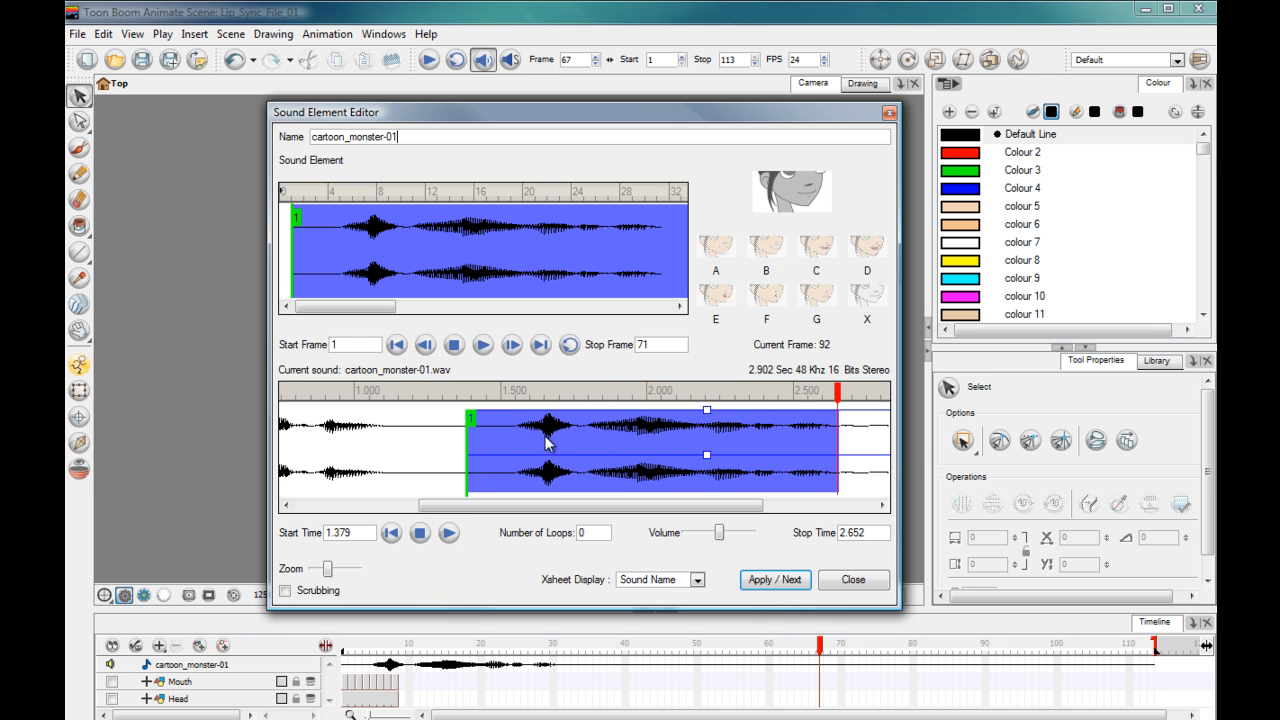
# - Restore the current sound's full length with a start time of 0.000 and a stop time of 2.902
pyautogui.moveTo(467, 448); pyautogui.dragTo(280, 459)
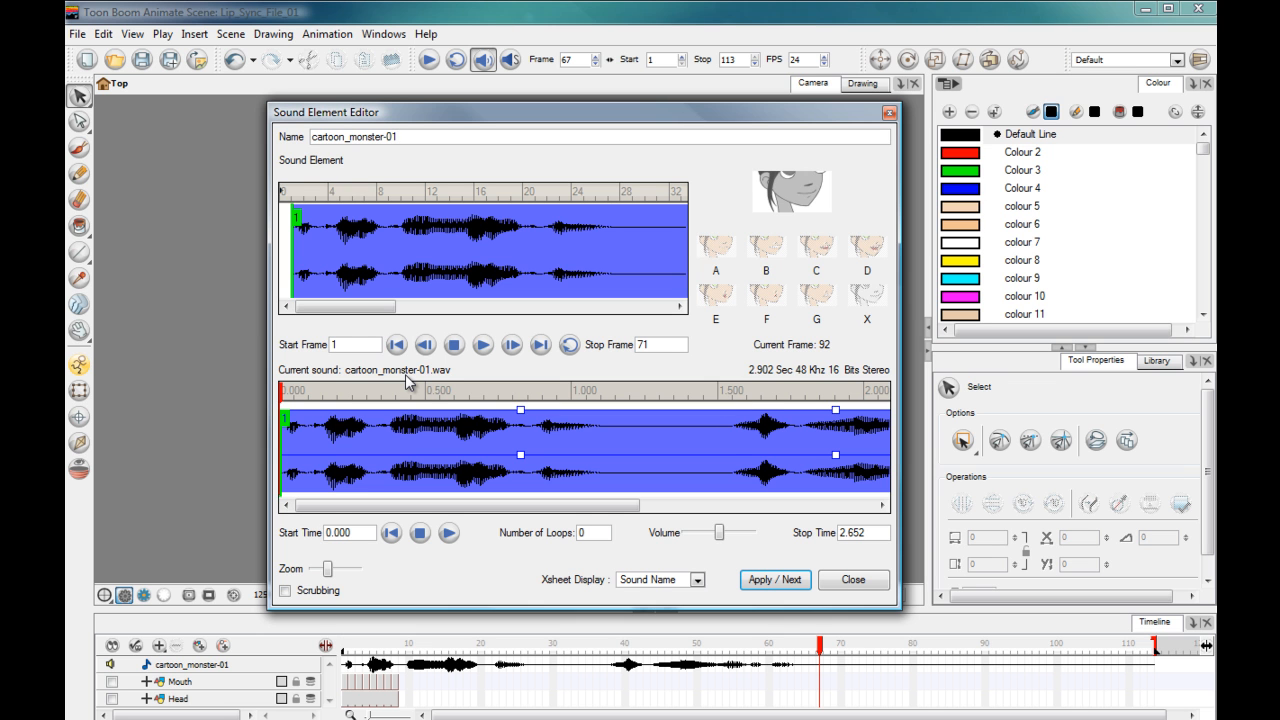
pyautogui.moveTo(350, 506); pyautogui.dragTo(546, 510)
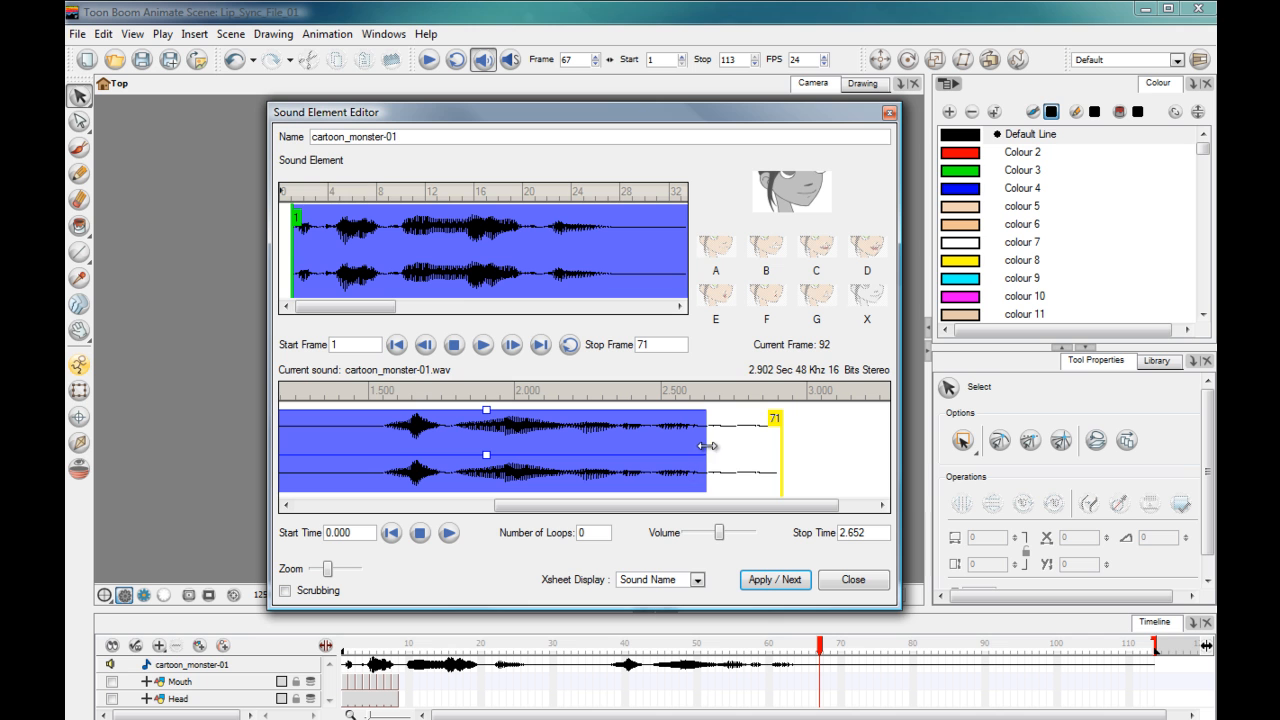
pyautogui.moveTo(718, 452)
pyautogui.mouseDown()
pyautogui.moveTo(780, 440)
pyautogui.moveTo(775, 463)
pyautogui.mouseUp()
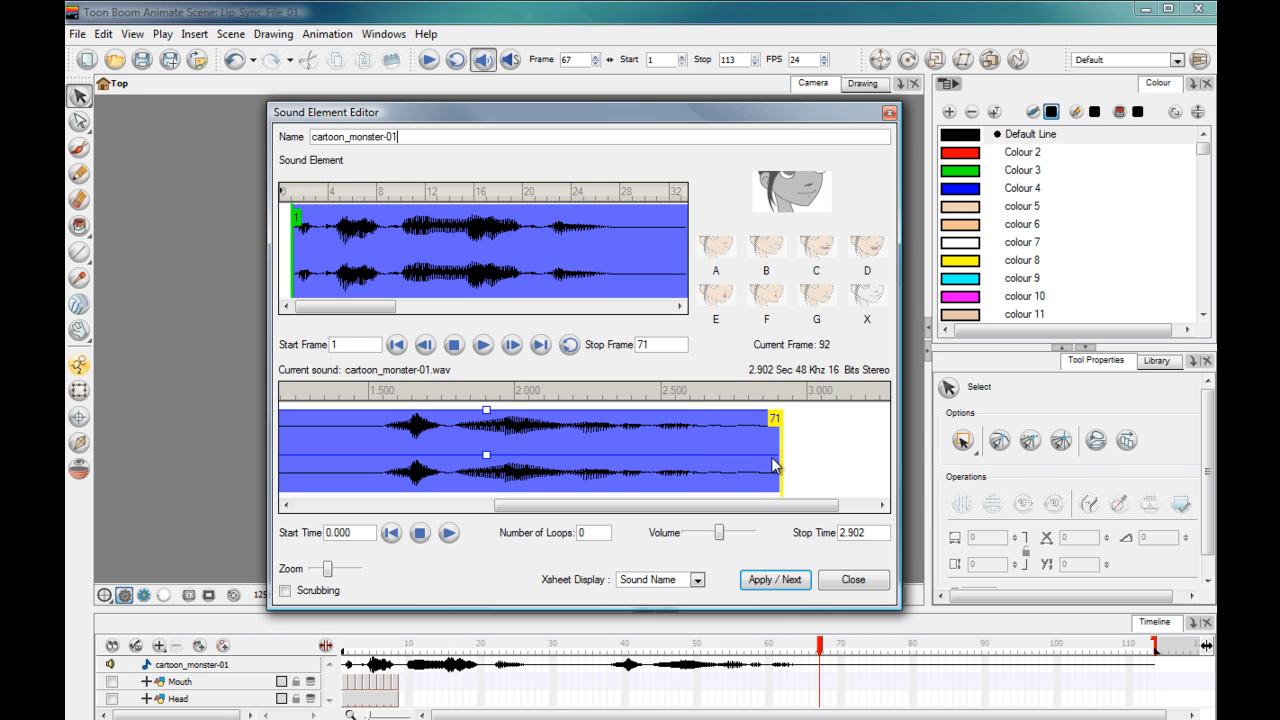
pyautogui.moveTo(525, 507); pyautogui.dragTo(324, 505)
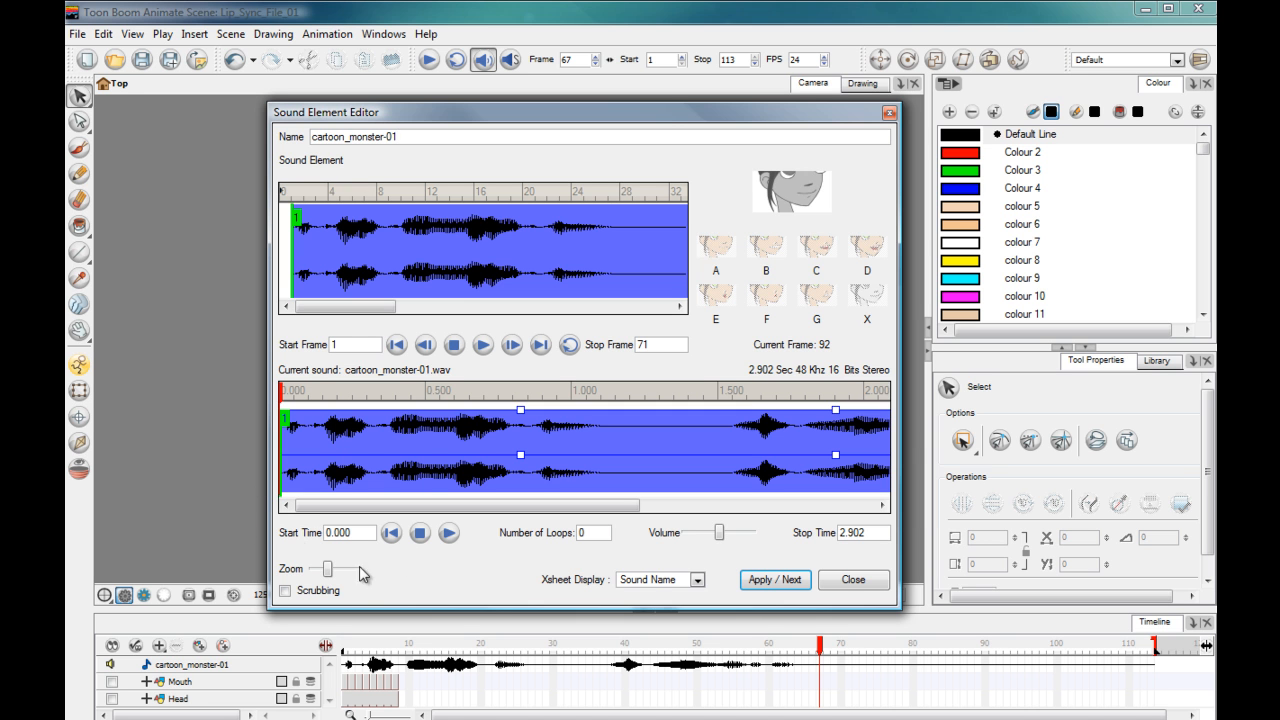
# - Magnify the waveforms, reduce the zoom to a moderate level and close the Sound Element Editor
pyautogui.moveTo(326, 572); pyautogui.dragTo(356, 571)
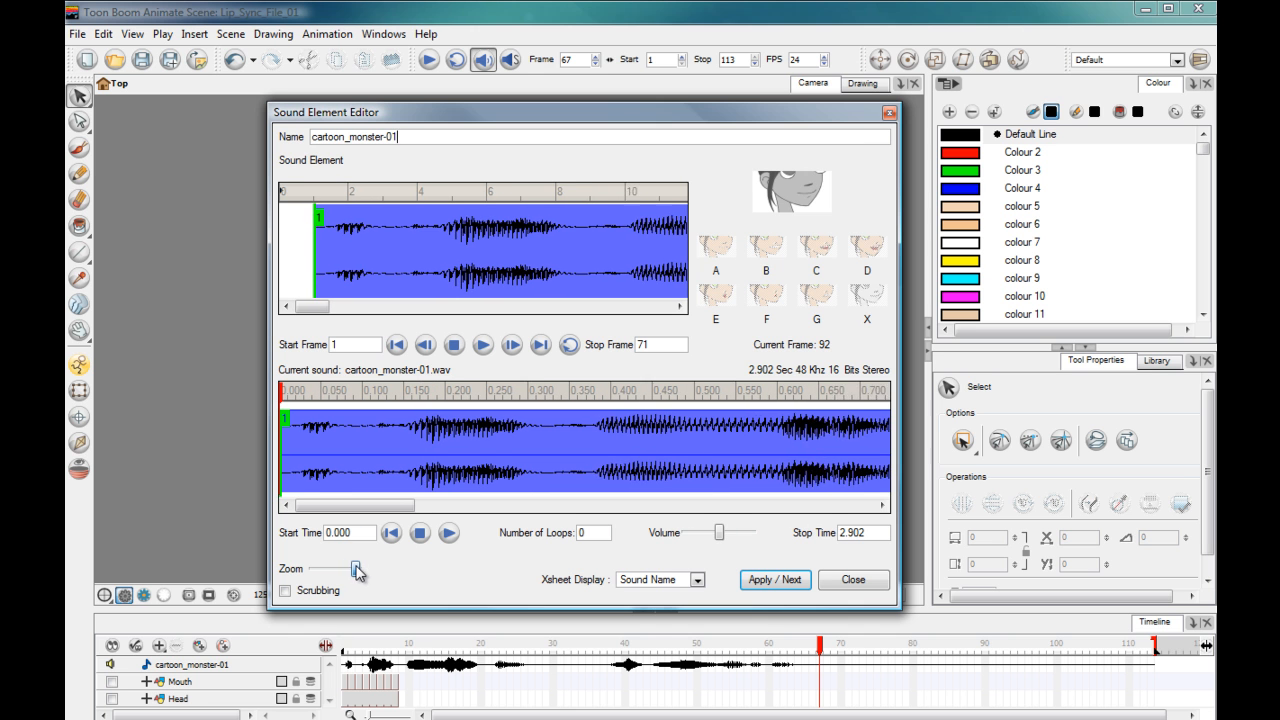
pyautogui.moveTo(284, 420)
pyautogui.mouseDown()
pyautogui.moveTo(338, 420)
pyautogui.moveTo(274, 420)
pyautogui.mouseUp()
pyautogui.moveTo(357, 569); pyautogui.dragTo(340, 573)
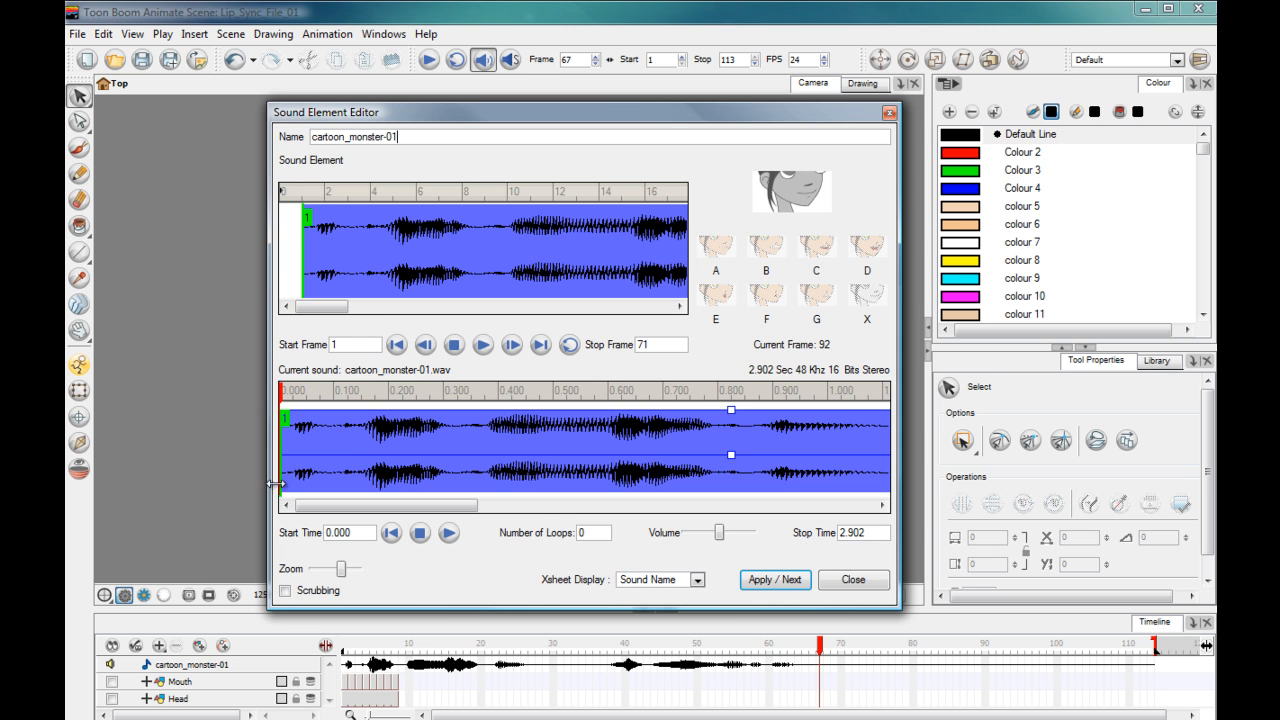
pyautogui.moveTo(341, 570); pyautogui.dragTo(334, 570)
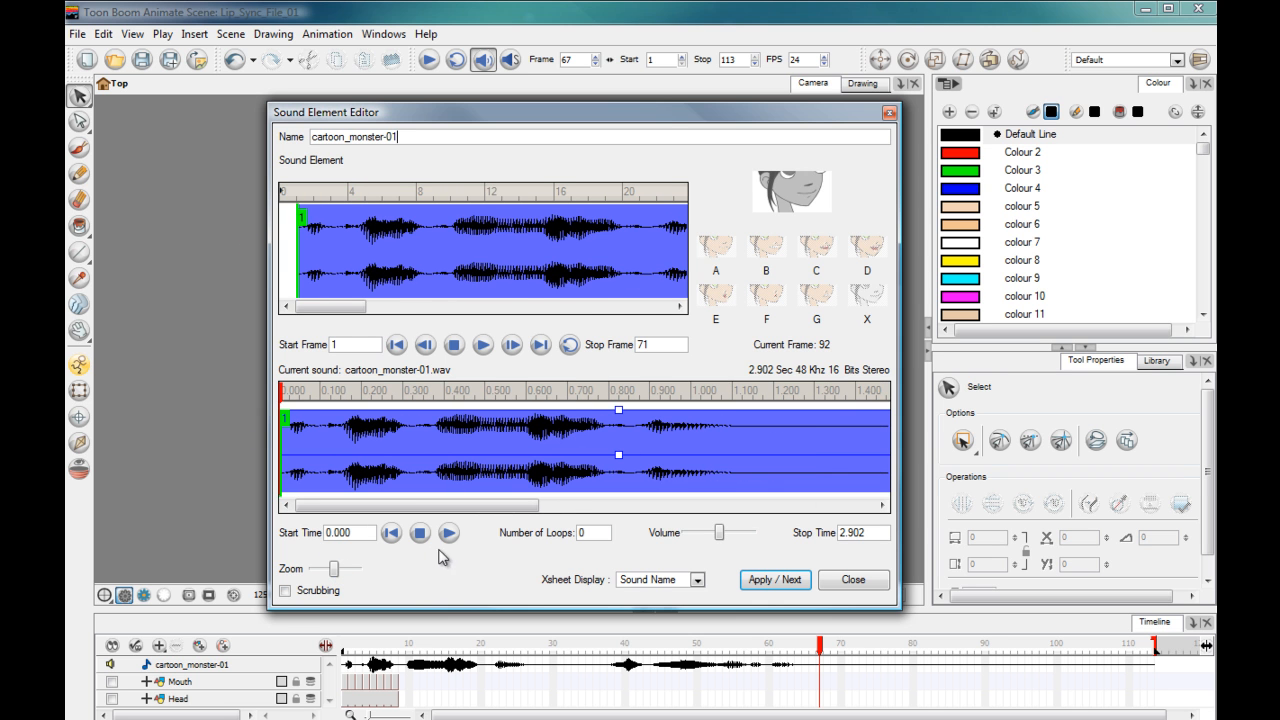
pyautogui.click(848, 579)
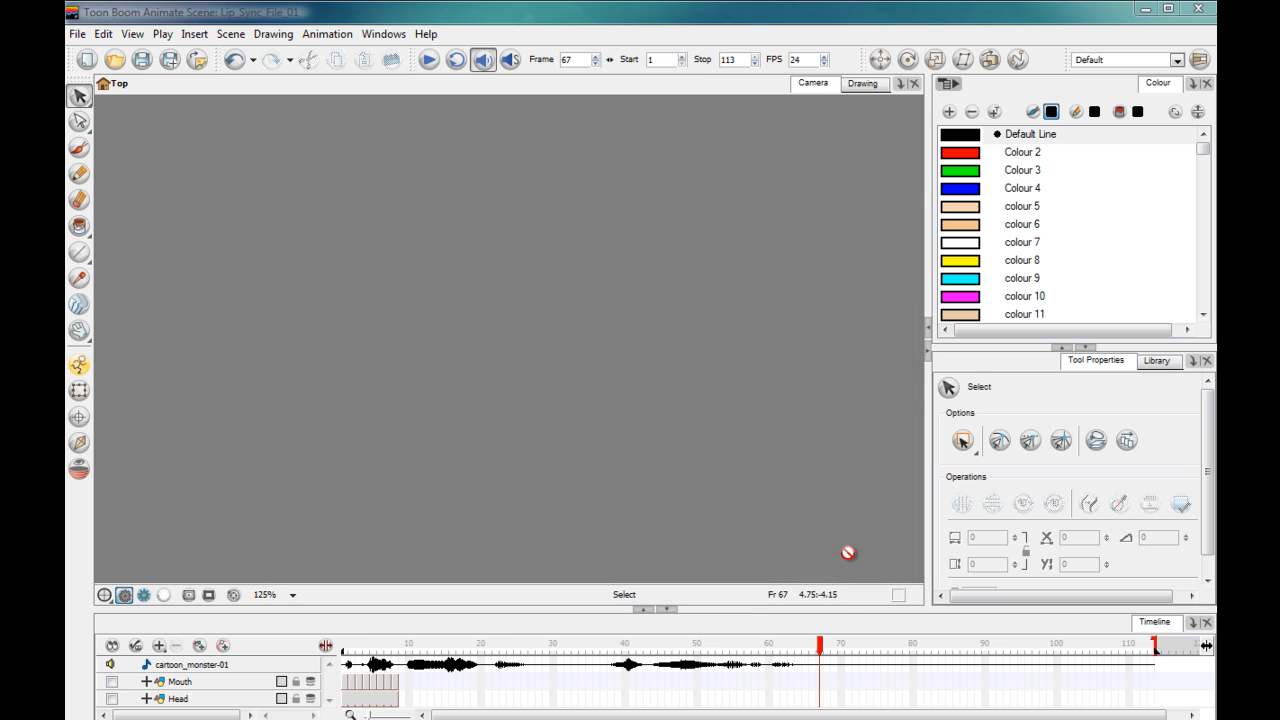
# - Go to frame 3, open the Xsheet and display the cartoon_monster-01 column as mouth shapes
pyautogui.click(358, 644)
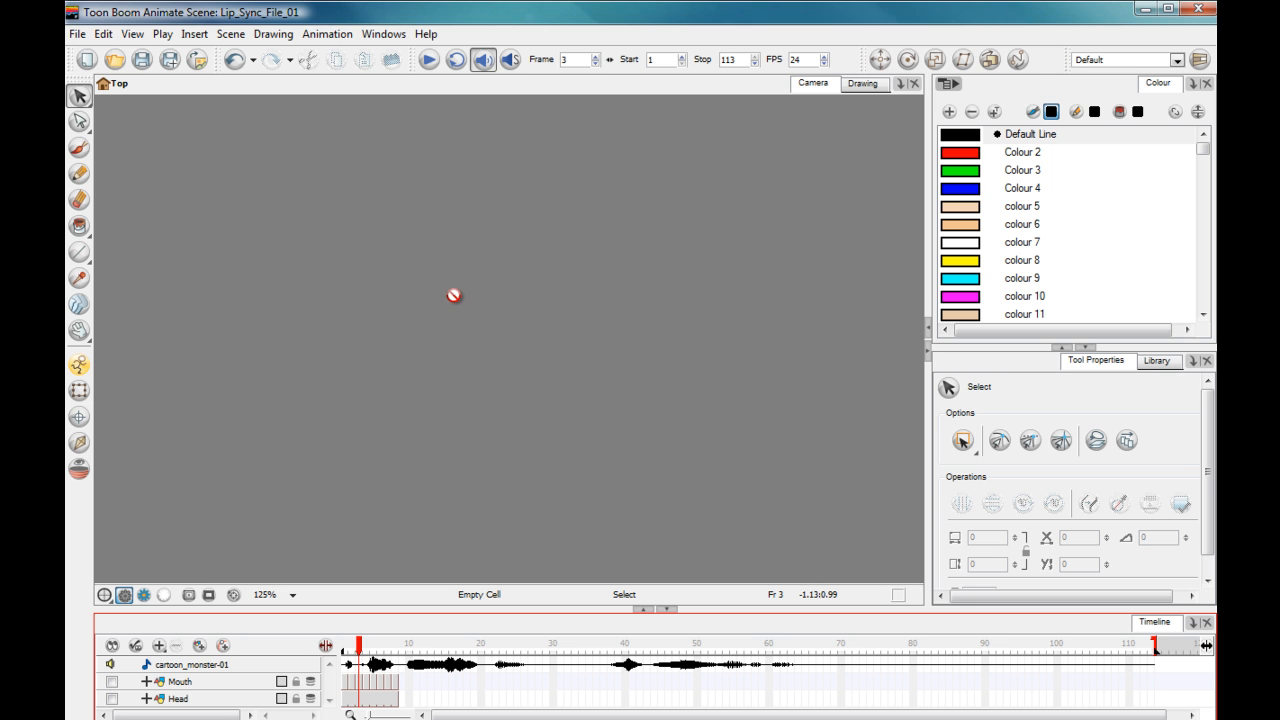
pyautogui.click(383, 36)
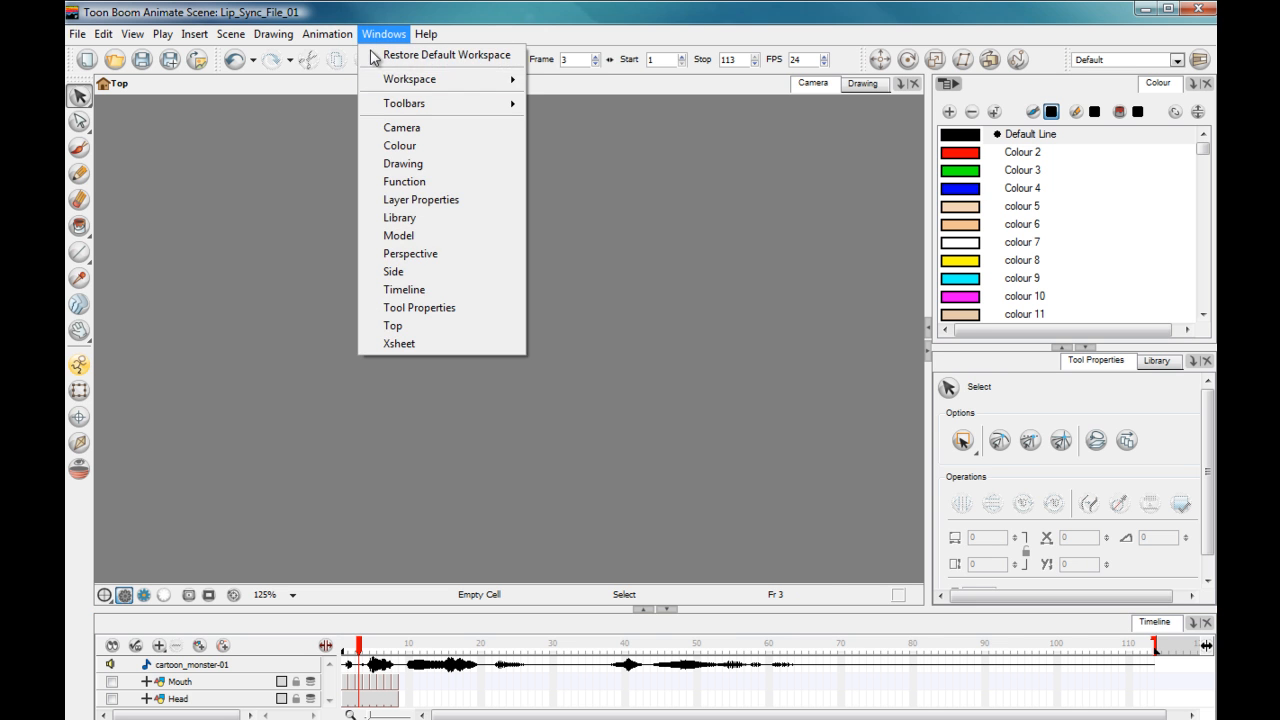
pyautogui.click(391, 345)
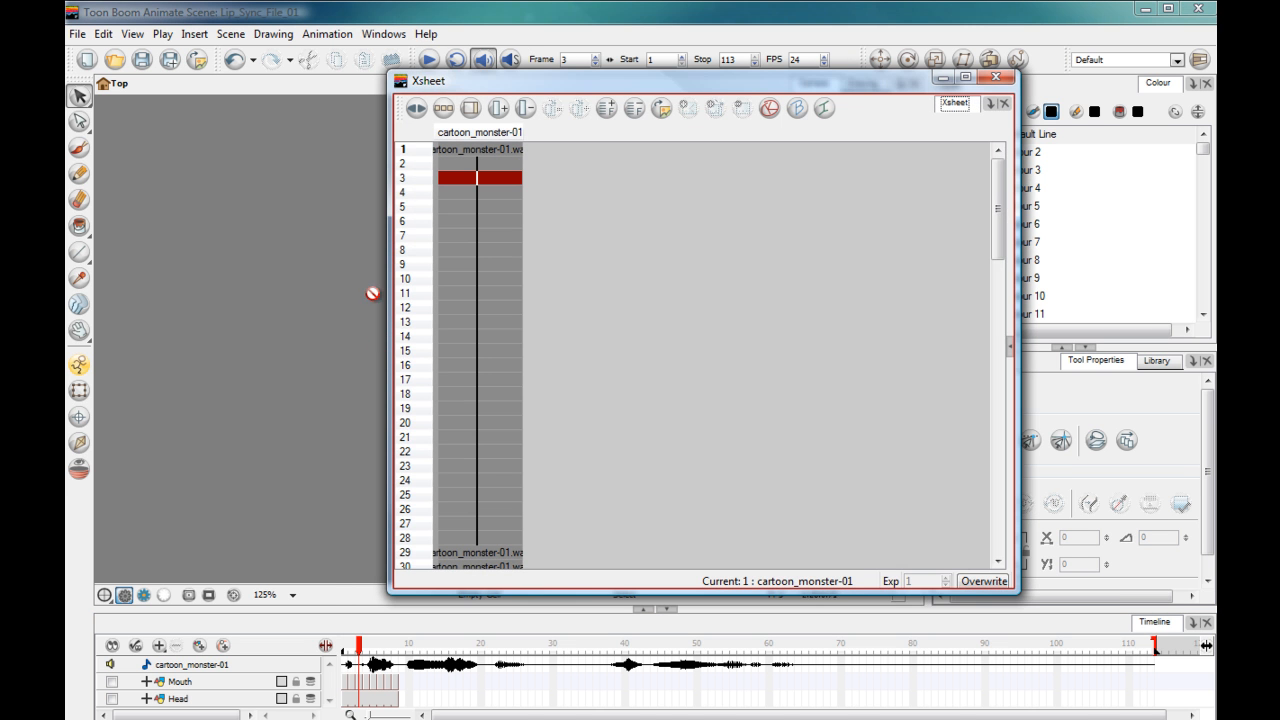
pyautogui.moveTo(461, 81); pyautogui.dragTo(425, 74)
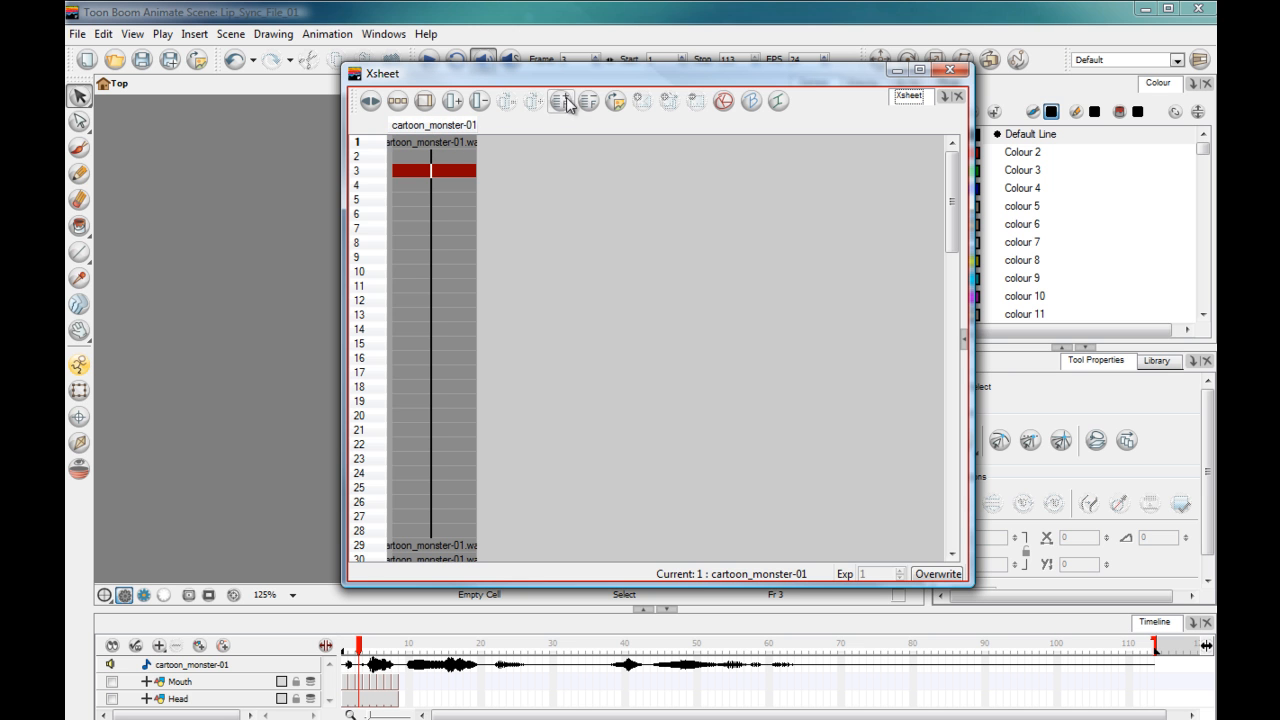
pyautogui.rightClick(430, 130)
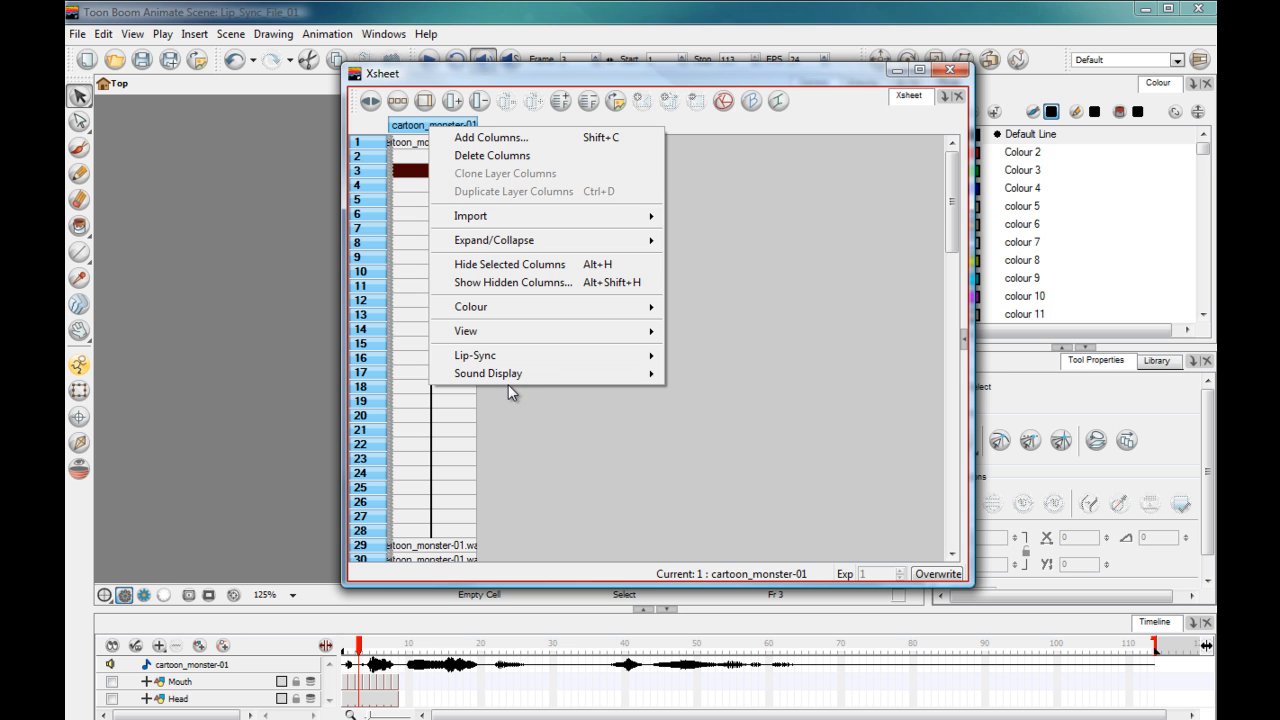
pyautogui.moveTo(600, 373)
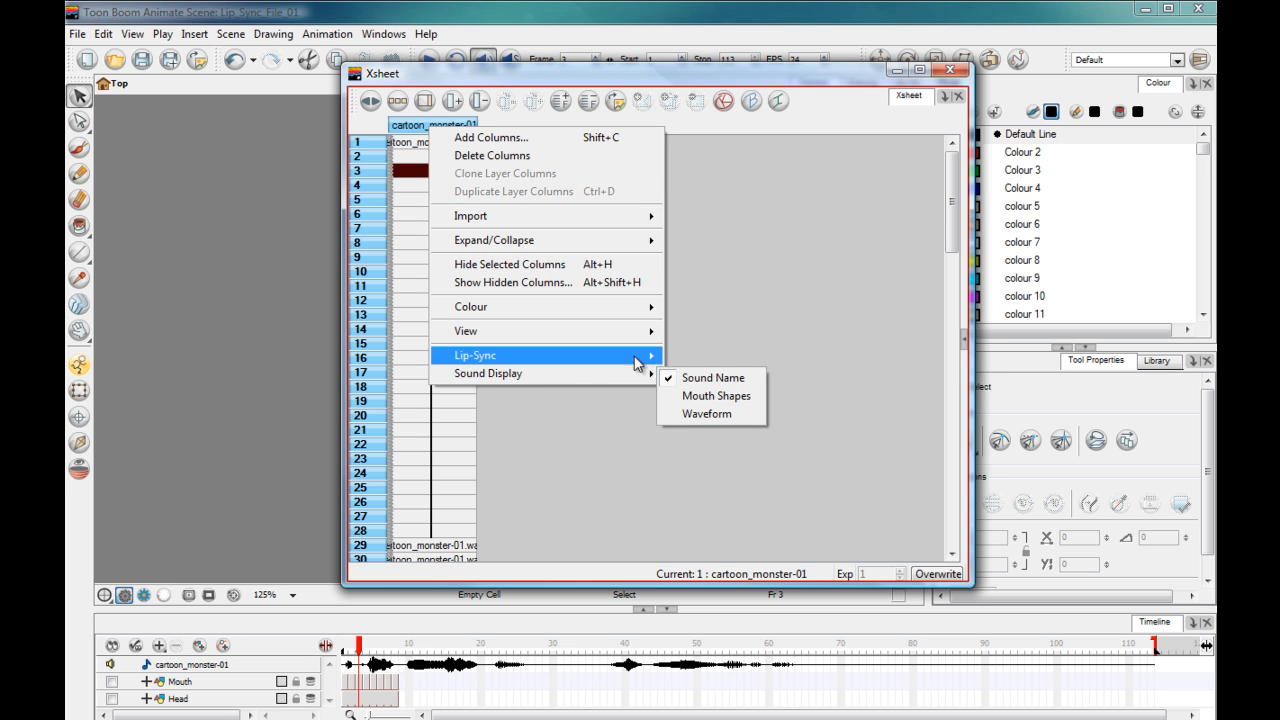
pyautogui.click(716, 396)
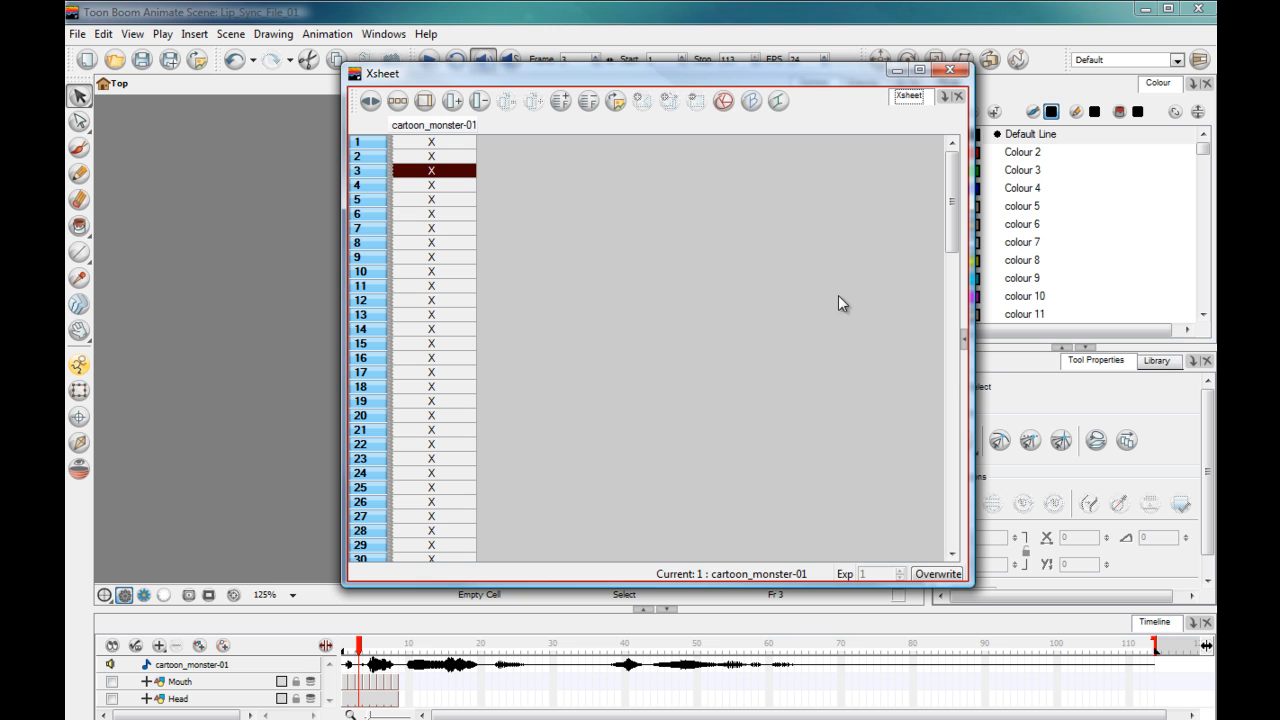
# - Change the cartoon_monster-01 column's sound display to Waveform
pyautogui.rightClick(441, 123)
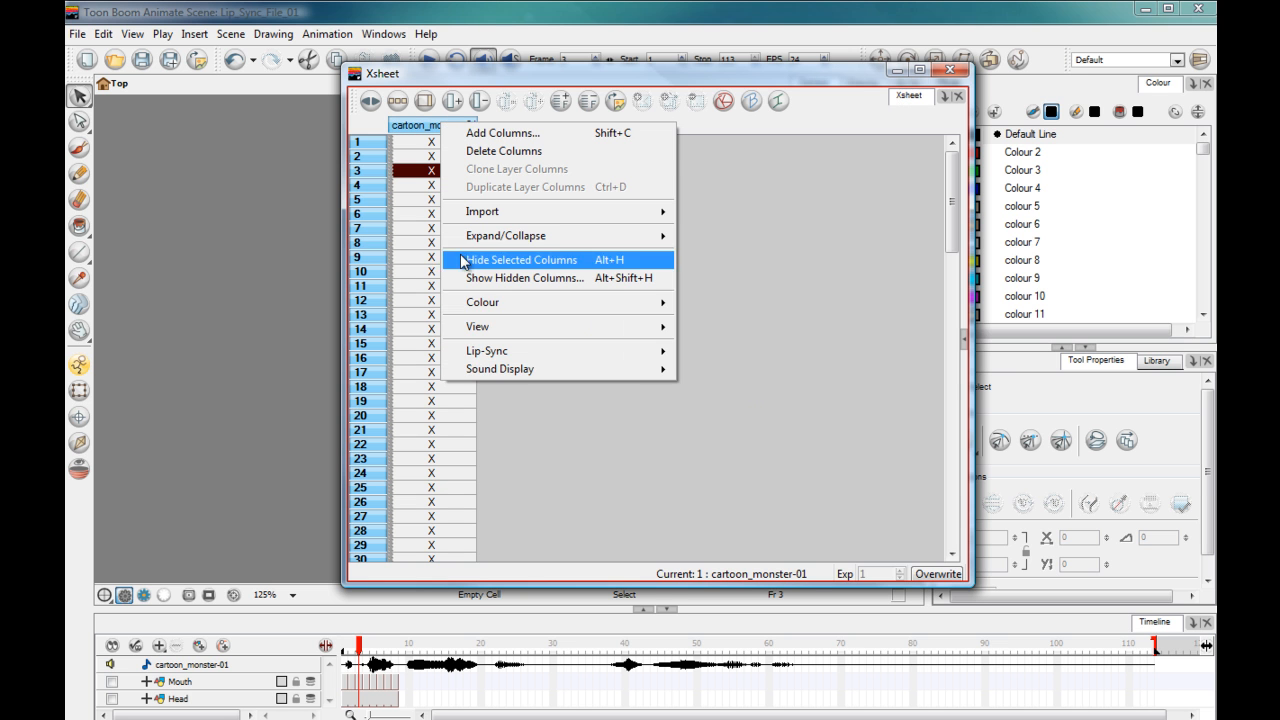
pyautogui.moveTo(600, 369)
pyautogui.click(695, 407)
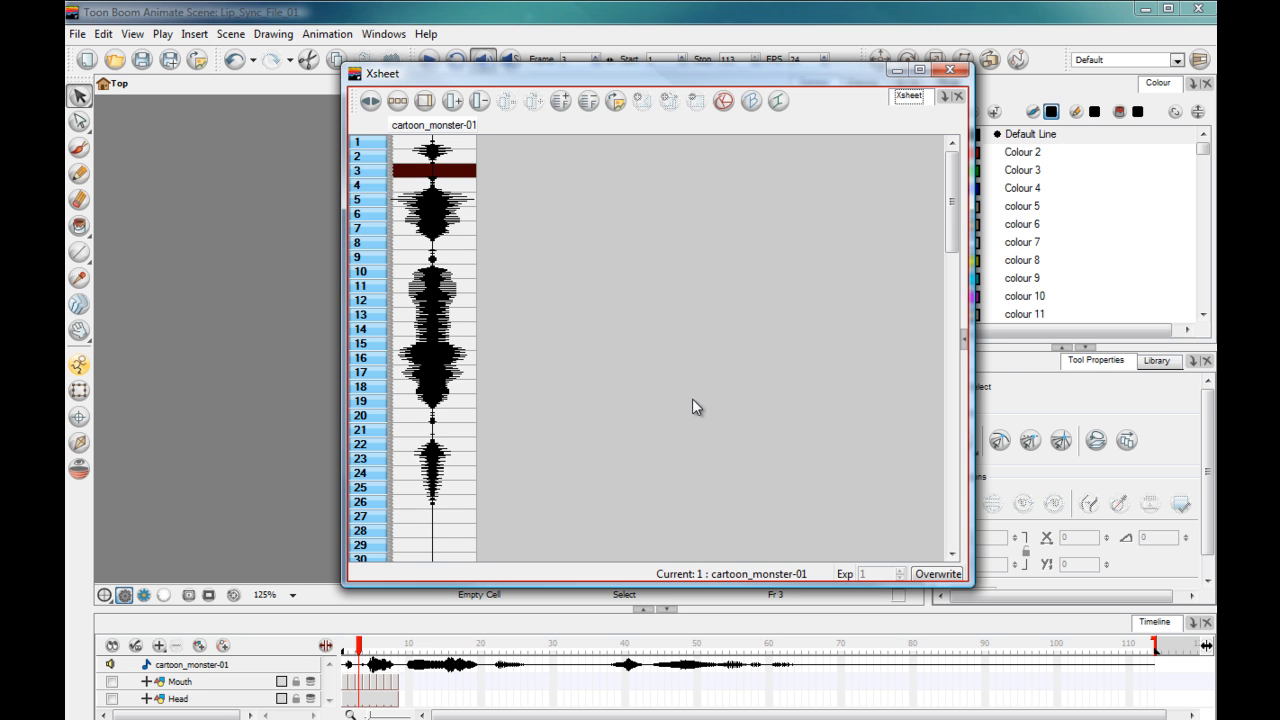
# - Set the sound column's display back to Sound Name and close the Xsheet
pyautogui.rightClick(420, 124)
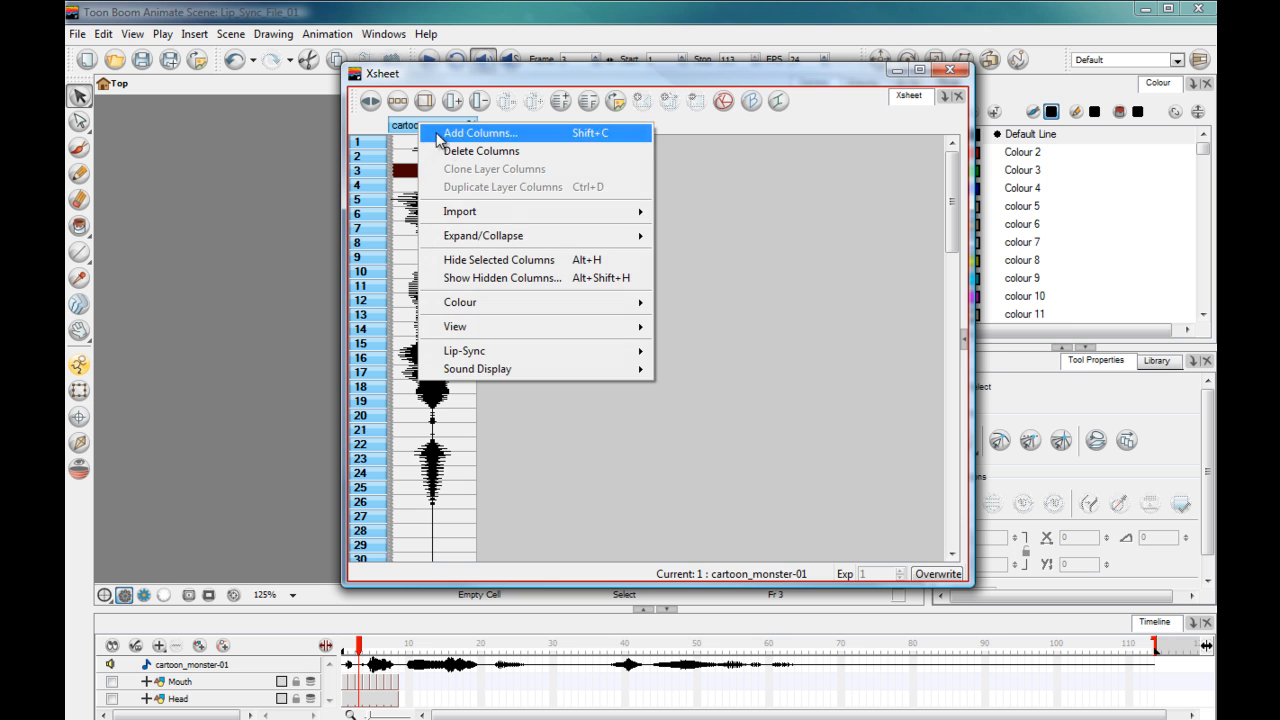
pyautogui.moveTo(607, 370)
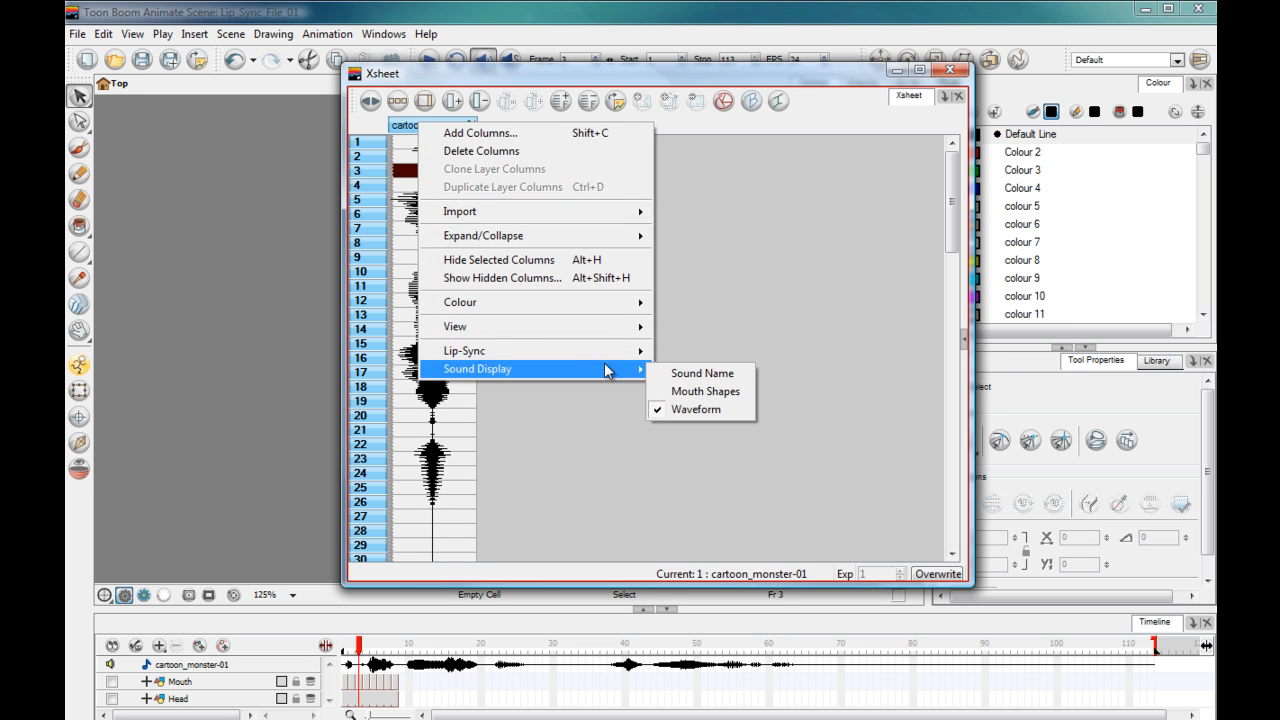
pyautogui.click(699, 373)
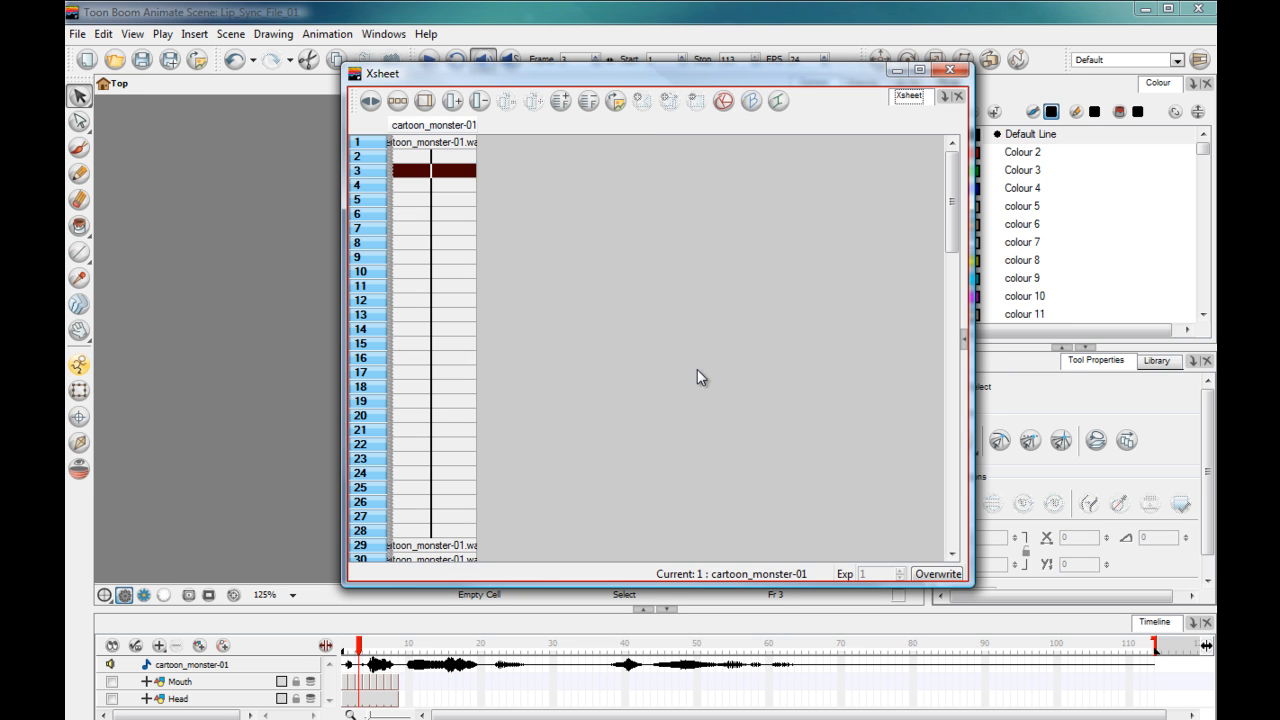
pyautogui.click(950, 70)
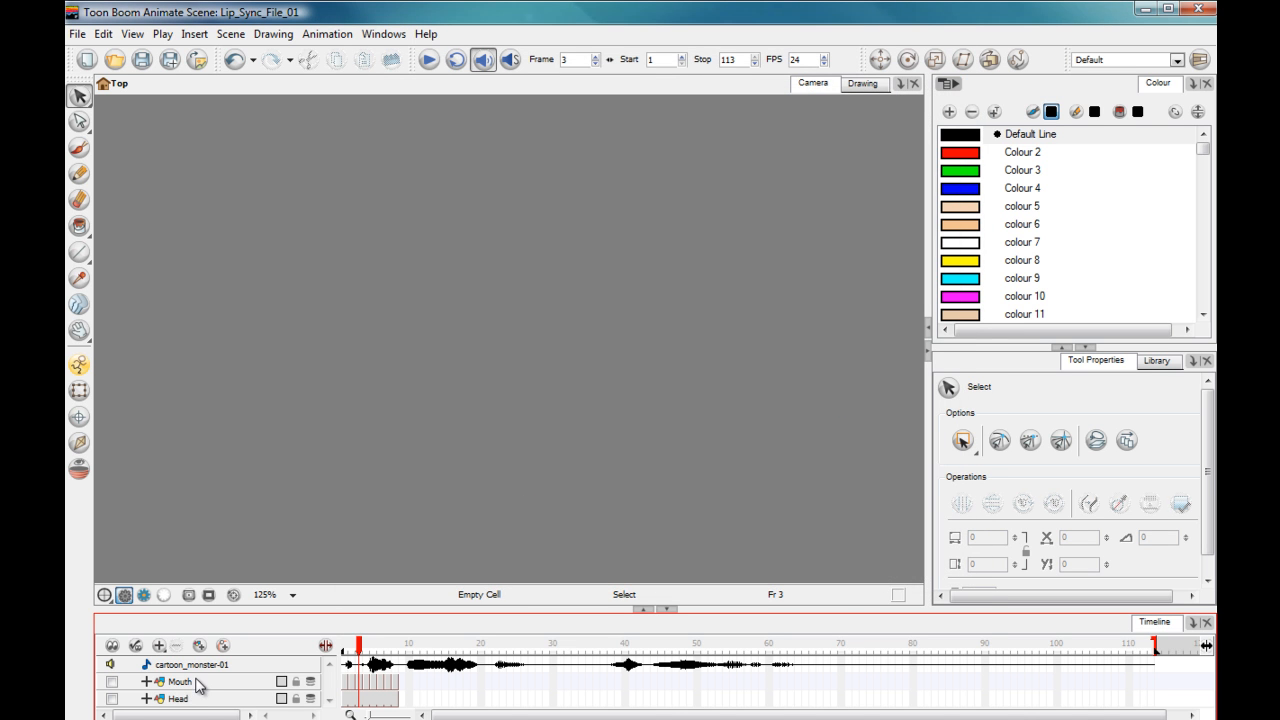
# - Enable the Mouth and Head layers and examine their drawing exposures in the Xsheet
pyautogui.click(112, 681)
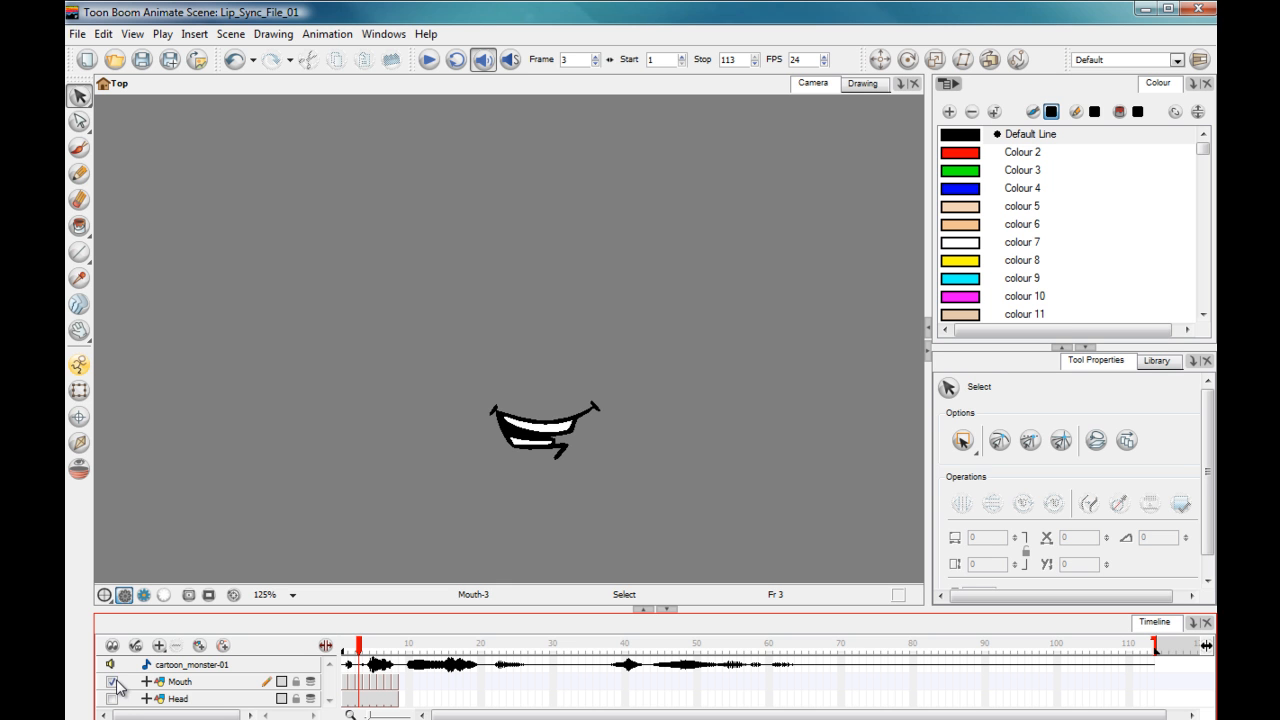
pyautogui.click(112, 699)
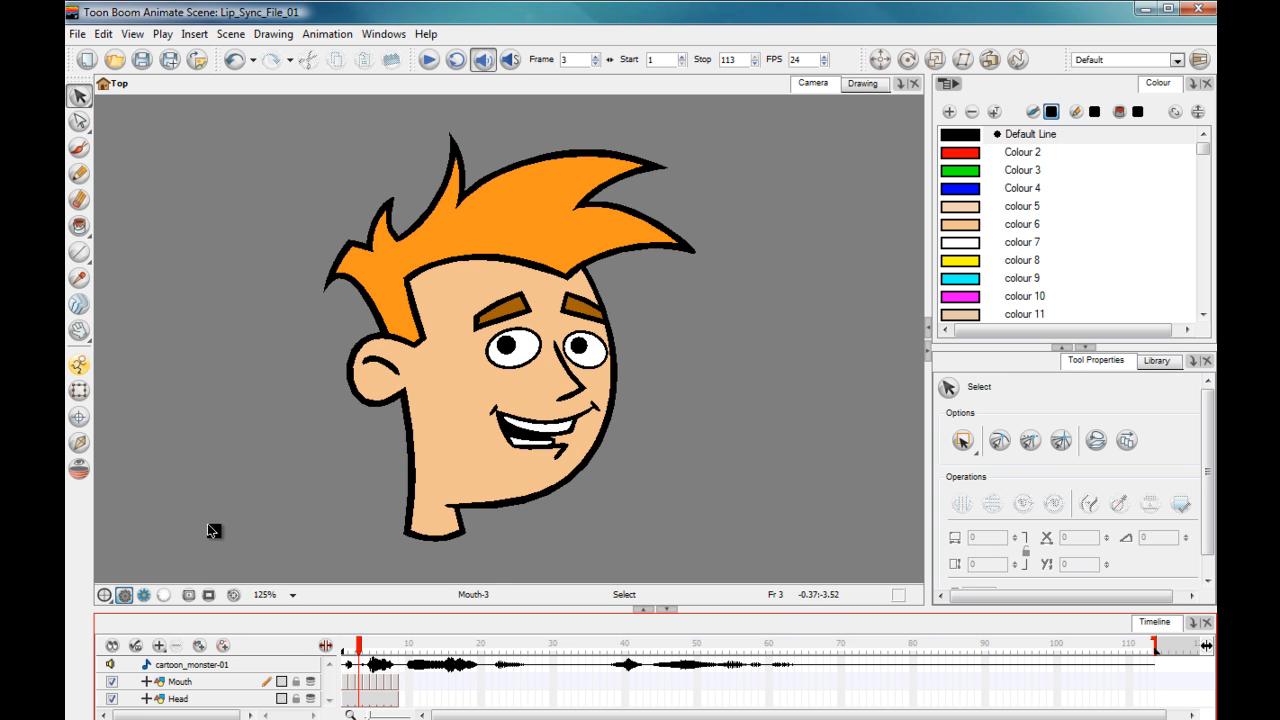
pyautogui.click(384, 34)
pyautogui.click(451, 345)
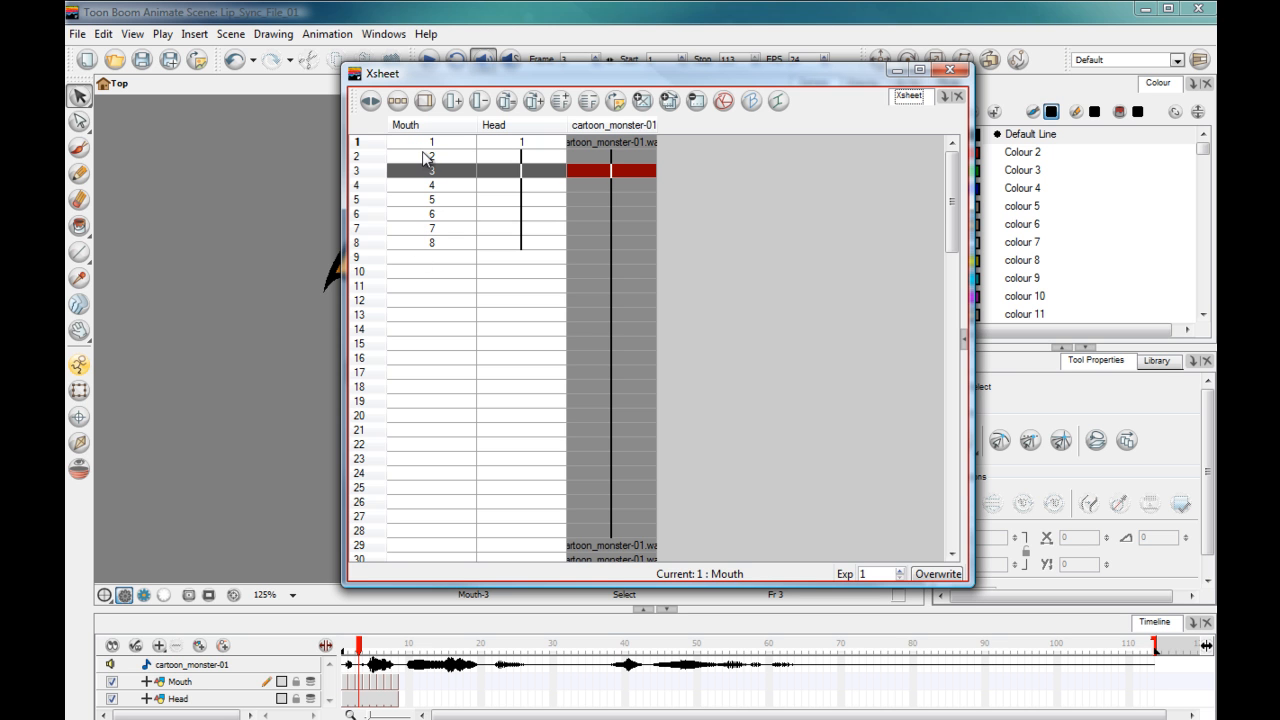
pyautogui.click(962, 70)
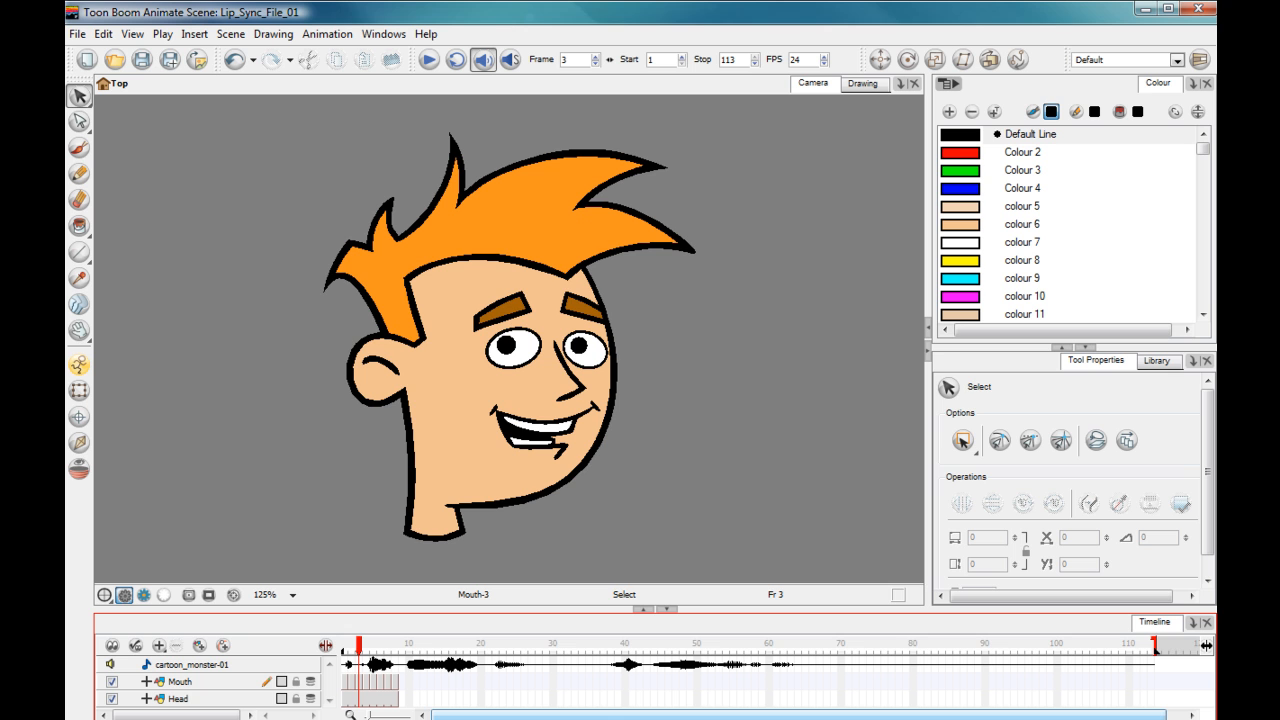
# - Toggle the Mouth and Head layers off and back on, moving to frame 2 in between
pyautogui.click(112, 682)
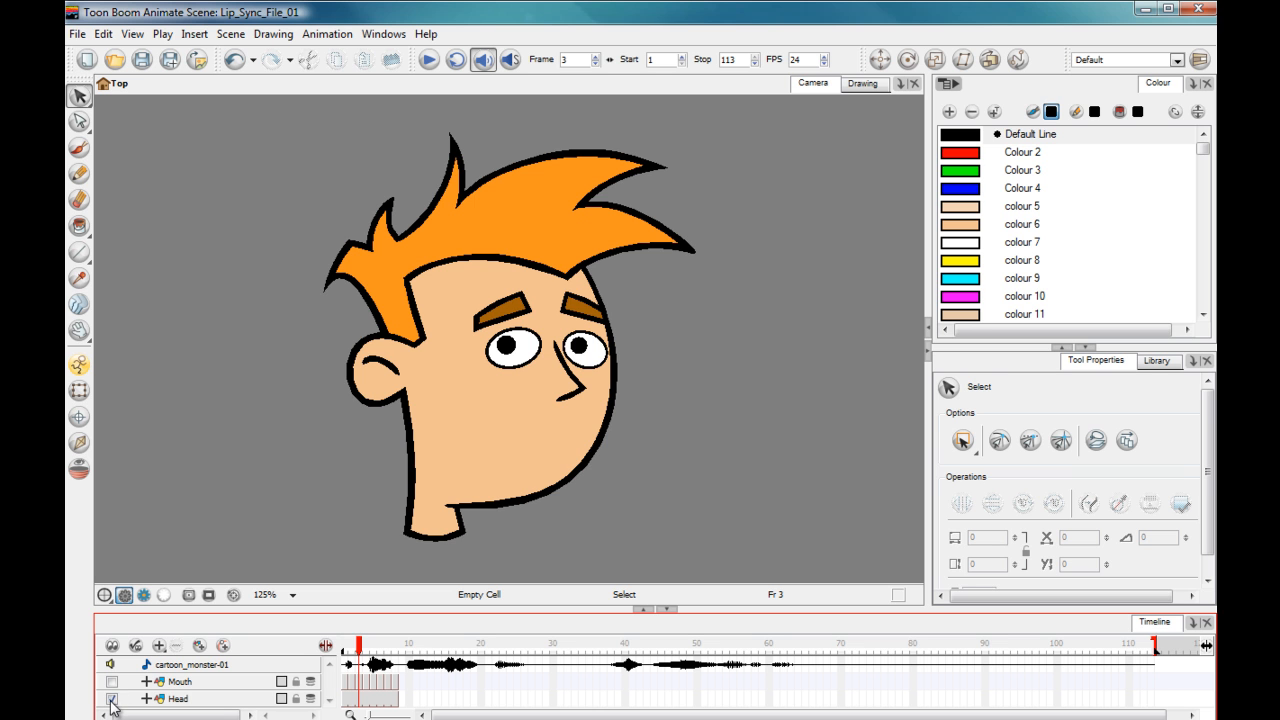
pyautogui.click(112, 700)
pyautogui.click(112, 699)
pyautogui.moveTo(359, 648)
pyautogui.mouseDown()
pyautogui.moveTo(348, 648)
pyautogui.moveTo(391, 648)
pyautogui.moveTo(346, 648)
pyautogui.moveTo(394, 648)
pyautogui.moveTo(352, 648)
pyautogui.mouseUp()
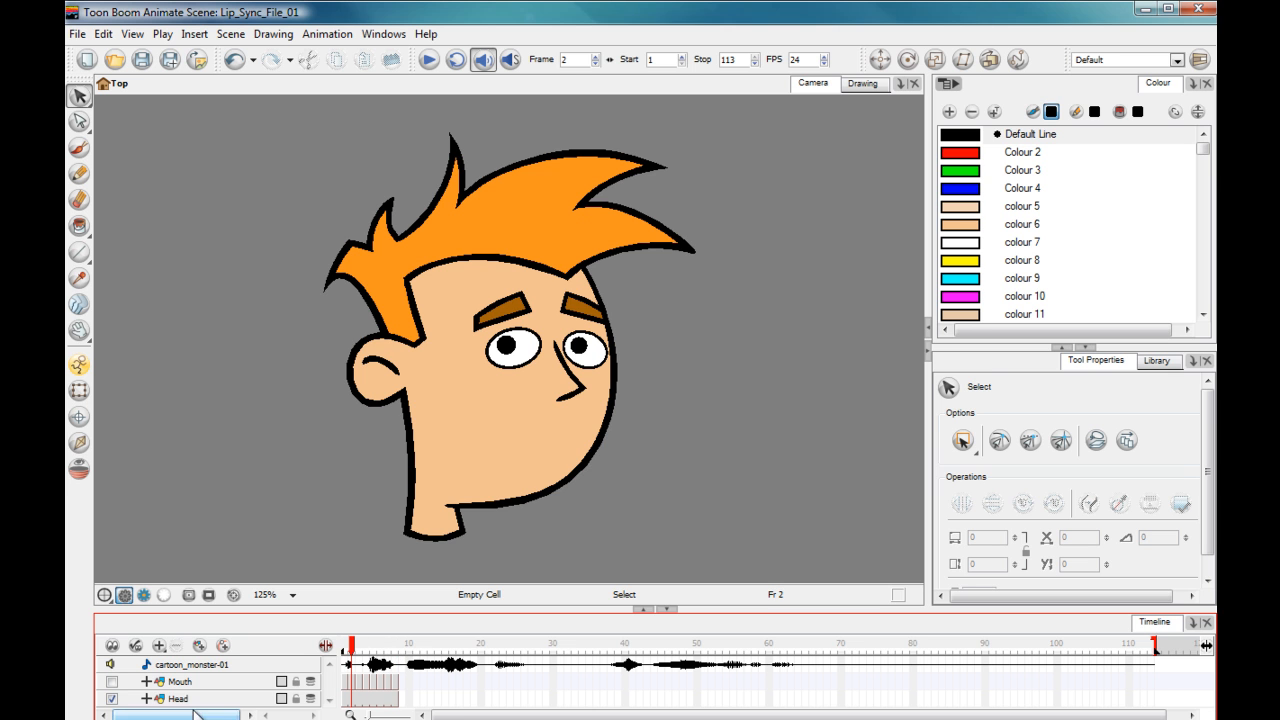
pyautogui.click(112, 681)
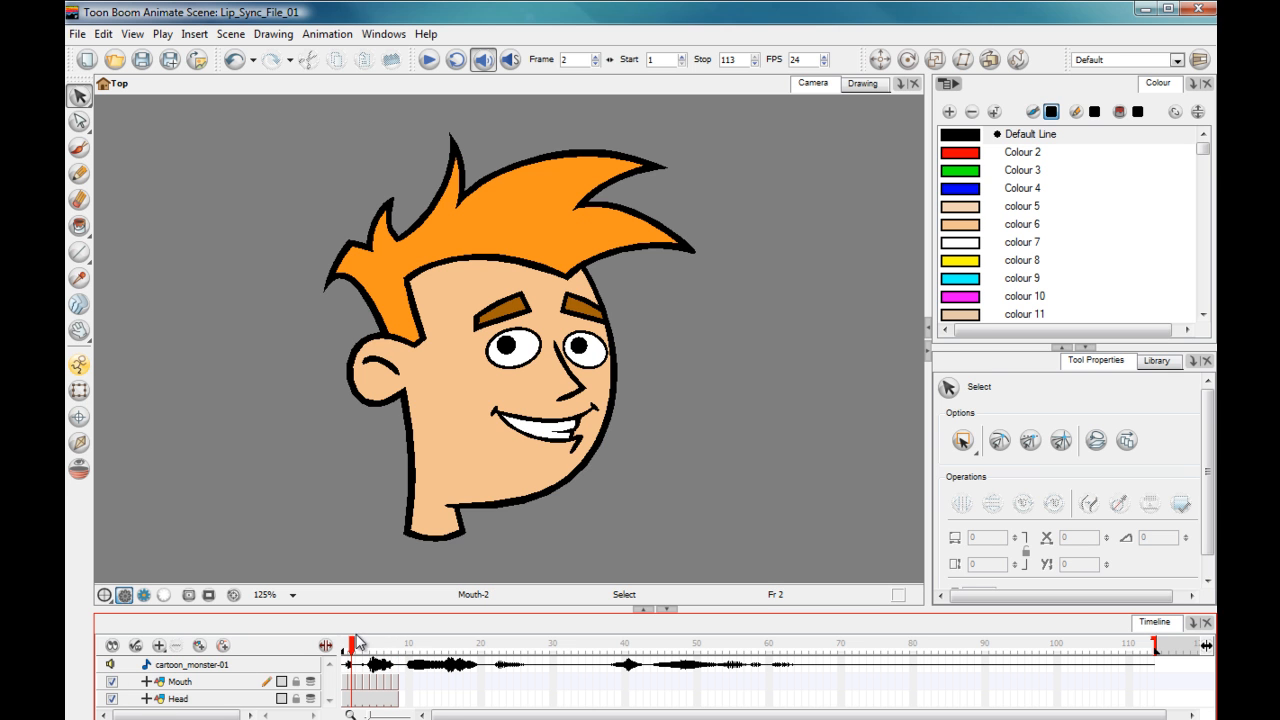
# - Scrub the timeline through frames 1 to 8 to review each mouth drawing on the head
pyautogui.moveTo(350, 648)
pyautogui.mouseDown()
pyautogui.moveTo(396, 648)
pyautogui.moveTo(347, 648)
pyautogui.mouseUp()
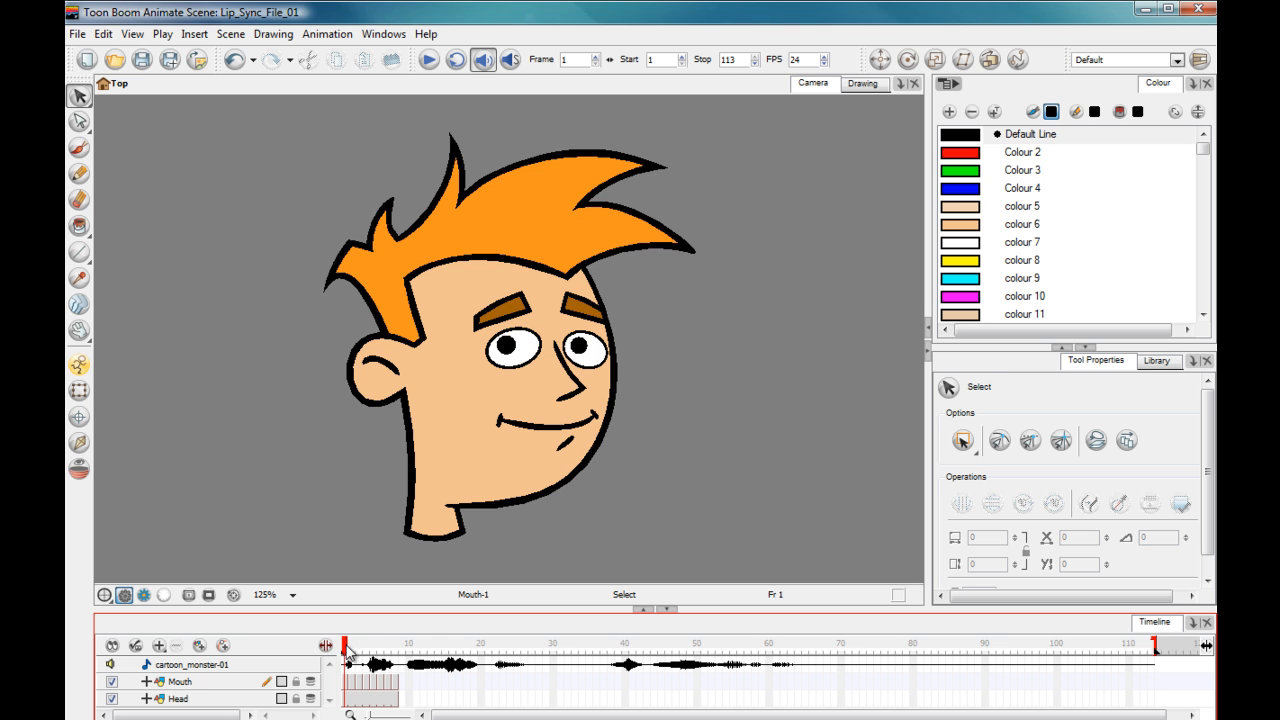
pyautogui.moveTo(346, 648); pyautogui.dragTo(352, 651)
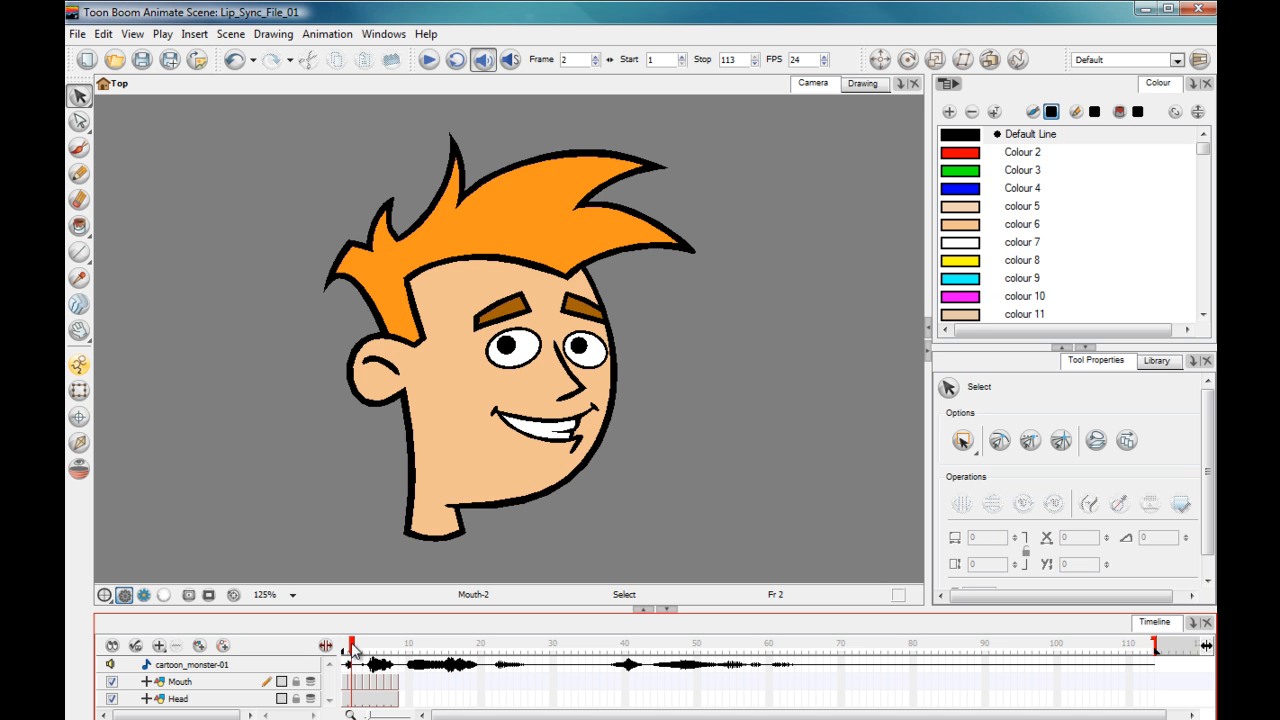
pyautogui.moveTo(357, 647); pyautogui.dragTo(395, 652)
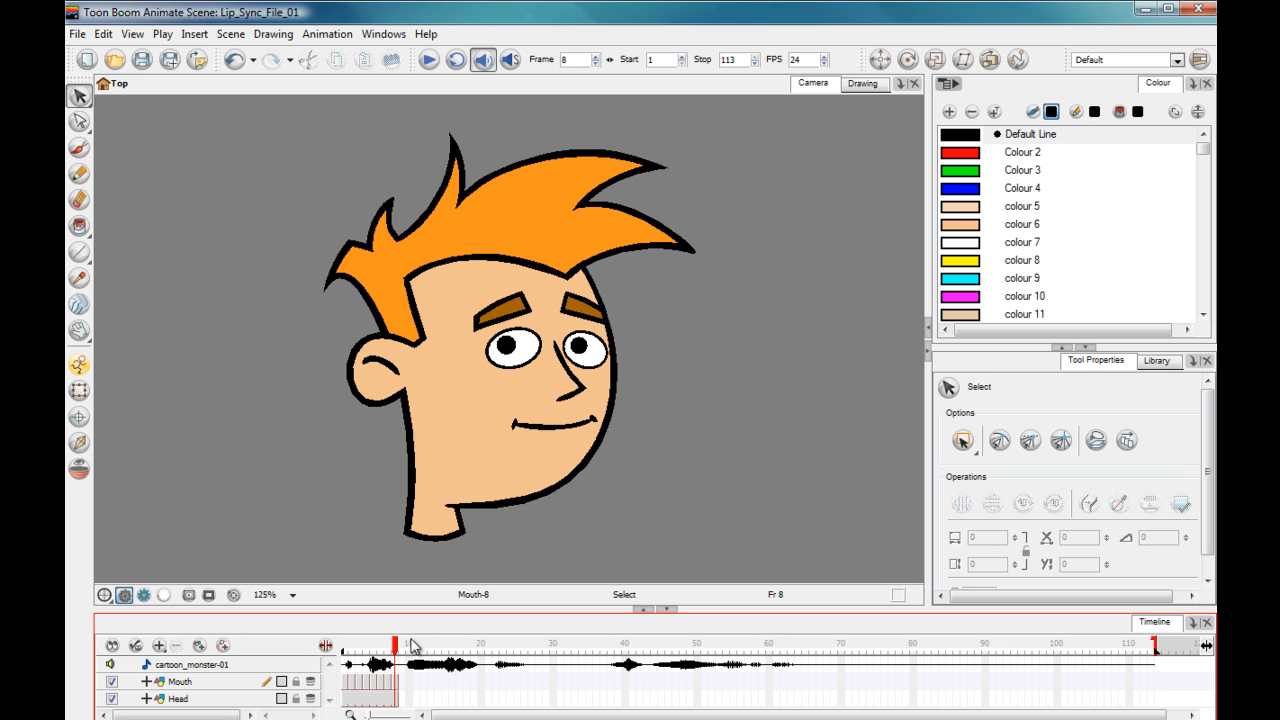
# - Extend the exposure of the Head and Mouth layers to frame 110
pyautogui.moveTo(395, 645); pyautogui.dragTo(343, 638)
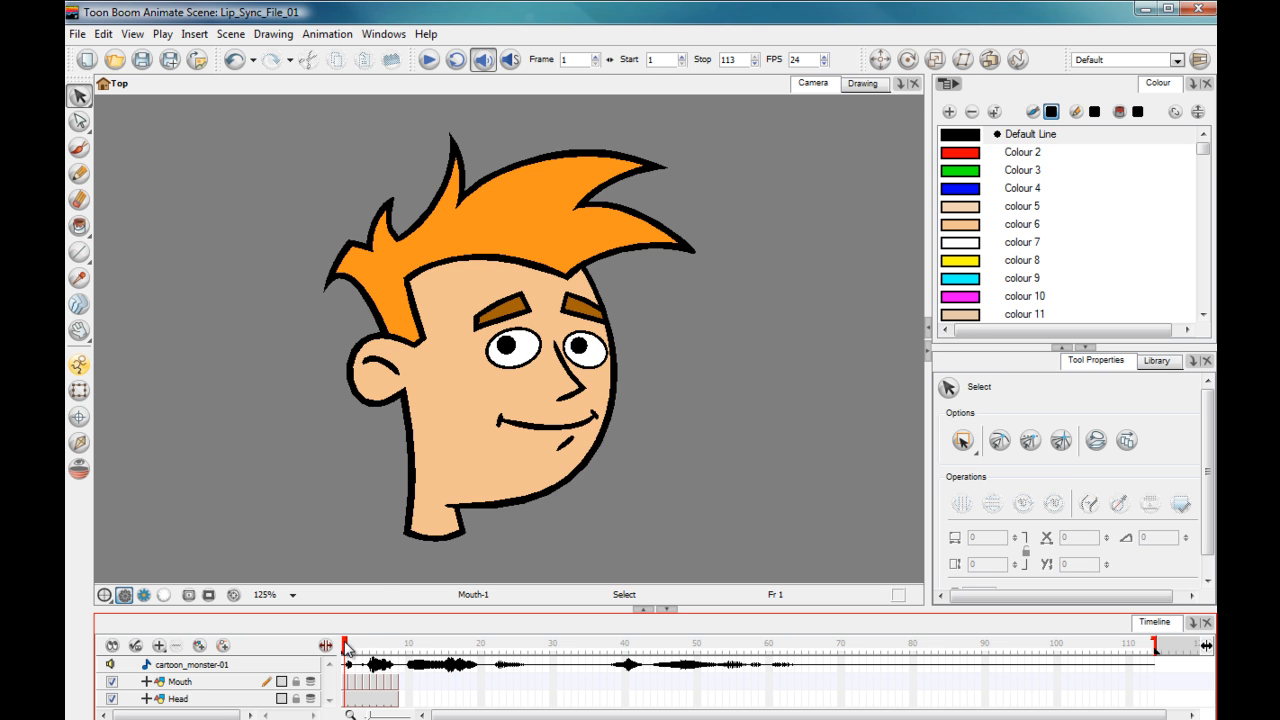
pyautogui.moveTo(346, 646)
pyautogui.mouseDown()
pyautogui.moveTo(399, 650)
pyautogui.moveTo(348, 650)
pyautogui.mouseUp()
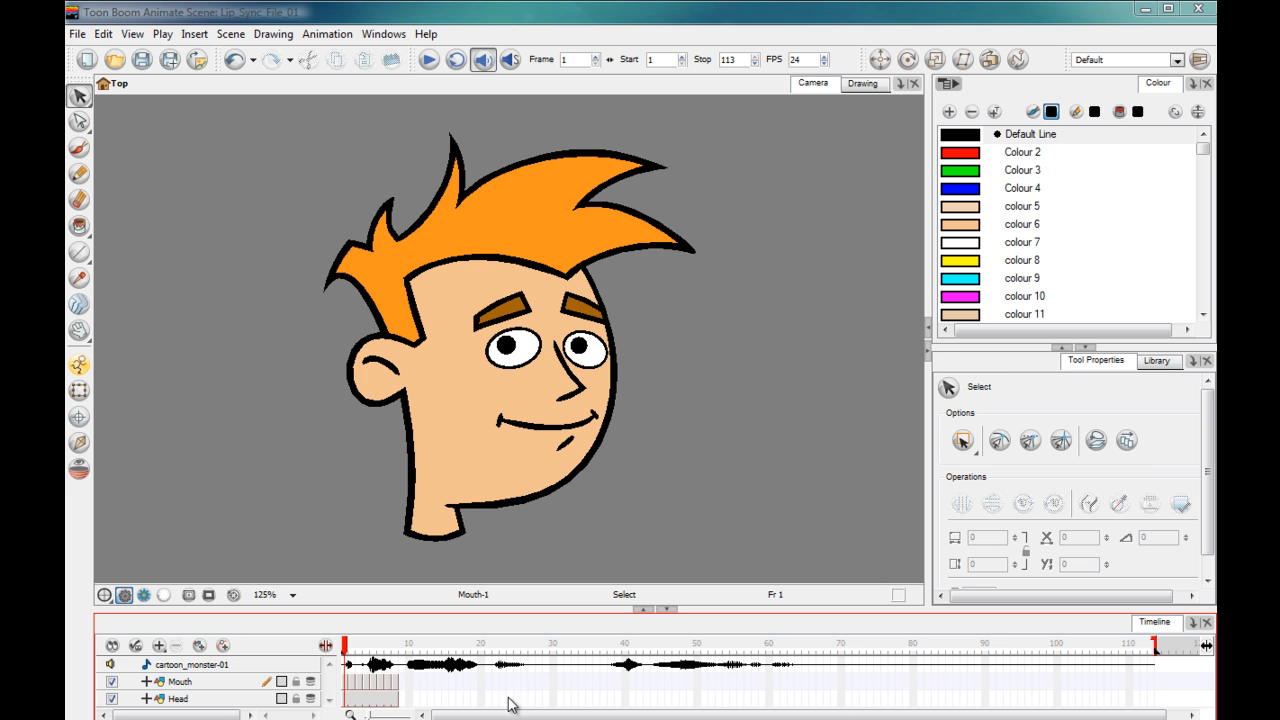
pyautogui.click(1128, 700)
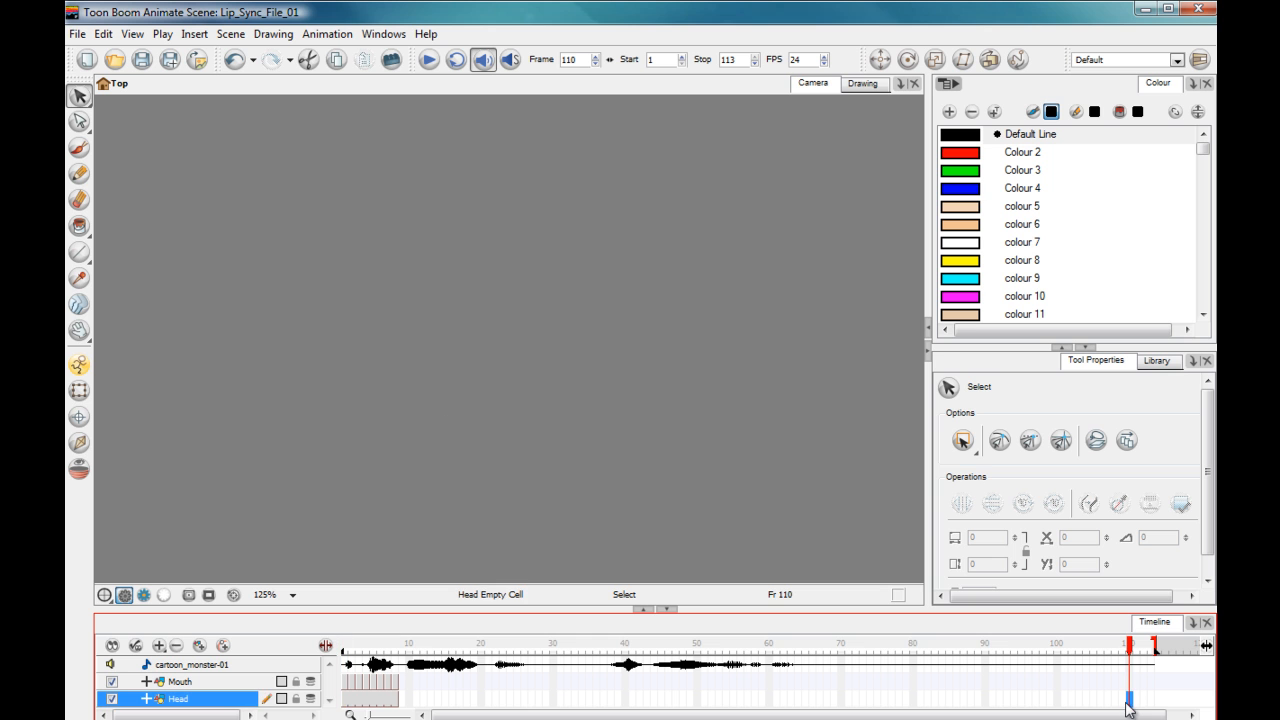
pyautogui.press('F5')
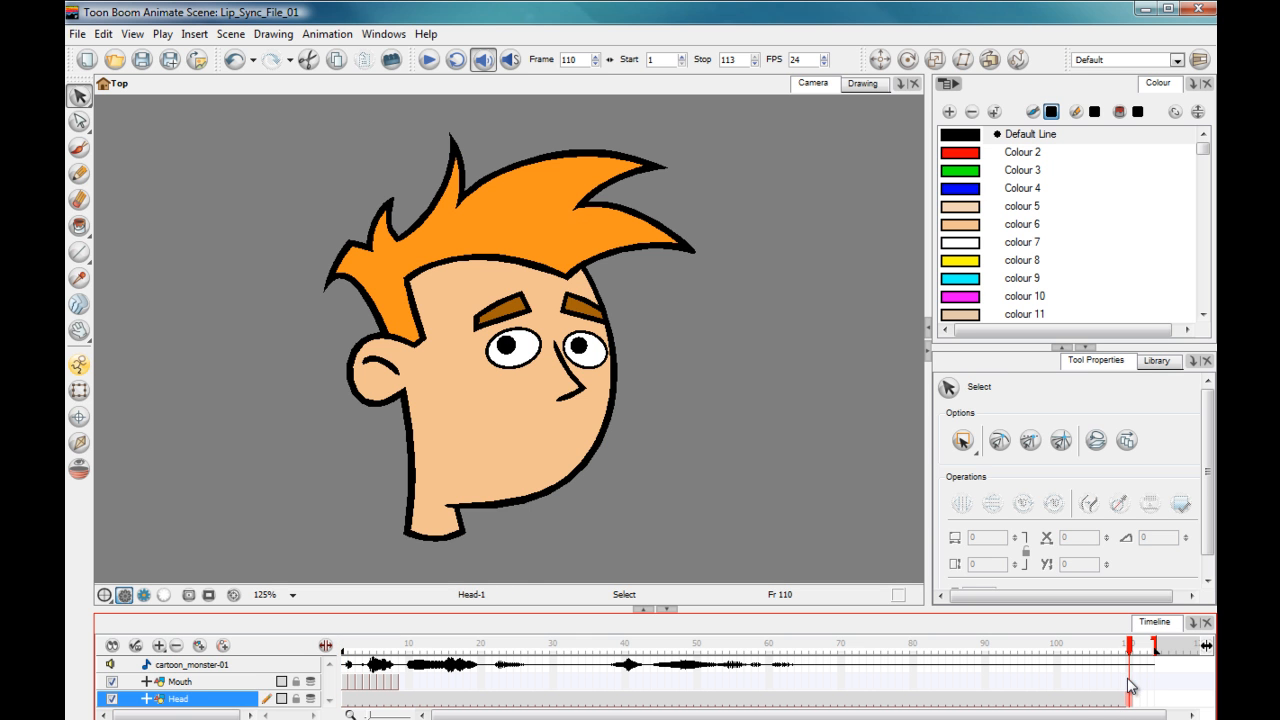
pyautogui.click(1130, 681)
pyautogui.press('F5')
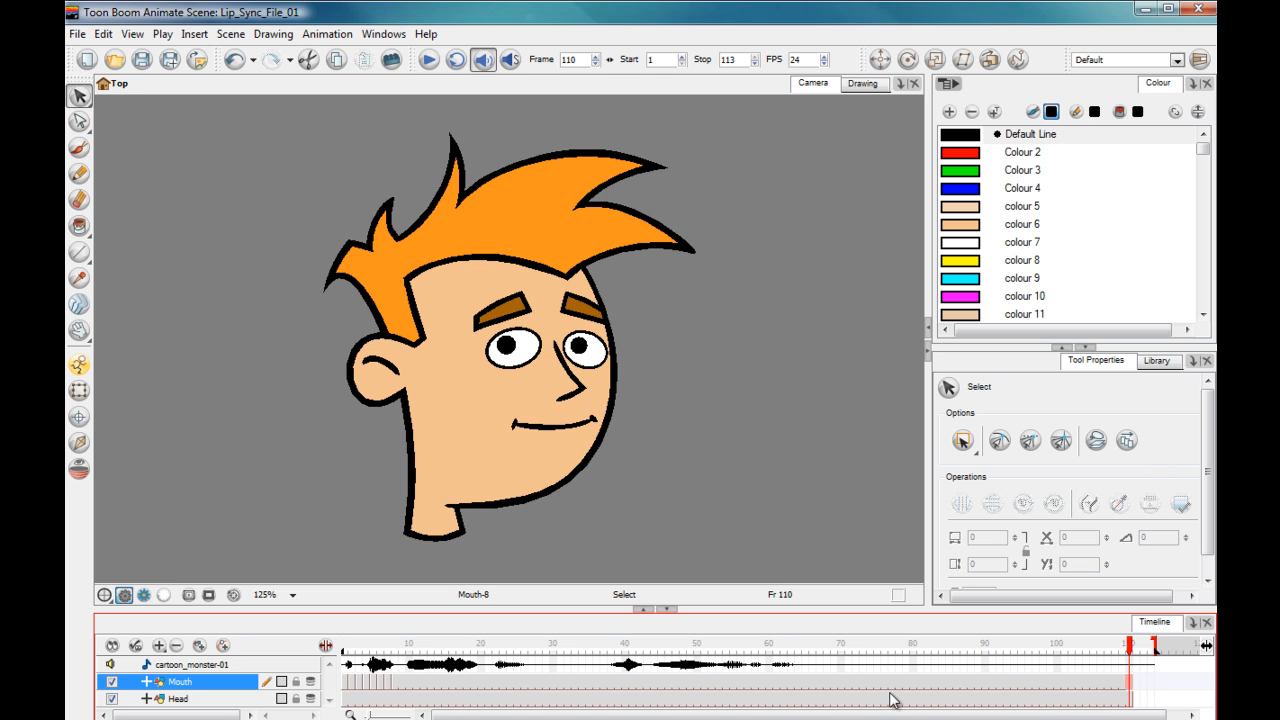
# - Run Auto Lip-Sync Detection on the cartoon_monster-01 sound layer
pyautogui.moveTo(345, 648)
pyautogui.mouseDown()
pyautogui.moveTo(1122, 650)
pyautogui.moveTo(337, 648)
pyautogui.mouseUp()
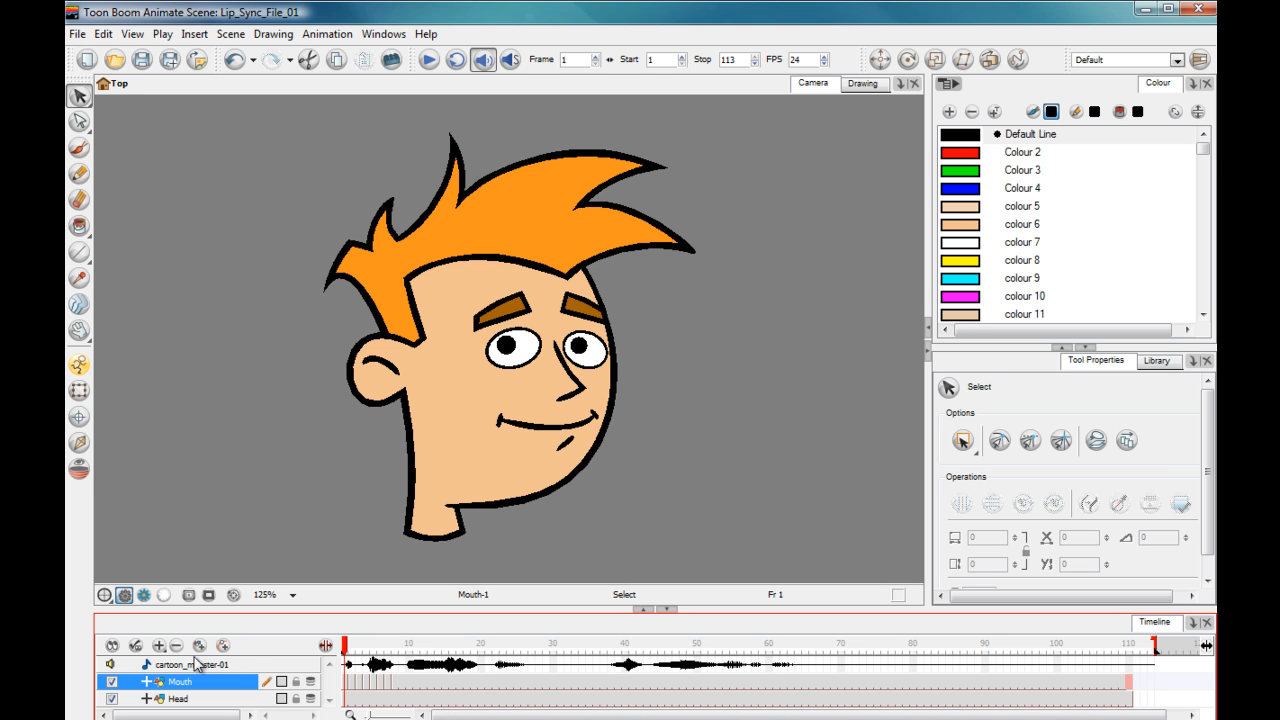
pyautogui.click(274, 664)
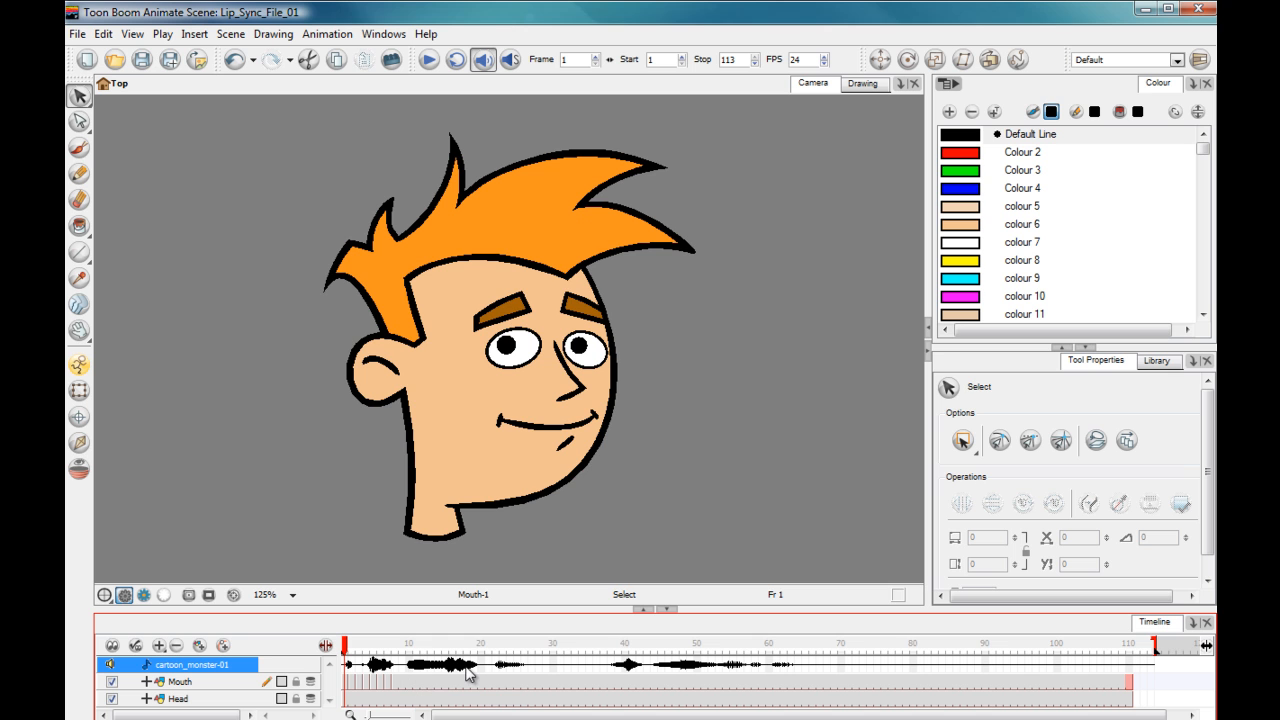
pyautogui.click(547, 665)
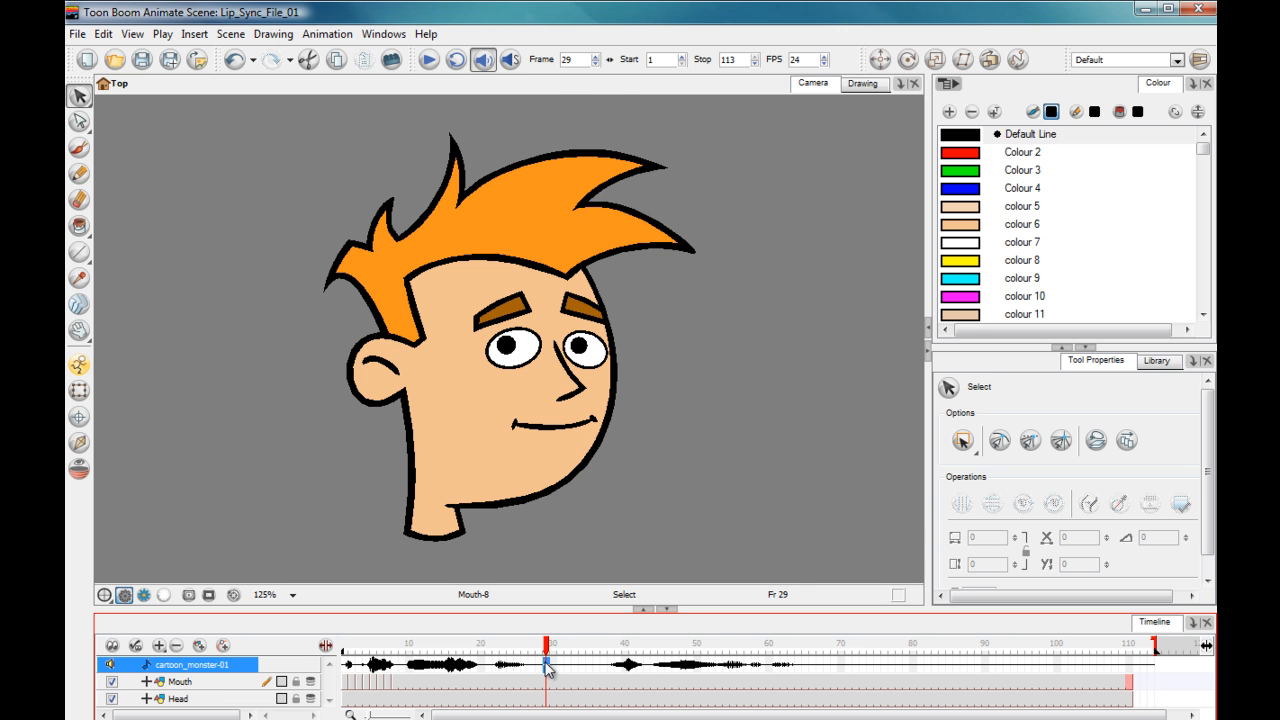
pyautogui.rightClick(547, 667)
pyautogui.moveTo(572, 655)
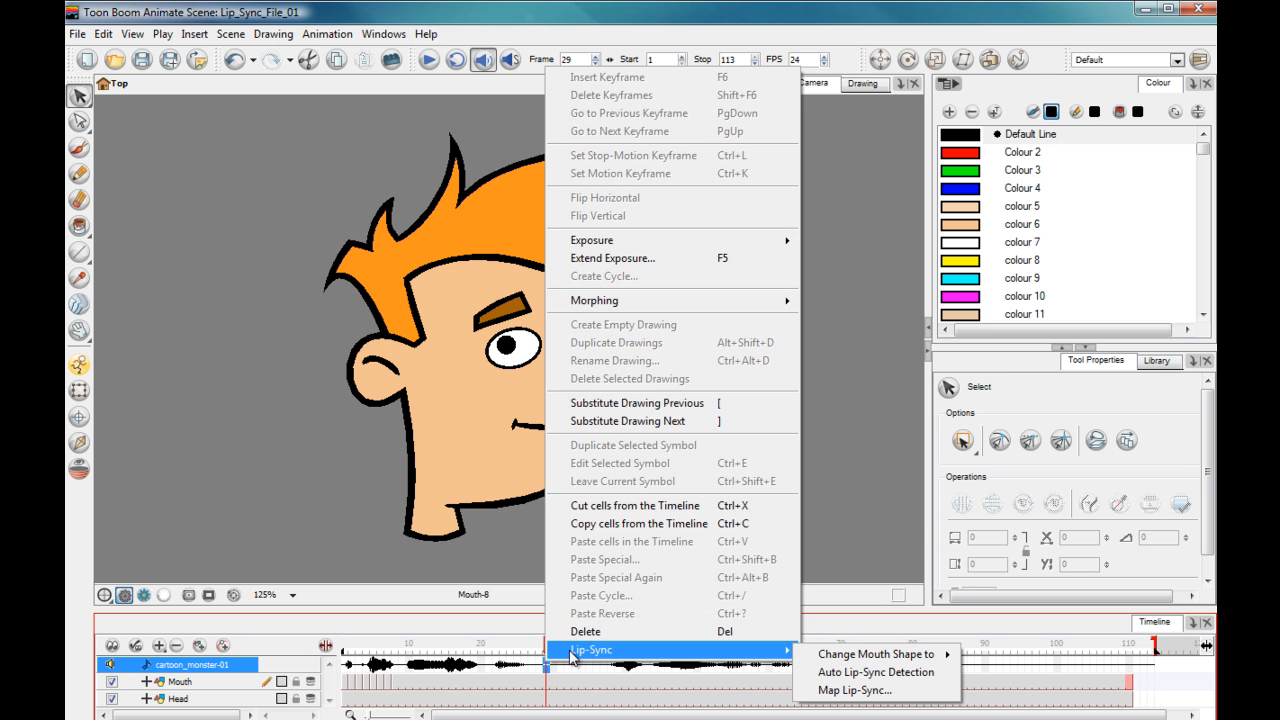
pyautogui.click(826, 674)
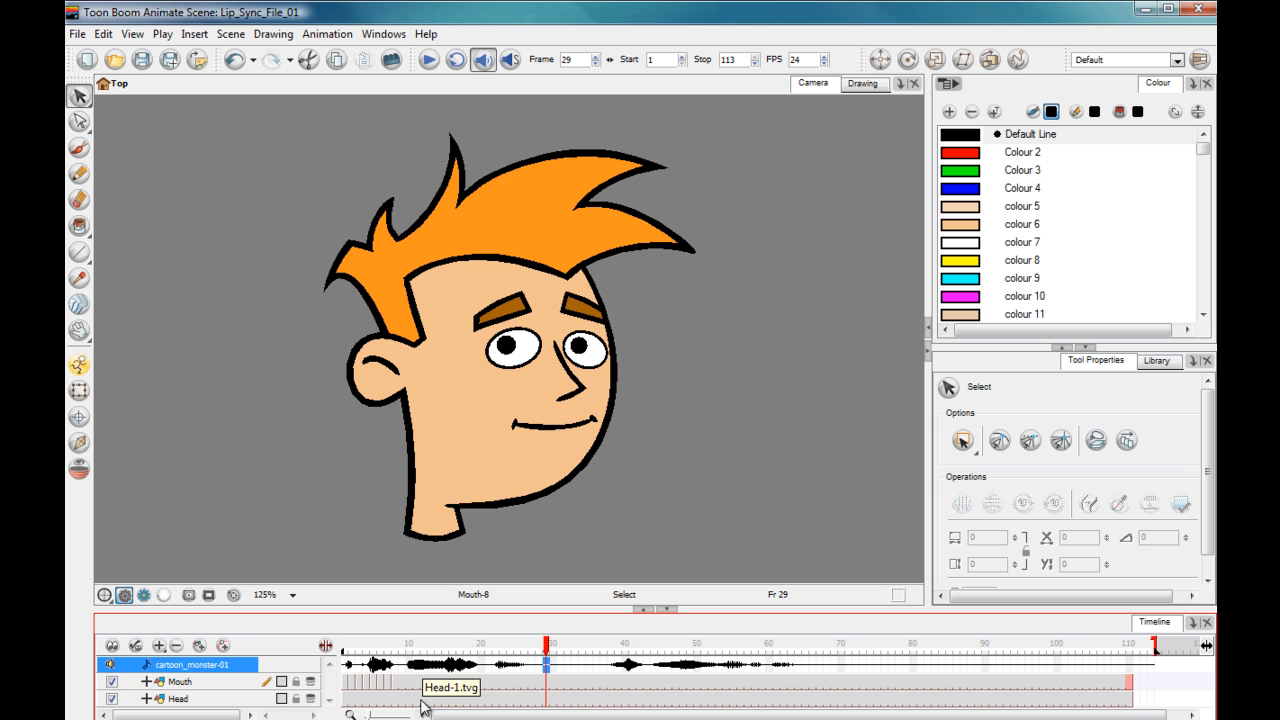
# - Start Map Lip-Sync for the cartoon_monster-01 sound and set Mouth as the destination layer
pyautogui.rightClick(547, 667)
pyautogui.moveTo(786, 654)
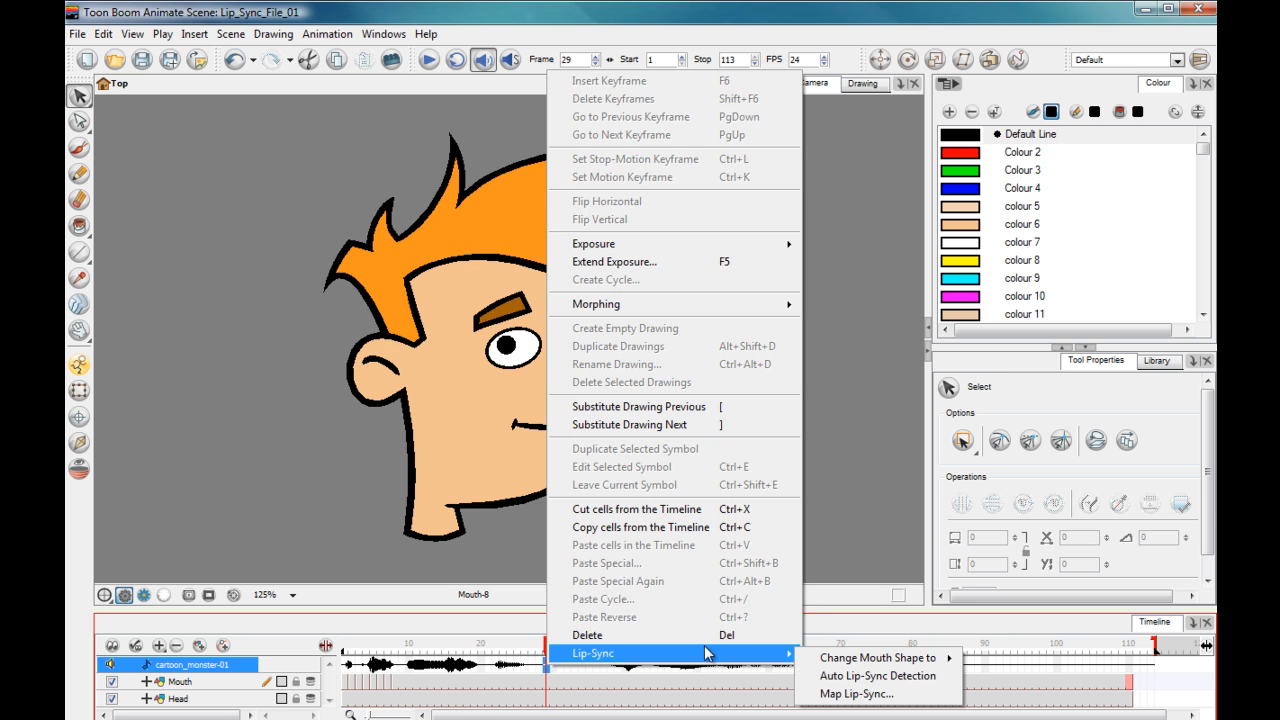
pyautogui.click(893, 700)
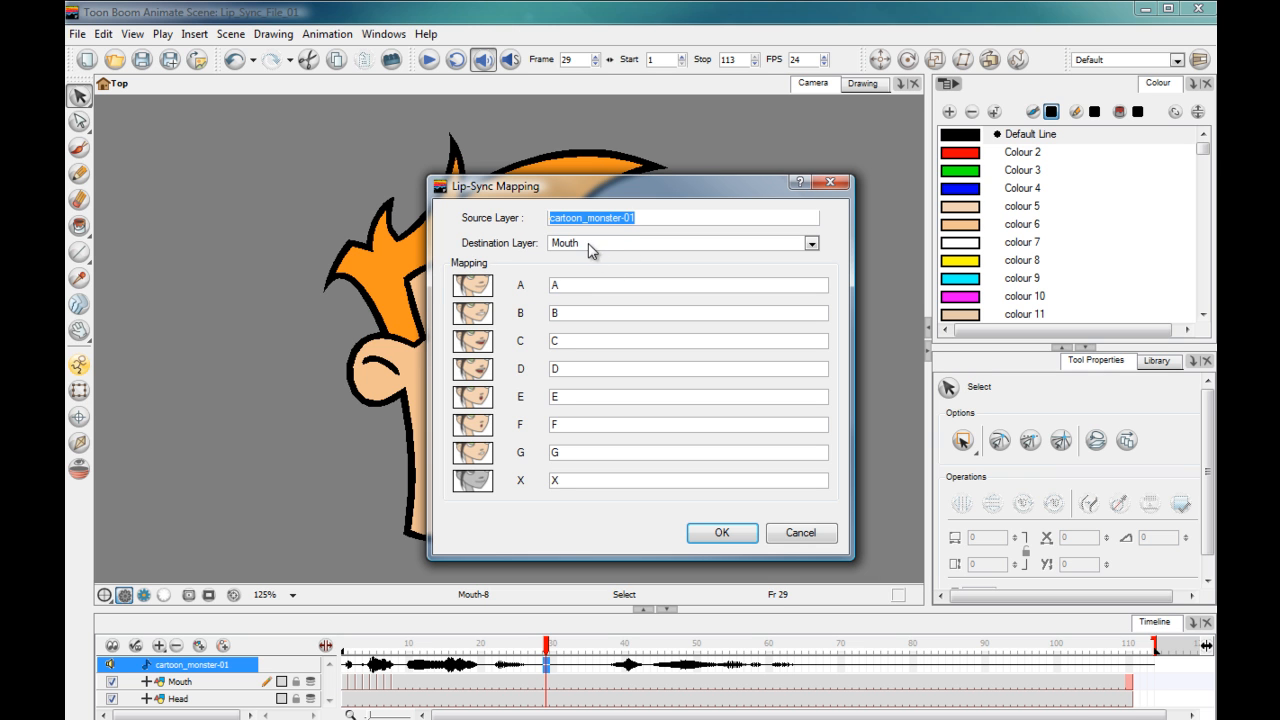
pyautogui.click(811, 244)
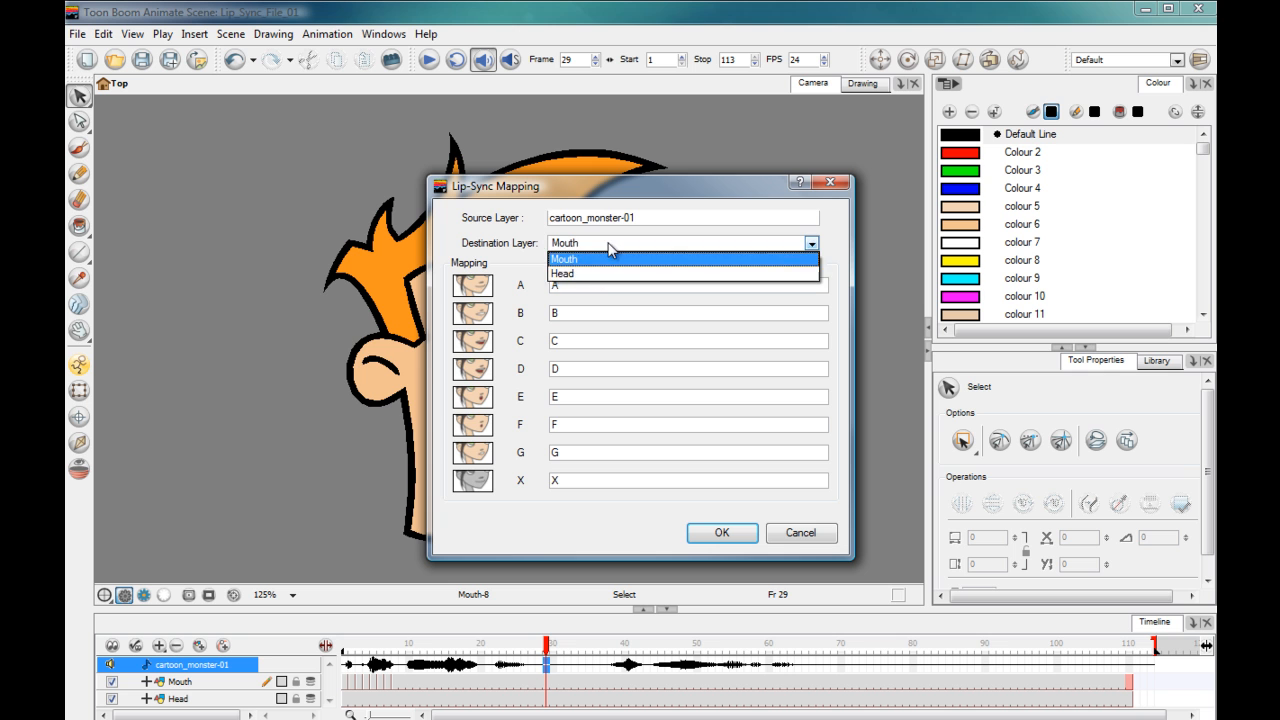
pyautogui.click(560, 262)
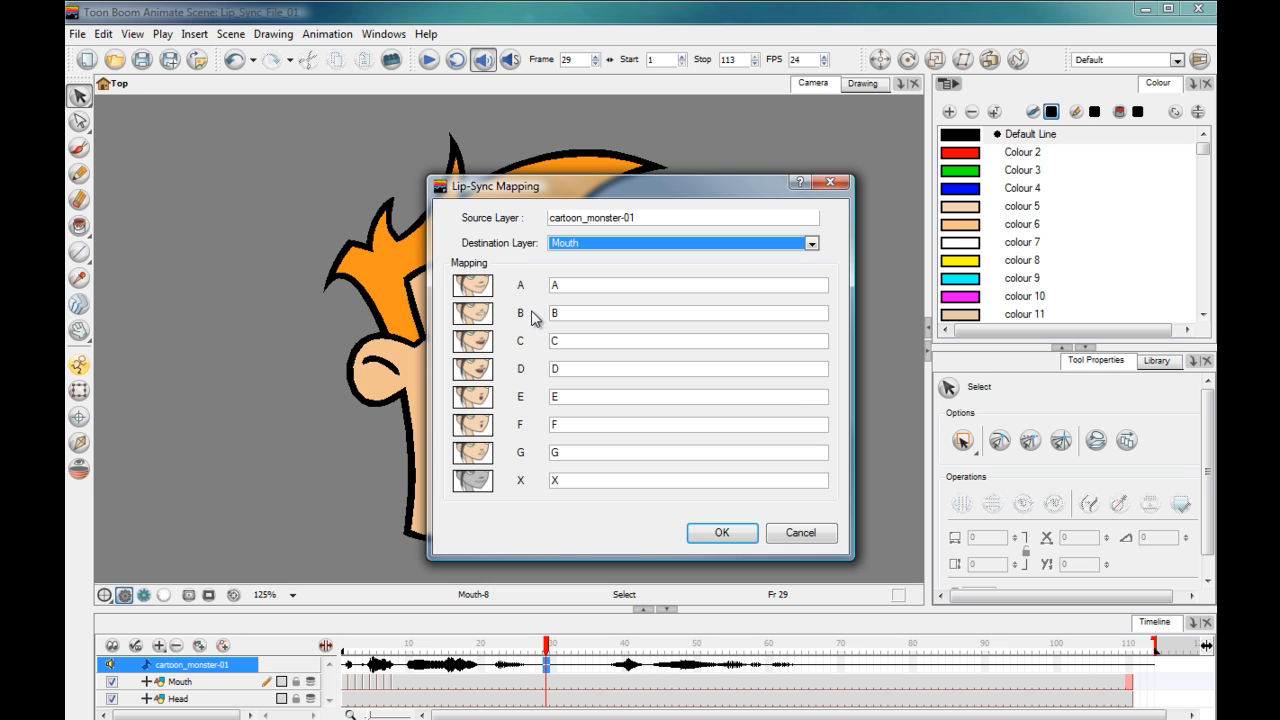
# - Map mouth shapes A, B, C, D, E, F, G and X to drawings 1 through 8 in order and apply the mapping
pyautogui.doubleClick(556, 285)
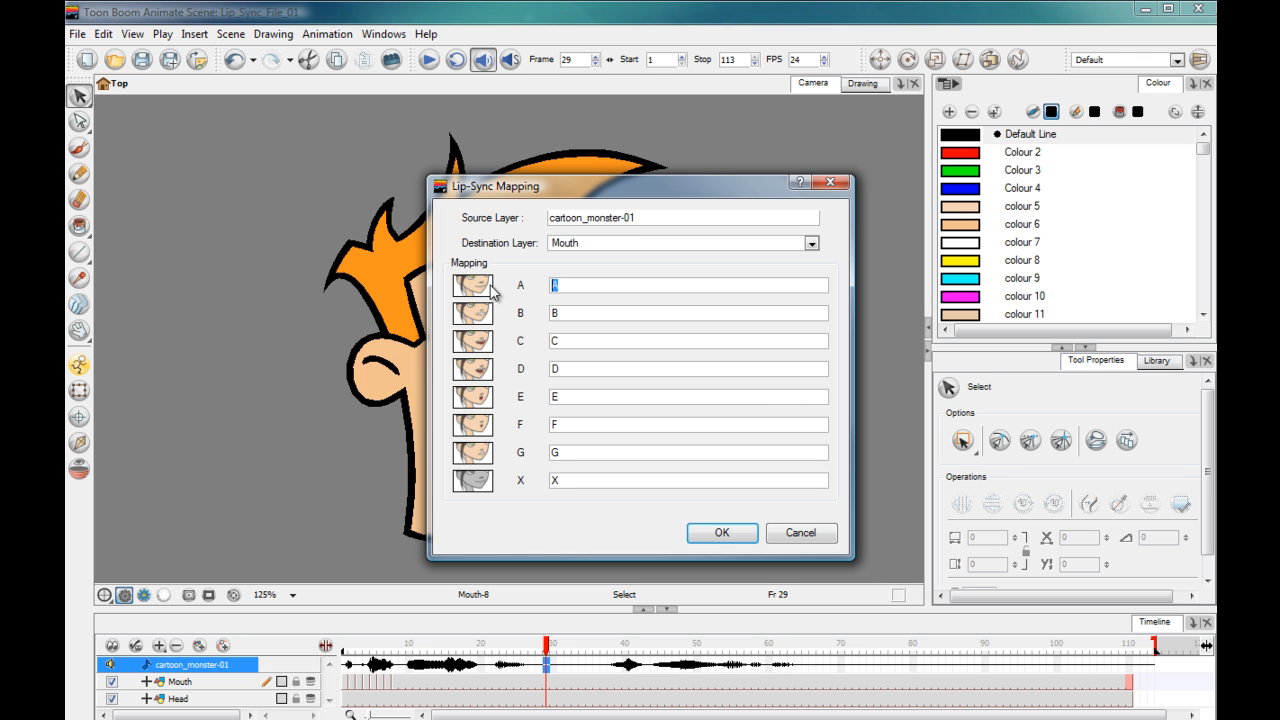
pyautogui.write('1')
pyautogui.press('Tab')
pyautogui.write('2')
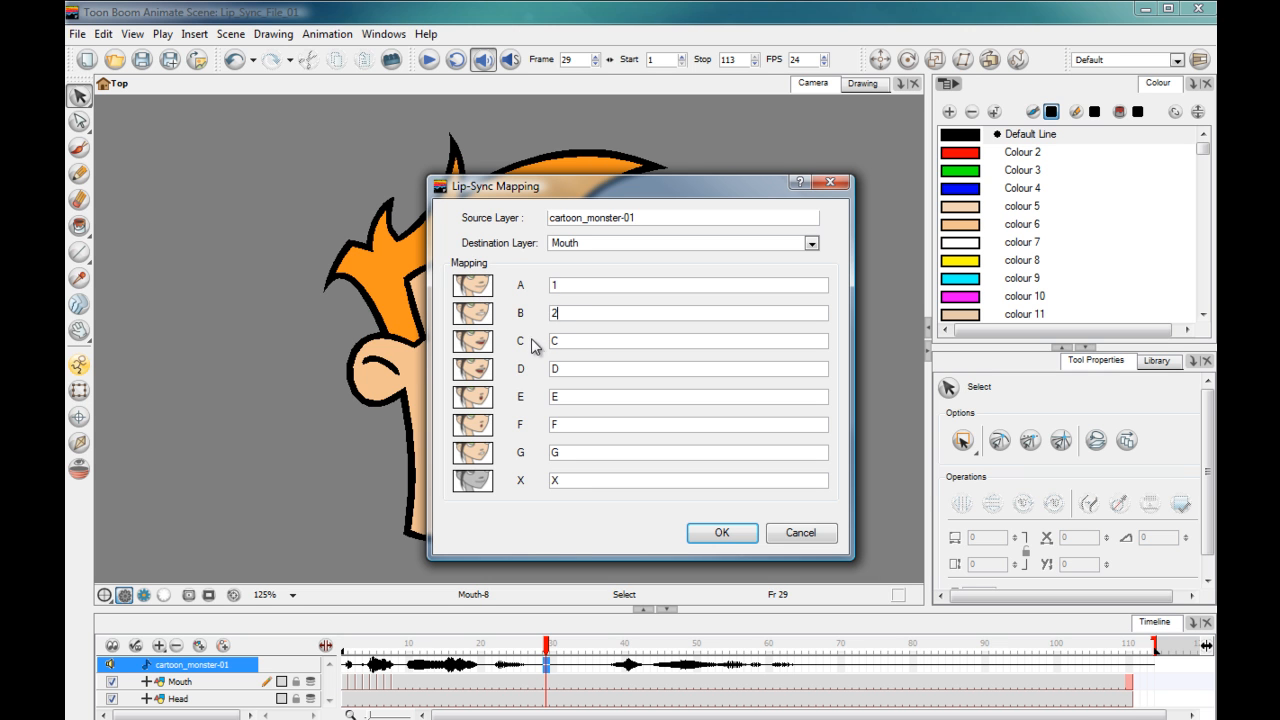
pyautogui.press('Tab')
pyautogui.write('3')
pyautogui.press('Tab')
pyautogui.write('4')
pyautogui.press('Tab')
pyautogui.write('5')
pyautogui.press('Tab')
pyautogui.write('6')
pyautogui.press('Tab')
pyautogui.write('7')
pyautogui.press('Tab')
pyautogui.write('8')
pyautogui.click(702, 538)
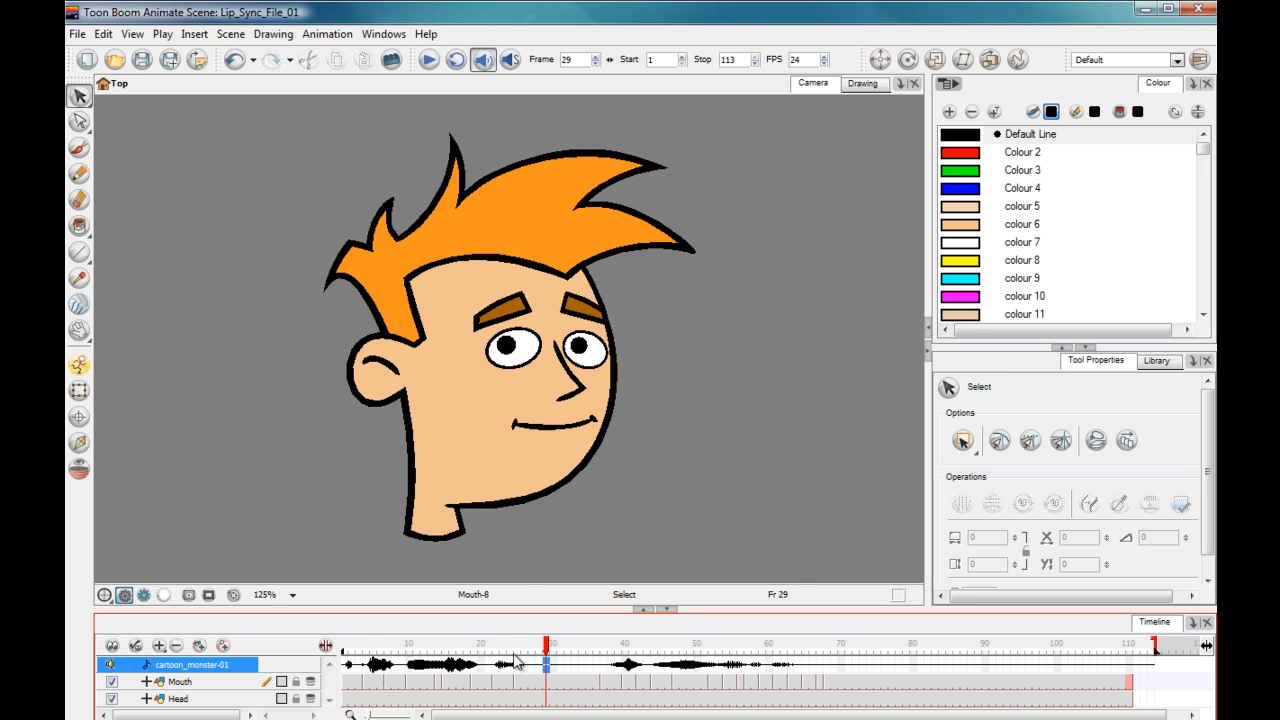
# - Reopen the sound layer's lip-sync mapping to look at its fields and close it without changes
pyautogui.rightClick(546, 666)
pyautogui.moveTo(610, 653)
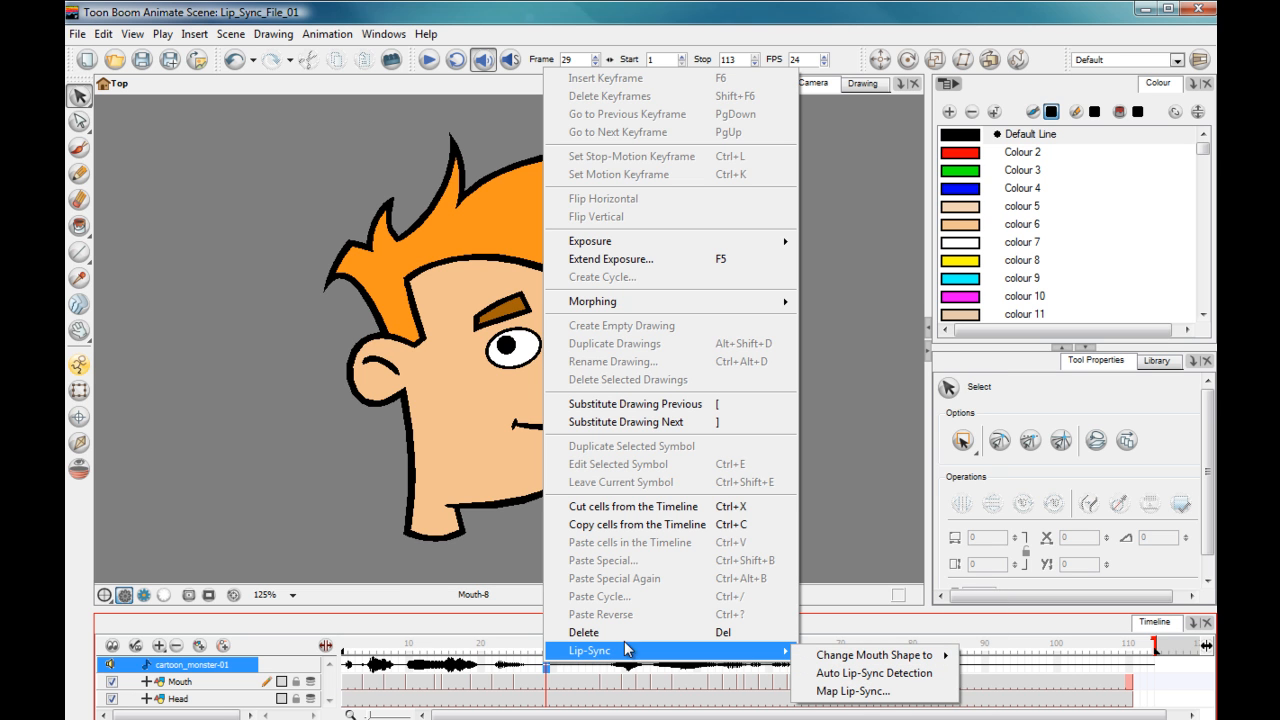
pyautogui.click(296, 491)
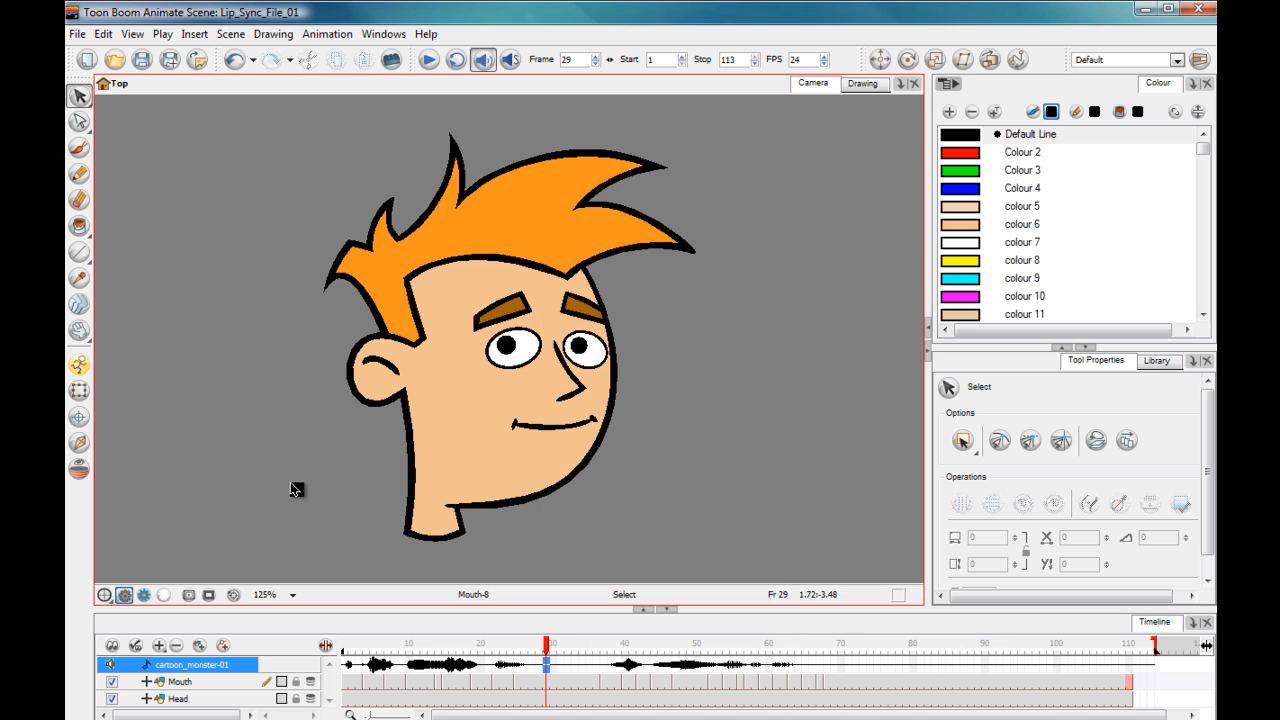
pyautogui.click(582, 665)
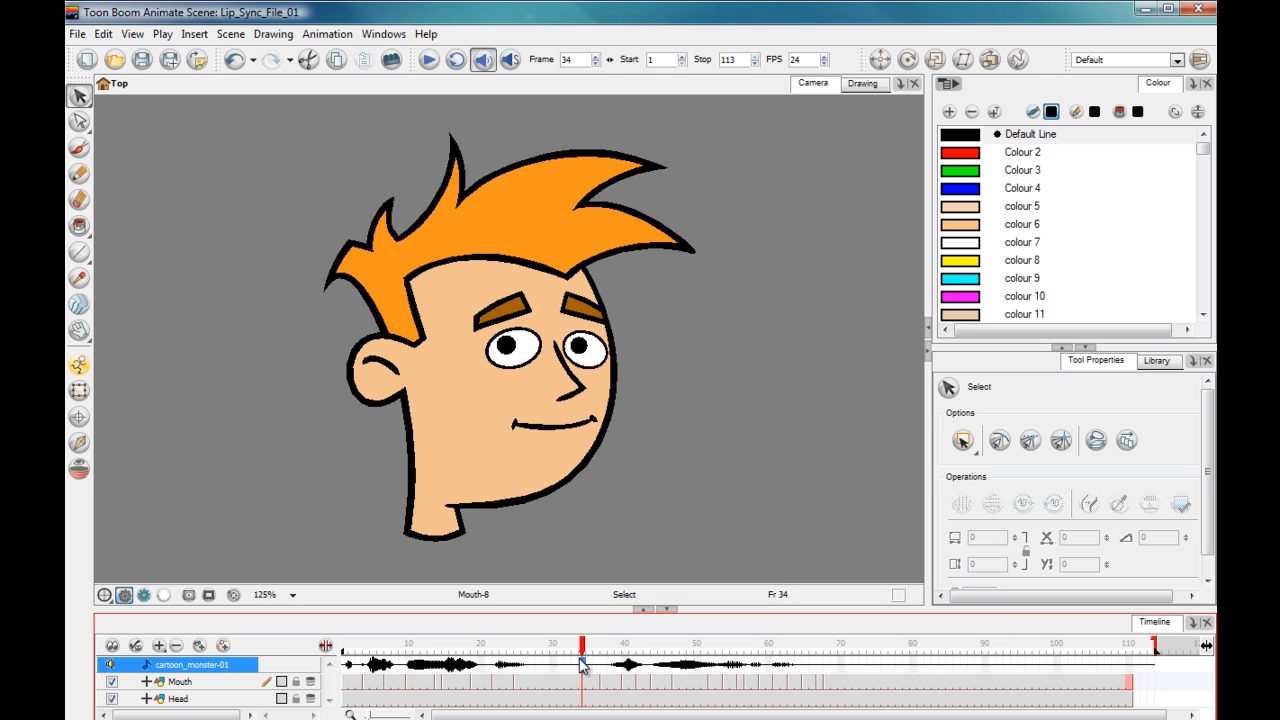
pyautogui.rightClick(582, 665)
pyautogui.moveTo(660, 646)
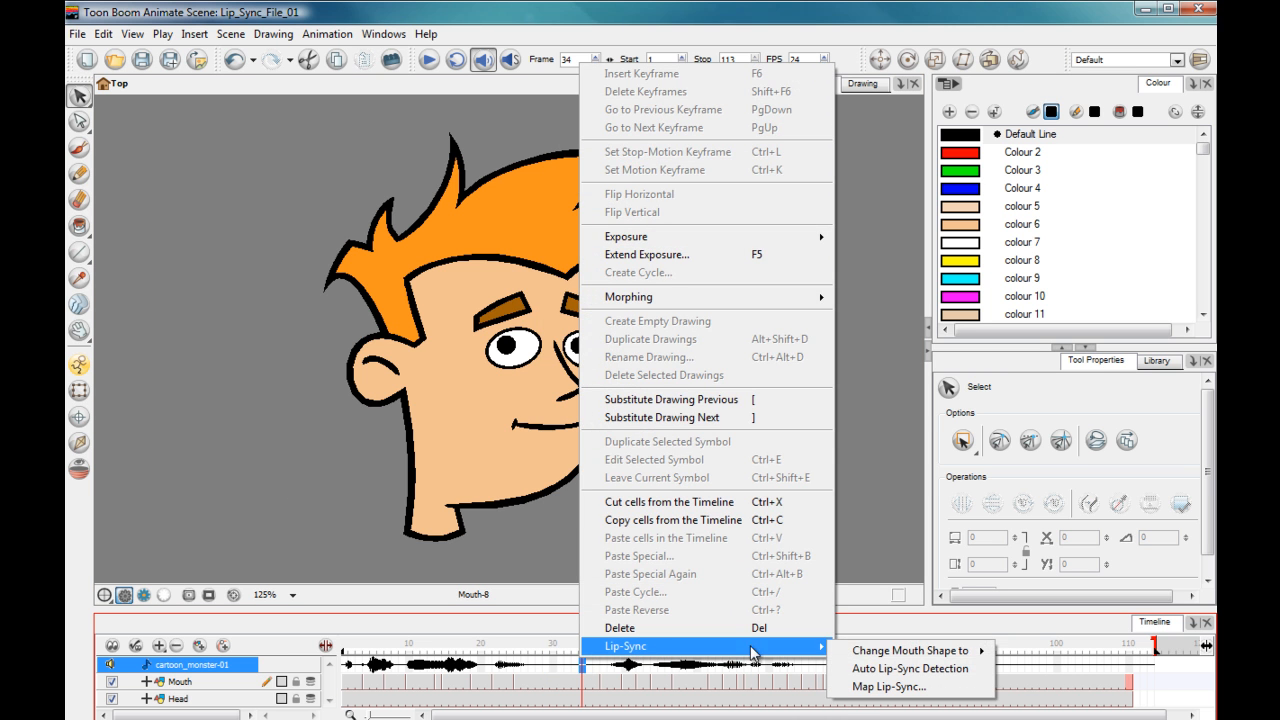
pyautogui.click(866, 687)
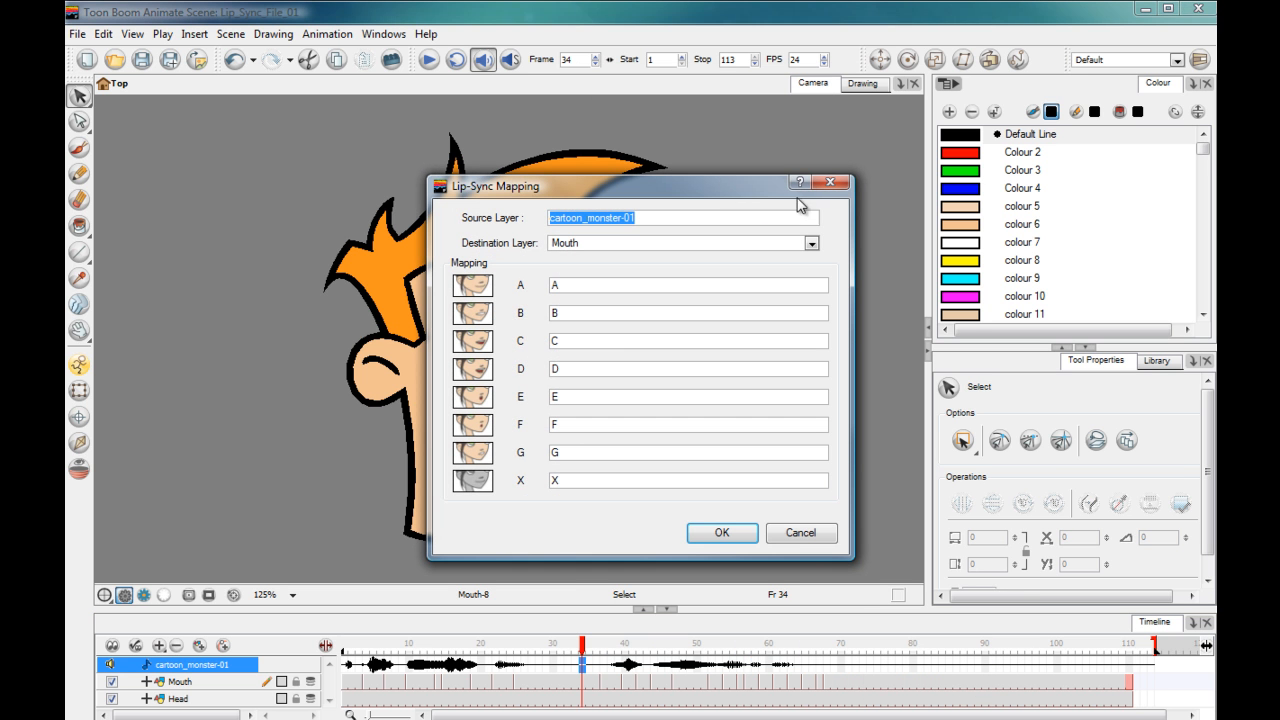
pyautogui.click(833, 184)
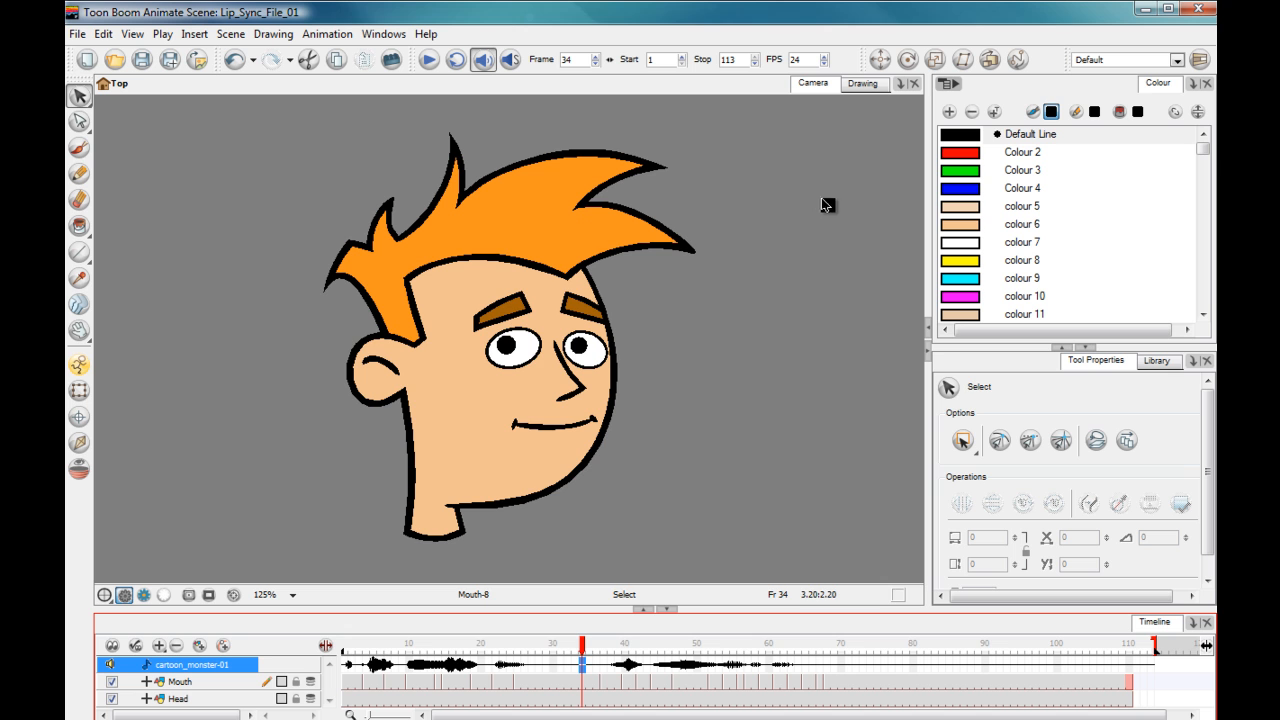
# - Play the lip-synced scene with sound from frame 1 and return to the first frame
pyautogui.click(345, 648)
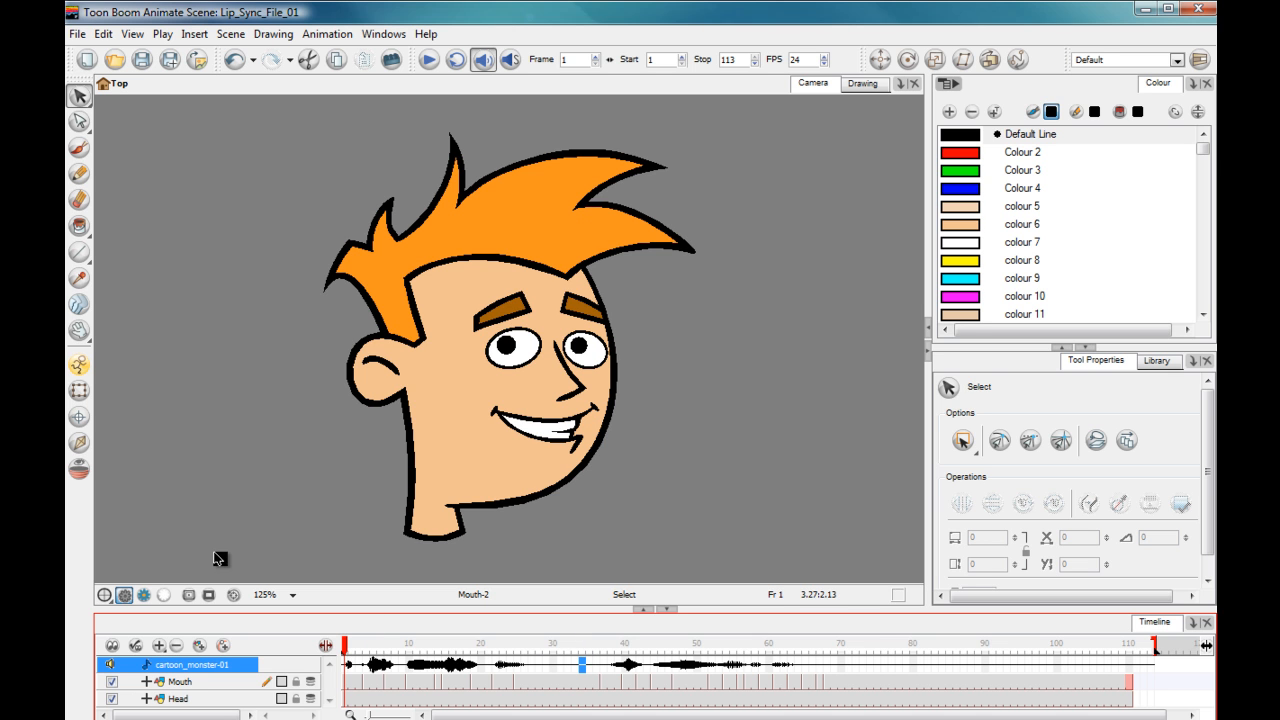
pyautogui.click(484, 62)
pyautogui.click(428, 62)
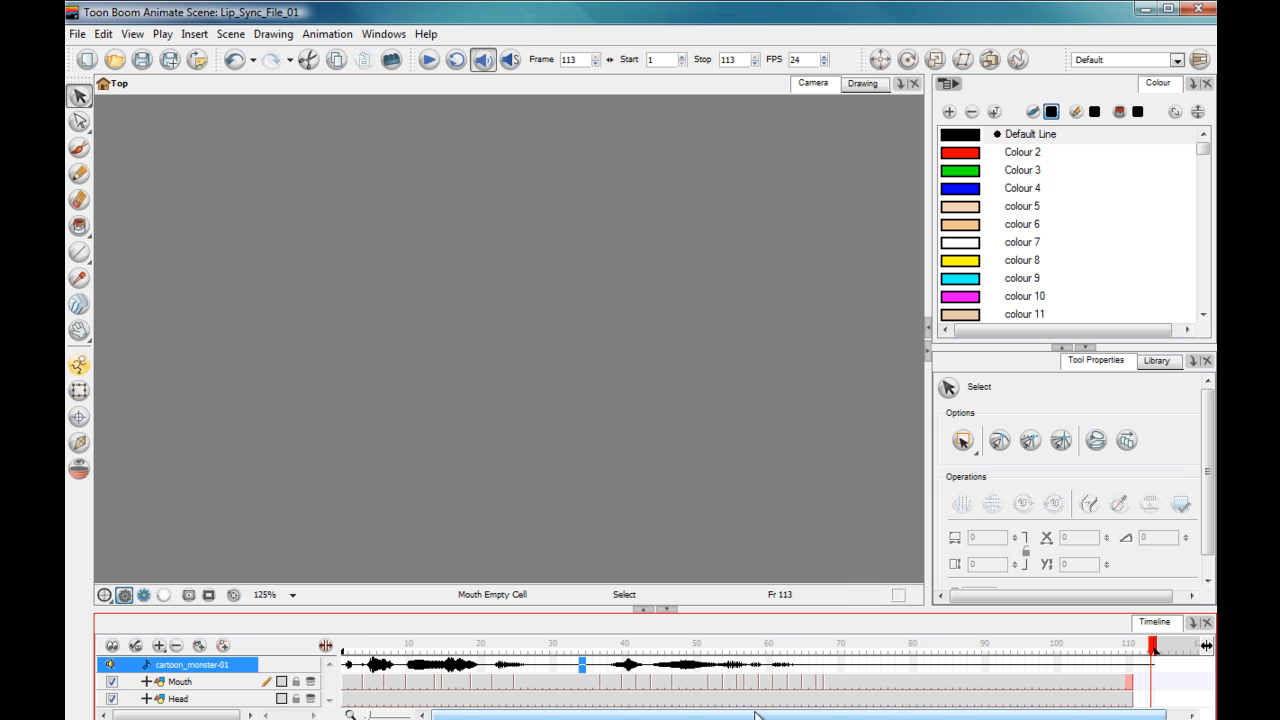
pyautogui.click(350, 650)
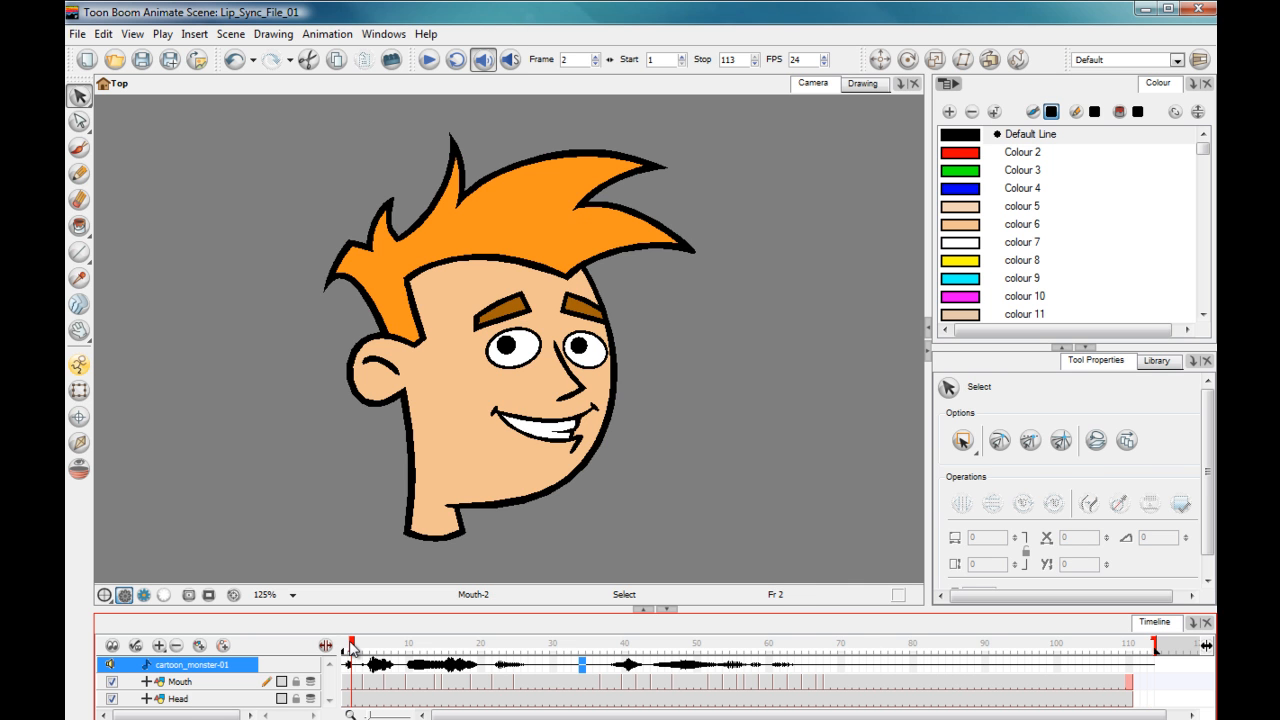
pyautogui.click(349, 645)
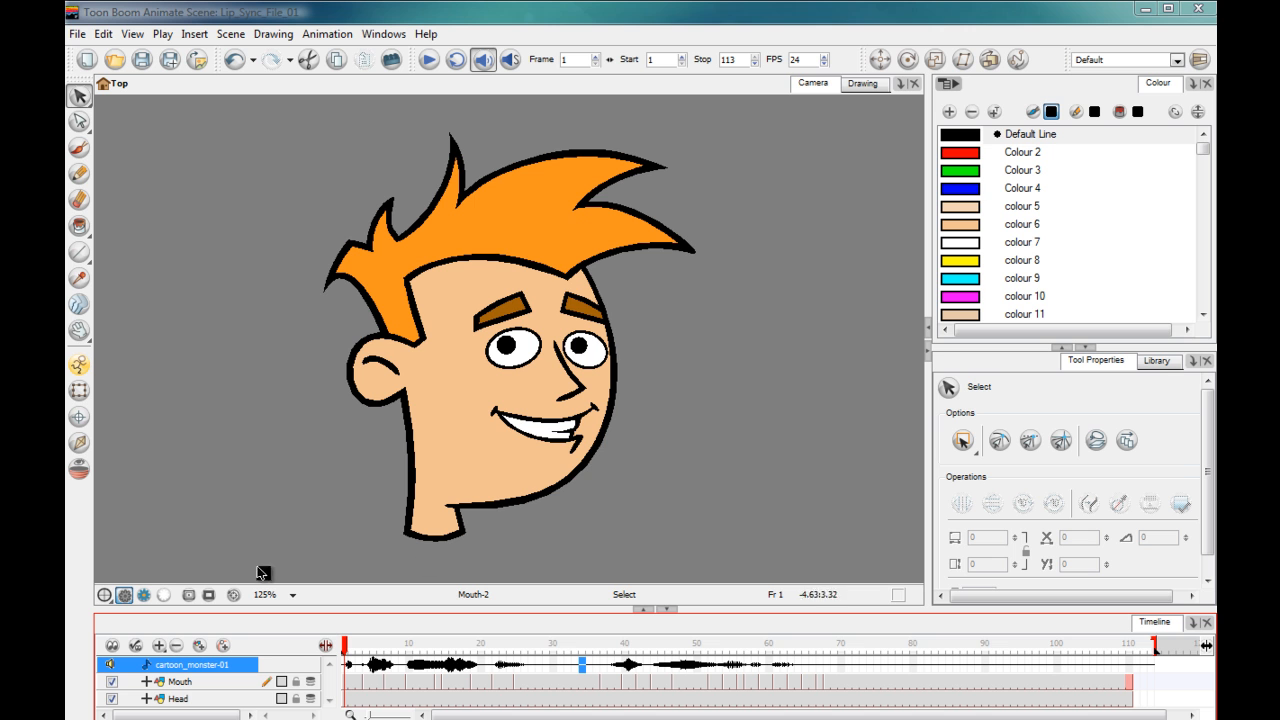
# - Extend the Mouth and Head exposures to frame 113 and play the scene from the start
pyautogui.click(1130, 646)
pyautogui.moveTo(1130, 646)
pyautogui.mouseDown()
pyautogui.moveTo(1151, 645)
pyautogui.moveTo(1132, 646)
pyautogui.mouseUp()
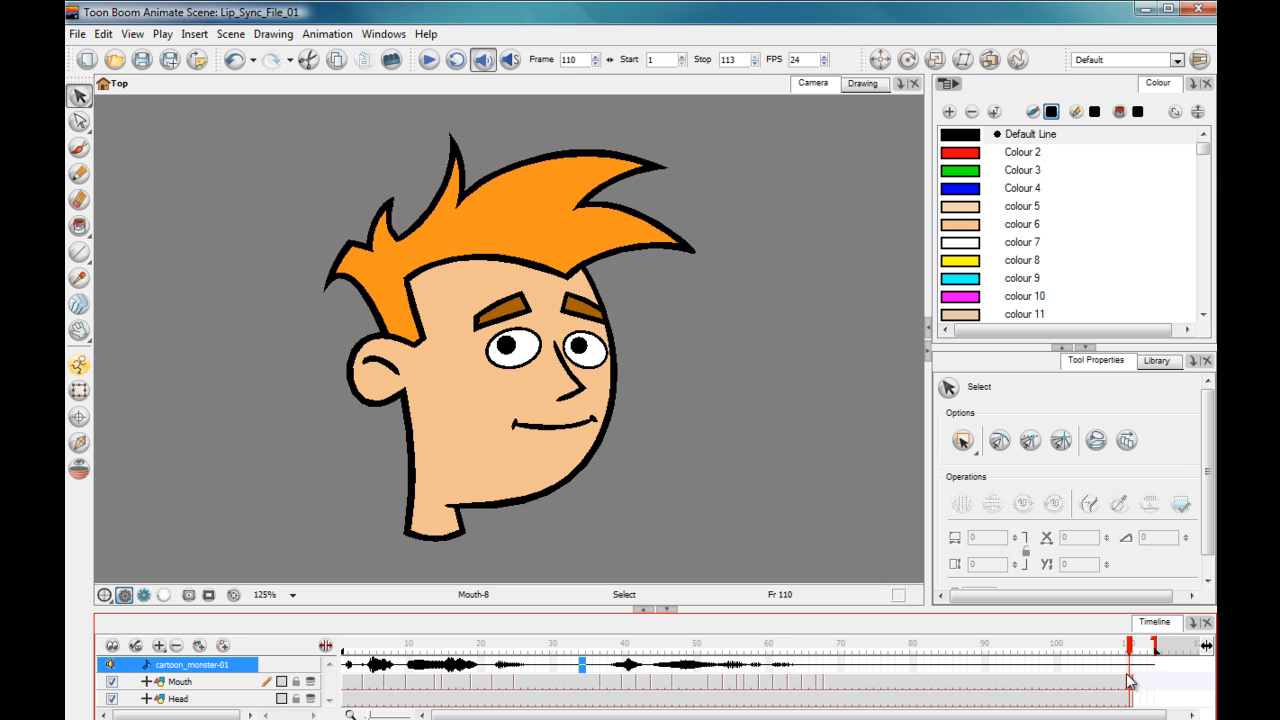
pyautogui.click(1157, 688)
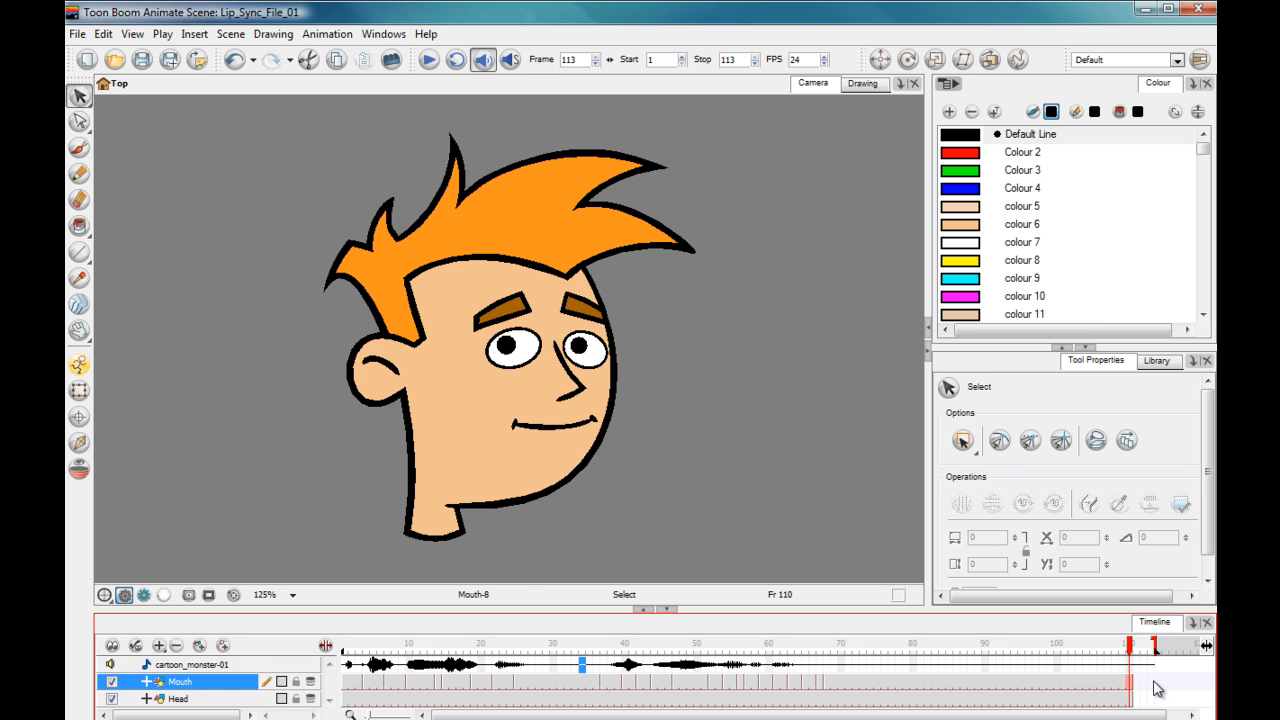
pyautogui.moveTo(1132, 693); pyautogui.dragTo(1153, 701)
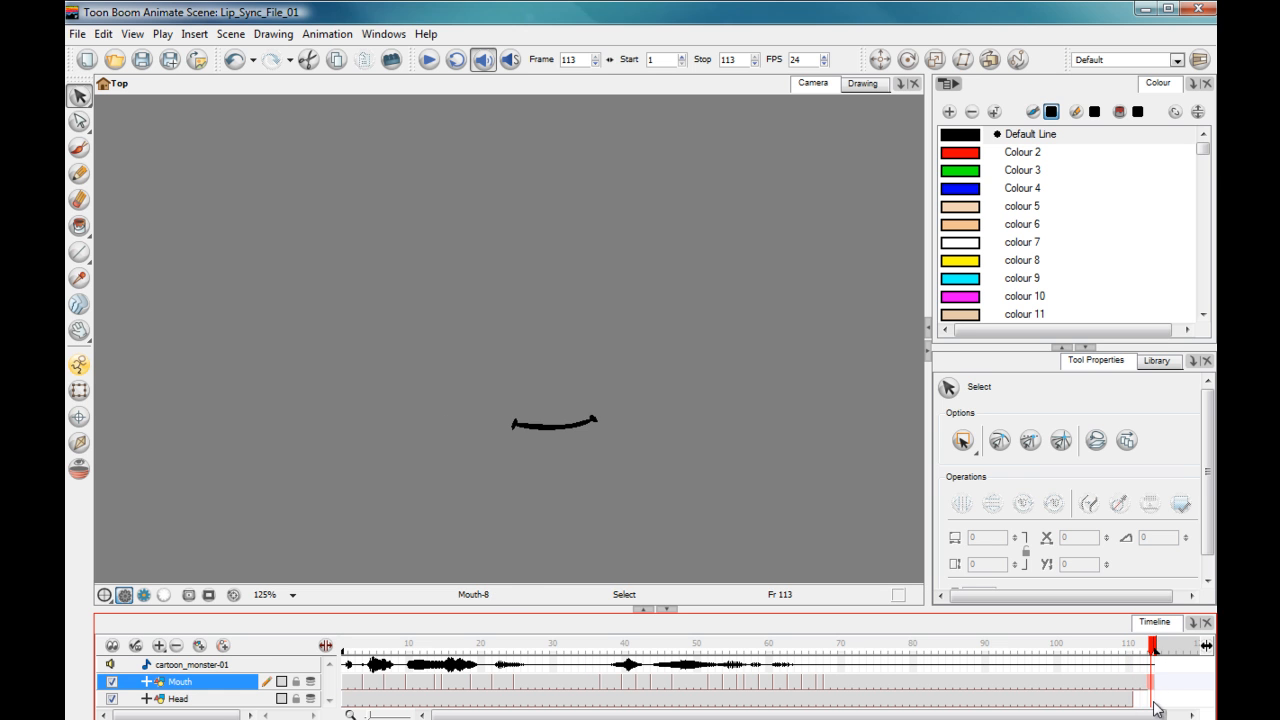
pyautogui.click(1152, 701)
pyautogui.press('F5')
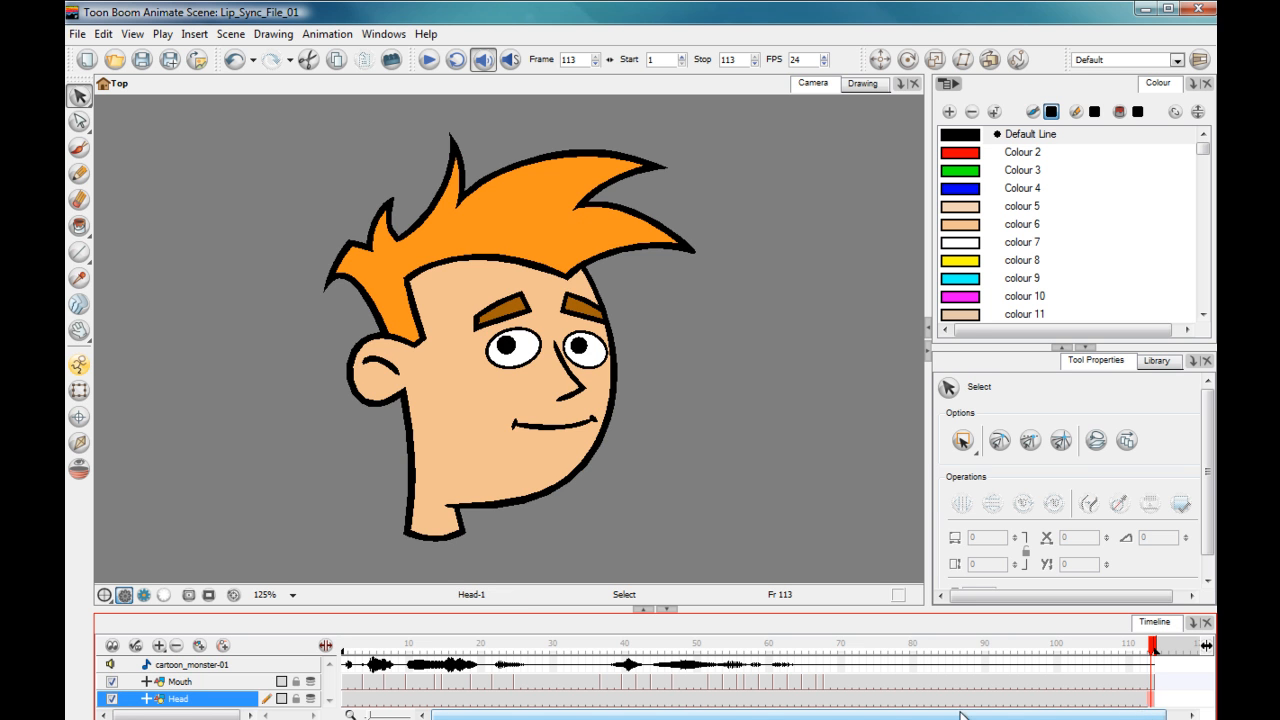
pyautogui.click(341, 648)
pyautogui.click(428, 63)
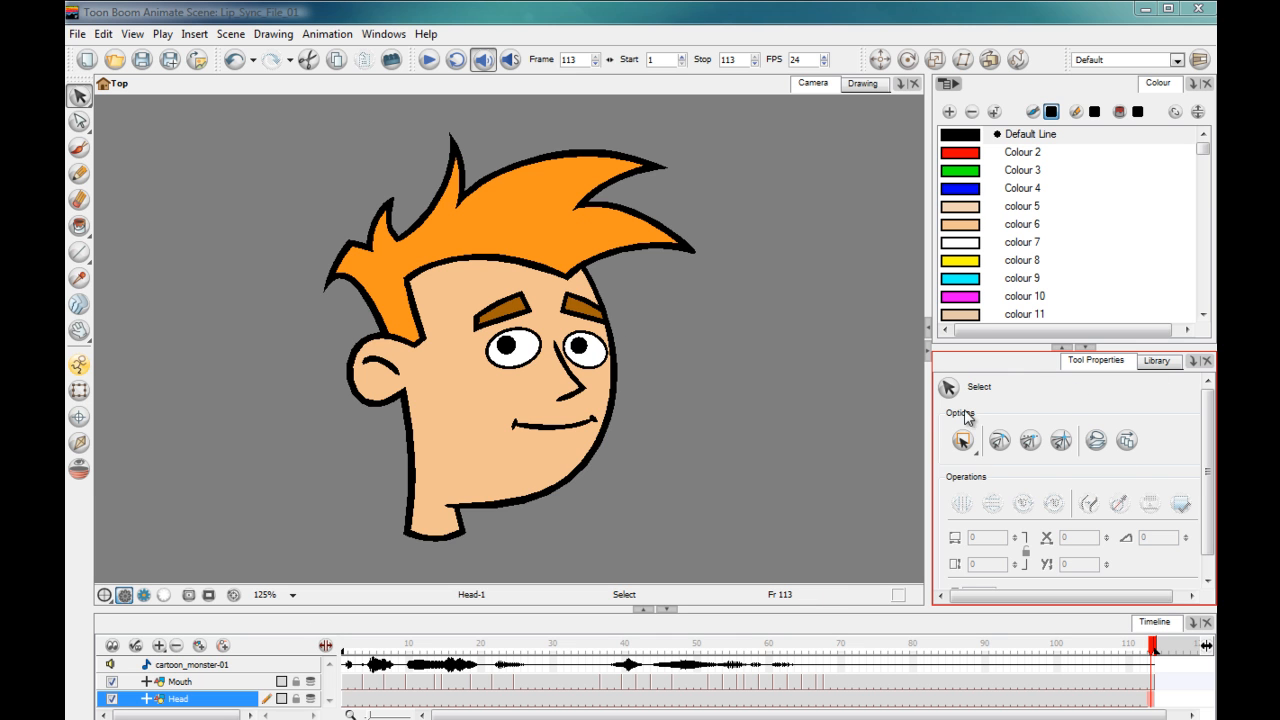
# - Show the Mouth layer's drawing substitution and examine its mouth drawings at frame 113
pyautogui.click(1152, 366)
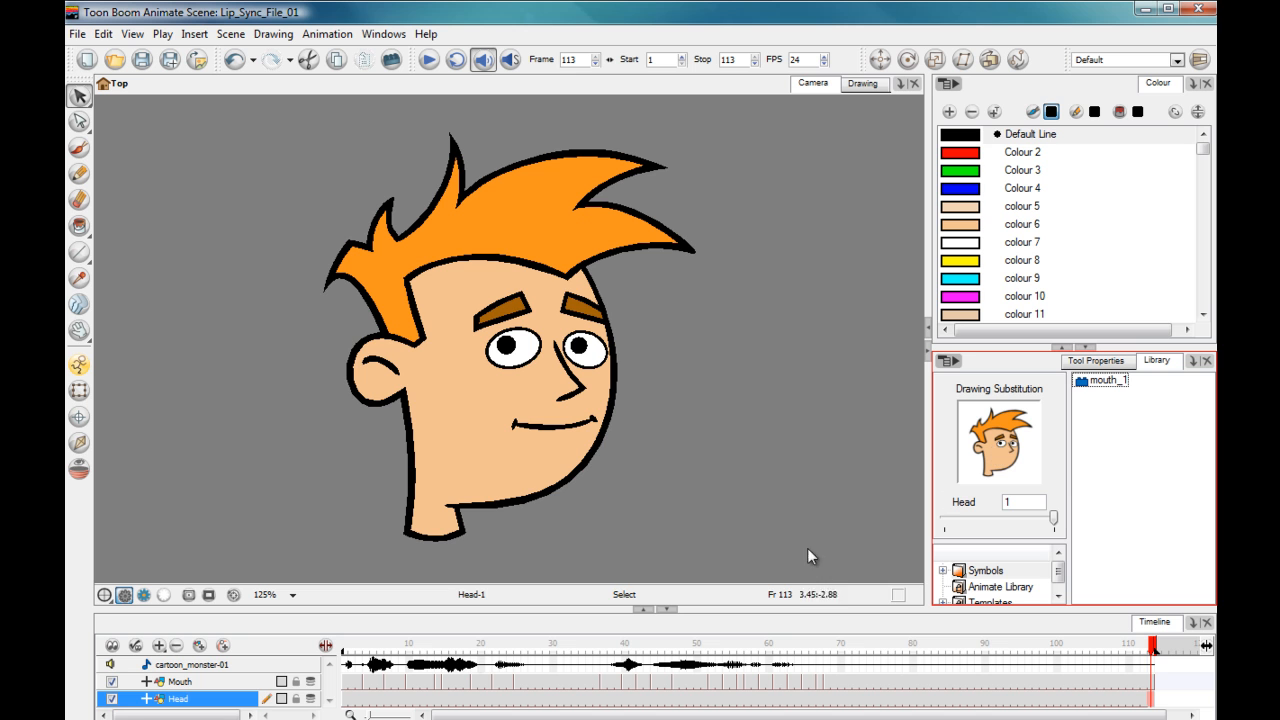
pyautogui.click(180, 682)
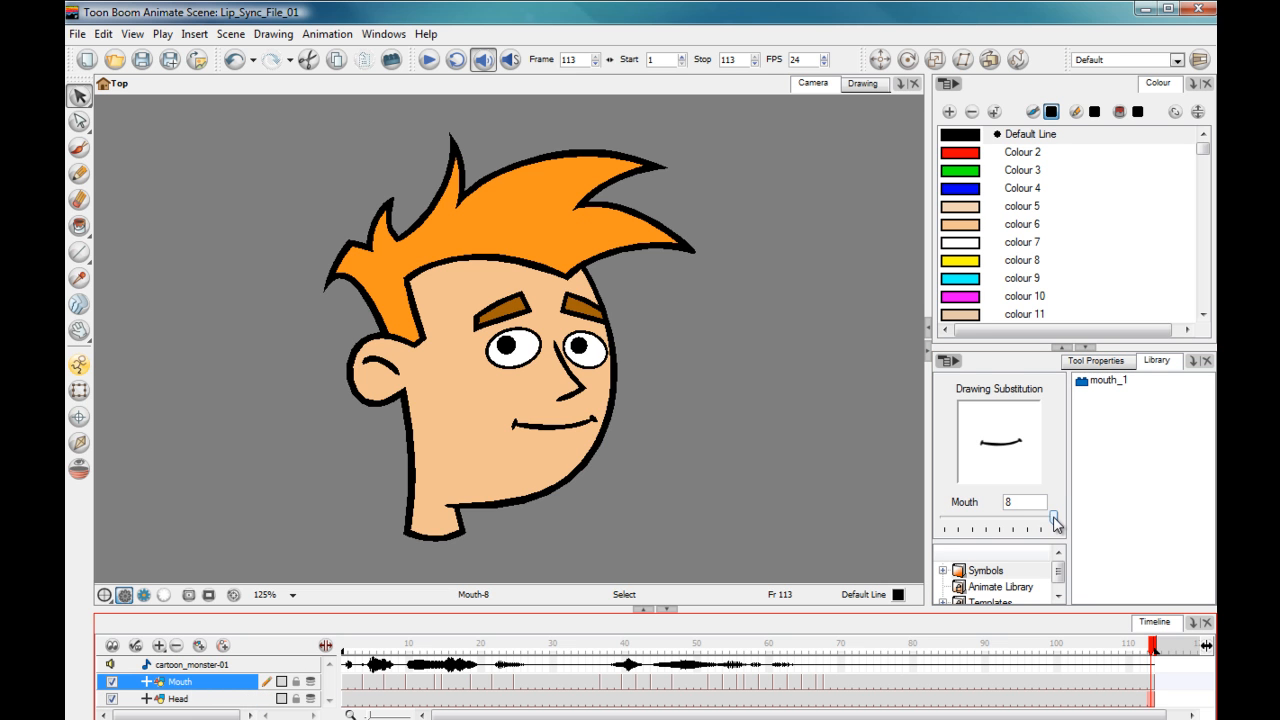
pyautogui.moveTo(1053, 521)
pyautogui.mouseDown()
pyautogui.moveTo(946, 516)
pyautogui.moveTo(1053, 523)
pyautogui.mouseUp()
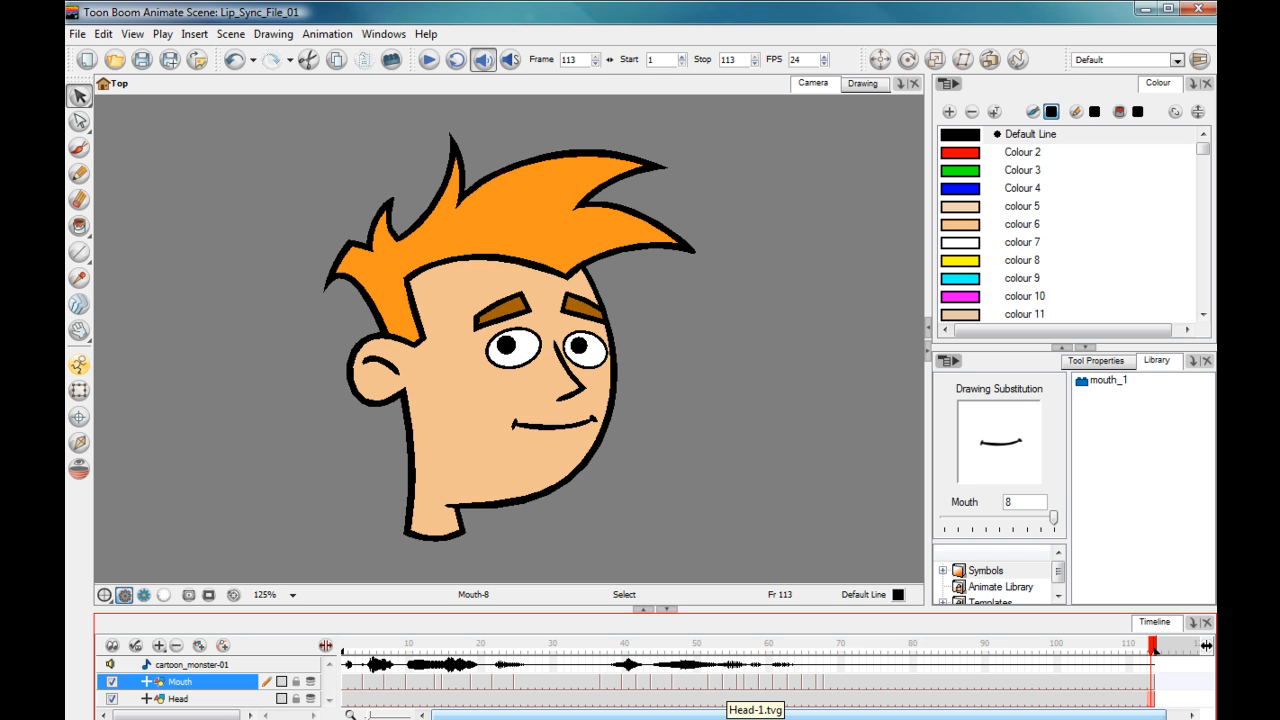
# - Turn on sound scrubbing and scrub the timeline around frames 54 to 57 to compare the voice with the mouth shapes
pyautogui.click(510, 60)
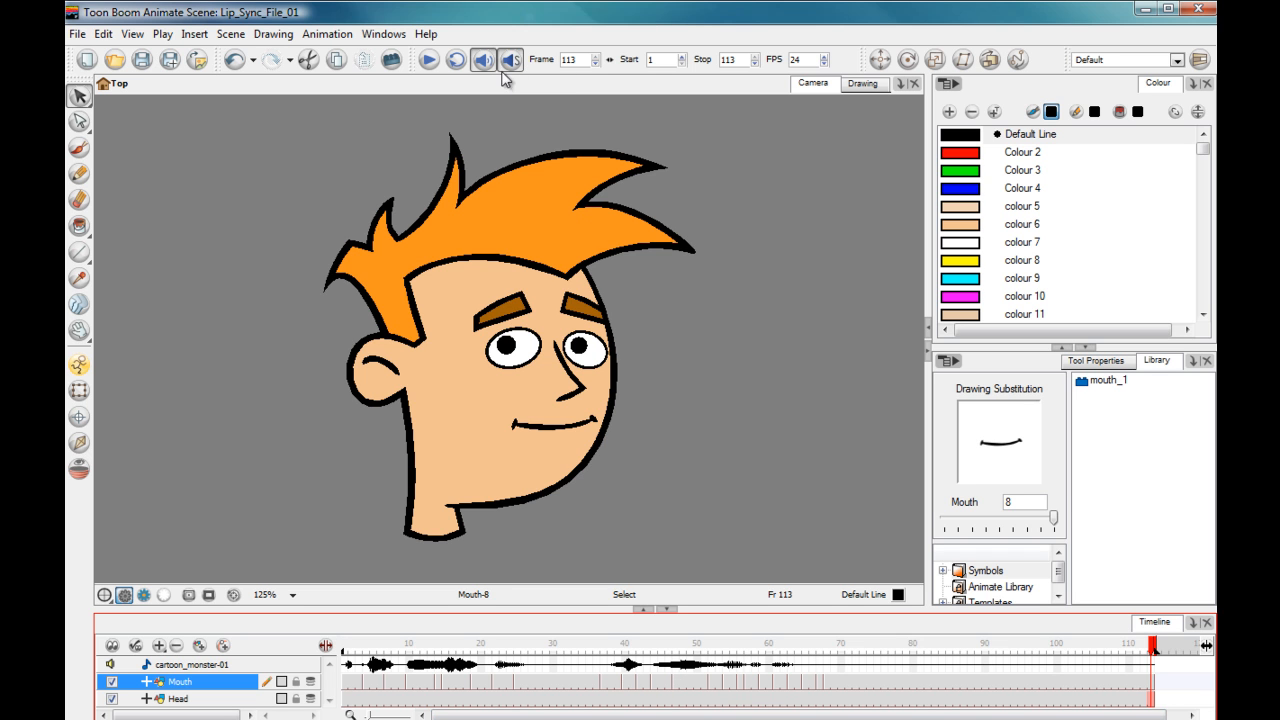
pyautogui.moveTo(538, 648)
pyautogui.mouseDown()
pyautogui.moveTo(503, 650)
pyautogui.moveTo(727, 656)
pyautogui.mouseUp()
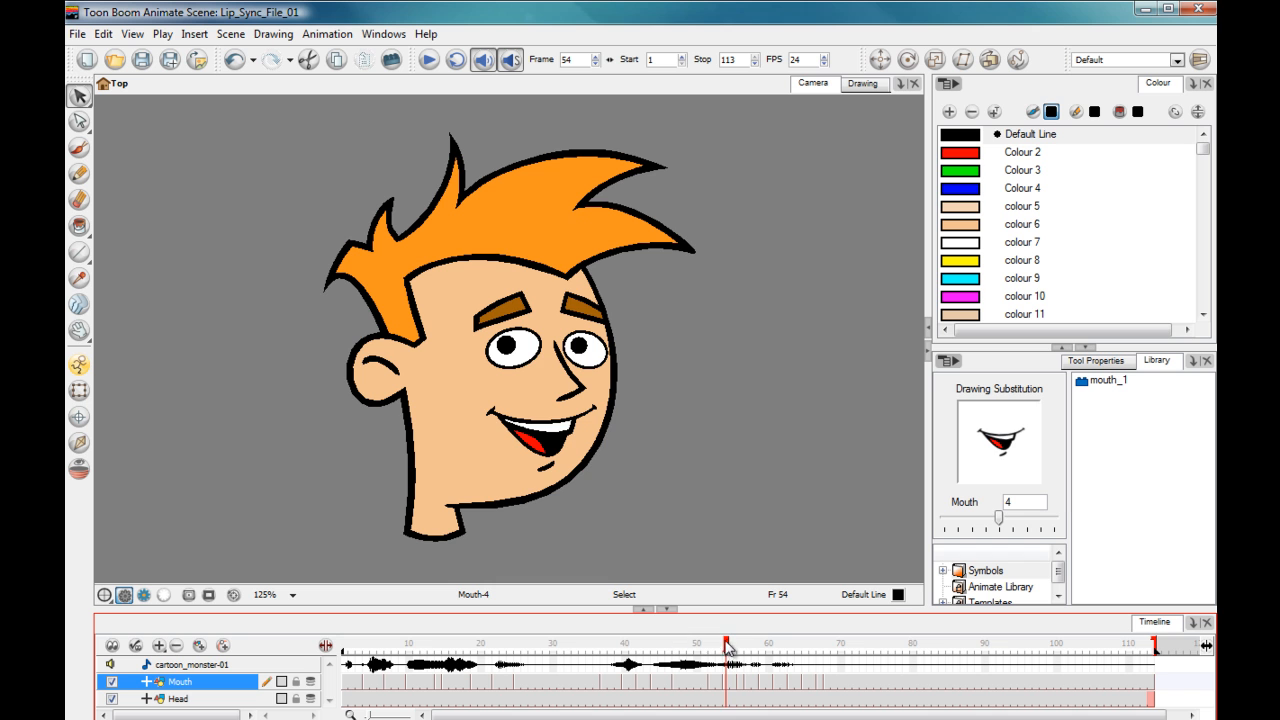
pyautogui.moveTo(726, 648)
pyautogui.mouseDown()
pyautogui.moveTo(690, 648)
pyautogui.moveTo(741, 648)
pyautogui.mouseUp()
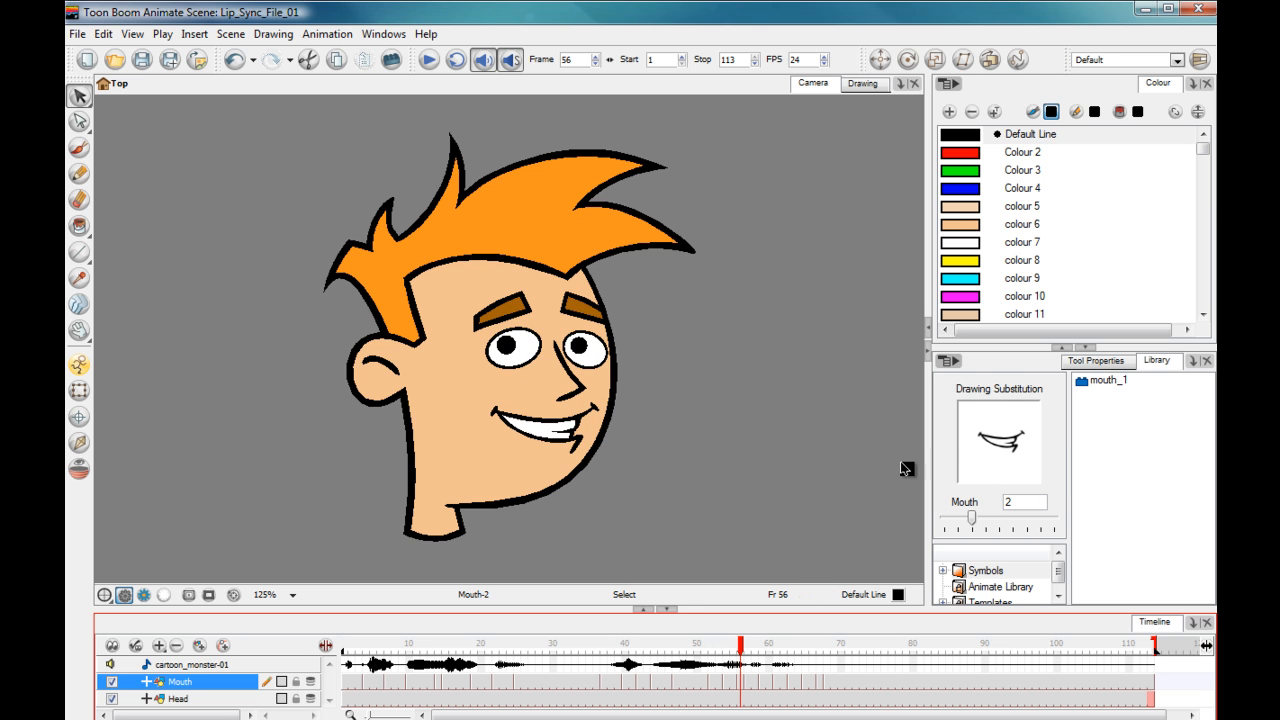
pyautogui.moveTo(727, 648)
pyautogui.mouseDown()
pyautogui.moveTo(793, 648)
pyautogui.moveTo(752, 650)
pyautogui.moveTo(737, 692)
pyautogui.mouseUp()
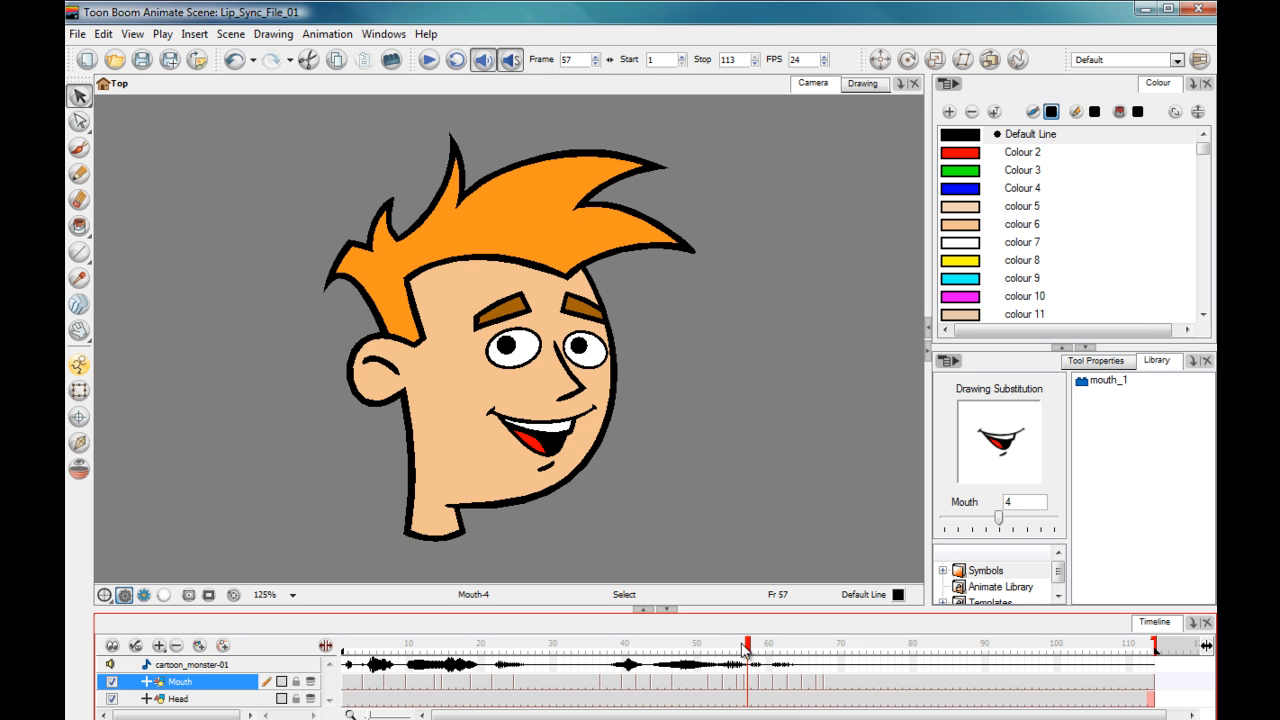
# - Substitute mouth drawing 4 at frame 40 and mouth drawing 8 at frame 44, scrubbing the sound around them
pyautogui.moveTo(749, 650)
pyautogui.mouseDown()
pyautogui.moveTo(600, 657)
pyautogui.moveTo(626, 663)
pyautogui.mouseUp()
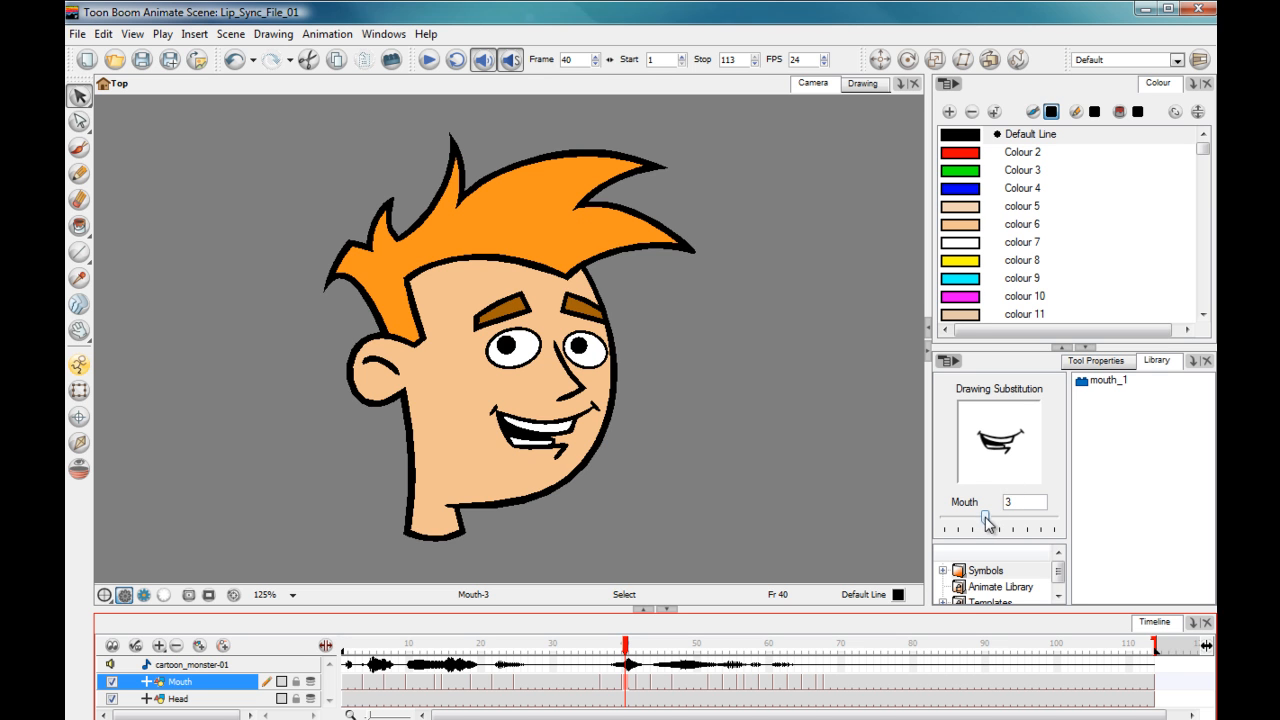
pyautogui.moveTo(990, 521)
pyautogui.mouseDown()
pyautogui.moveTo(1011, 522)
pyautogui.moveTo(979, 523)
pyautogui.moveTo(998, 523)
pyautogui.mouseUp()
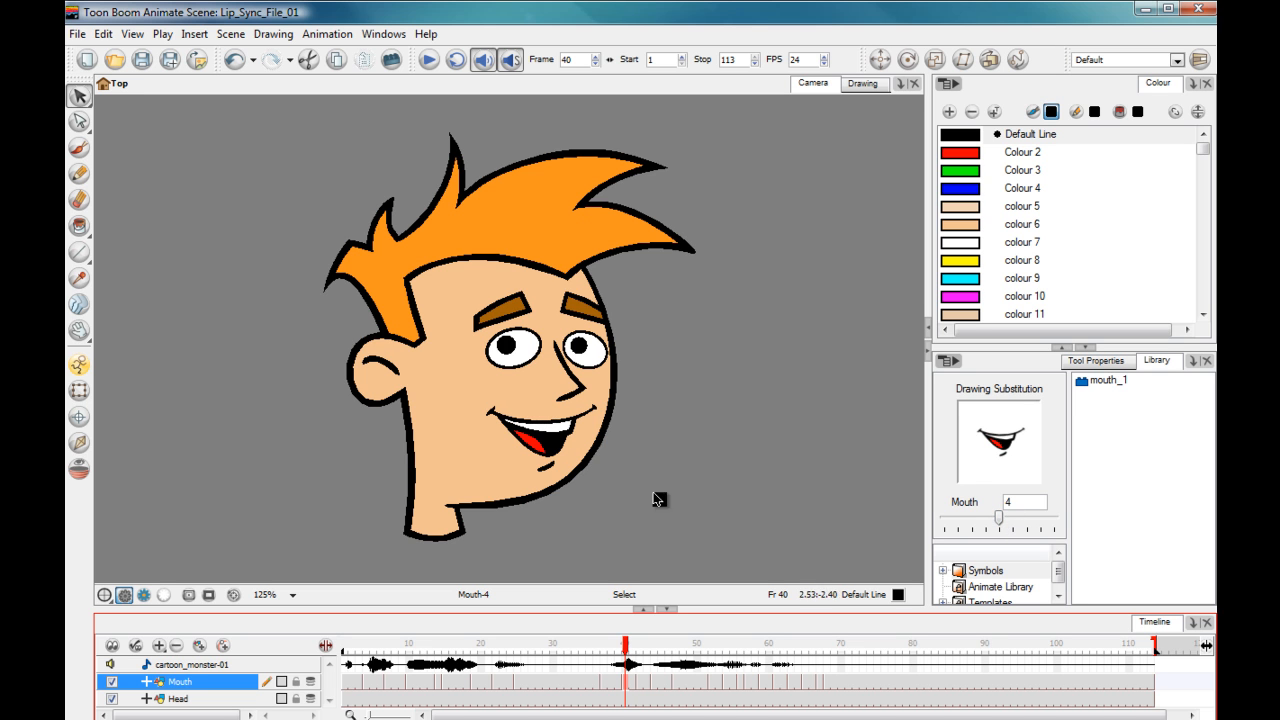
pyautogui.moveTo(624, 648); pyautogui.dragTo(657, 641)
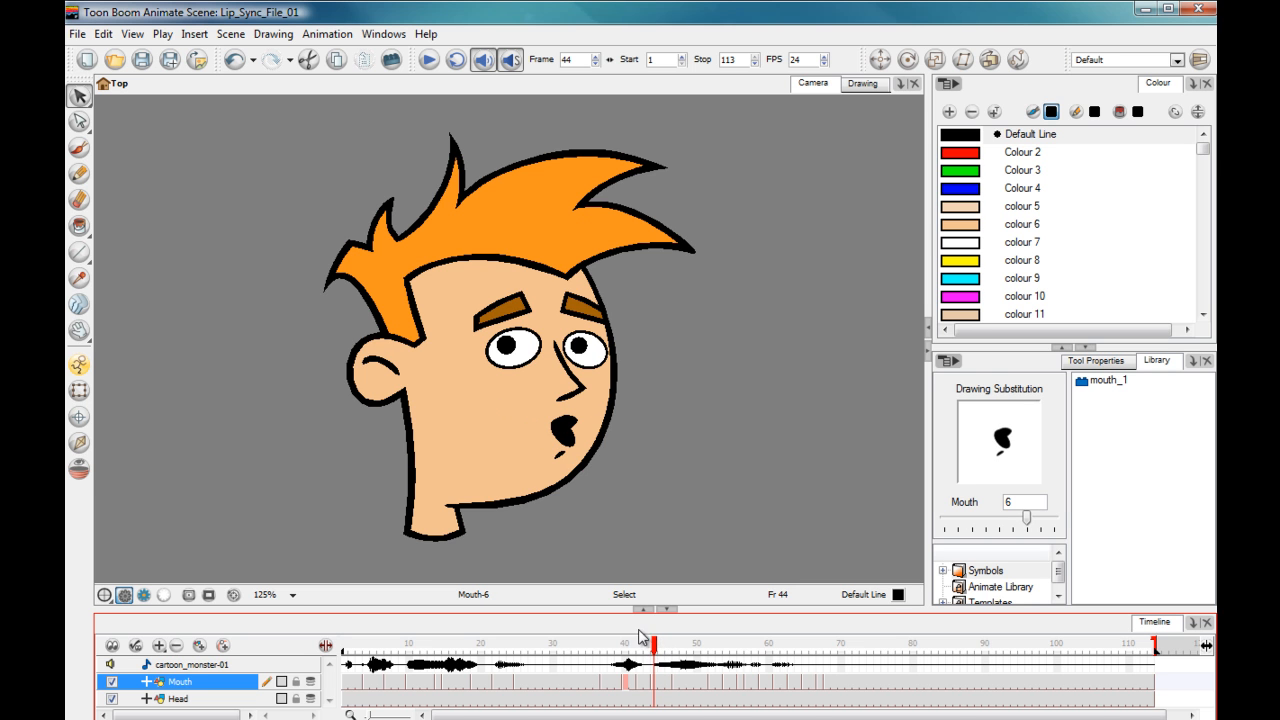
pyautogui.moveTo(637, 648)
pyautogui.mouseDown()
pyautogui.moveTo(680, 641)
pyautogui.moveTo(654, 648)
pyautogui.mouseUp()
pyautogui.click(652, 682)
pyautogui.moveTo(1030, 522)
pyautogui.mouseDown()
pyautogui.moveTo(962, 527)
pyautogui.moveTo(1055, 525)
pyautogui.moveTo(958, 531)
pyautogui.moveTo(1053, 524)
pyautogui.mouseUp()
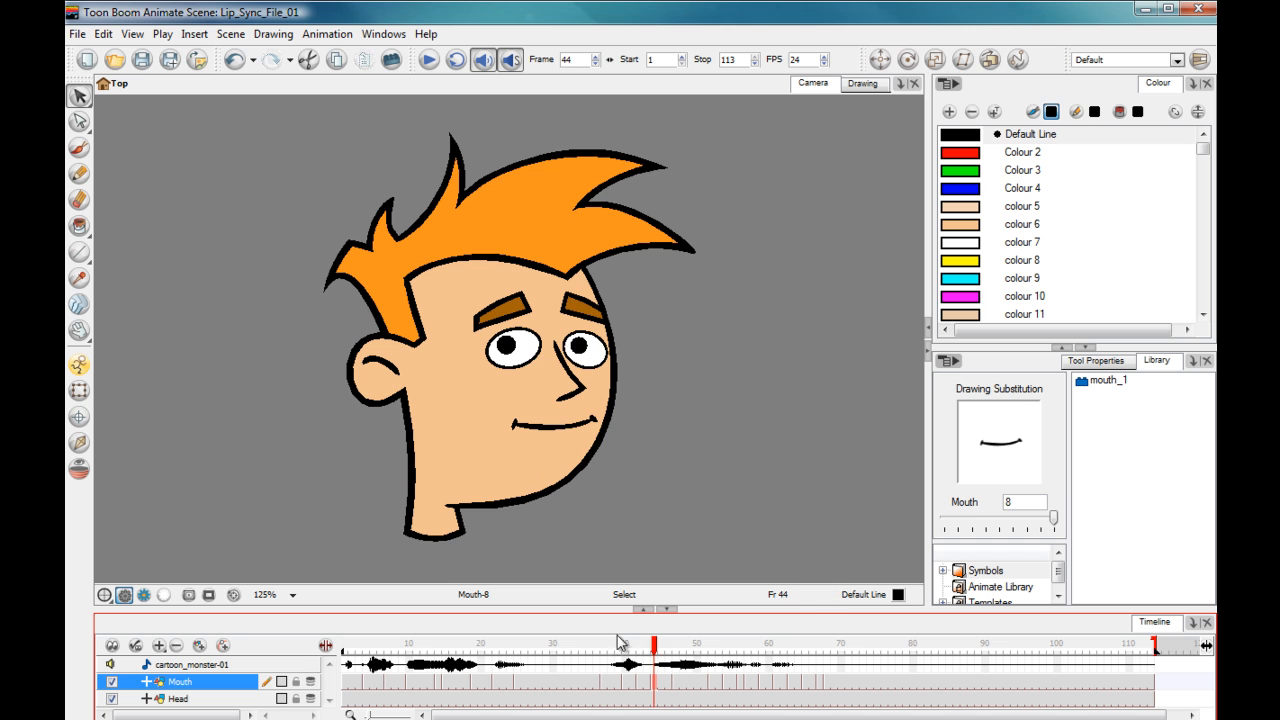
pyautogui.moveTo(654, 645)
pyautogui.mouseDown()
pyautogui.moveTo(612, 647)
pyautogui.moveTo(704, 645)
pyautogui.moveTo(634, 647)
pyautogui.moveTo(682, 645)
pyautogui.mouseUp()
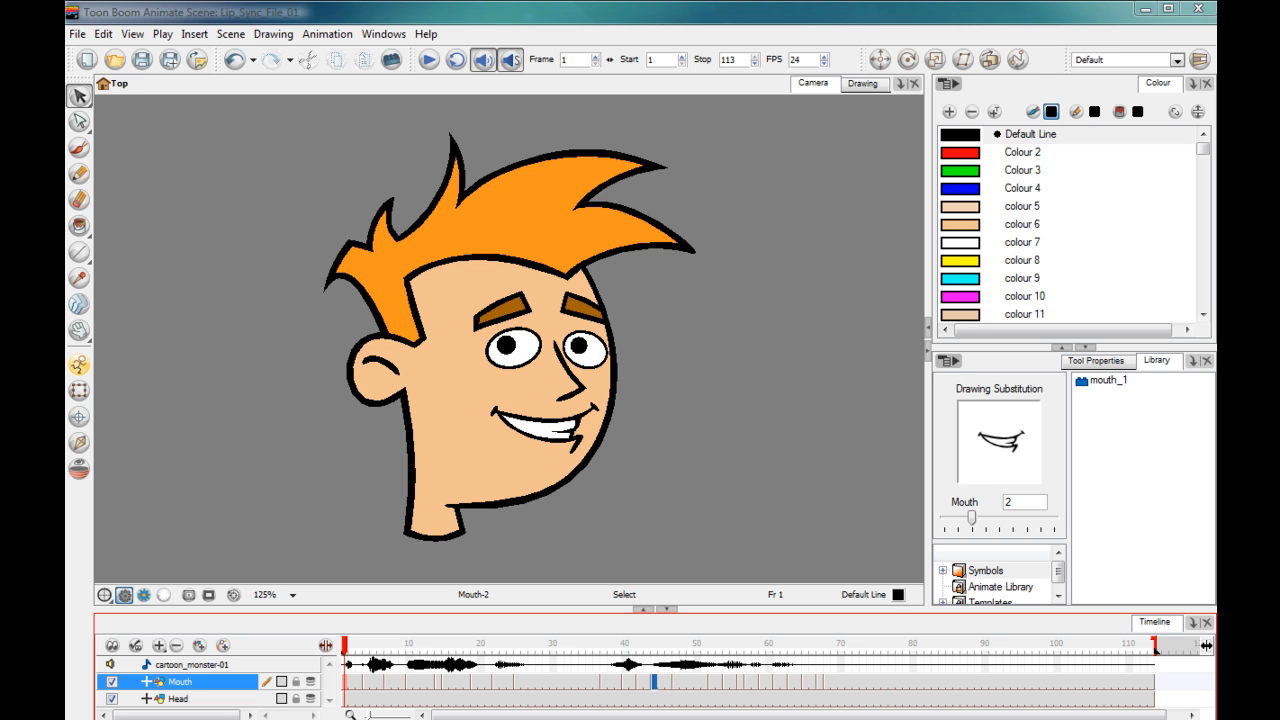
# - Open the Xsheet and rename the Mouth drawing at frame 1 to B
pyautogui.click(384, 13)
pyautogui.click(381, 36)
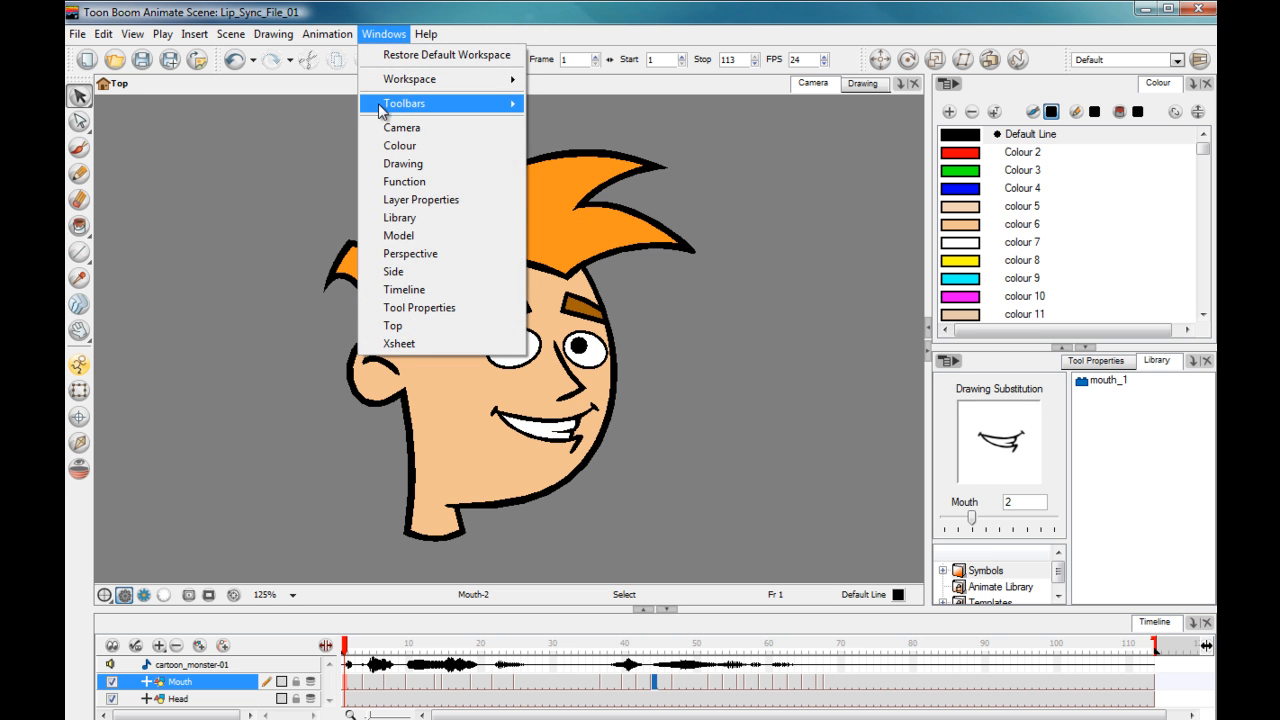
pyautogui.click(390, 346)
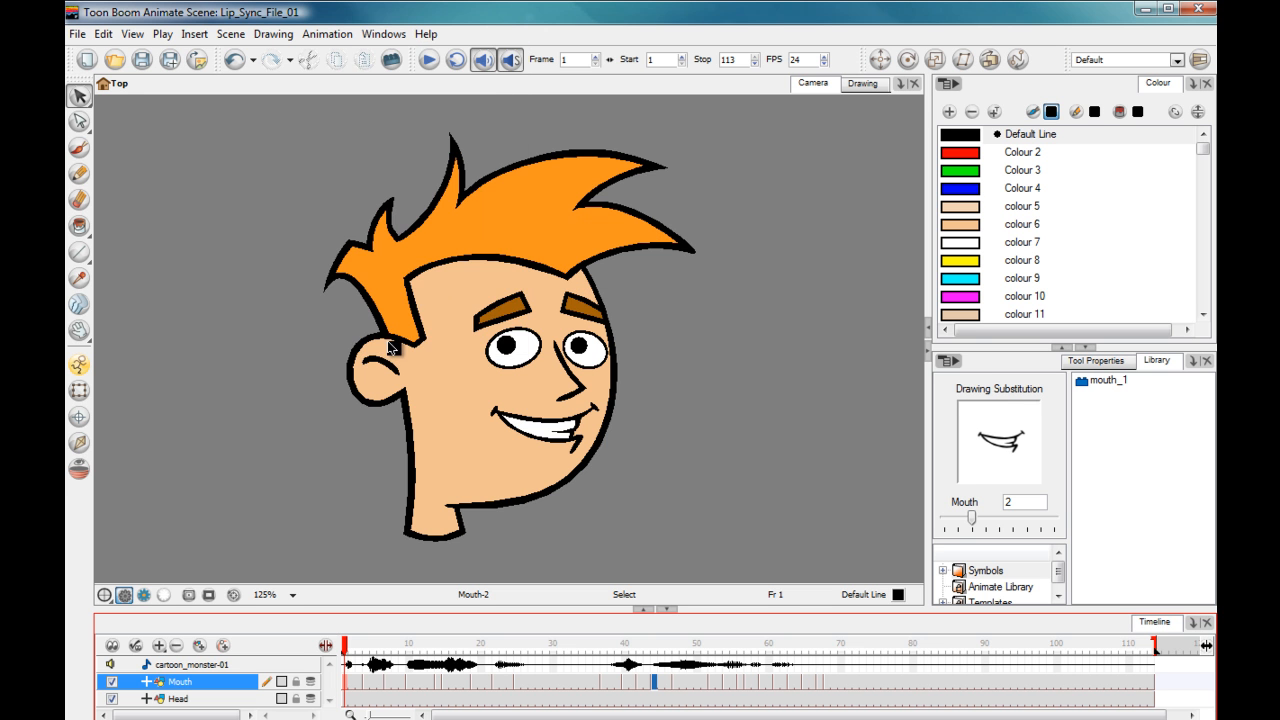
pyautogui.moveTo(418, 82); pyautogui.dragTo(446, 82)
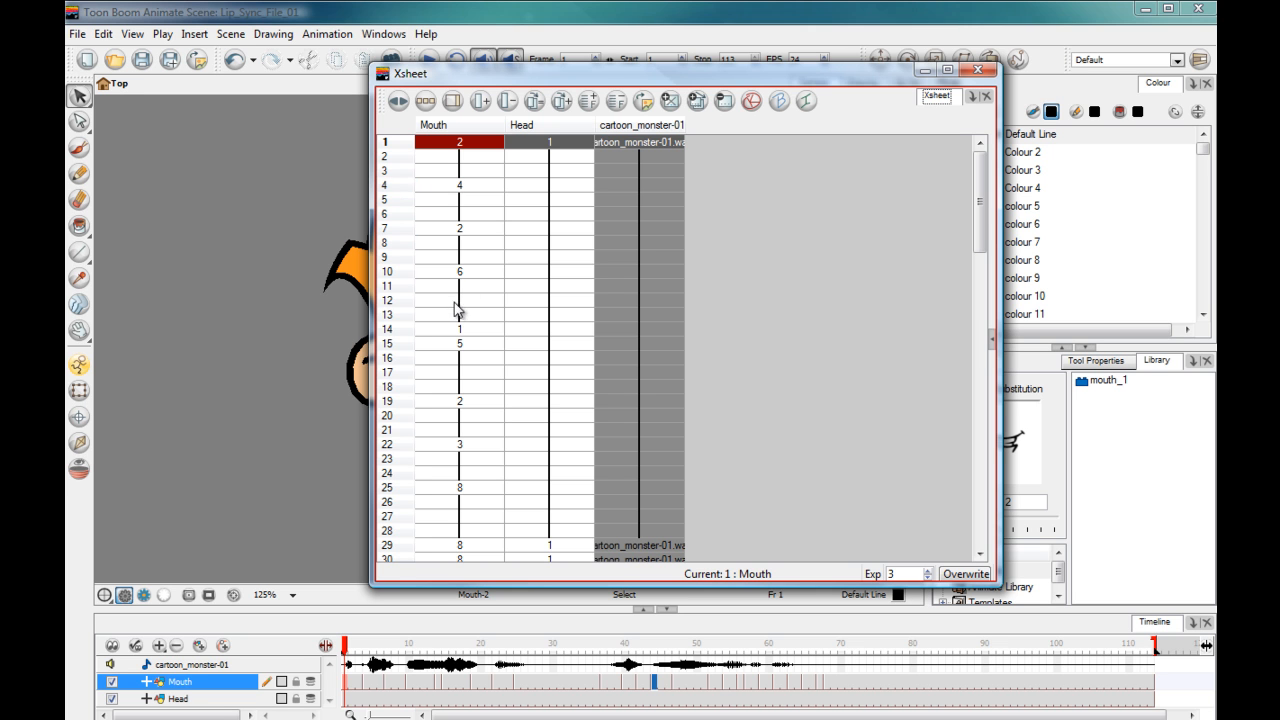
pyautogui.moveTo(978, 232)
pyautogui.mouseDown()
pyautogui.moveTo(978, 315)
pyautogui.moveTo(978, 233)
pyautogui.mouseUp()
pyautogui.rightClick(470, 147)
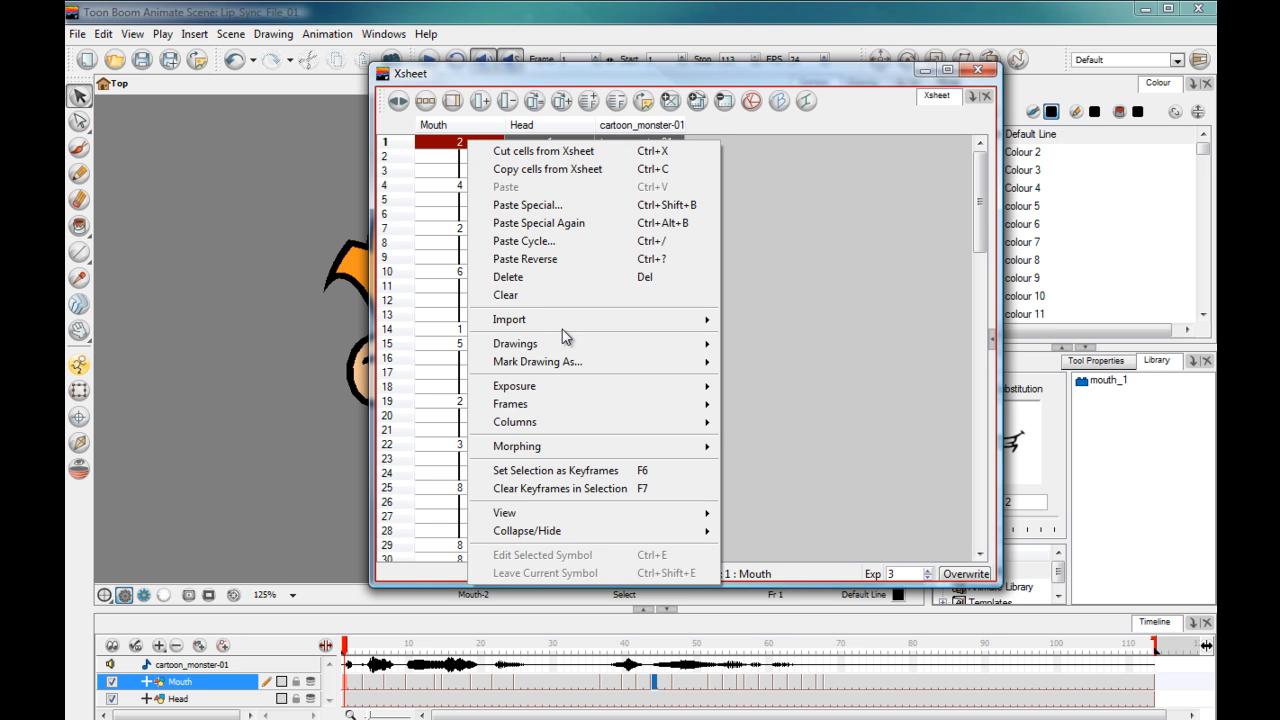
pyautogui.moveTo(588, 350)
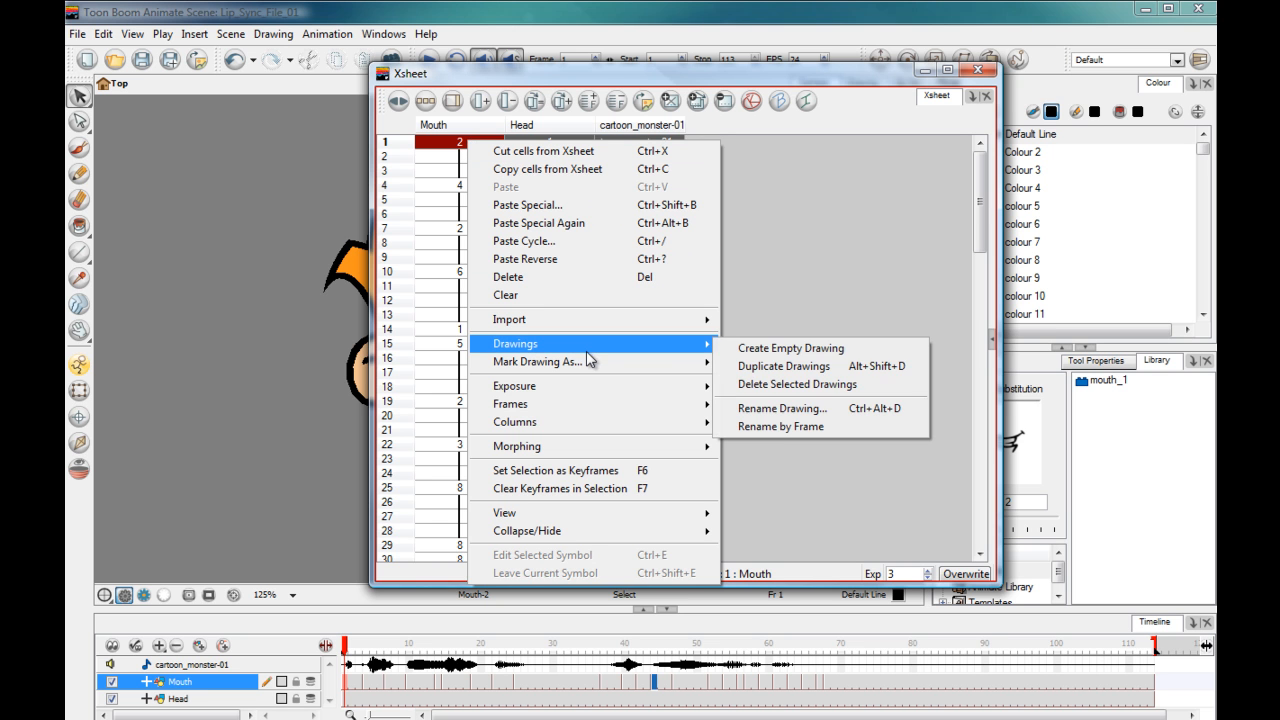
pyautogui.click(767, 410)
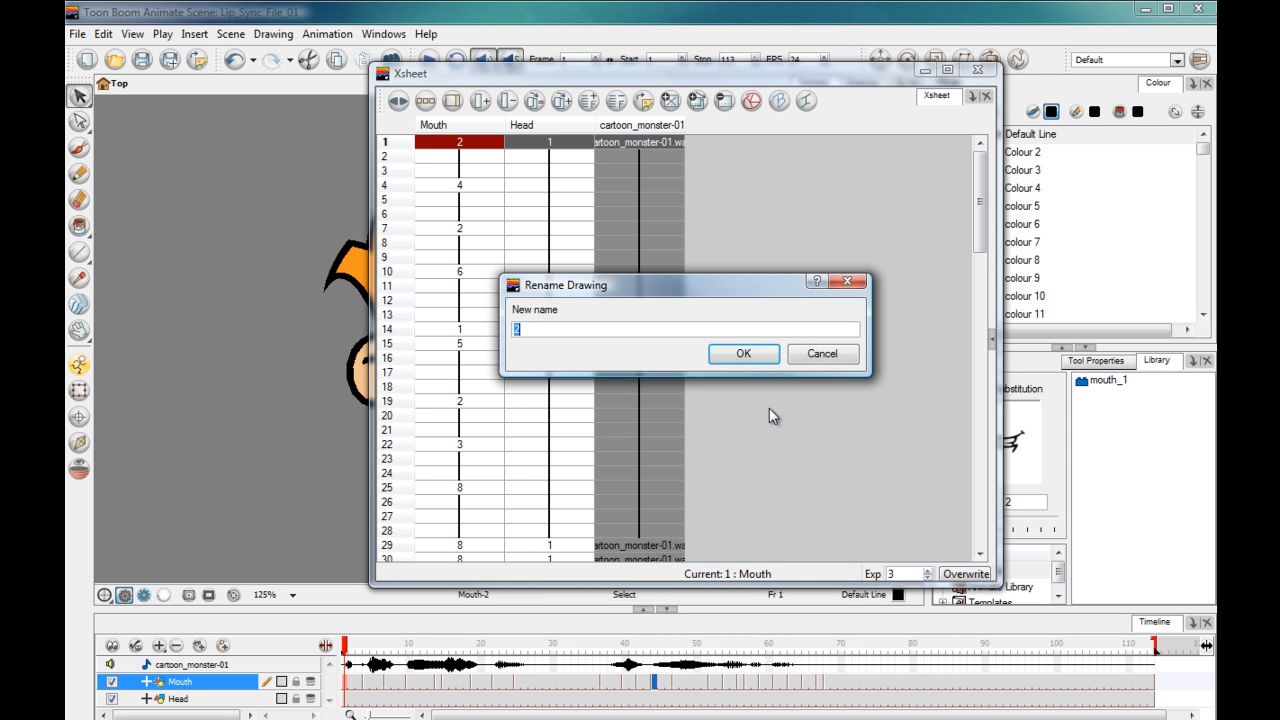
pyautogui.write('B')
pyautogui.press('Return')
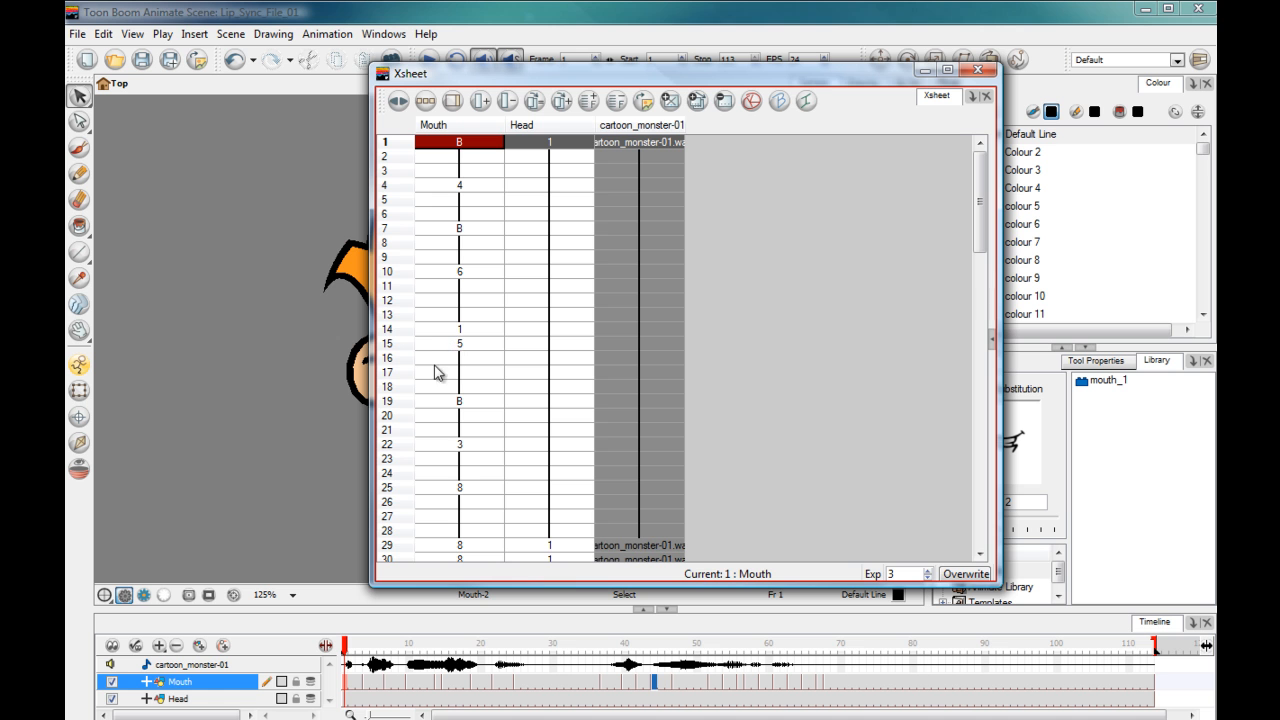
# - Close the Xsheet and substitute mouth drawing B at frame 5
pyautogui.click(978, 70)
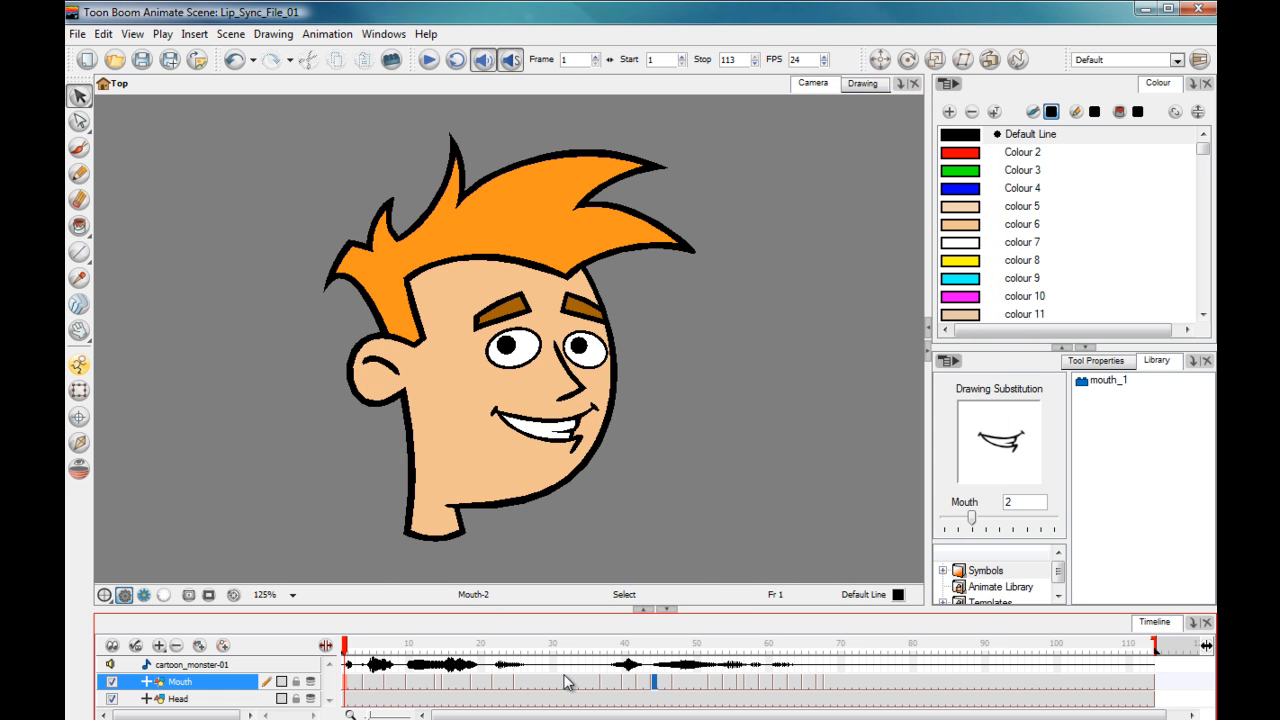
pyautogui.click(373, 648)
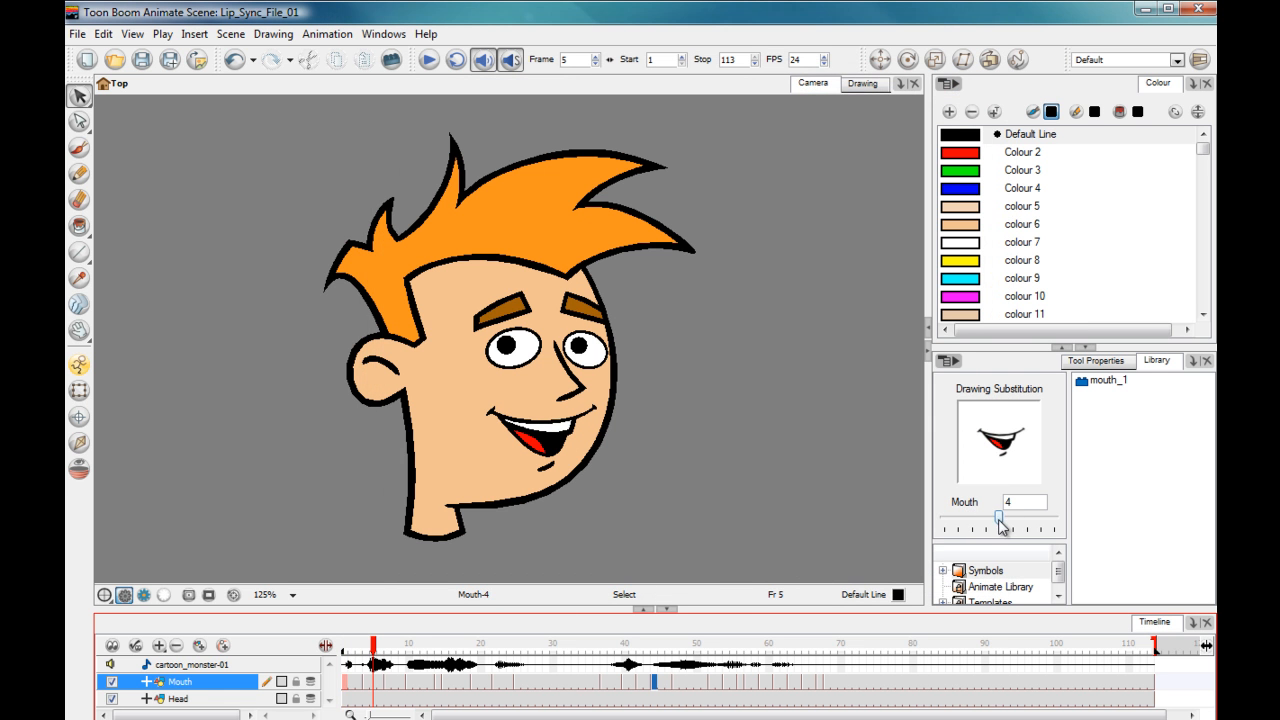
pyautogui.moveTo(993, 519)
pyautogui.mouseDown()
pyautogui.moveTo(944, 518)
pyautogui.moveTo(1053, 527)
pyautogui.mouseUp()
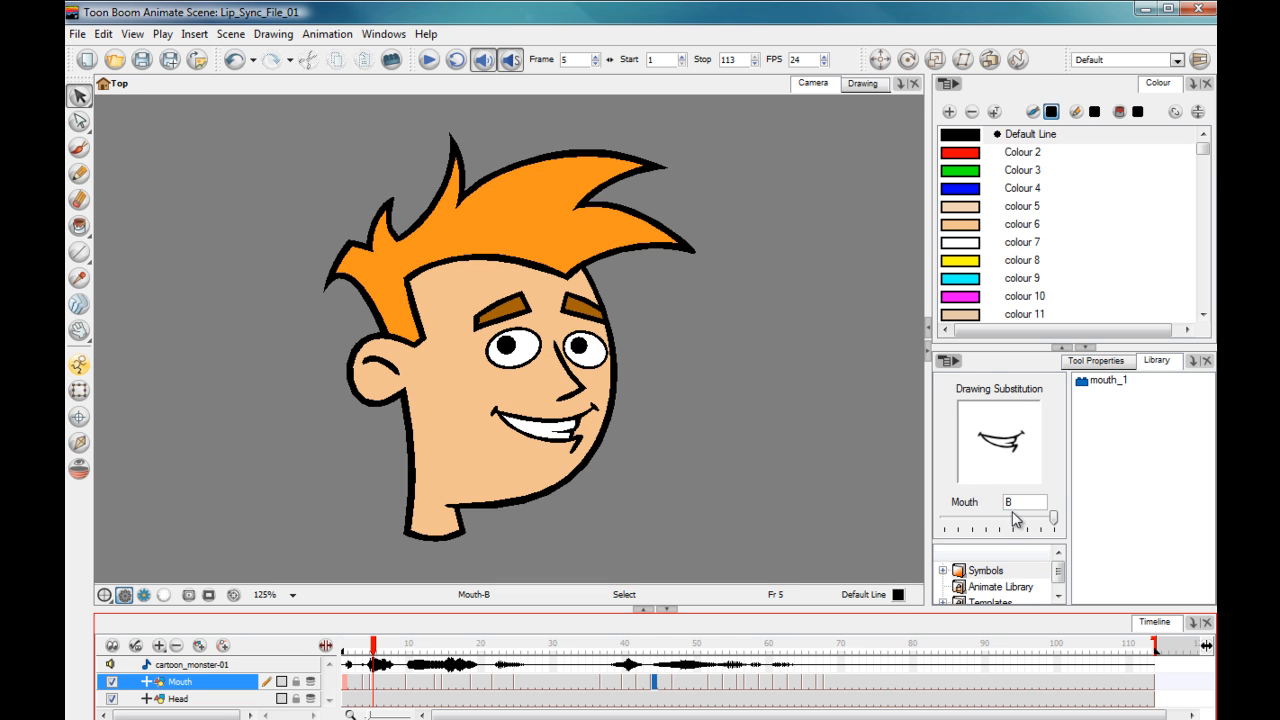
pyautogui.moveTo(1053, 524); pyautogui.dragTo(1023, 527)
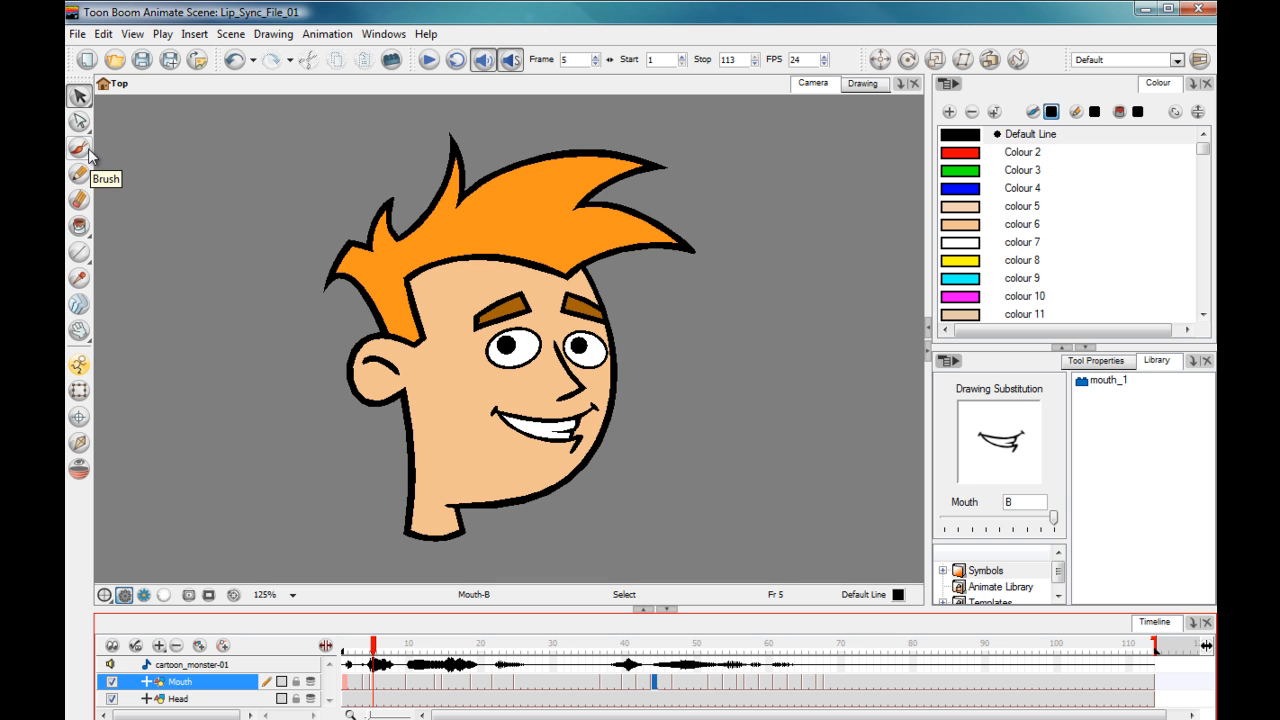
# - Reopen the Xsheet and rename the Mouth drawing at frame 4 to D
pyautogui.click(386, 36)
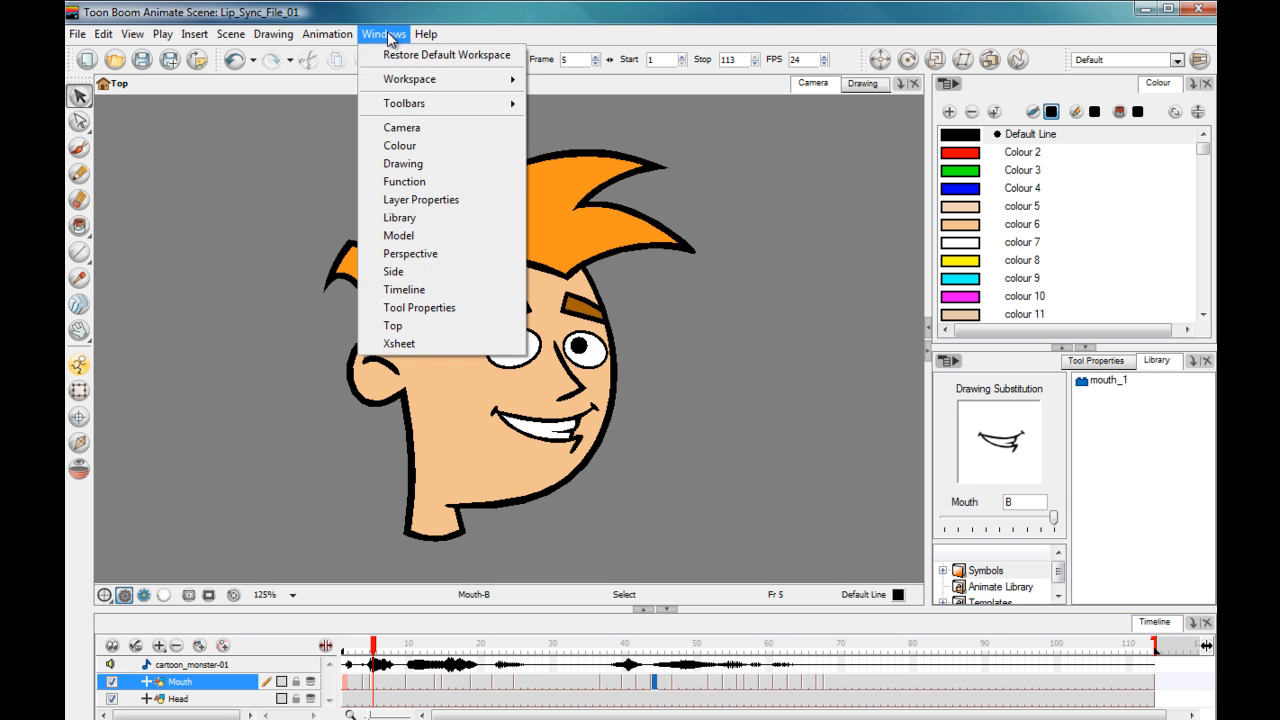
pyautogui.click(424, 343)
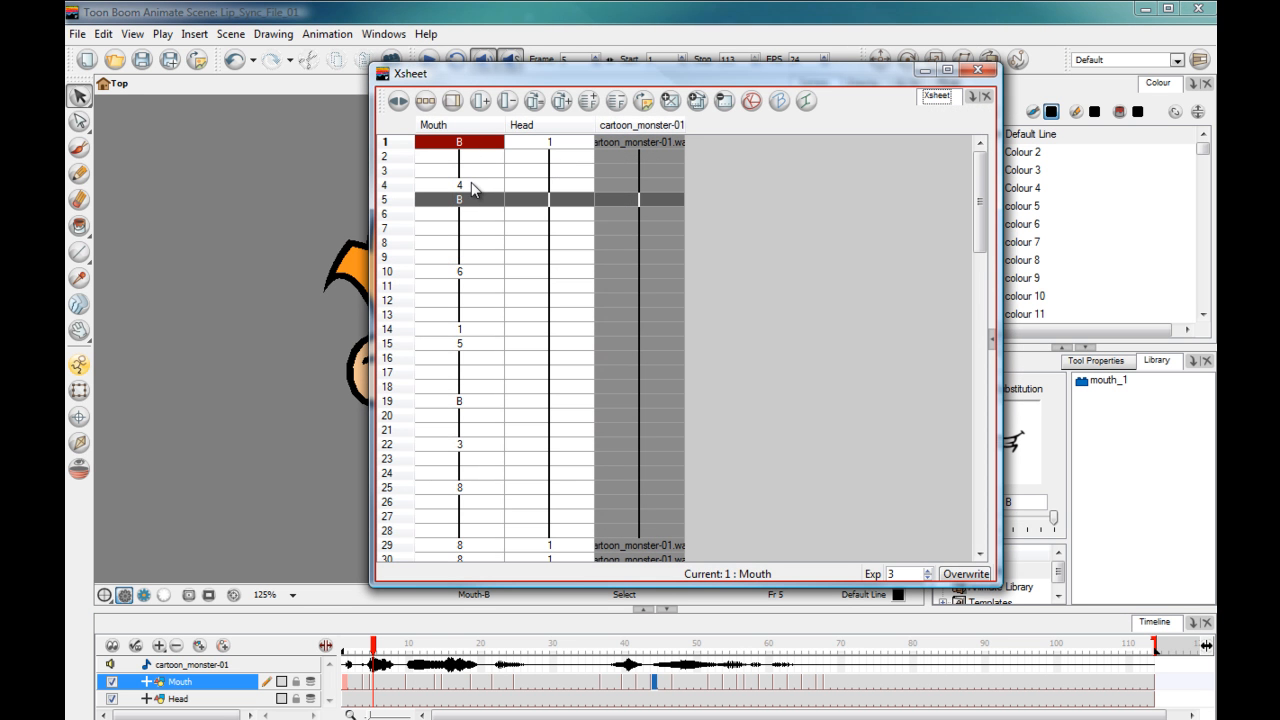
pyautogui.click(473, 186)
pyautogui.rightClick(474, 186)
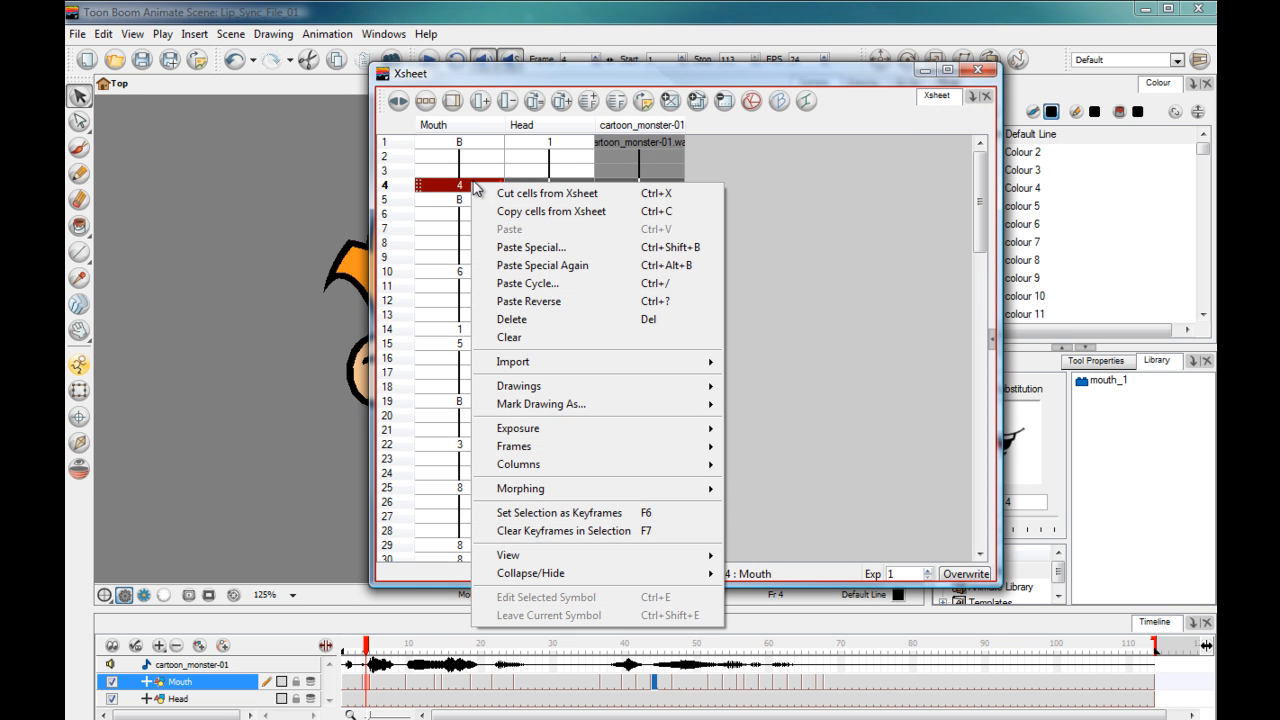
pyautogui.moveTo(592, 395)
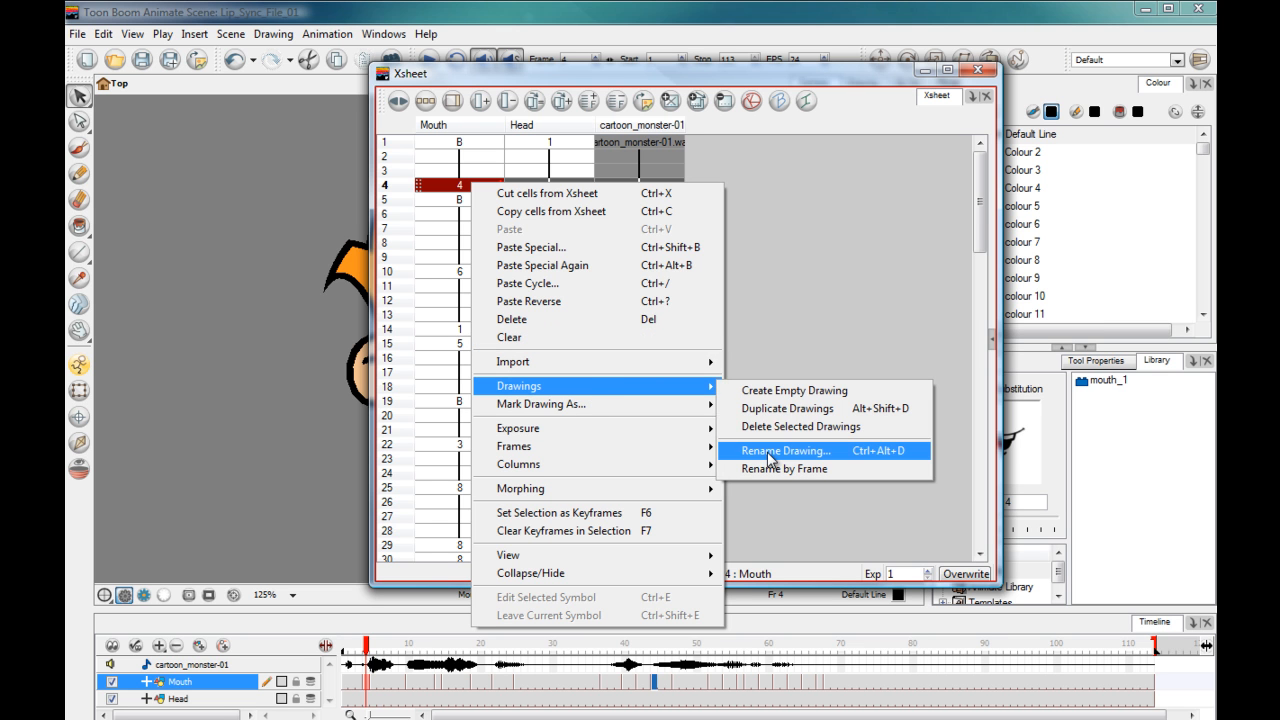
pyautogui.click(770, 452)
pyautogui.write('D')
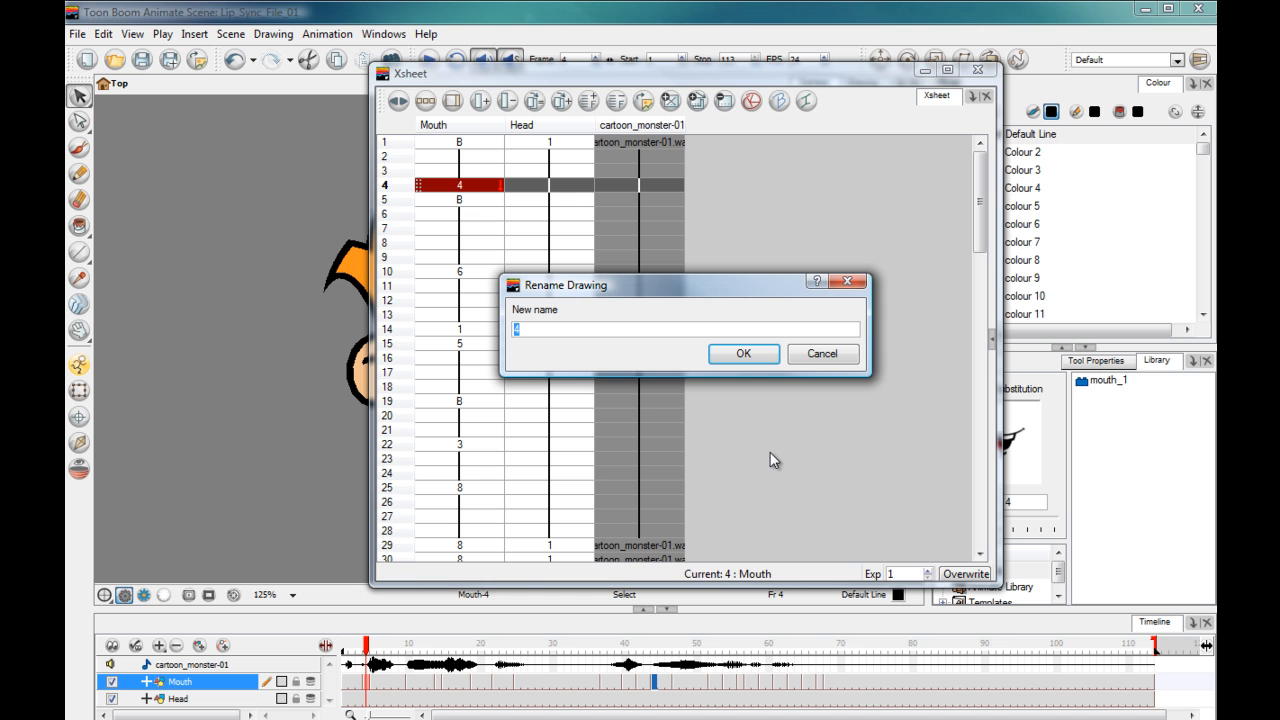
pyautogui.press('Return')
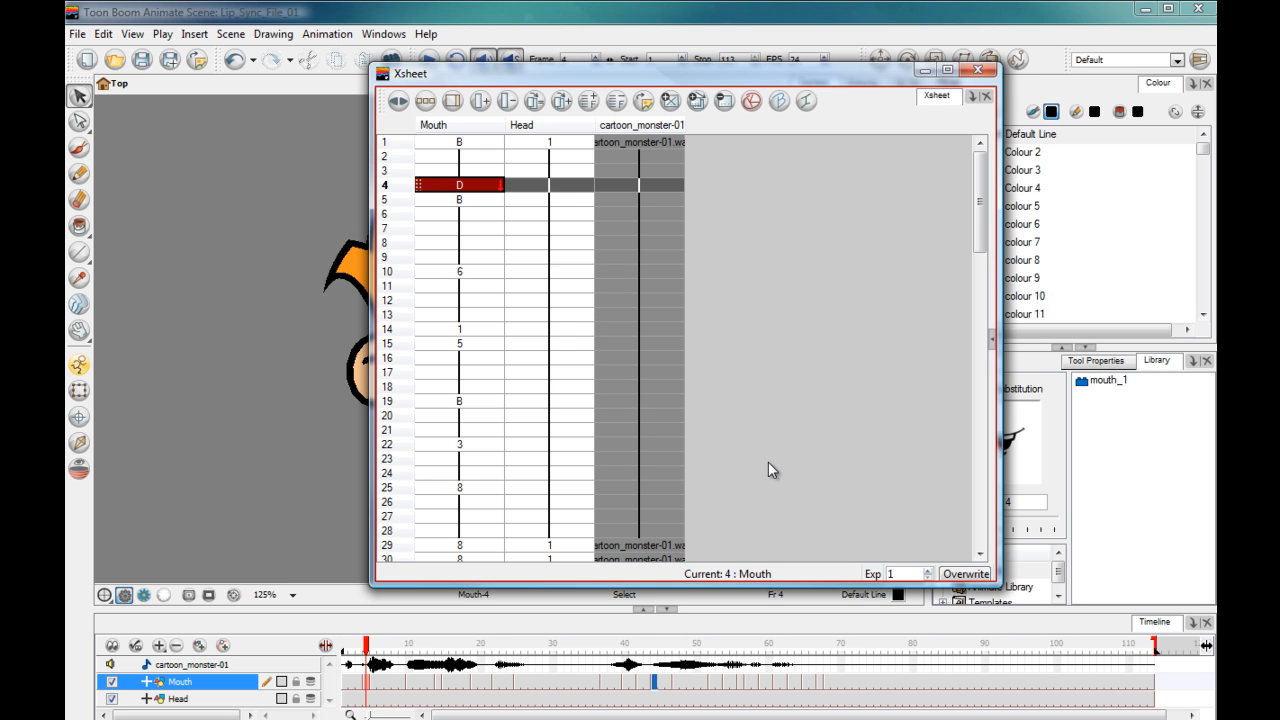
# - Rename the Mouth drawing at frame 10 to F in the Xsheet
pyautogui.click(462, 272)
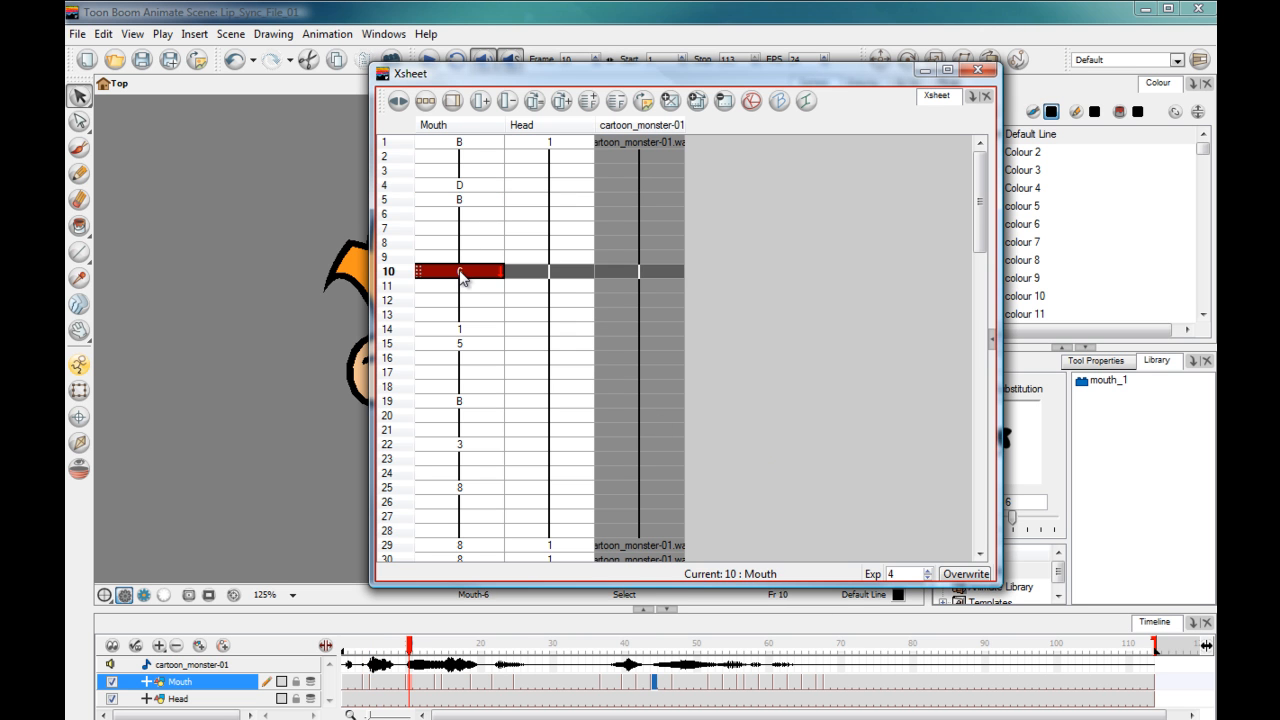
pyautogui.rightClick(462, 274)
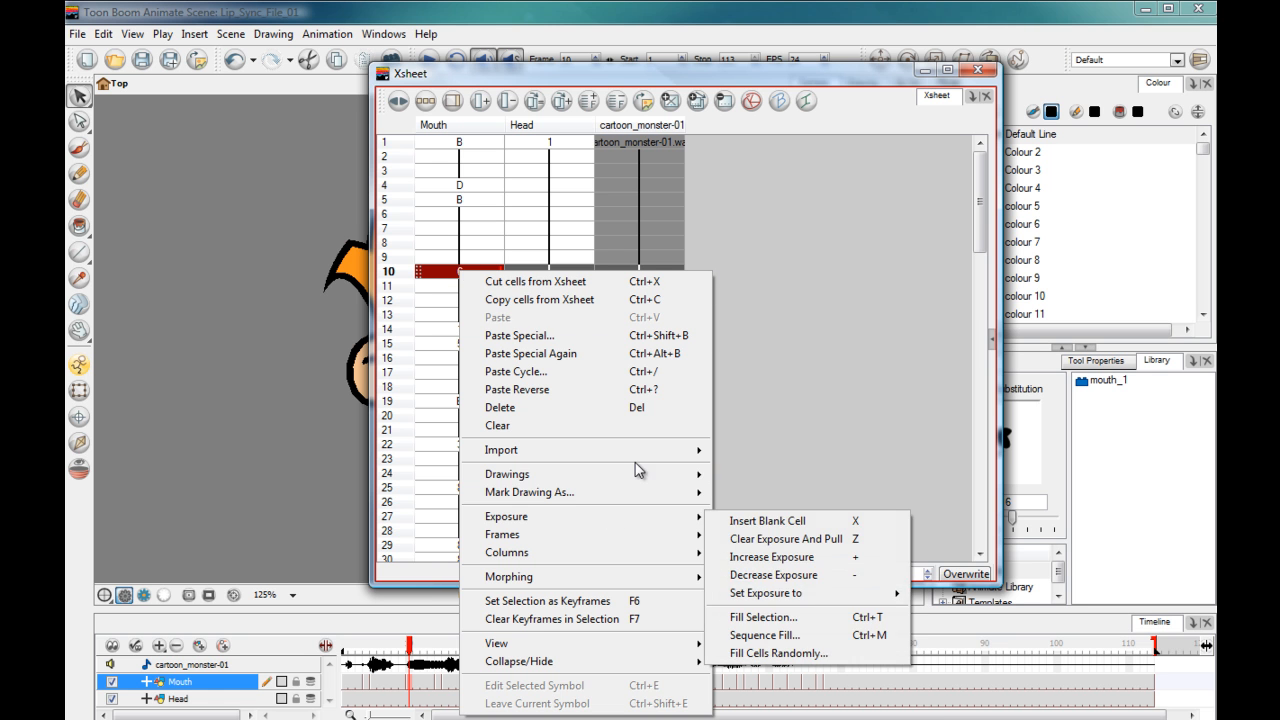
pyautogui.moveTo(646, 478)
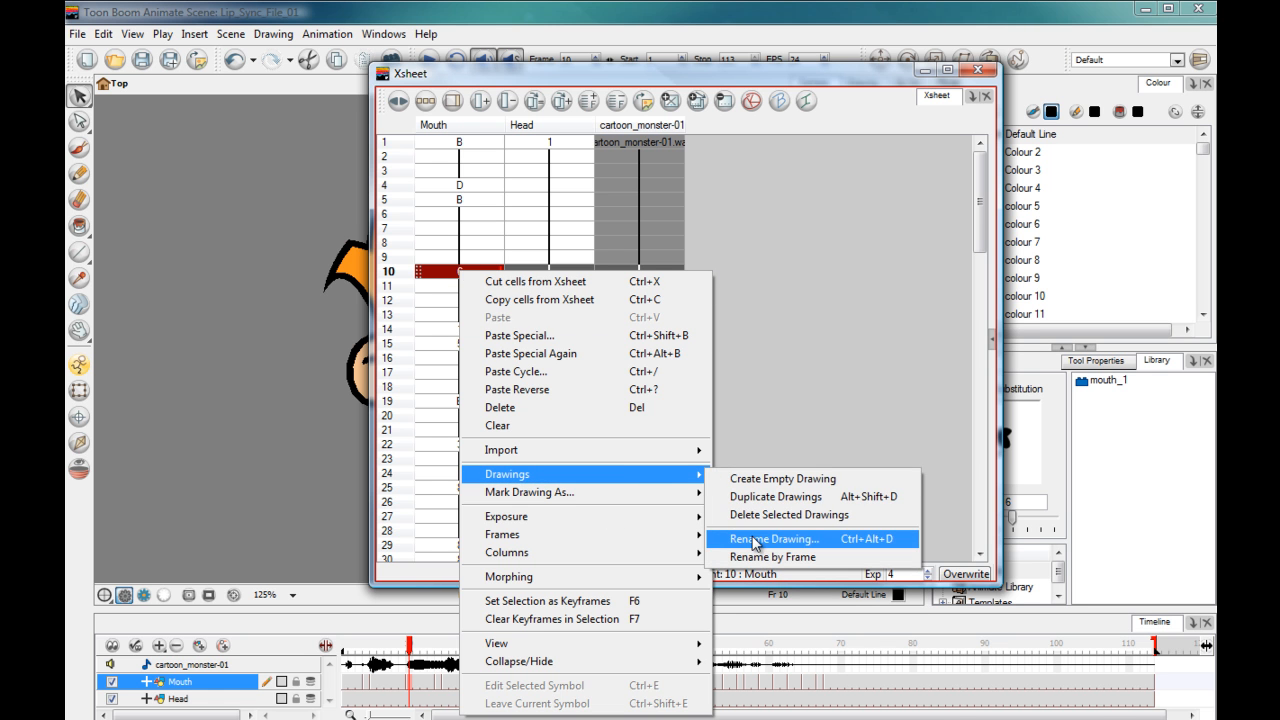
pyautogui.click(752, 540)
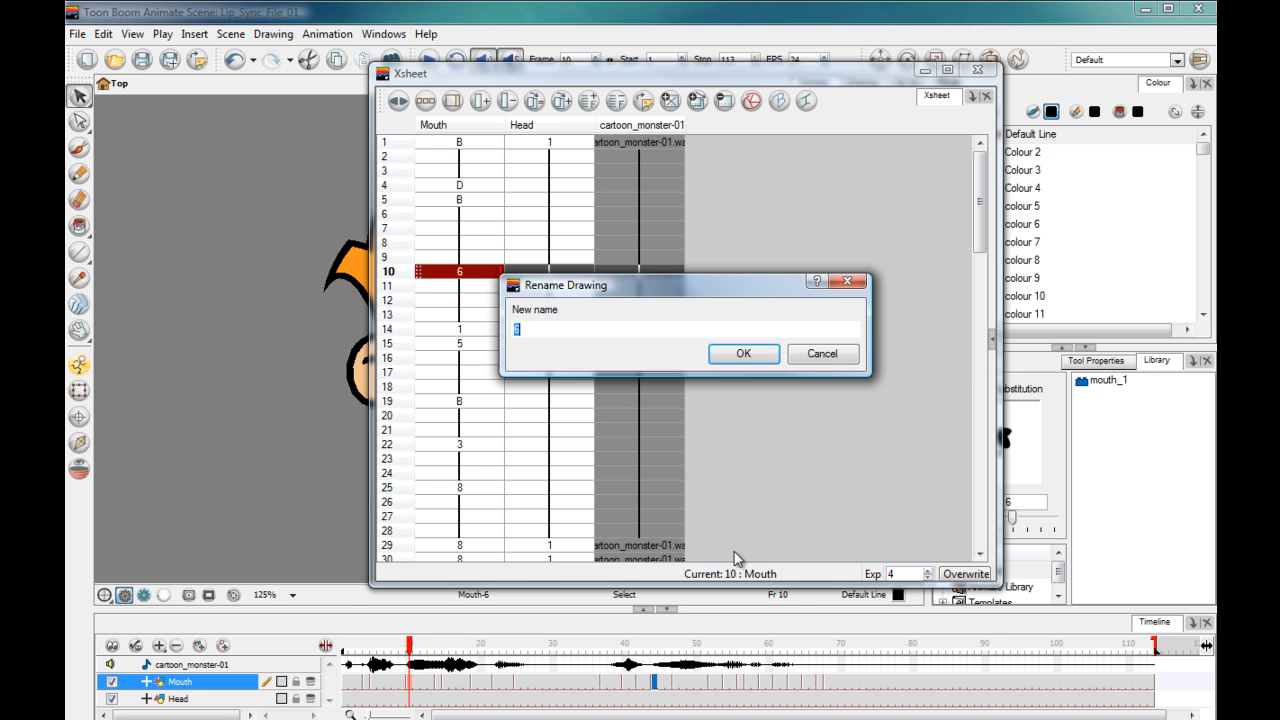
pyautogui.write('F')
pyautogui.press('Return')
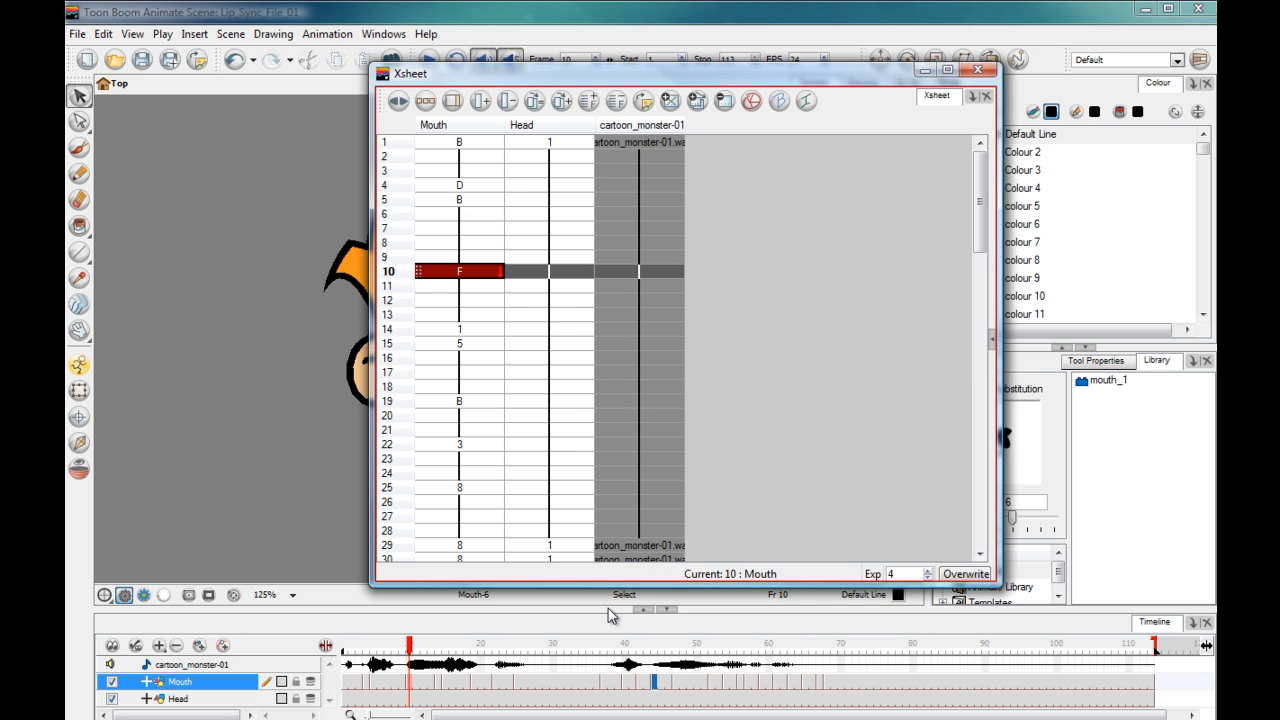
# - Rename the Mouth drawing at frame 15 to E in the Xsheet
pyautogui.click(463, 346)
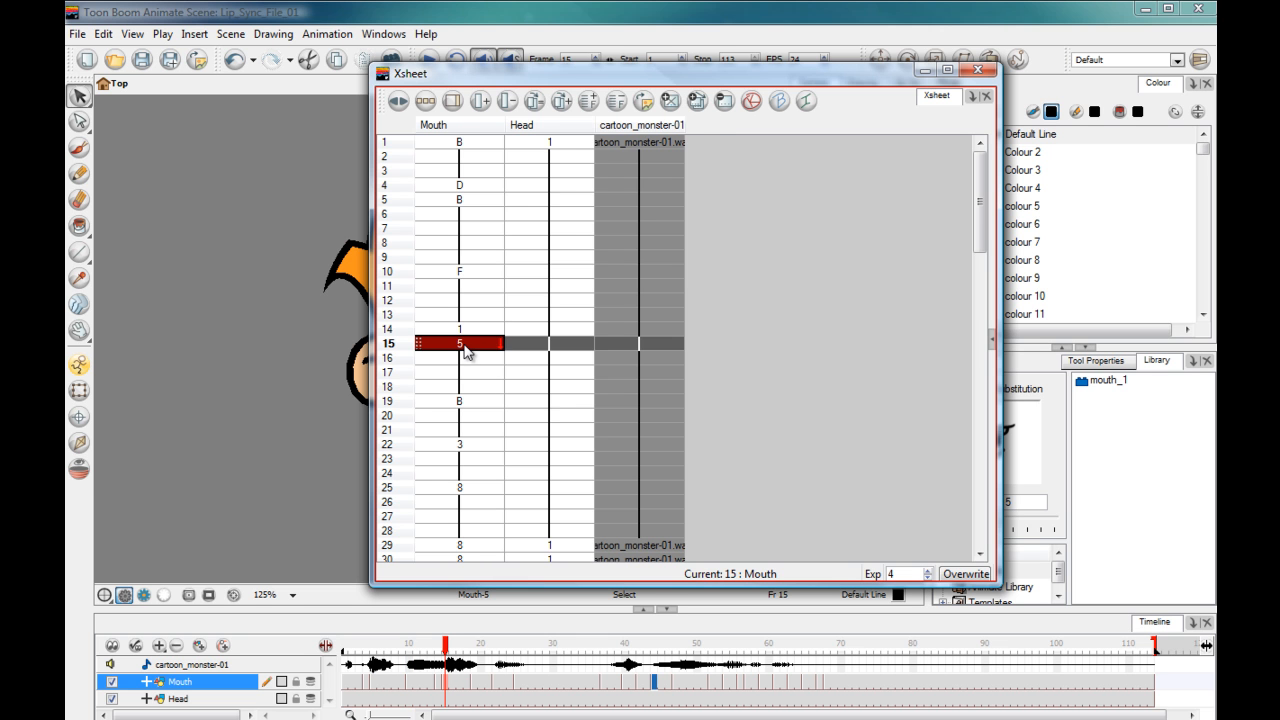
pyautogui.rightClick(465, 349)
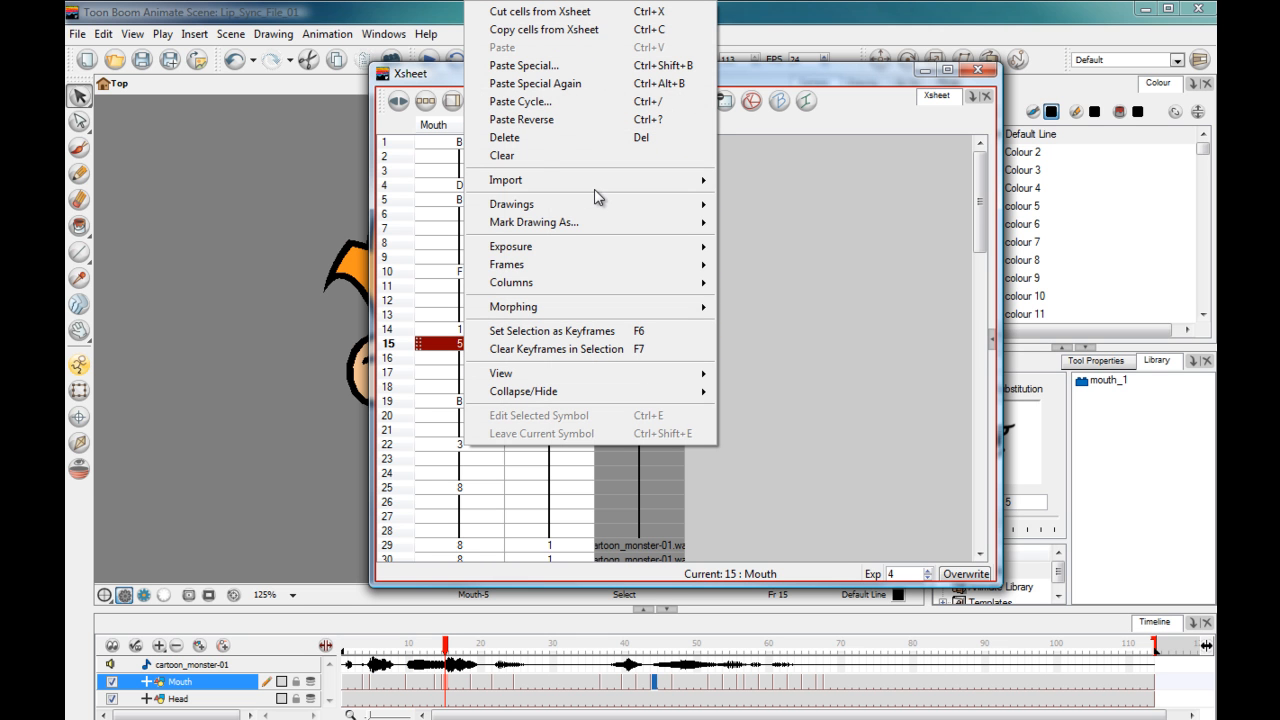
pyautogui.moveTo(690, 208)
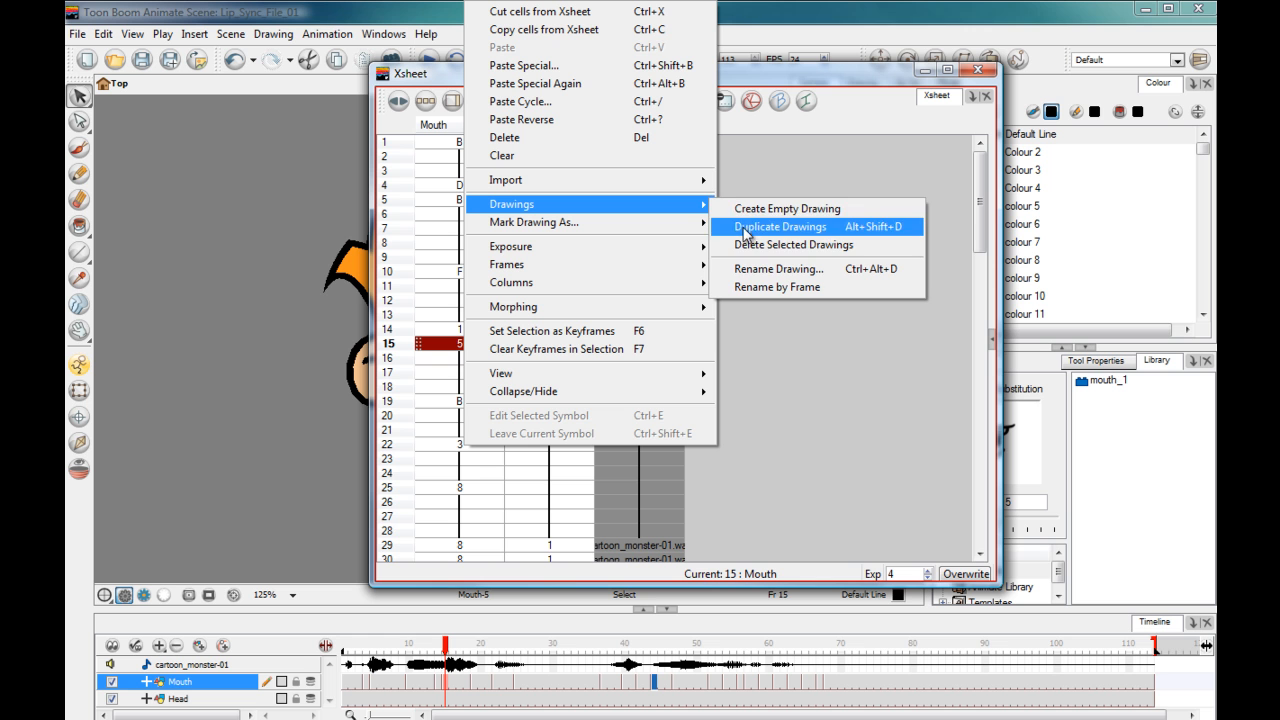
pyautogui.click(757, 270)
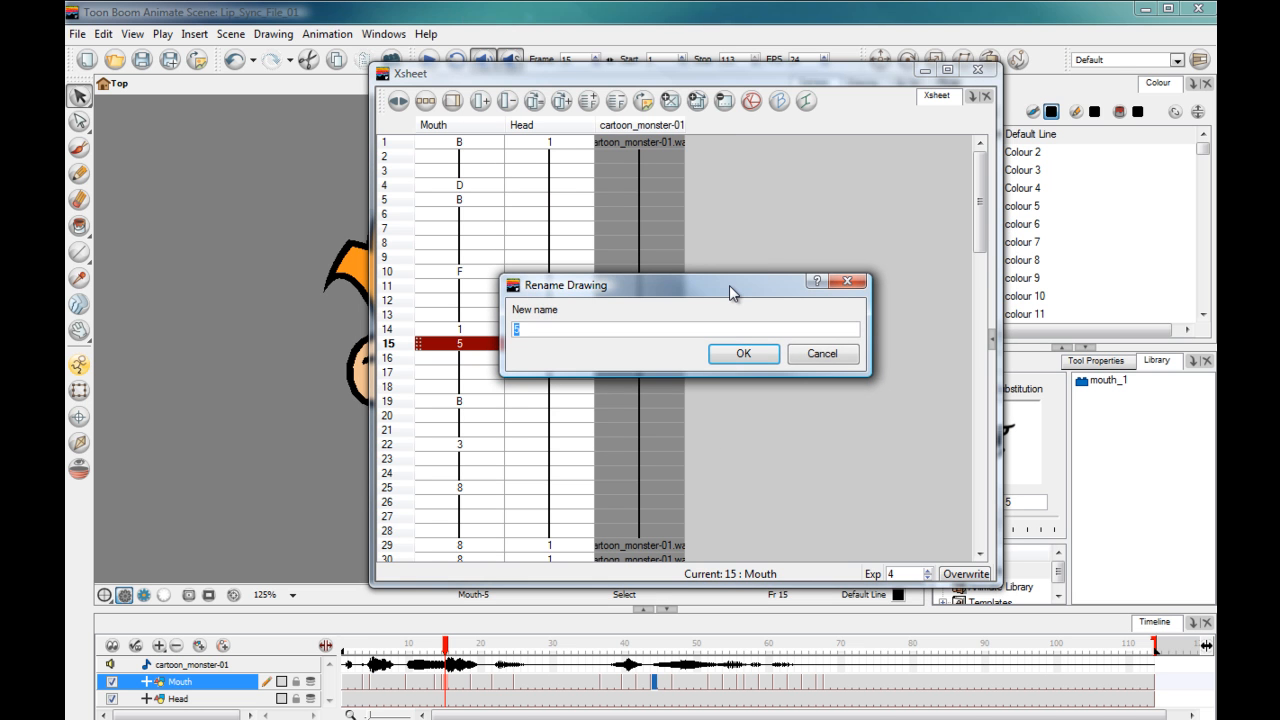
pyautogui.write('E')
pyautogui.press('Return')
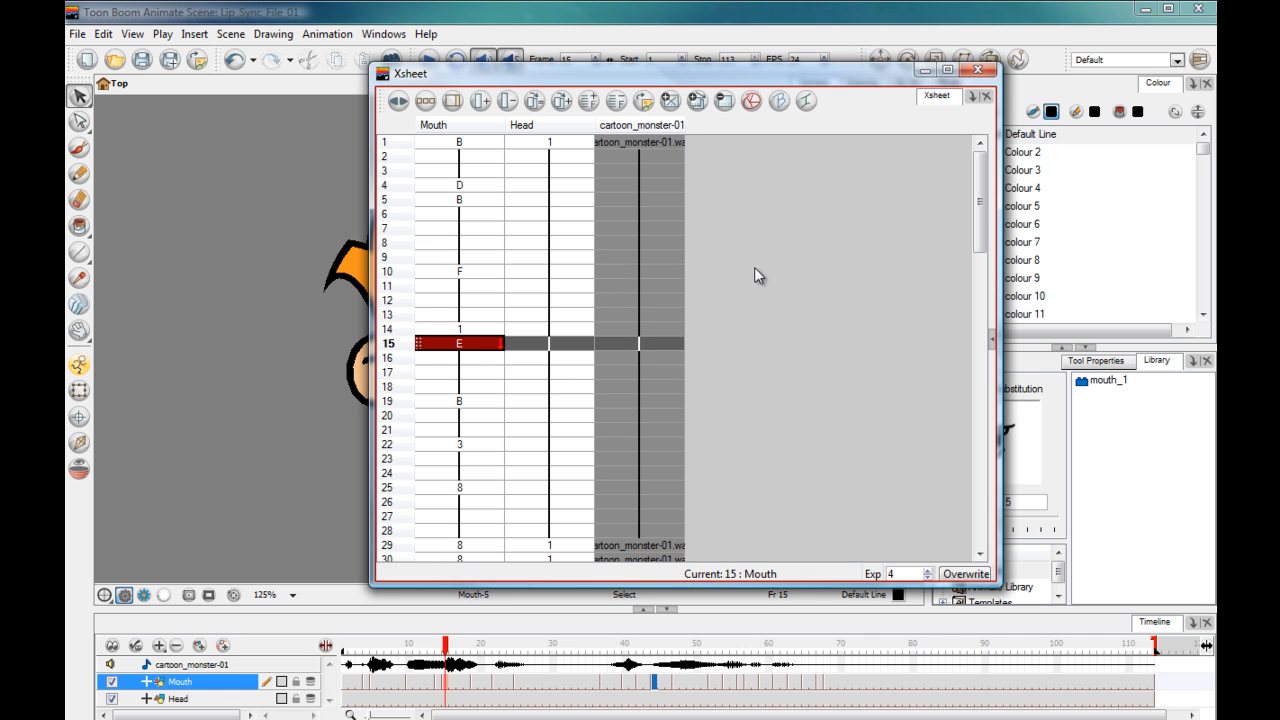
# - Rename the Mouth drawing at frame 22 to C in the Xsheet
pyautogui.click(490, 444)
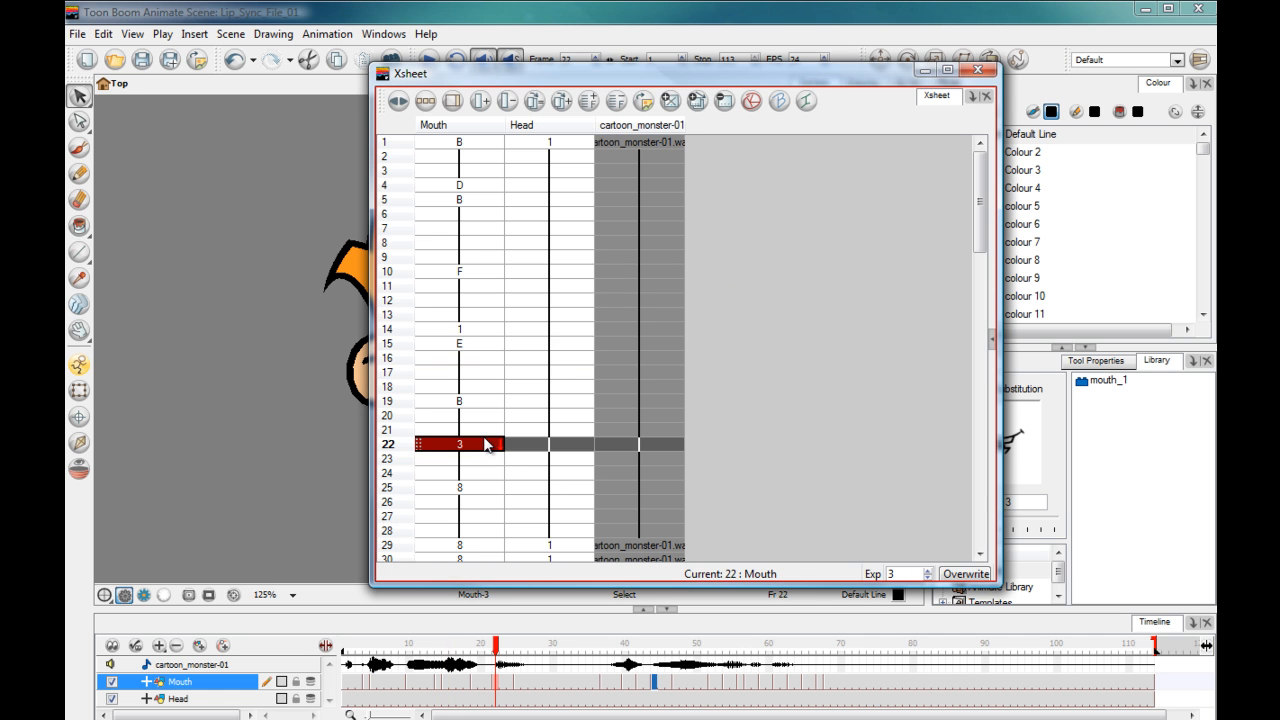
pyautogui.rightClick(490, 444)
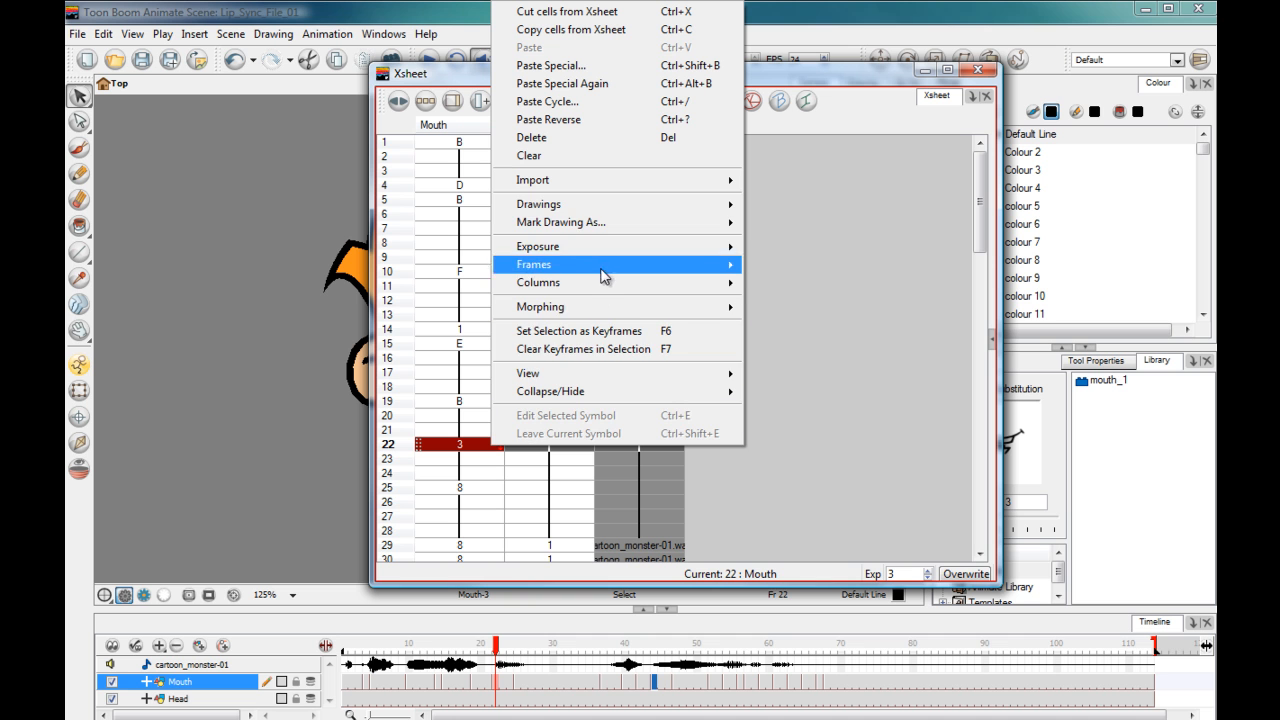
pyautogui.moveTo(680, 206)
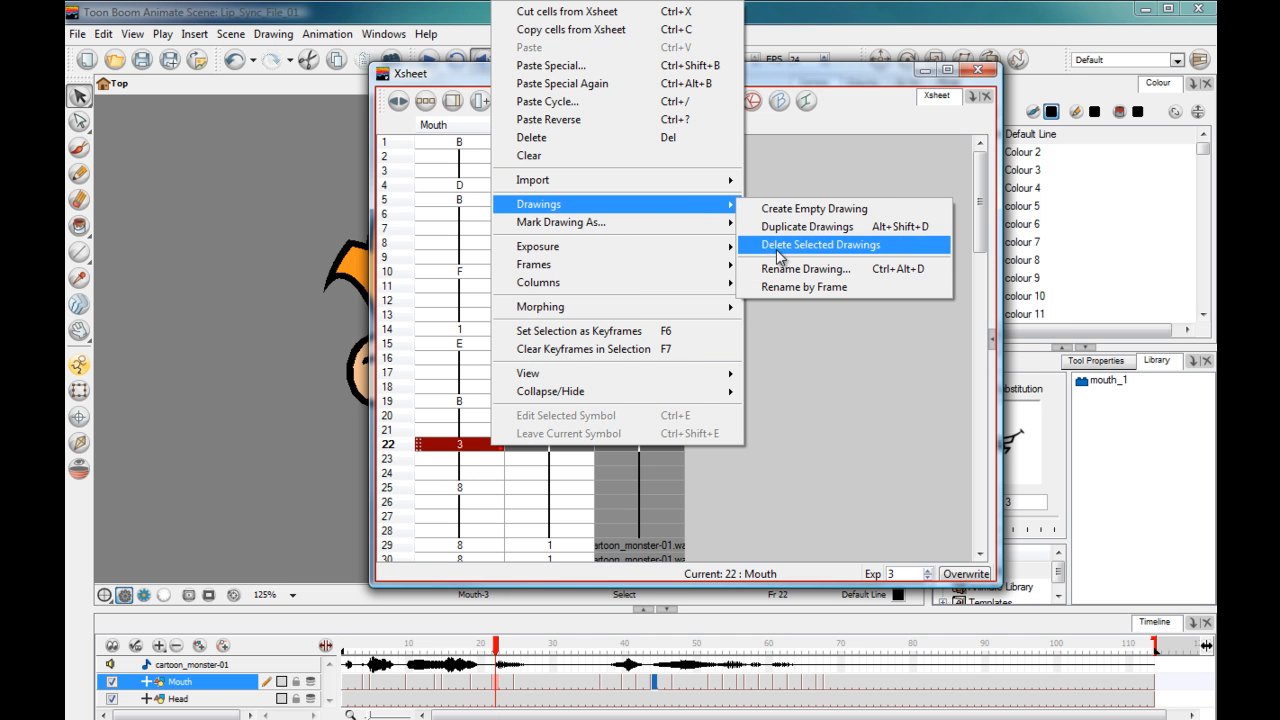
pyautogui.click(785, 270)
pyautogui.write('C')
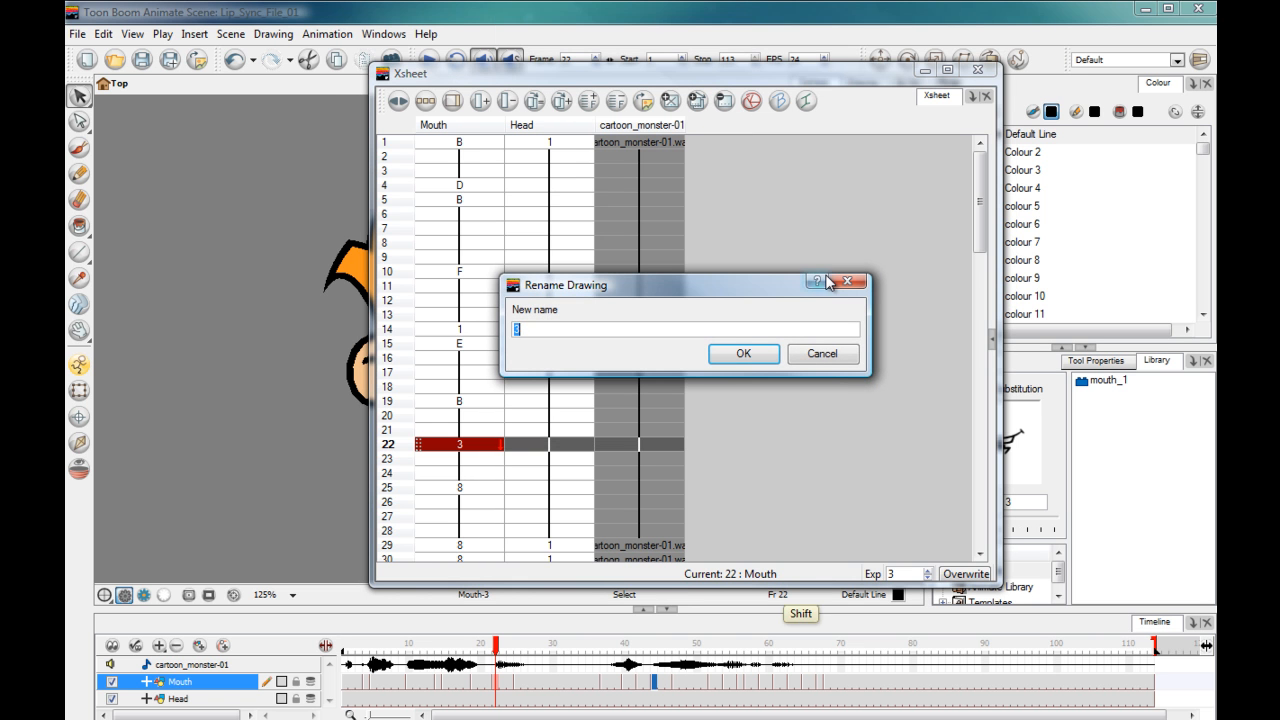
pyautogui.press('Return')
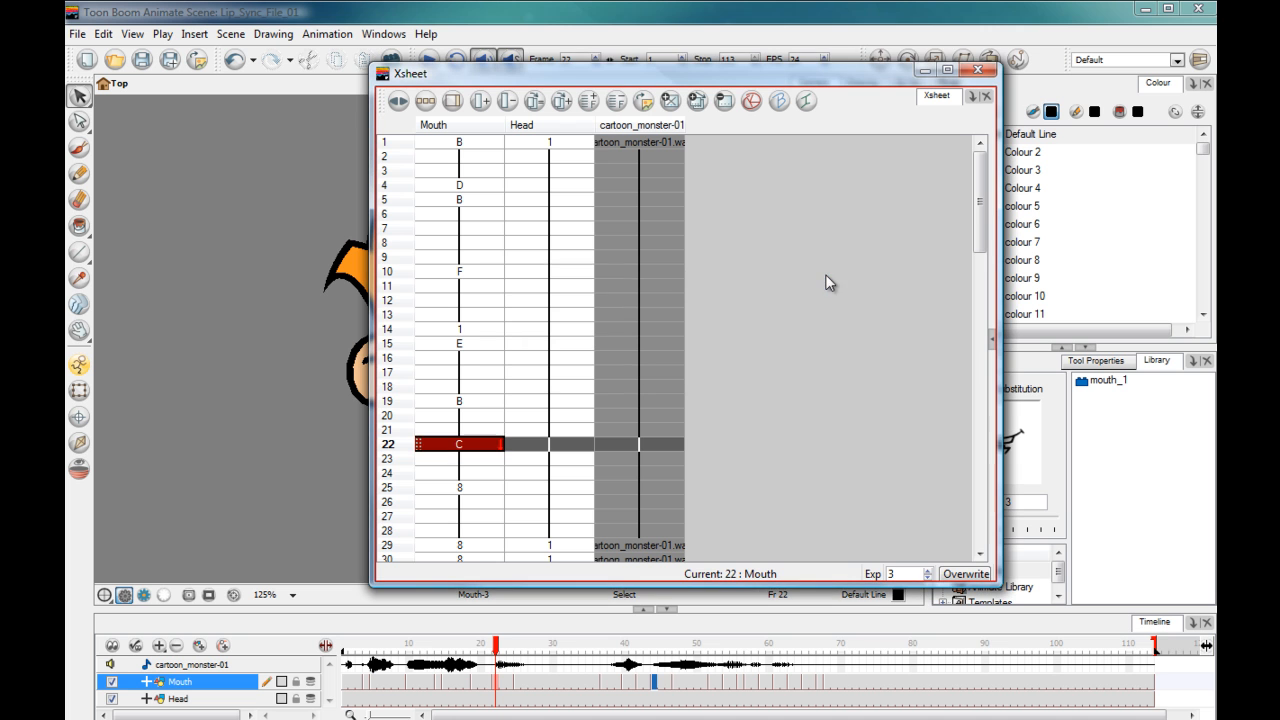
# - Rename the Mouth drawing at frame 25 to X in the Xsheet
pyautogui.click(461, 490)
pyautogui.rightClick(461, 490)
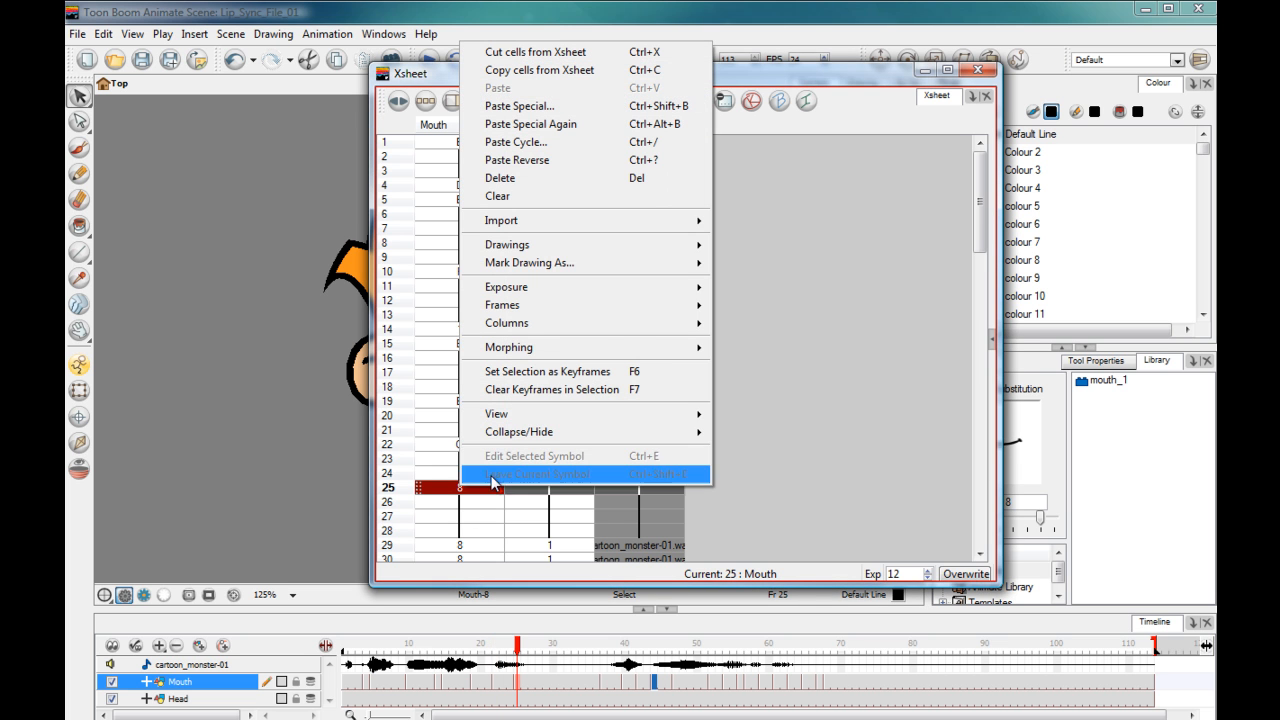
pyautogui.moveTo(637, 228)
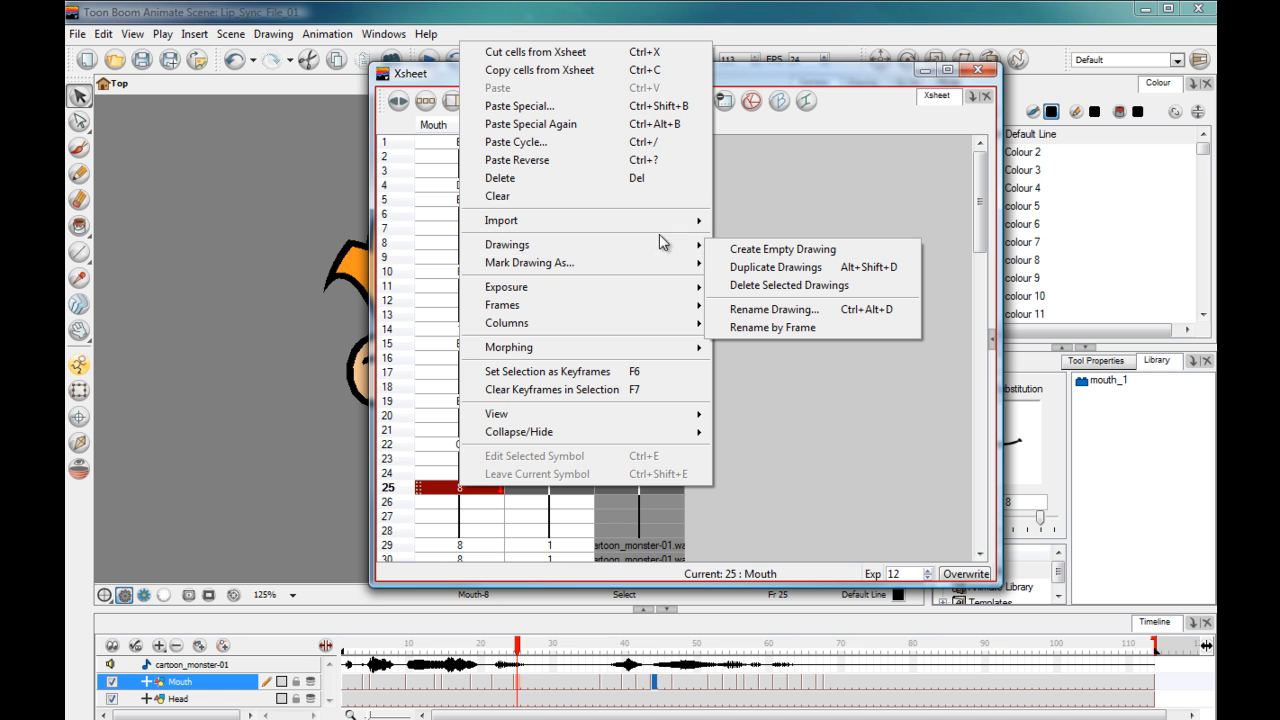
pyautogui.click(762, 312)
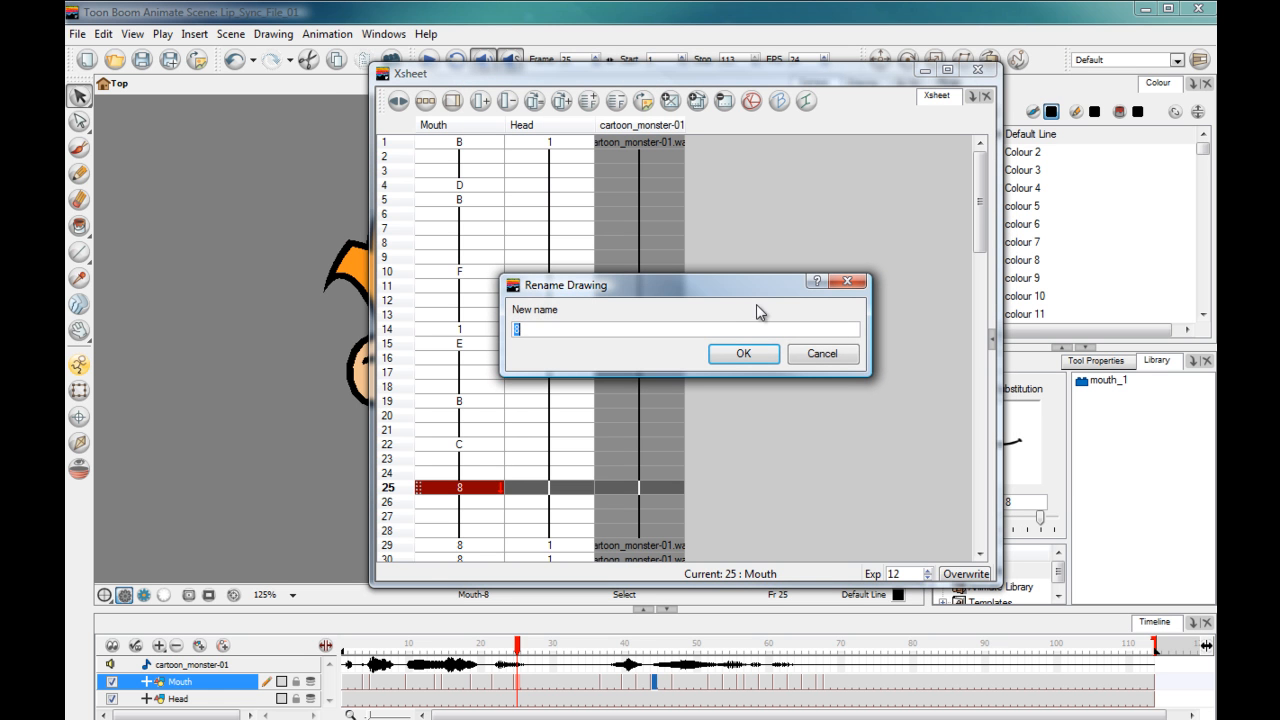
pyautogui.write('X')
pyautogui.press('Return')
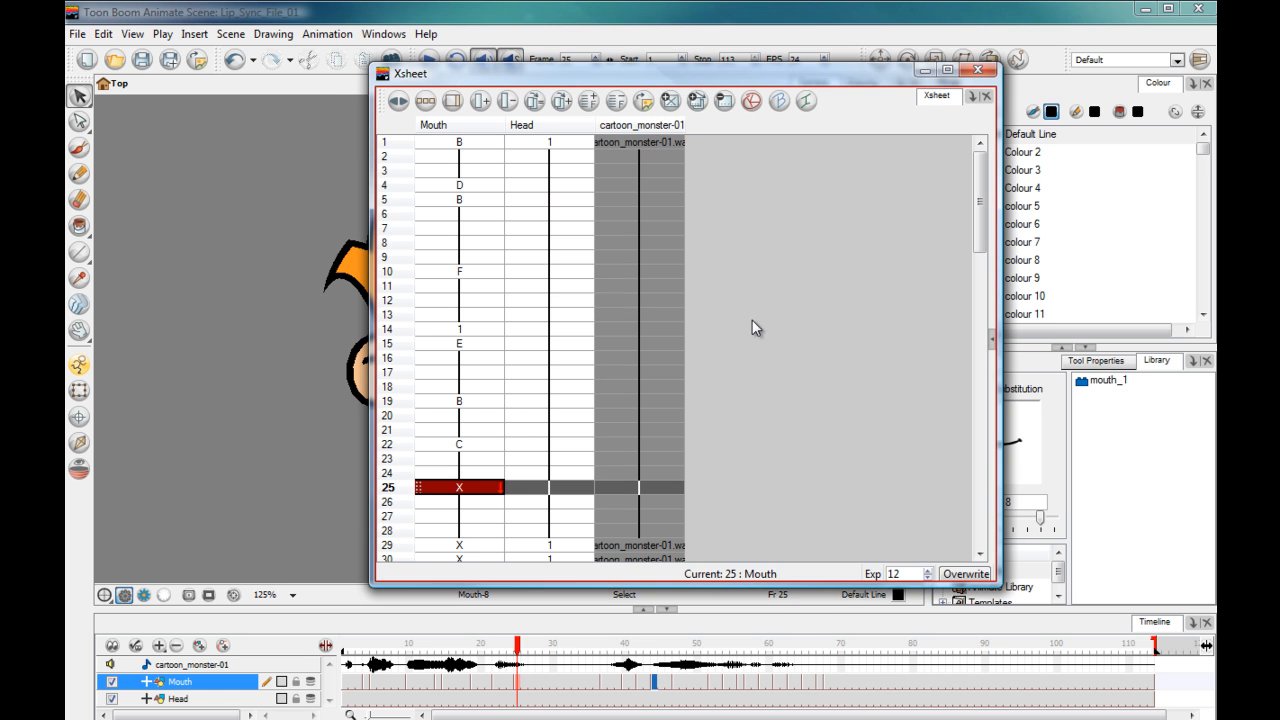
# - Rename the Mouth drawing at frame 59 to A in the Xsheet
pyautogui.moveTo(980, 205); pyautogui.dragTo(988, 245)
pyautogui.scroll(-5, 811, 381)
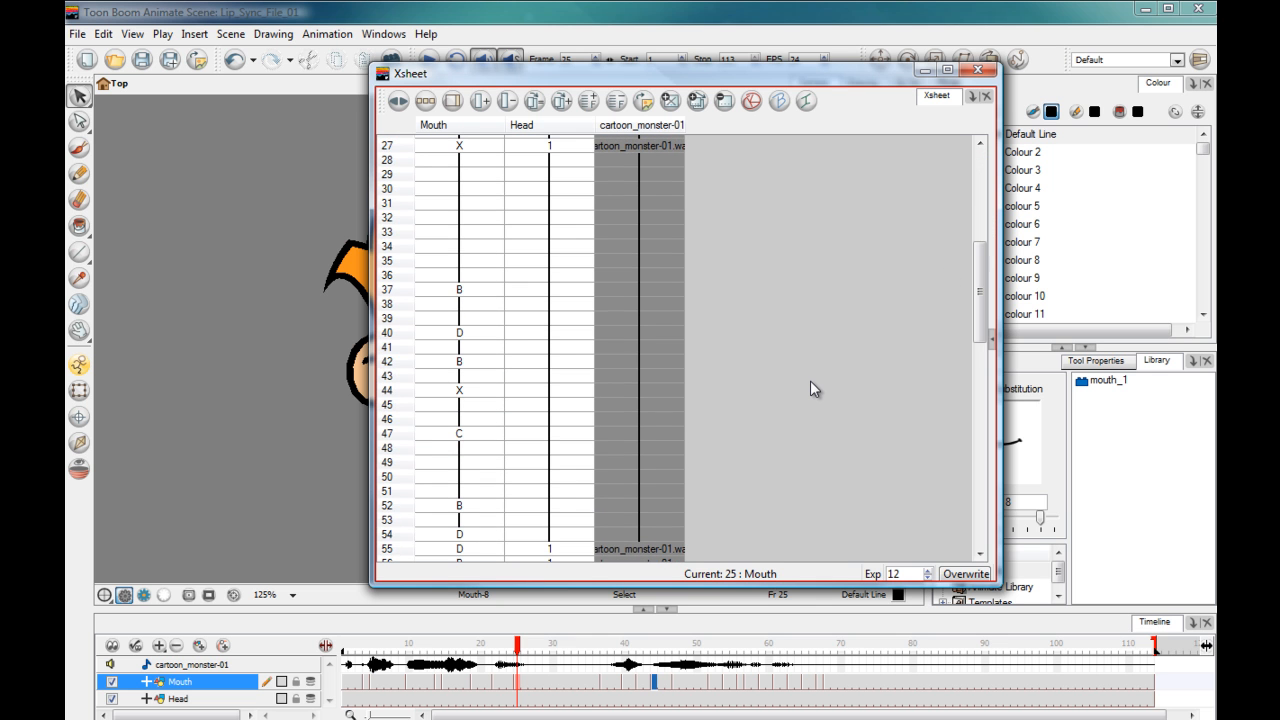
pyautogui.scroll(-7, 810, 381)
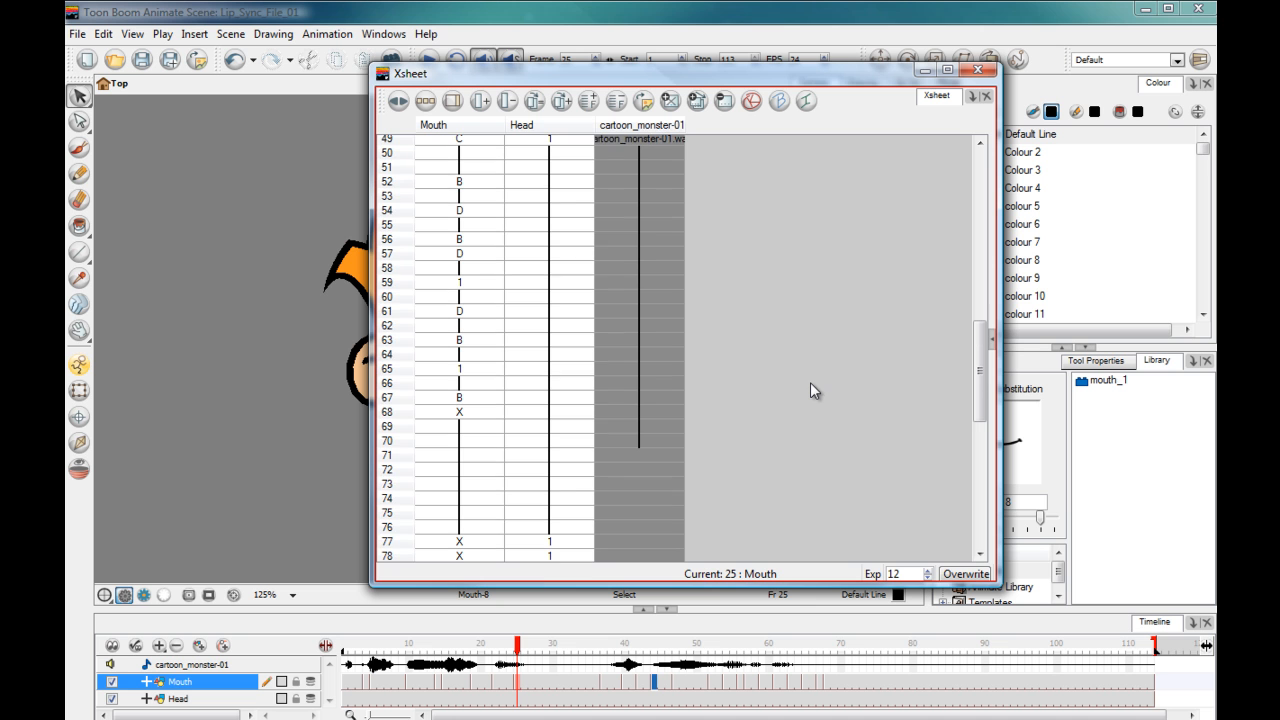
pyautogui.click(465, 284)
pyautogui.rightClick(465, 284)
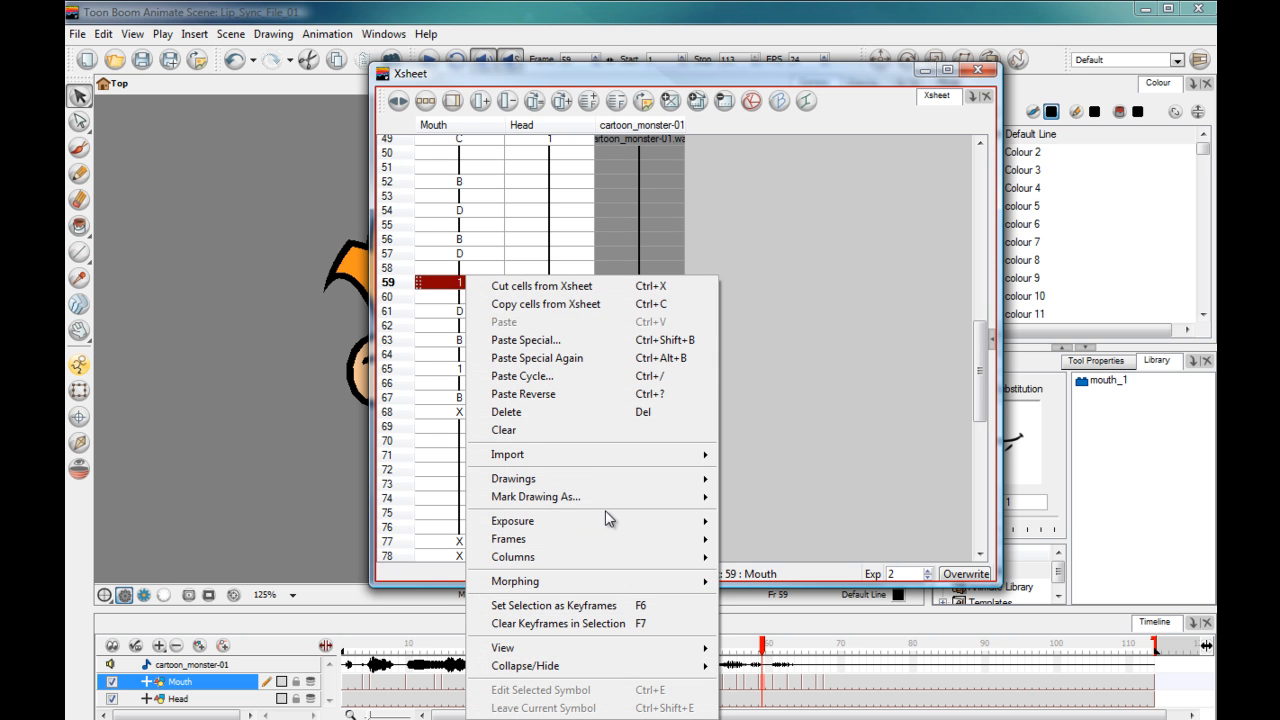
pyautogui.moveTo(620, 484)
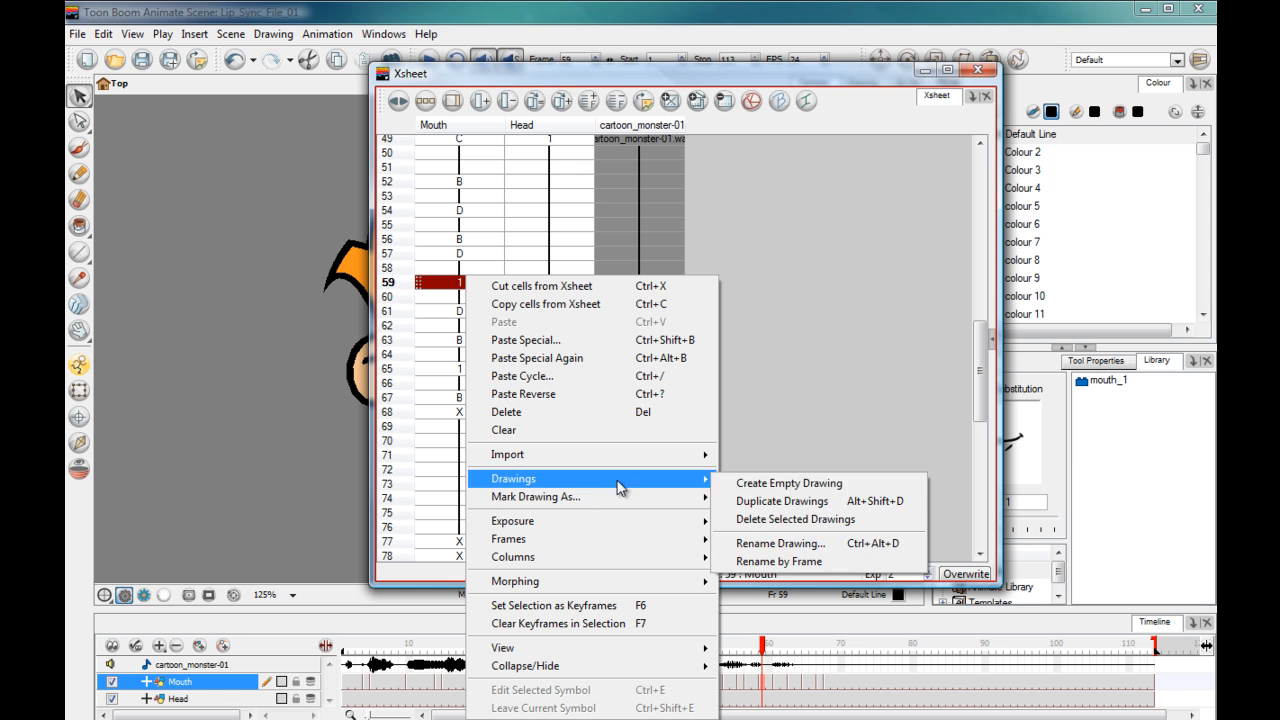
pyautogui.click(770, 543)
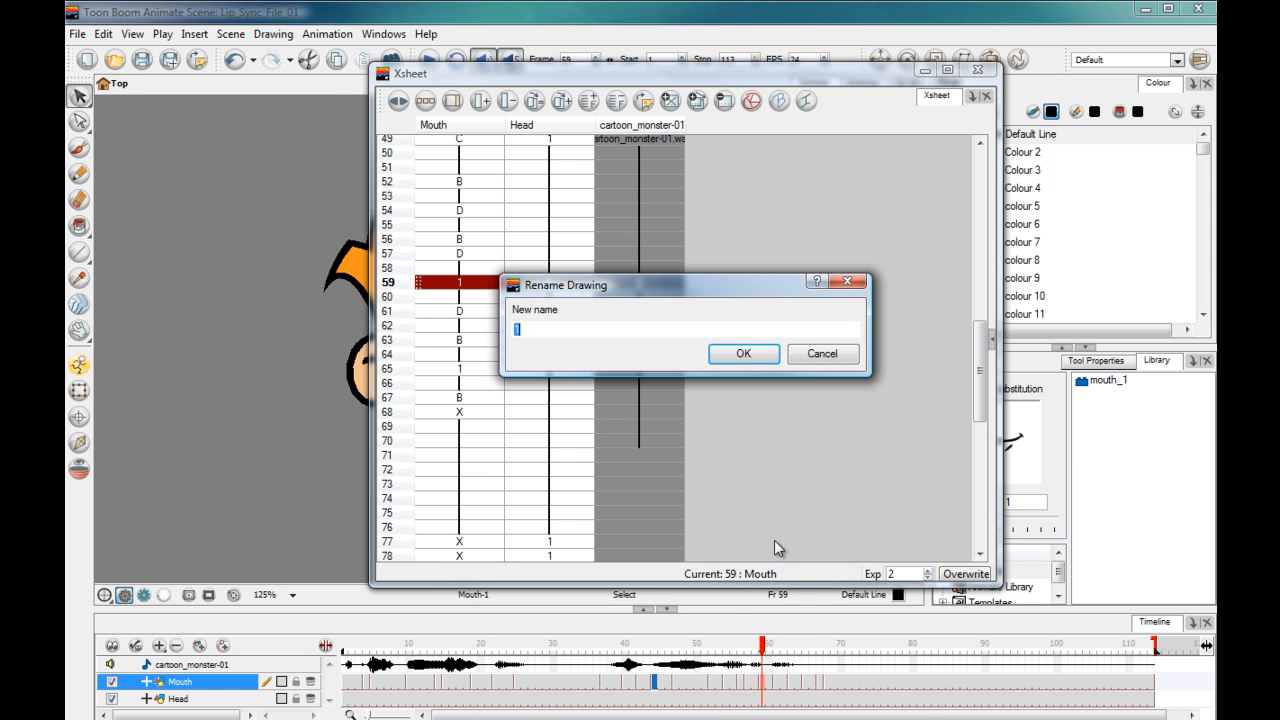
pyautogui.write('A')
pyautogui.press('Return')
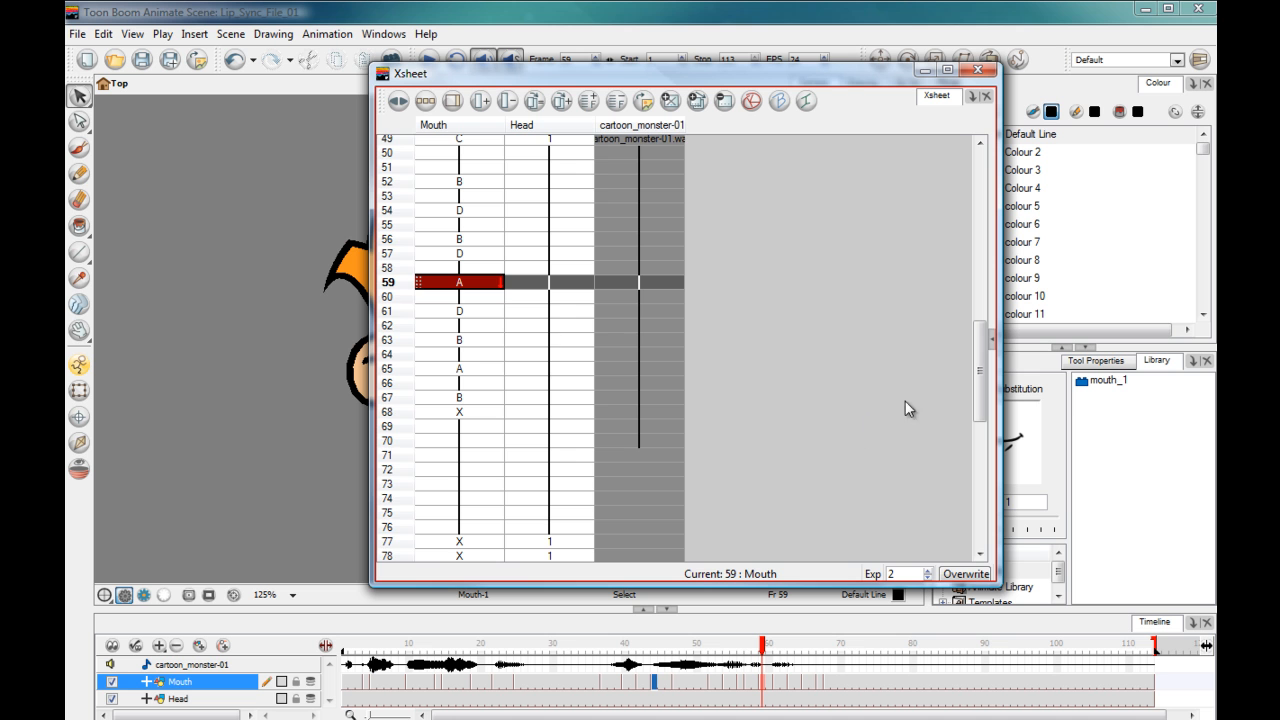
# - Close the Xsheet and substitute mouth drawing 7 at frame 59
pyautogui.moveTo(981, 355); pyautogui.dragTo(986, 458)
pyautogui.click(978, 70)
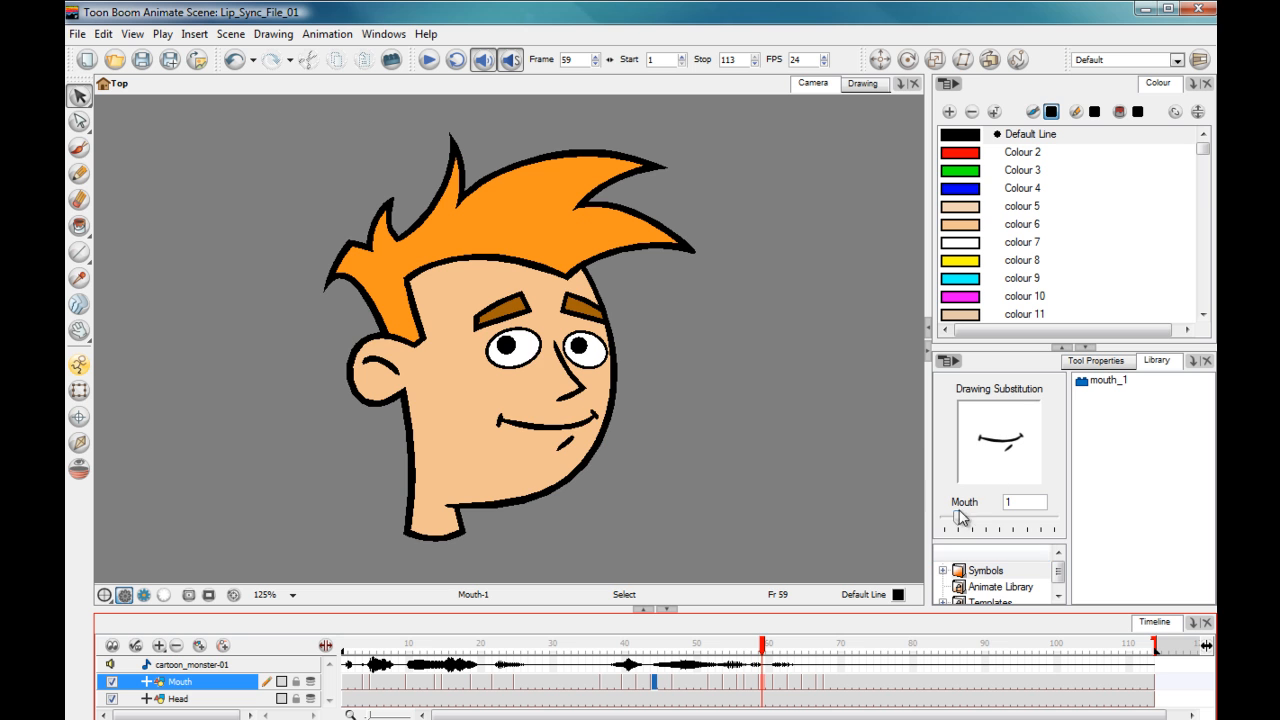
pyautogui.moveTo(957, 519)
pyautogui.mouseDown()
pyautogui.moveTo(984, 529)
pyautogui.moveTo(958, 527)
pyautogui.moveTo(974, 533)
pyautogui.moveTo(1054, 527)
pyautogui.moveTo(962, 530)
pyautogui.moveTo(1056, 527)
pyautogui.moveTo(958, 528)
pyautogui.mouseUp()
# - Reopen the Xsheet and rename the substituted Mouth drawing at frame 59 to G
pyautogui.click(383, 34)
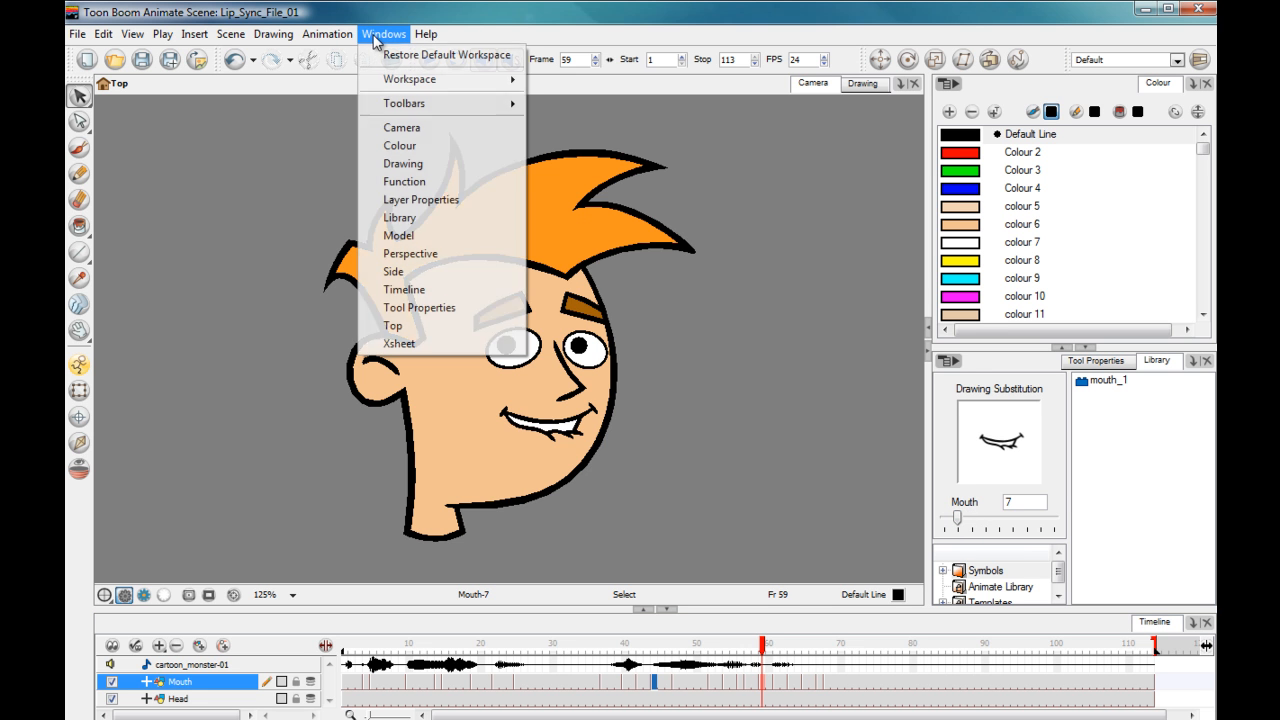
pyautogui.click(402, 344)
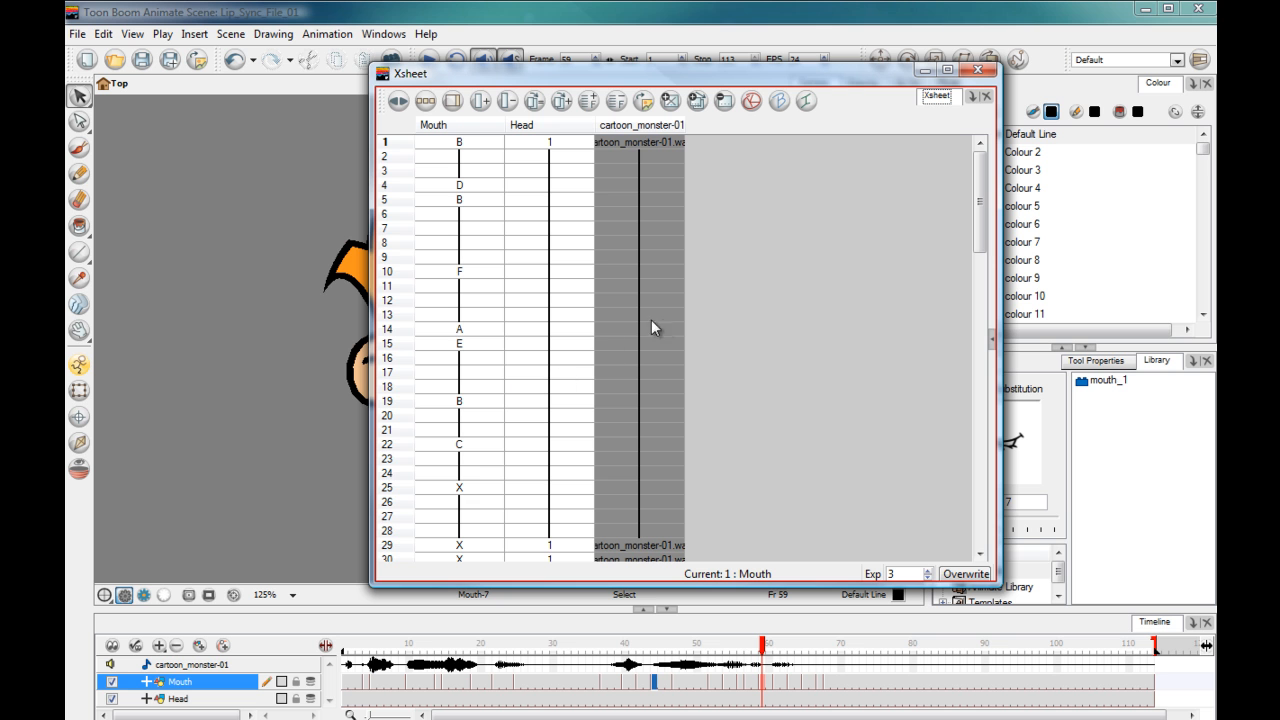
pyautogui.scroll(-10, 590, 267)
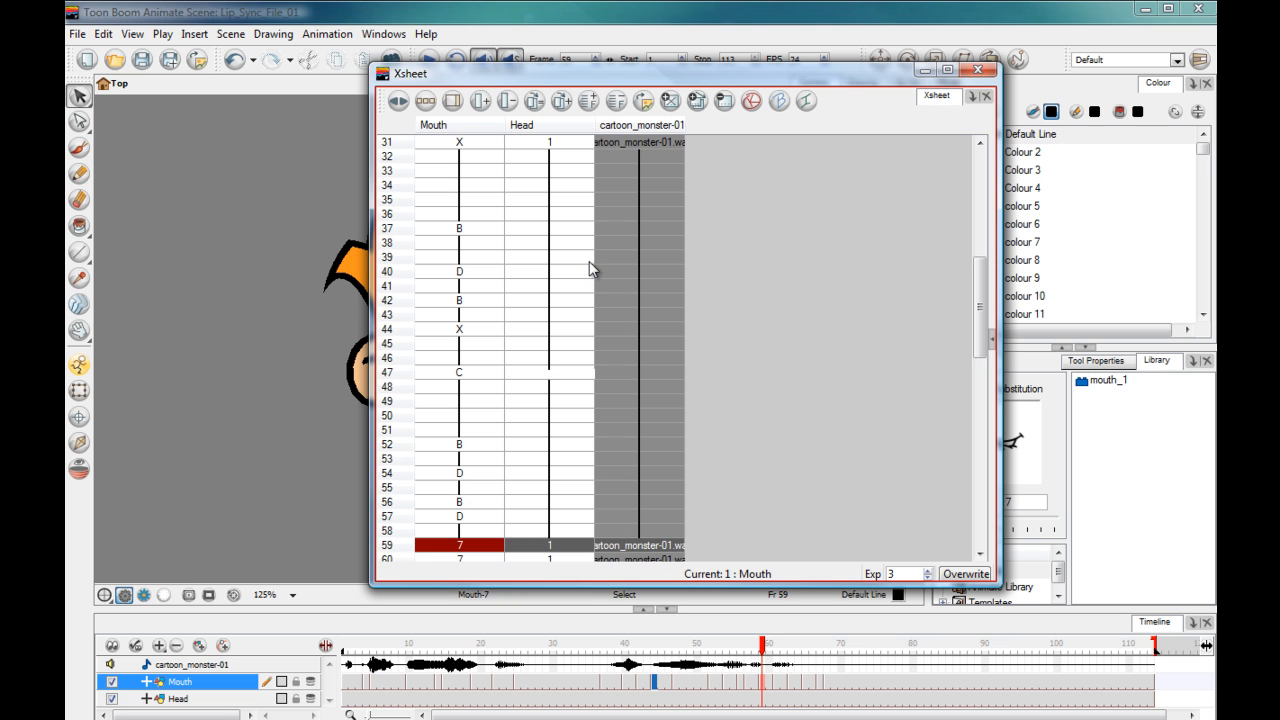
pyautogui.scroll(-5, 590, 267)
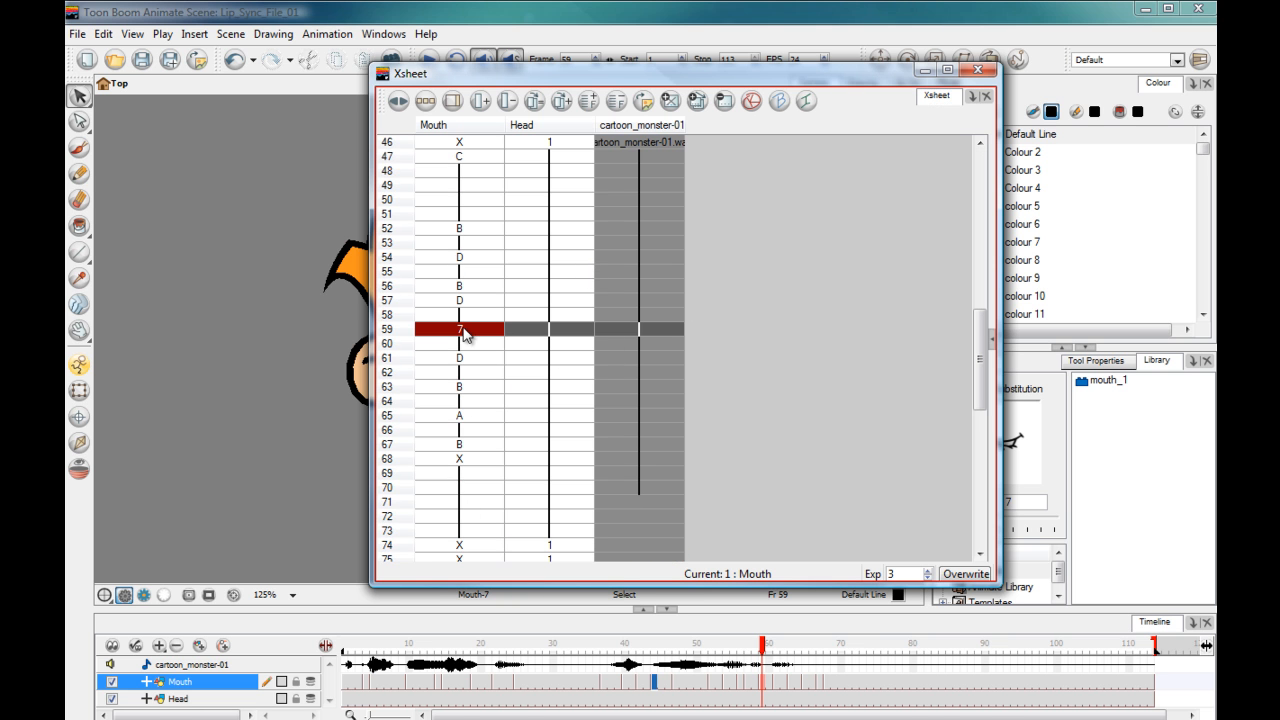
pyautogui.click(462, 331)
pyautogui.rightClick(462, 331)
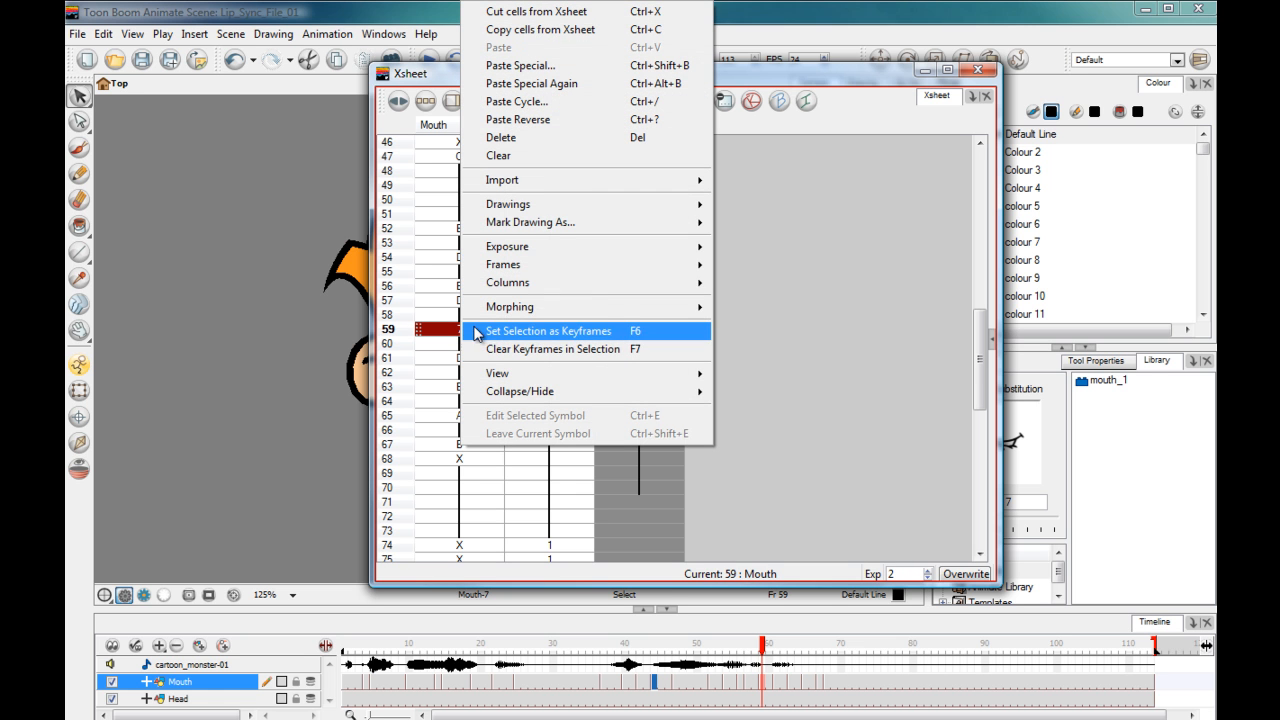
pyautogui.moveTo(676, 207)
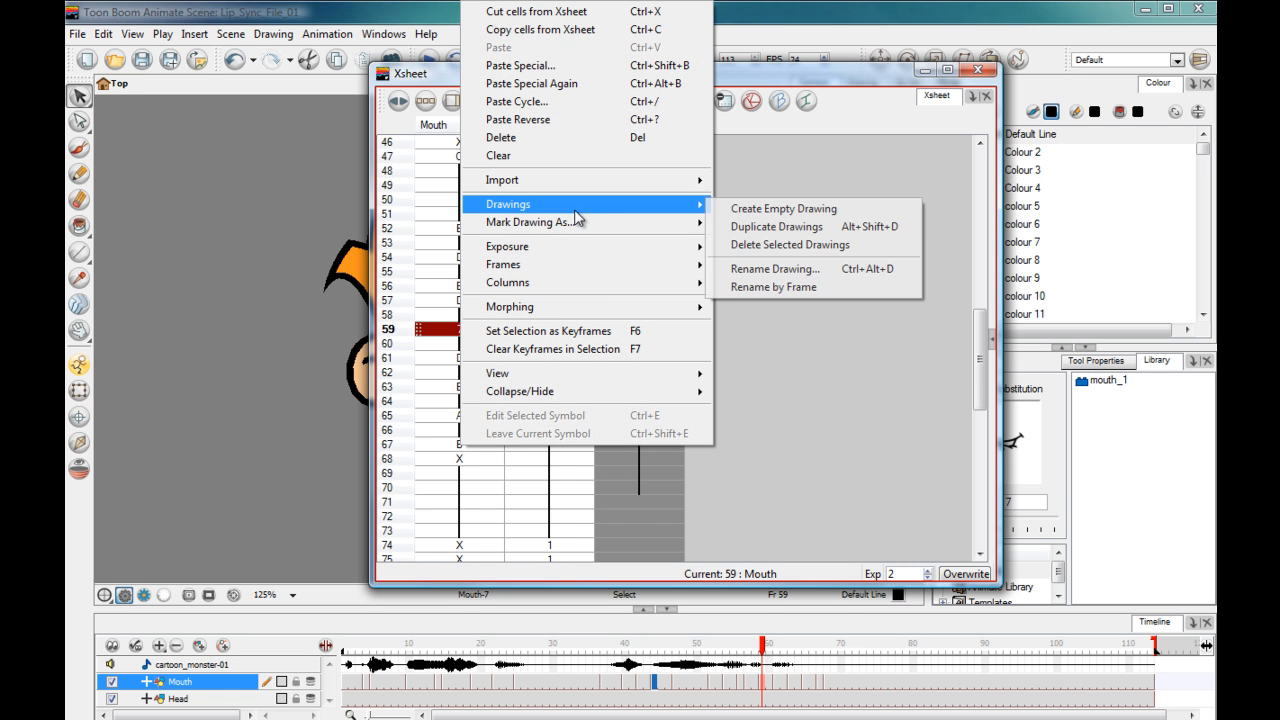
pyautogui.click(756, 270)
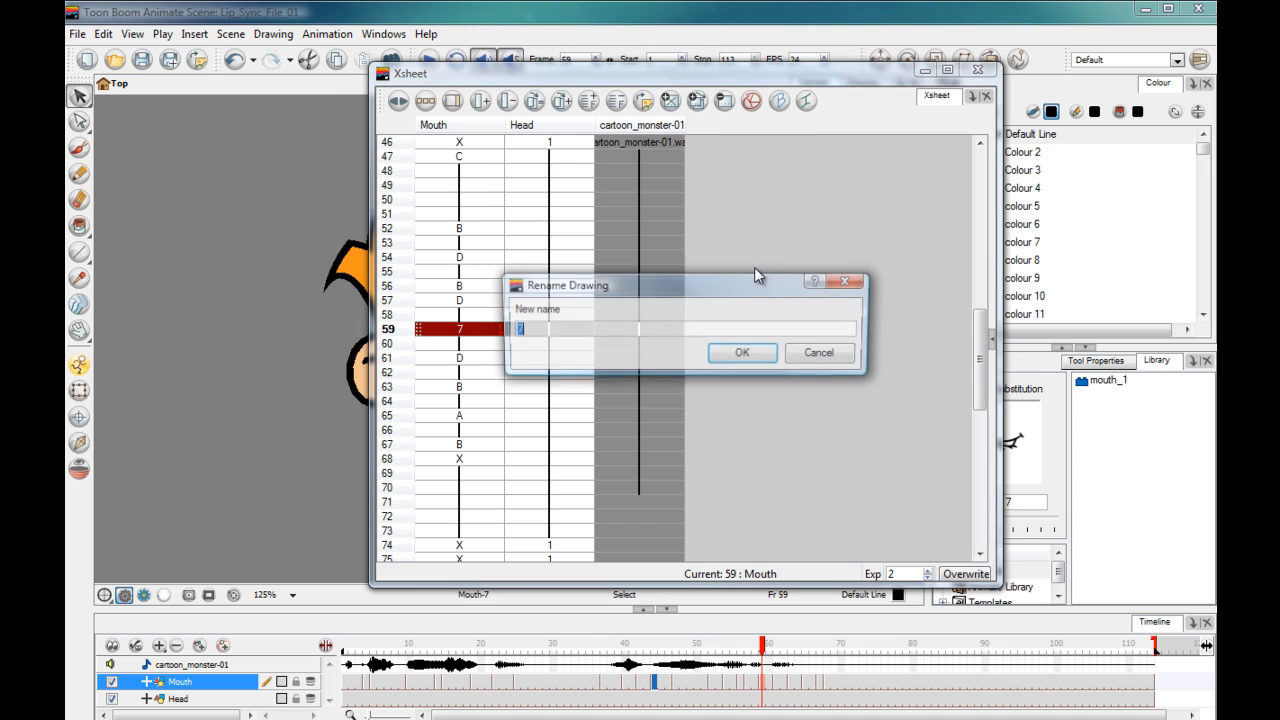
pyautogui.write('G')
pyautogui.press('Return')
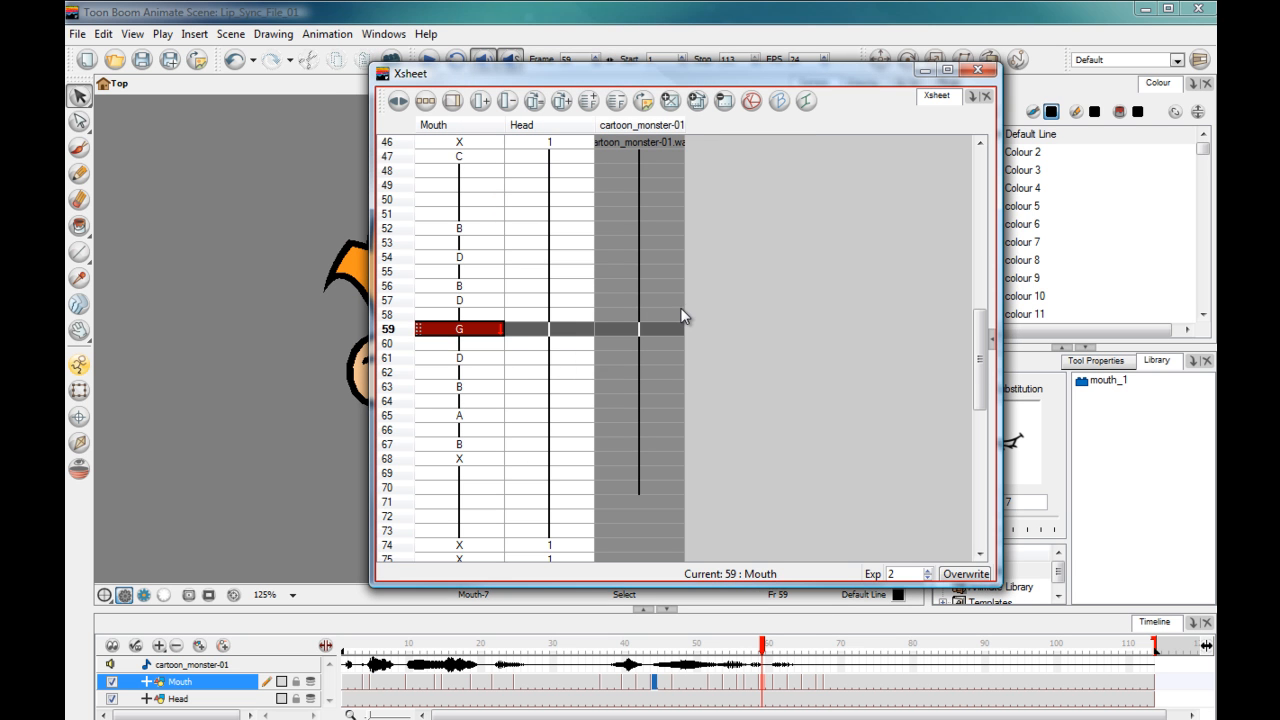
# - Close the Xsheet and substitute mouth drawing A at frame 59
pyautogui.click(978, 70)
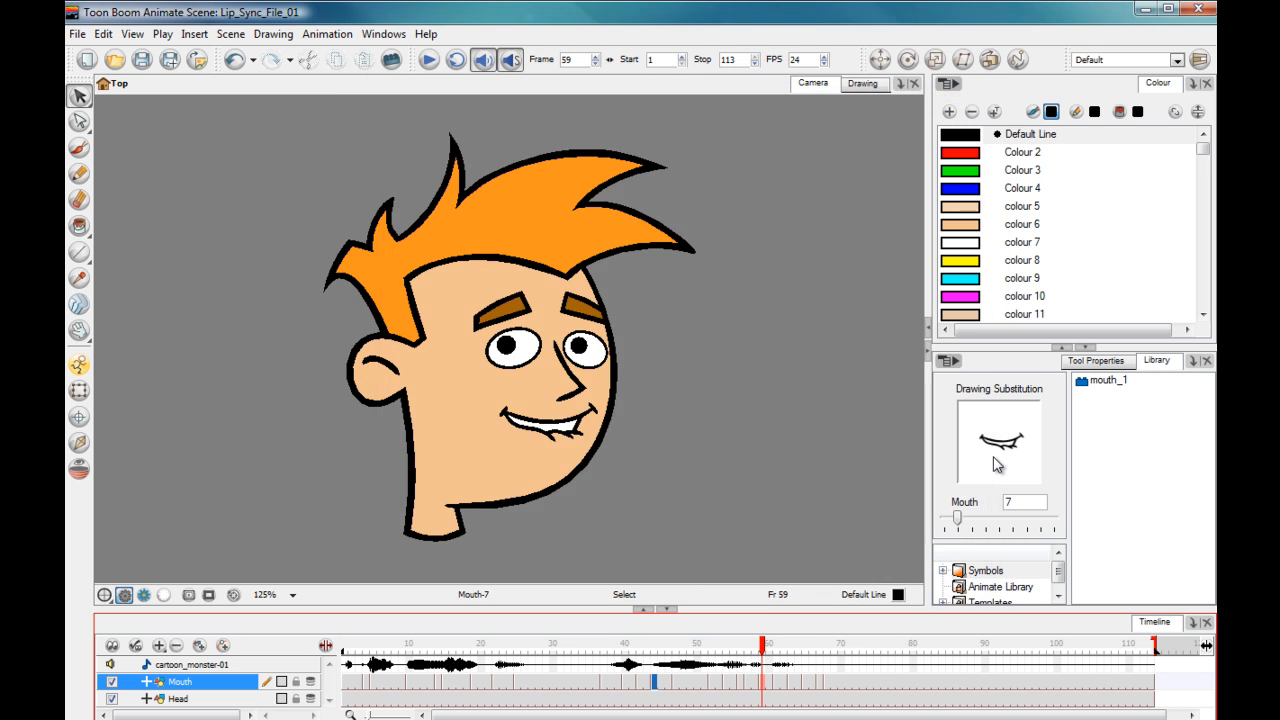
pyautogui.moveTo(957, 518)
pyautogui.mouseDown()
pyautogui.moveTo(1053, 527)
pyautogui.moveTo(962, 522)
pyautogui.mouseUp()
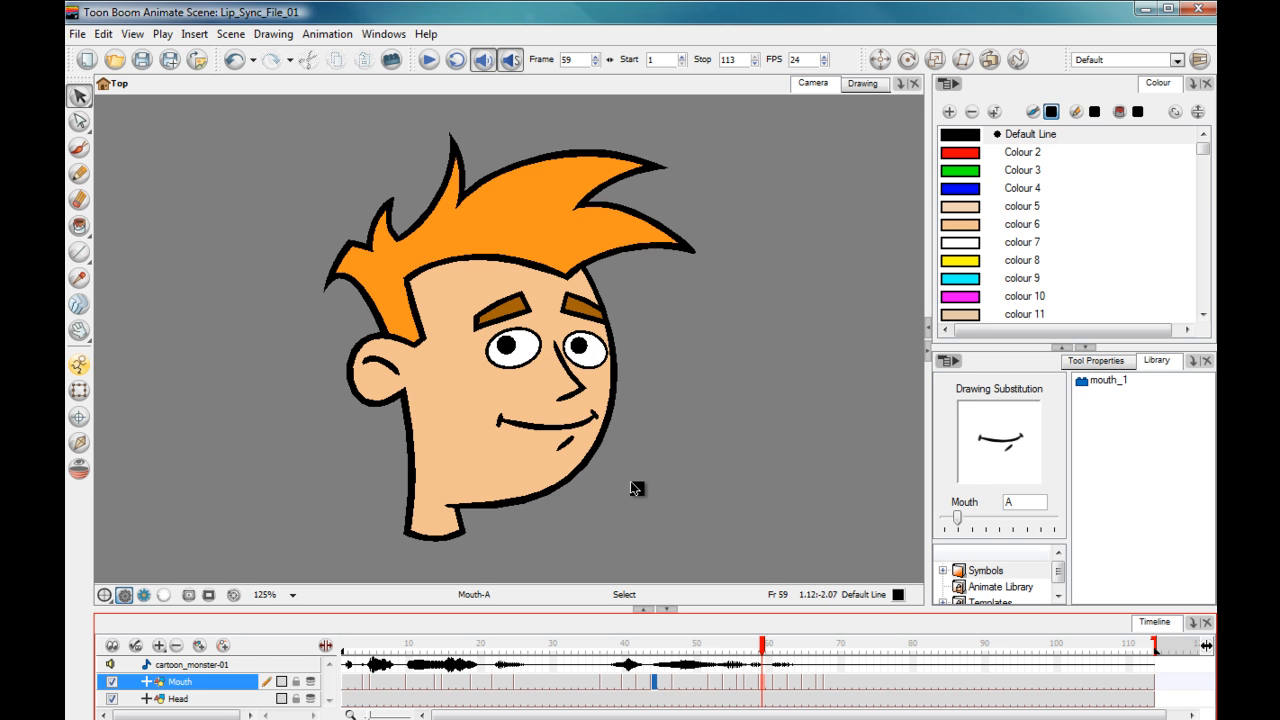
# - Run Auto Lip-Sync Detection on the cartoon_monster-01 sound layer
pyautogui.click(547, 665)
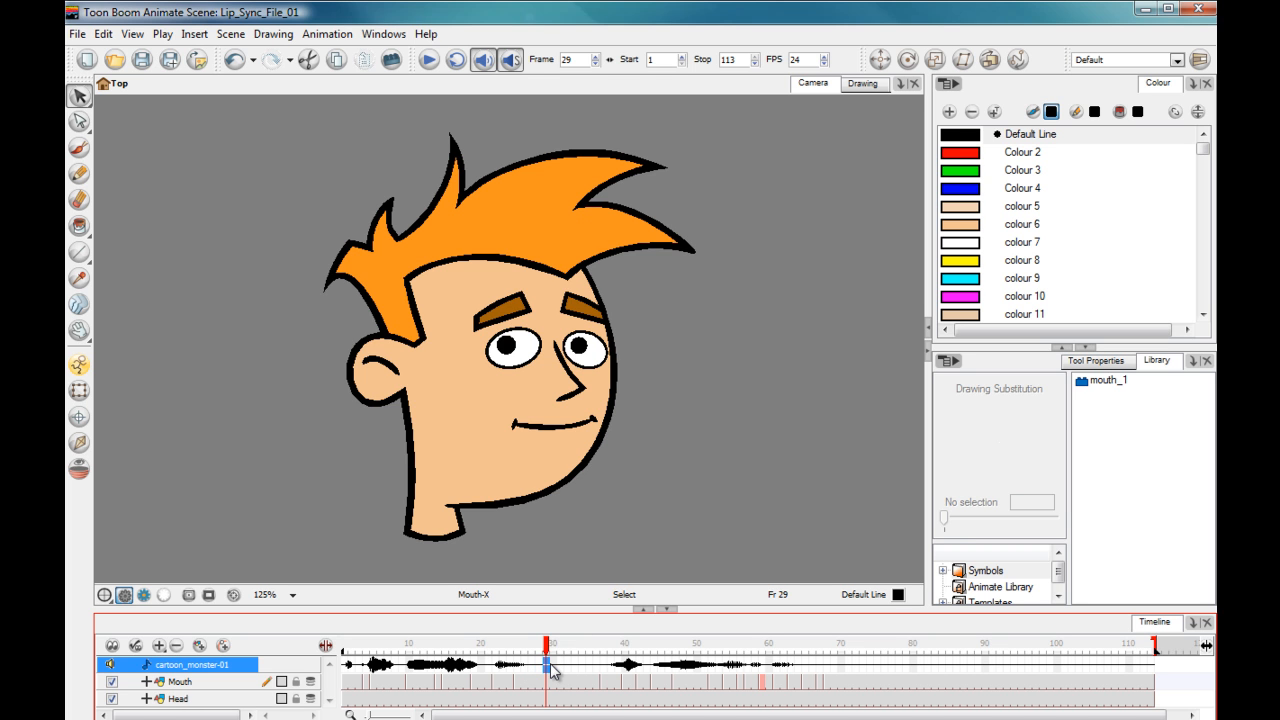
pyautogui.rightClick(551, 670)
pyautogui.moveTo(780, 652)
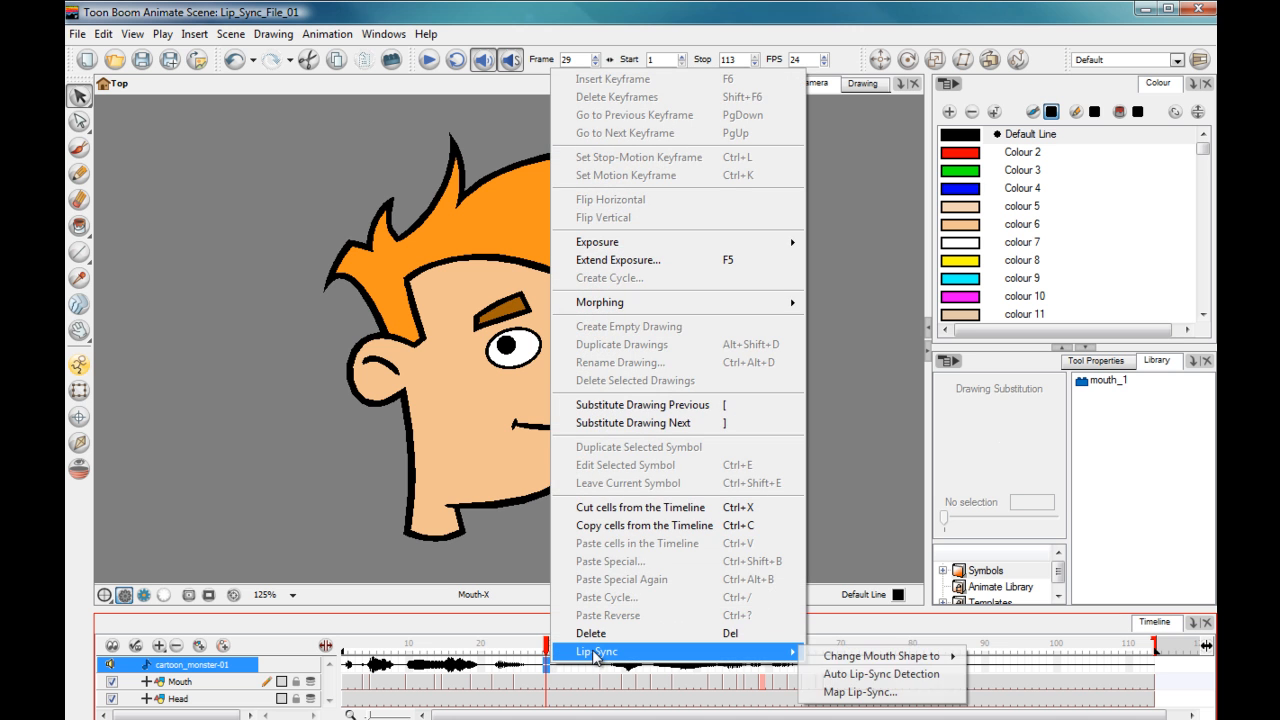
pyautogui.click(830, 674)
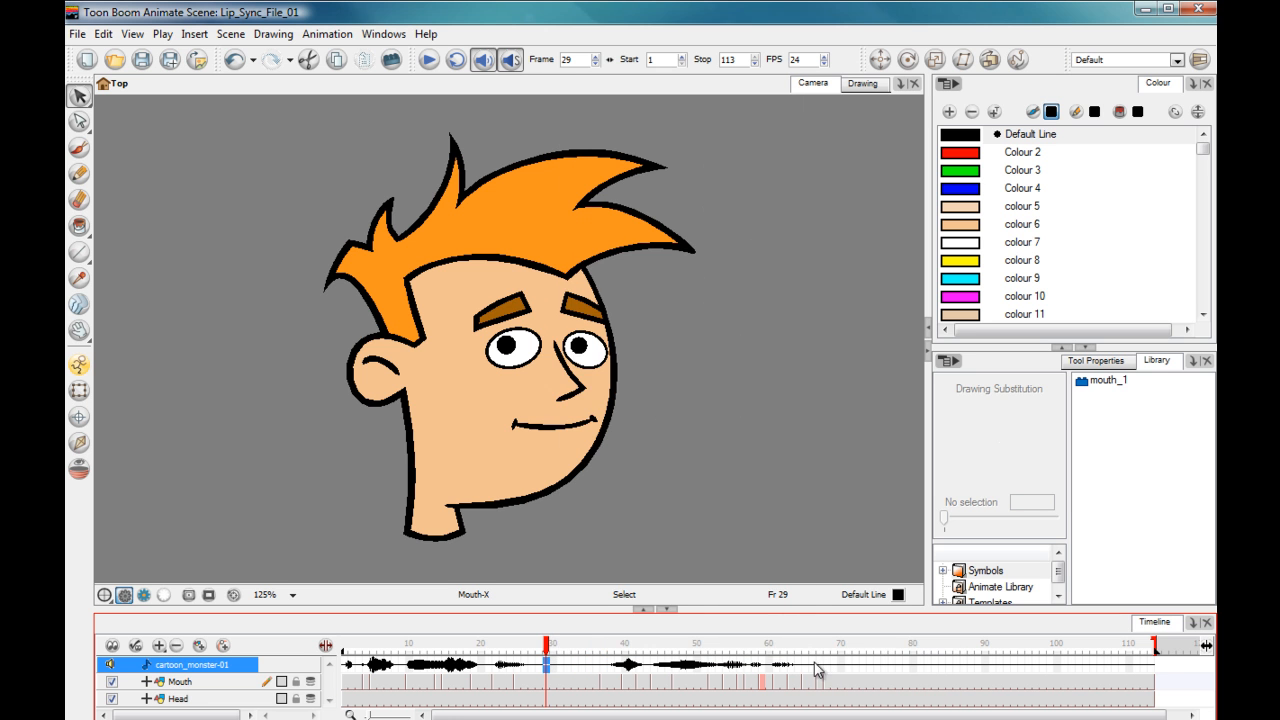
# - Map the cartoon_monster-01 lip-sync to the Mouth layer, keeping the A to G and X drawing mapping
pyautogui.rightClick(548, 672)
pyautogui.moveTo(590, 655)
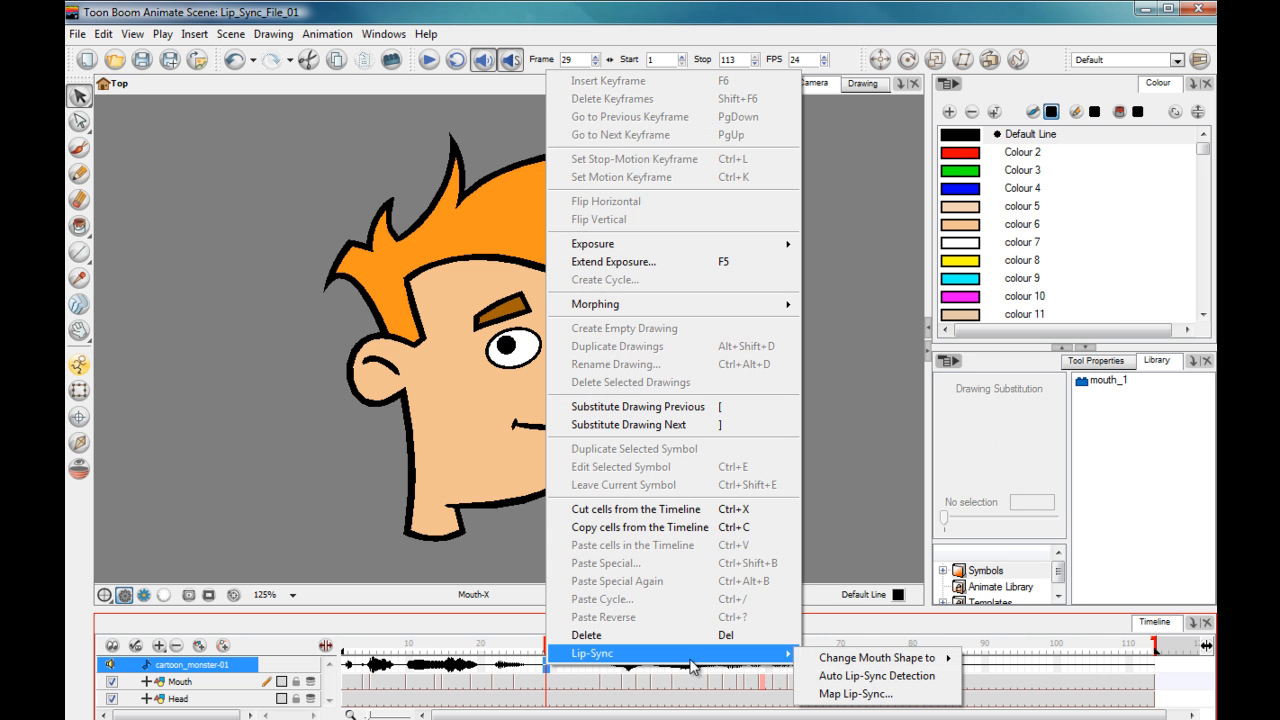
pyautogui.click(834, 692)
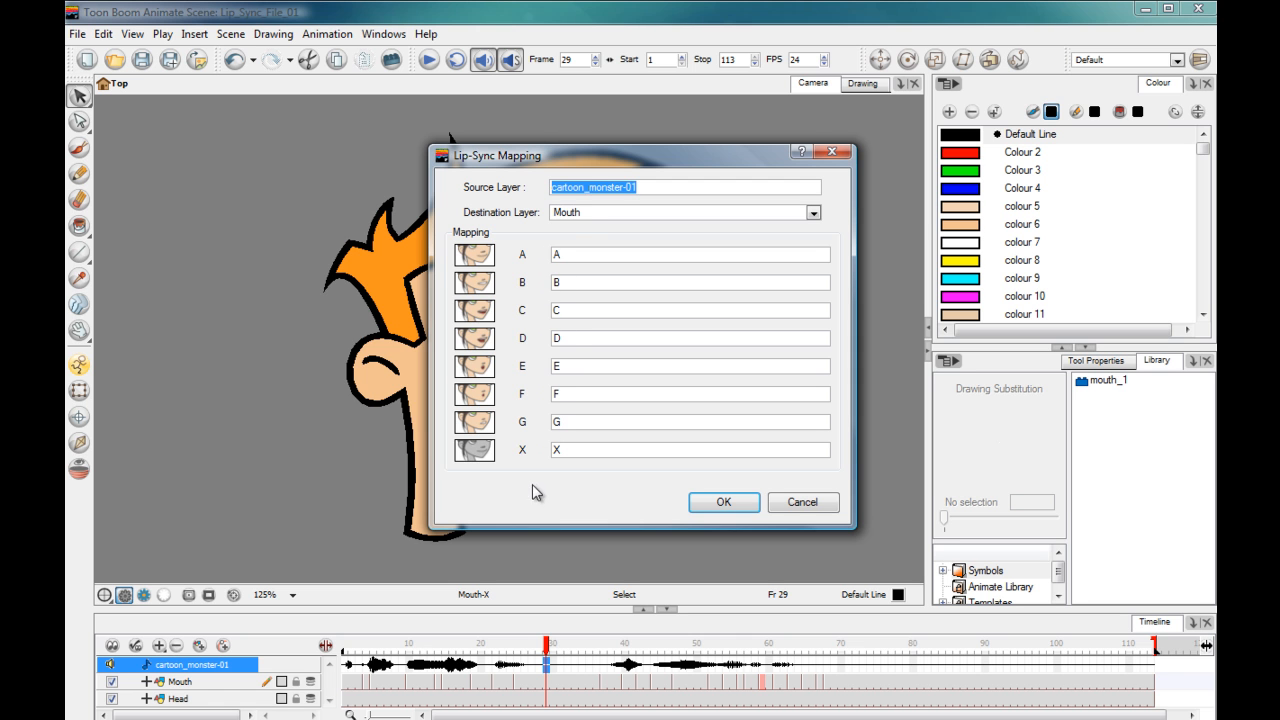
pyautogui.click(571, 216)
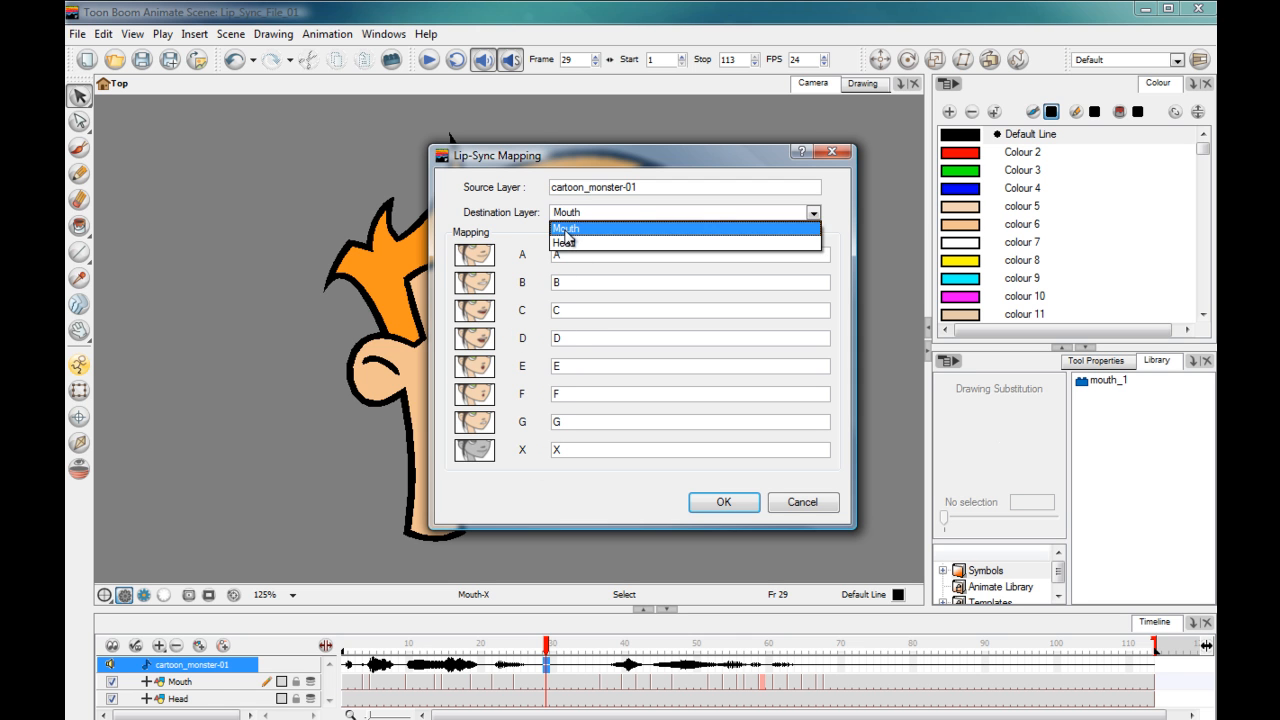
pyautogui.click(566, 229)
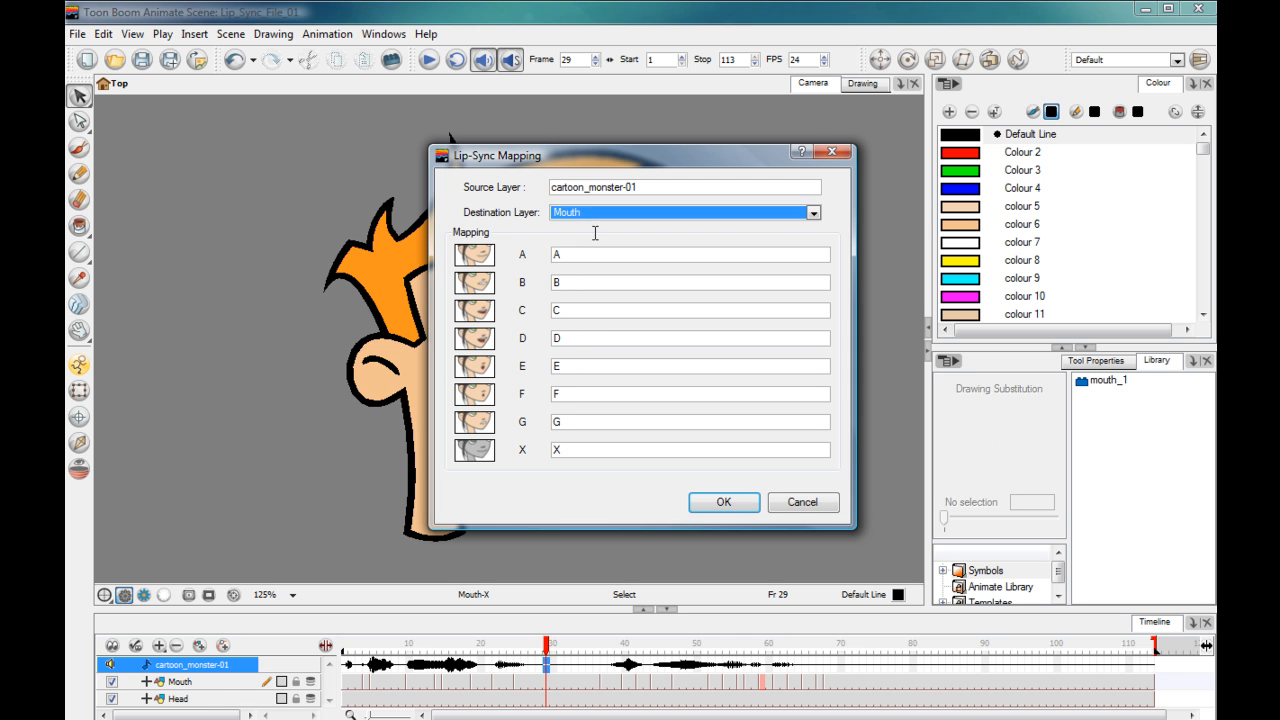
pyautogui.click(723, 502)
# - Turn off sound scrubbing and play the lip-synced scene from frame 1
pyautogui.moveTo(549, 645)
pyautogui.mouseDown()
pyautogui.moveTo(680, 645)
pyautogui.moveTo(326, 648)
pyautogui.mouseUp()
pyautogui.click(510, 60)
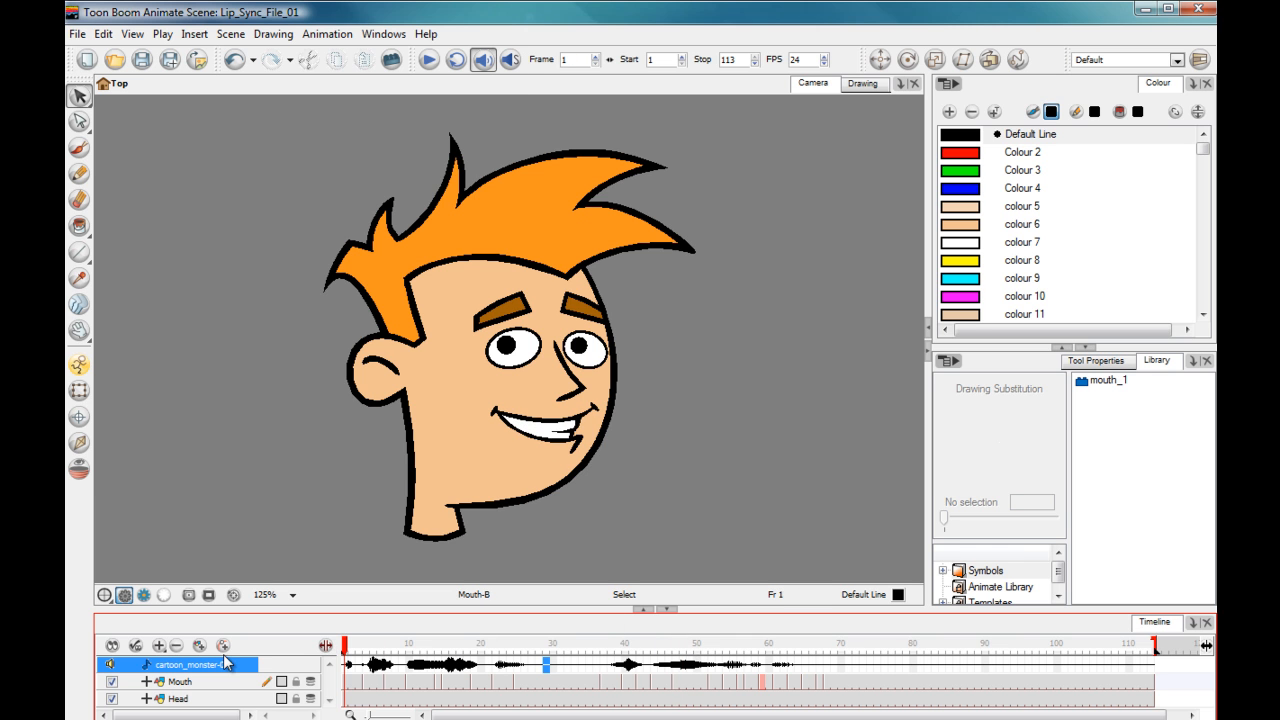
pyautogui.click(416, 61)
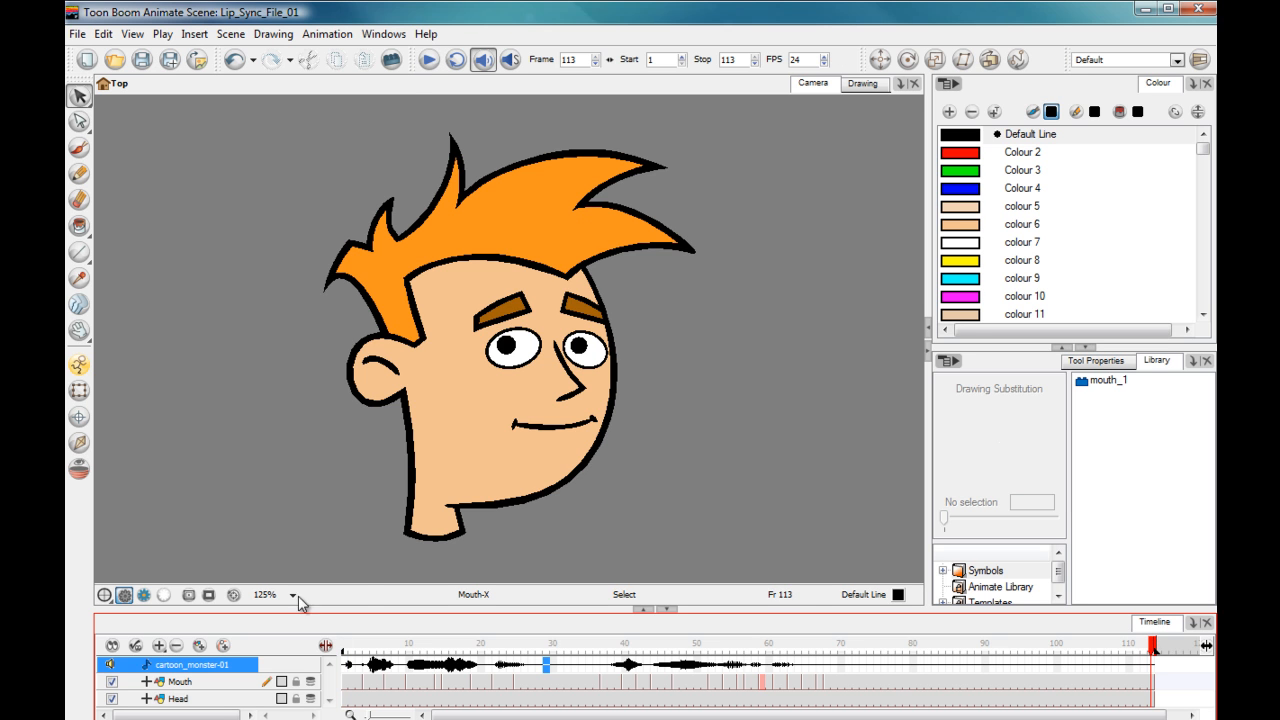
# - Try to substitute drawing 4 for the Mouth drawing at frame 4
pyautogui.click(368, 684)
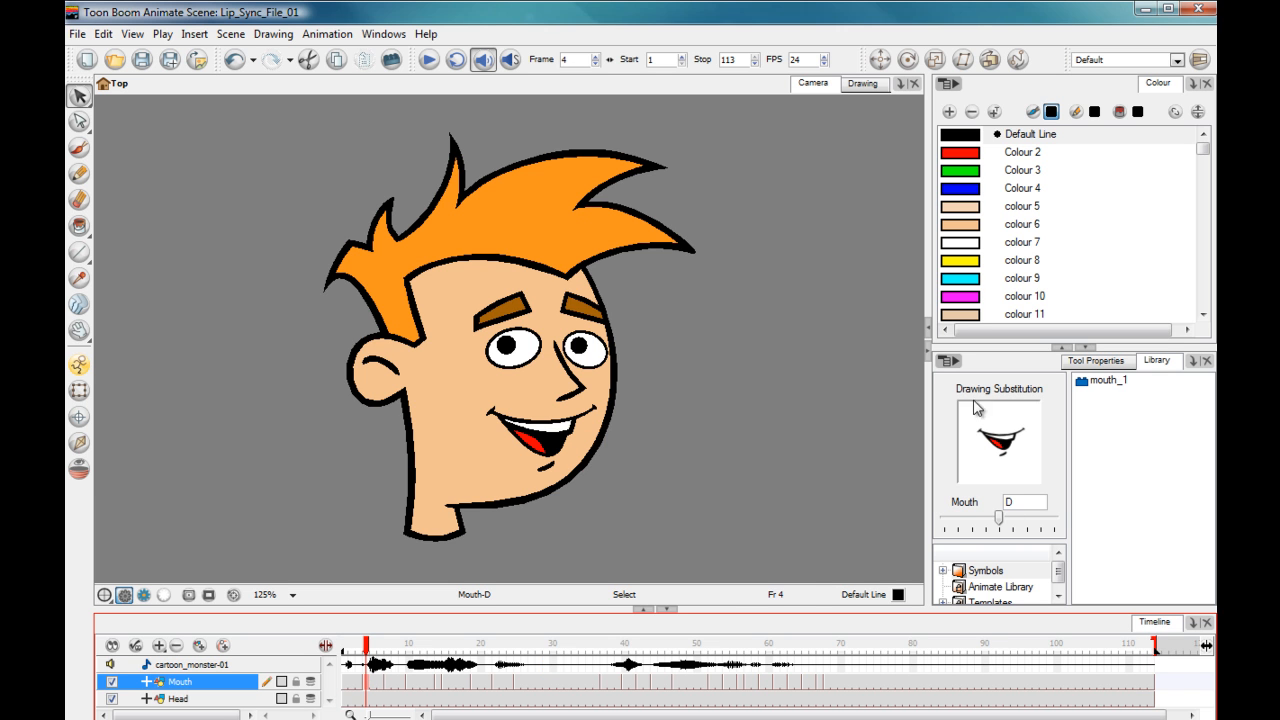
pyautogui.click(1013, 502)
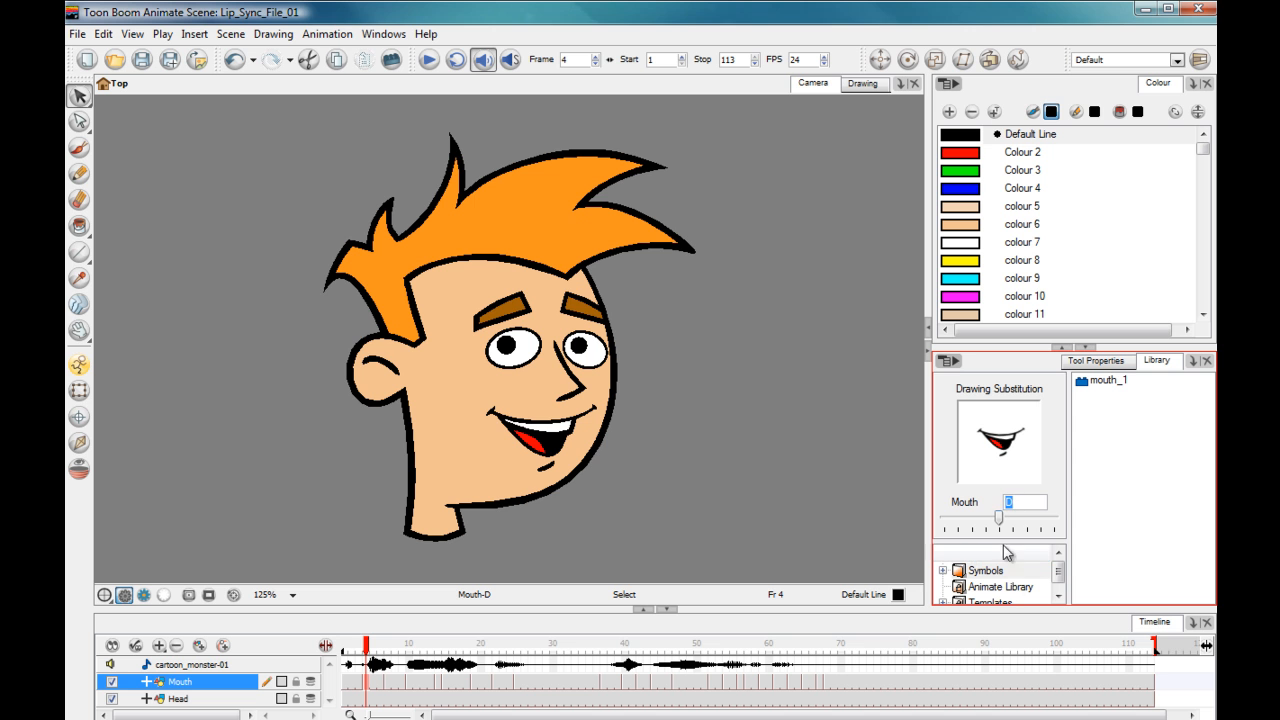
pyautogui.write('4')
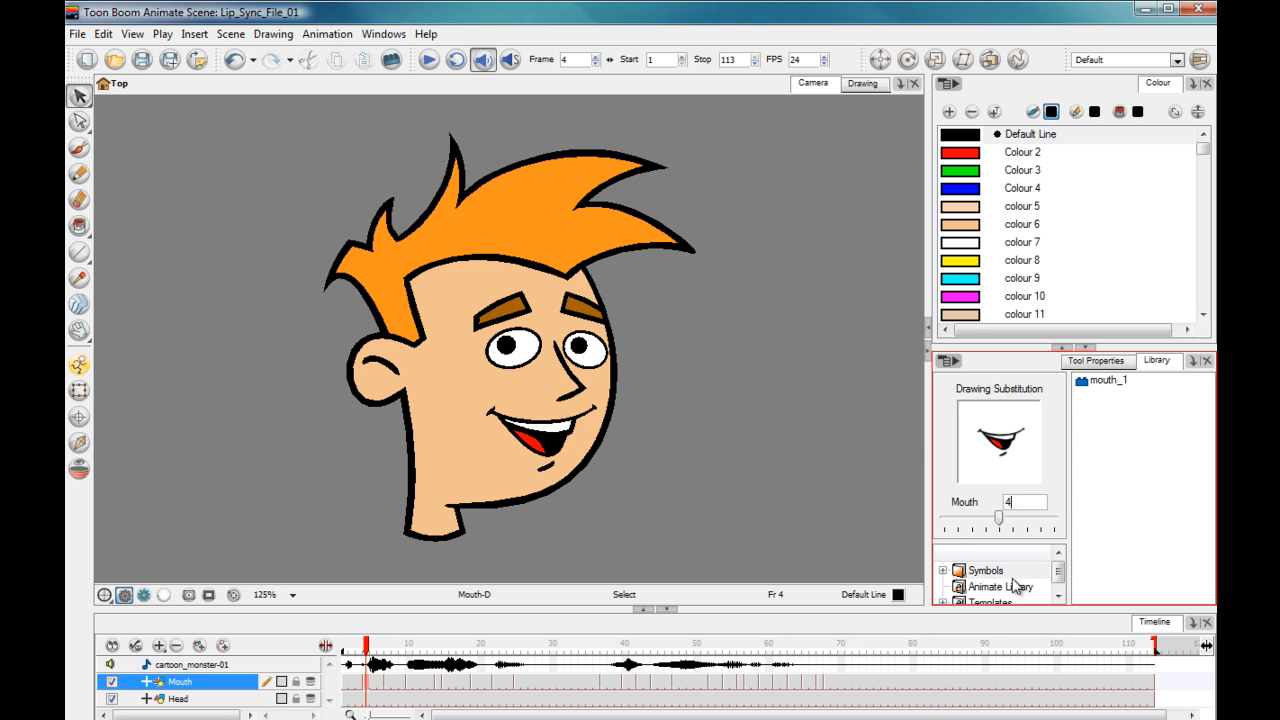
pyautogui.press('Return')
pyautogui.click(628, 392)
pyautogui.moveTo(1000, 522)
pyautogui.mouseDown()
pyautogui.moveTo(986, 523)
pyautogui.moveTo(1000, 521)
pyautogui.mouseUp()
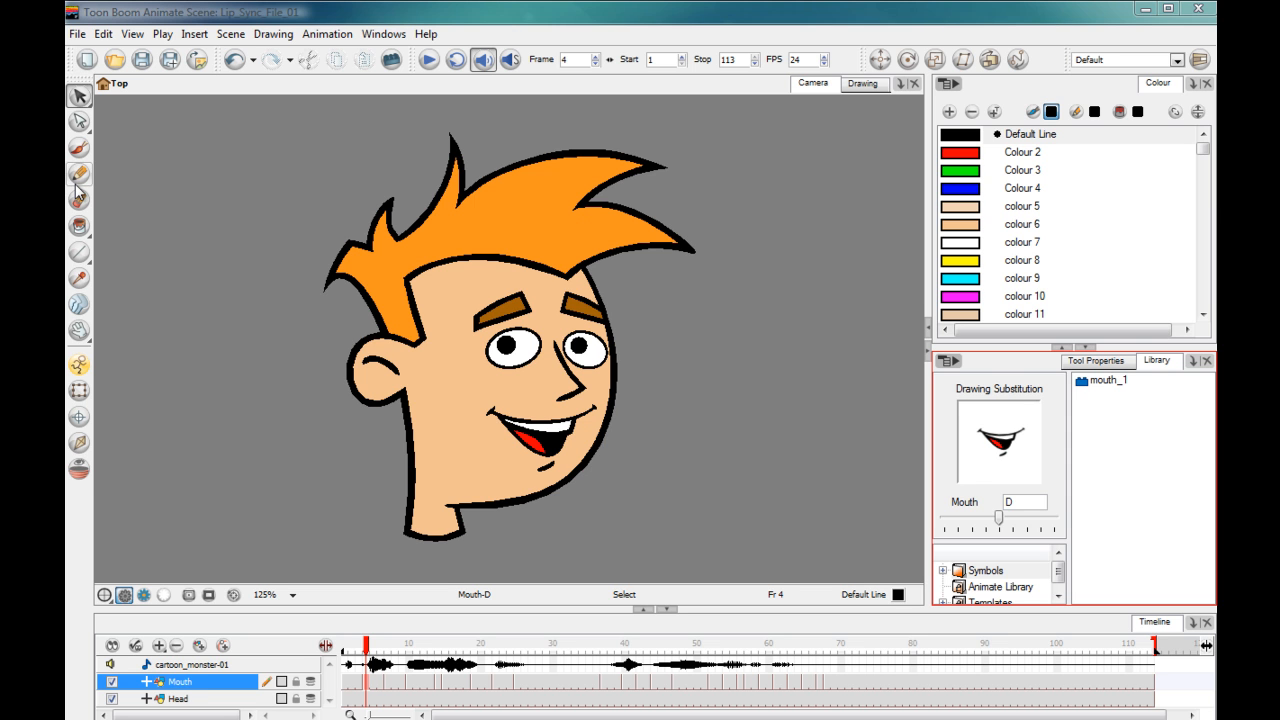
# - Turn on sound scrubbing and scrub the timeline from frame 4 to about frame 14
pyautogui.click(510, 61)
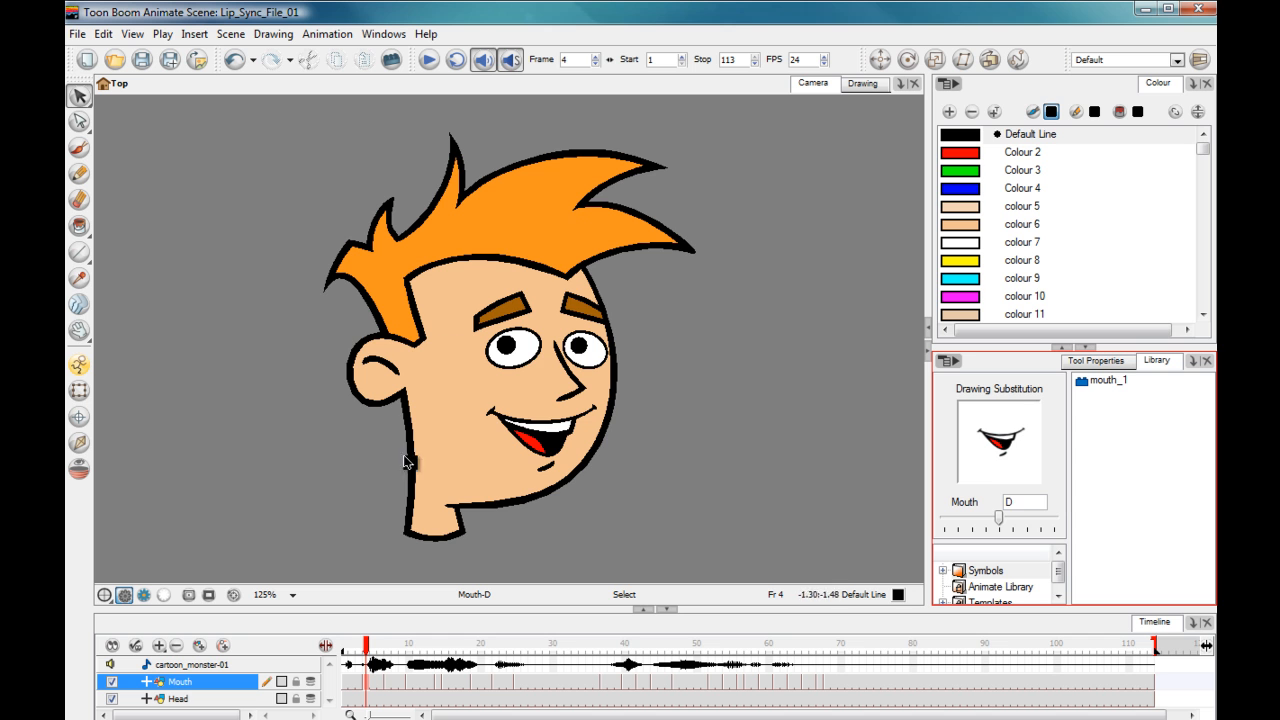
pyautogui.moveTo(370, 650); pyautogui.dragTo(438, 650)
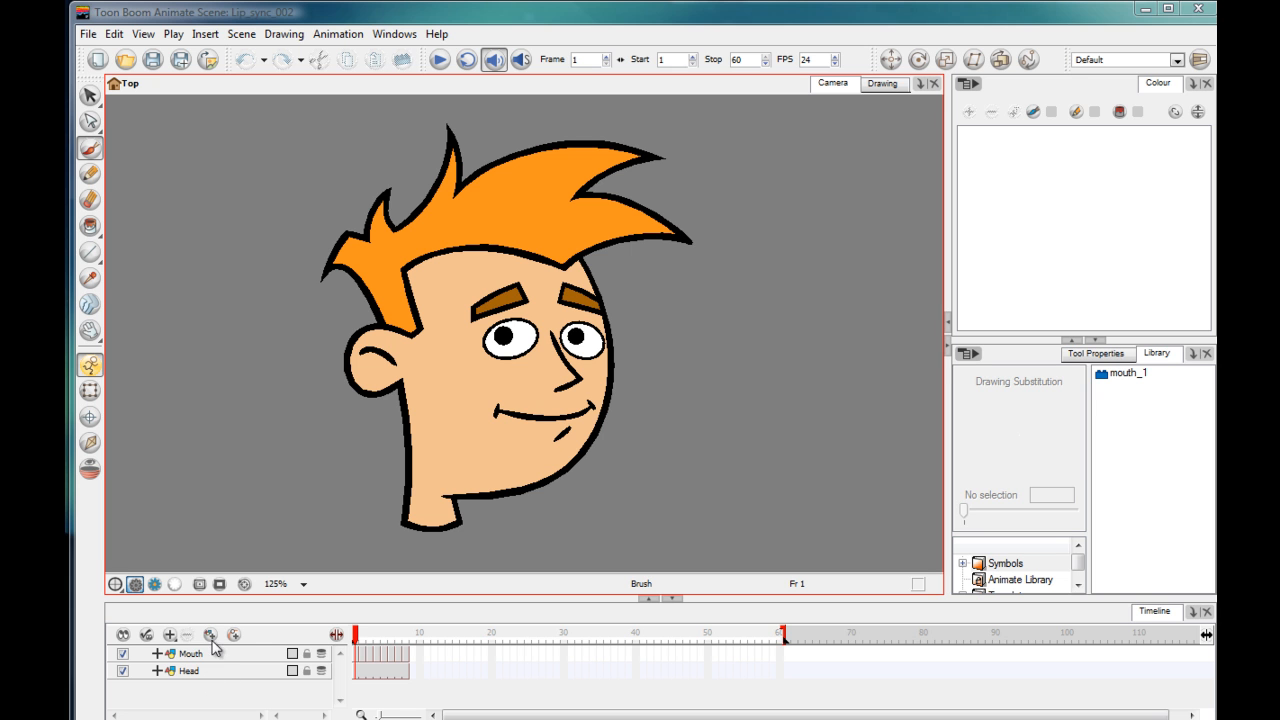
# - Add a new drawing layer above the Mouth layer in the Lip_sync_002 scene
pyautogui.click(170, 634)
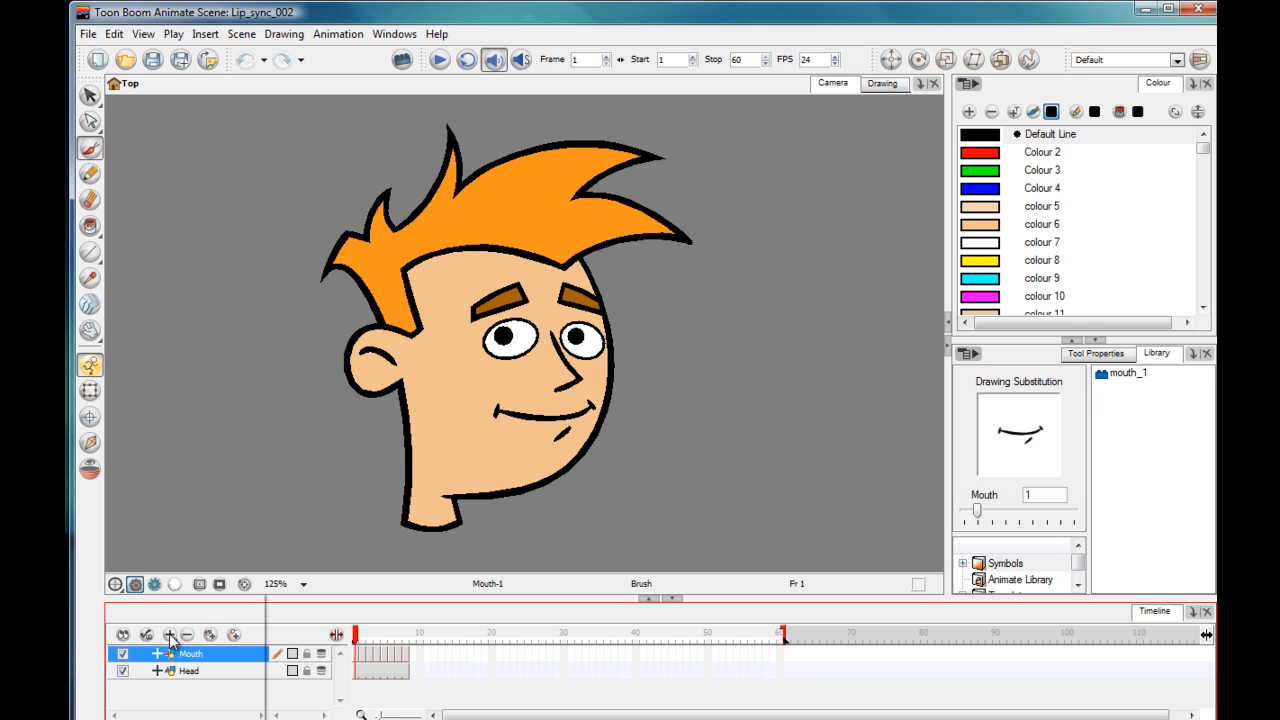
pyautogui.click(199, 601)
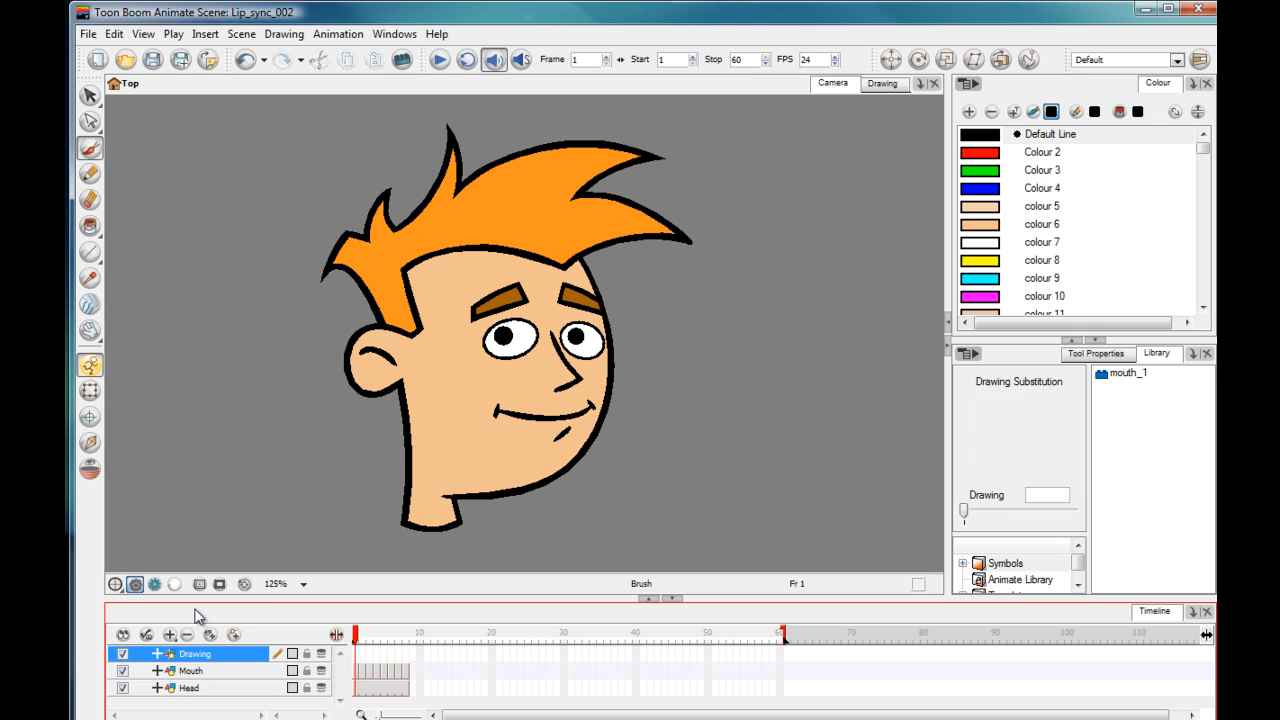
# - Brush a test scribble beside the head at frame 1 of the Drawing layer, and undo it
pyautogui.click(356, 654)
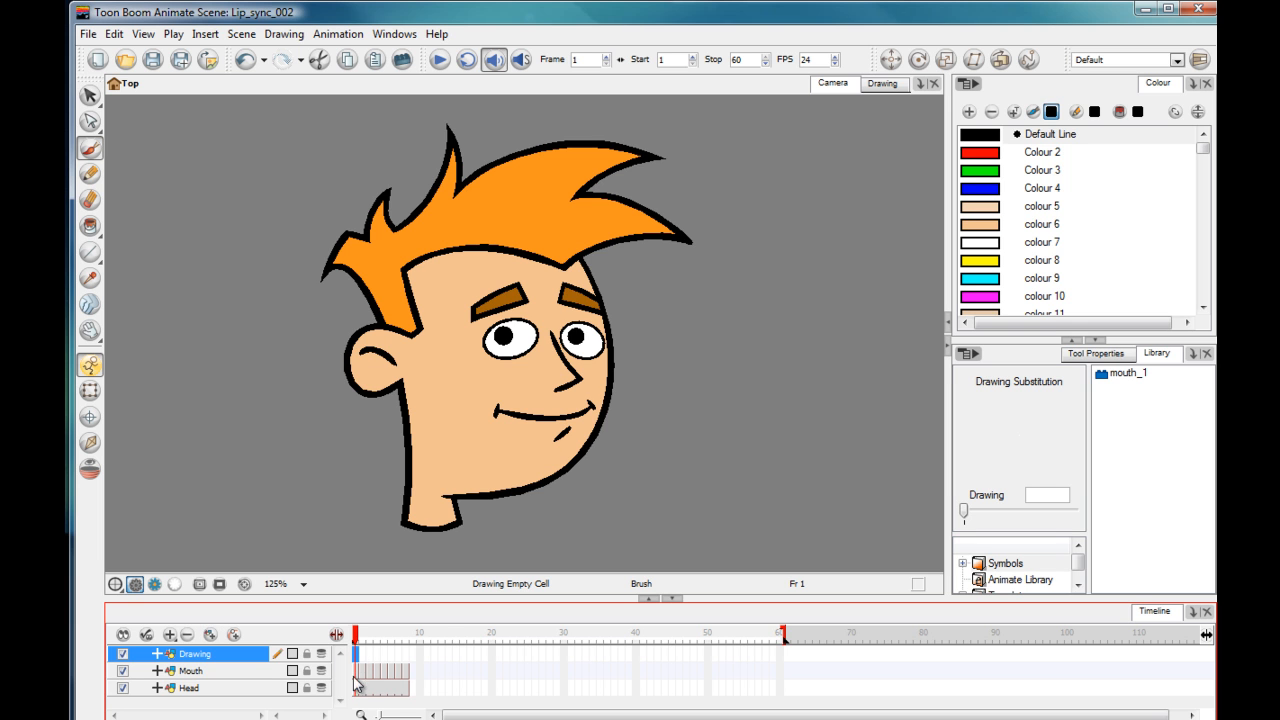
pyautogui.moveTo(240, 229)
pyautogui.mouseDown()
pyautogui.moveTo(246, 277)
pyautogui.moveTo(228, 288)
pyautogui.mouseUp()
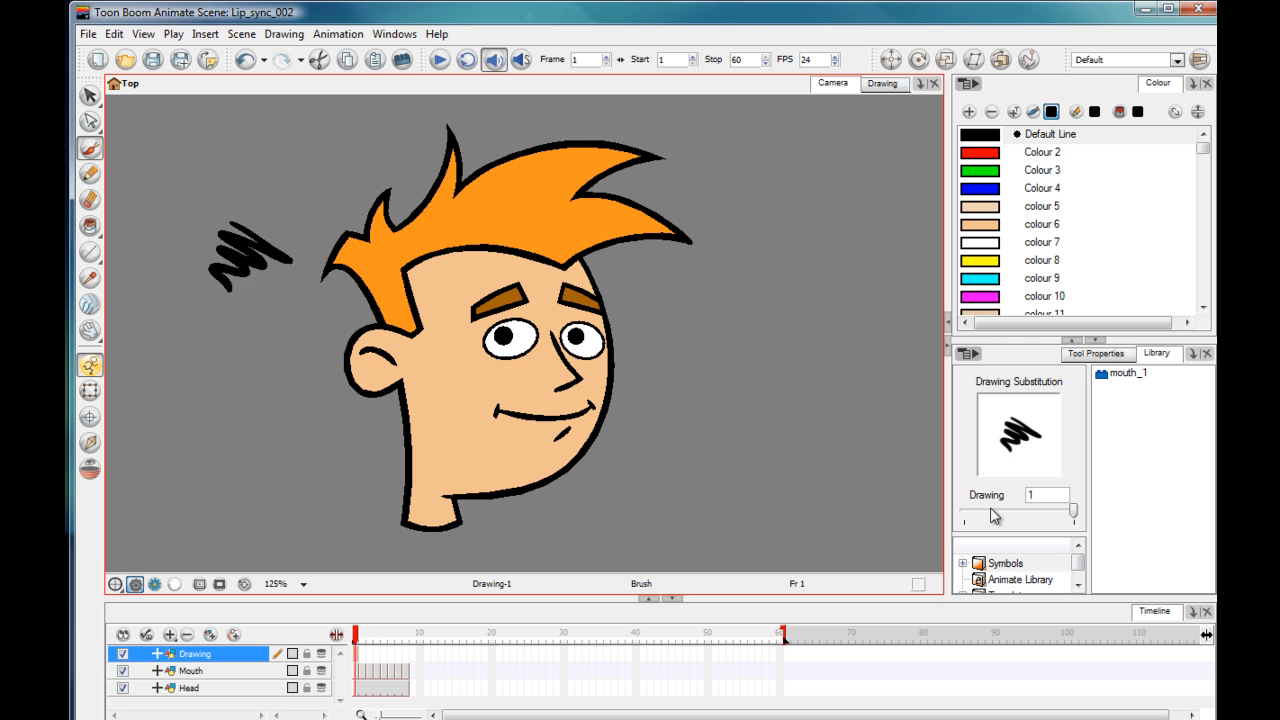
pyautogui.hotkey('ctrl', 'z')
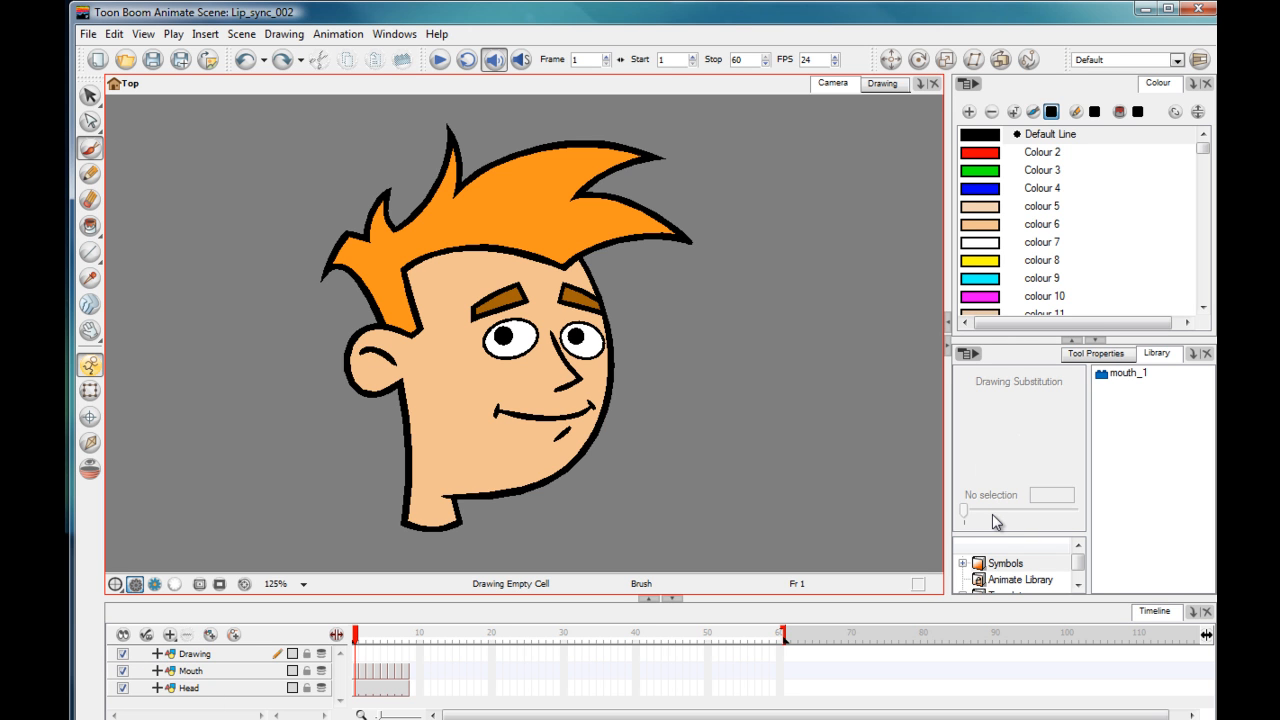
pyautogui.click(363, 637)
pyautogui.moveTo(363, 637)
pyautogui.mouseDown()
pyautogui.moveTo(383, 638)
pyautogui.moveTo(356, 638)
pyautogui.mouseUp()
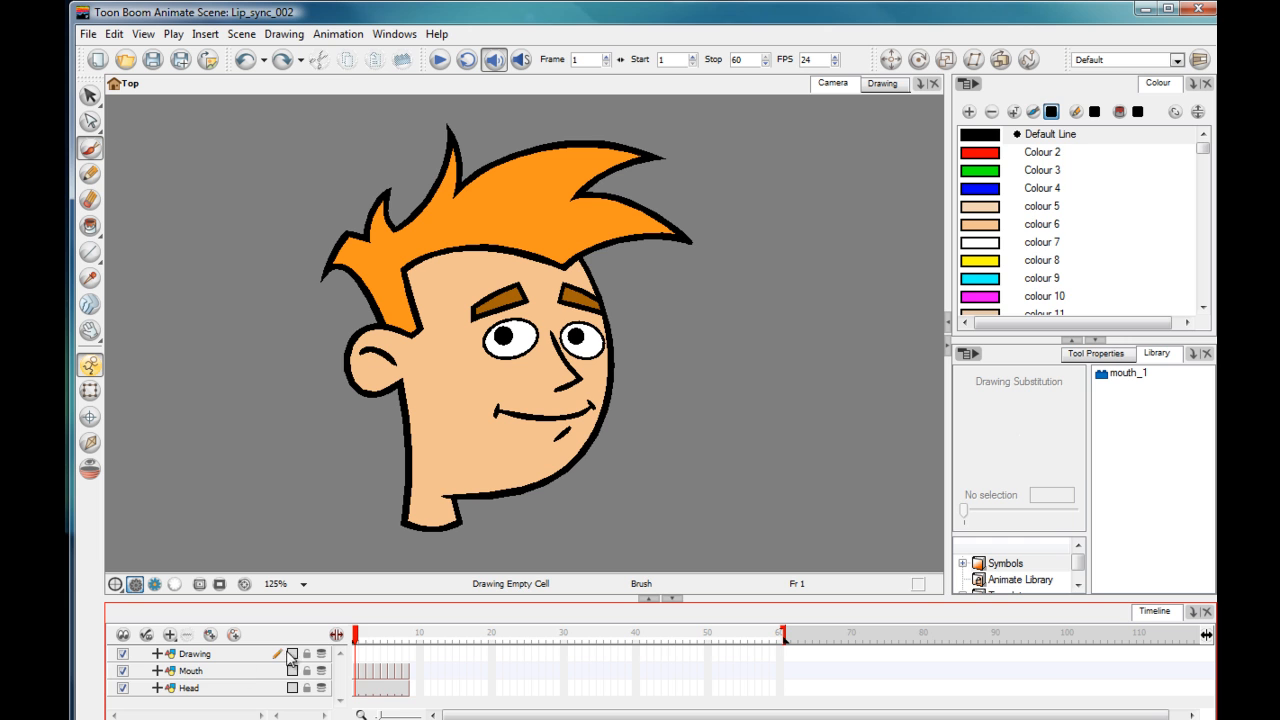
# - Review the Mouth layer's drawings at frames 1 to 8 one by one, and return to frame 1
pyautogui.click(357, 675)
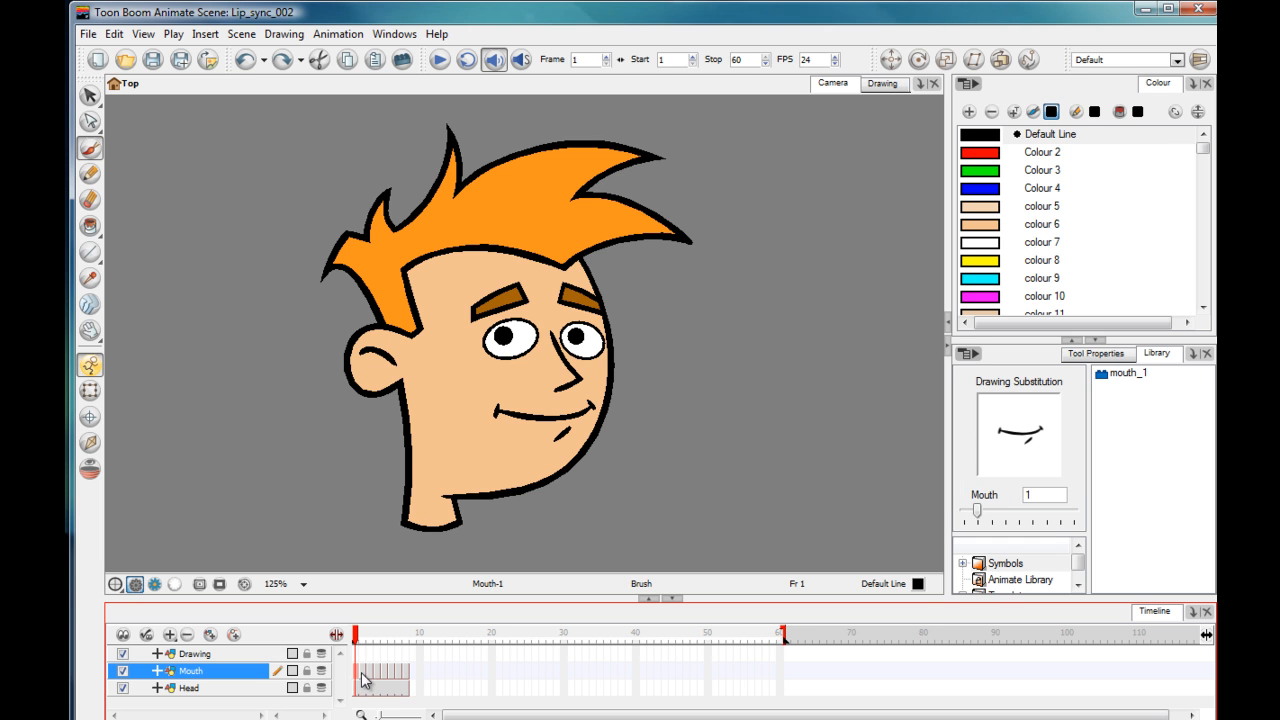
pyautogui.click(364, 676)
pyautogui.click(370, 680)
pyautogui.click(377, 679)
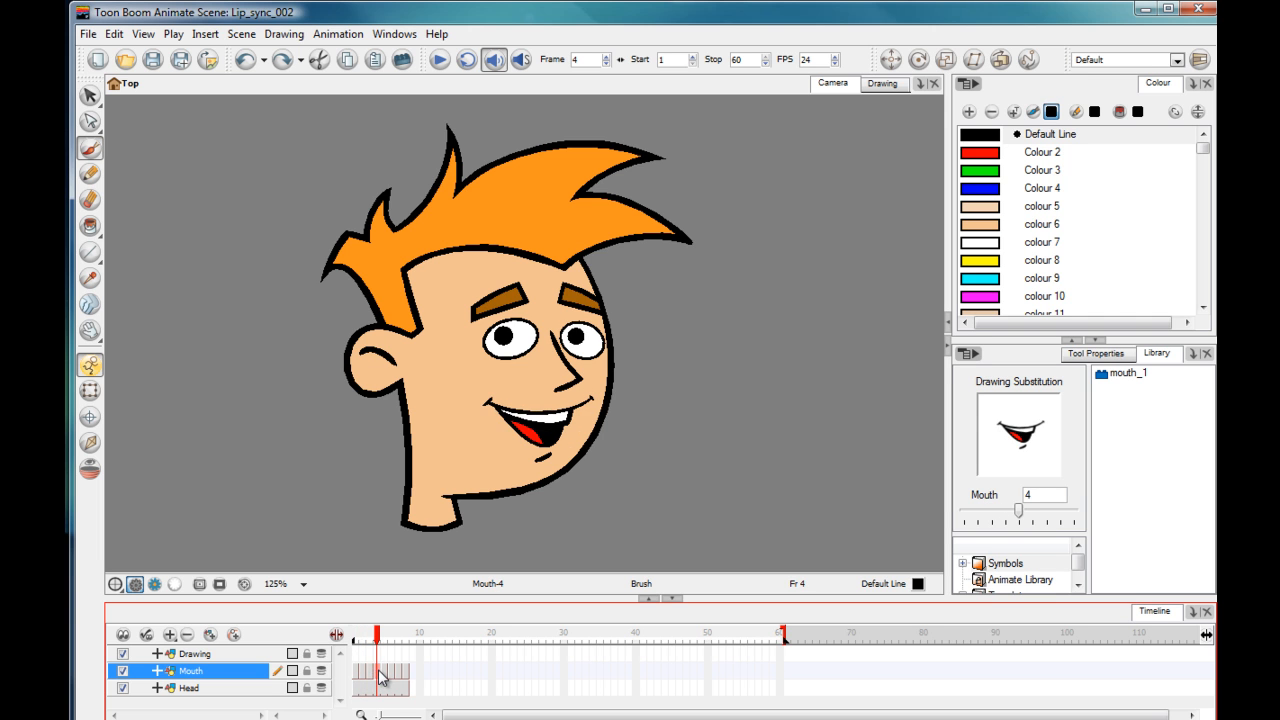
pyautogui.click(385, 679)
pyautogui.click(393, 679)
pyautogui.click(399, 679)
pyautogui.click(406, 679)
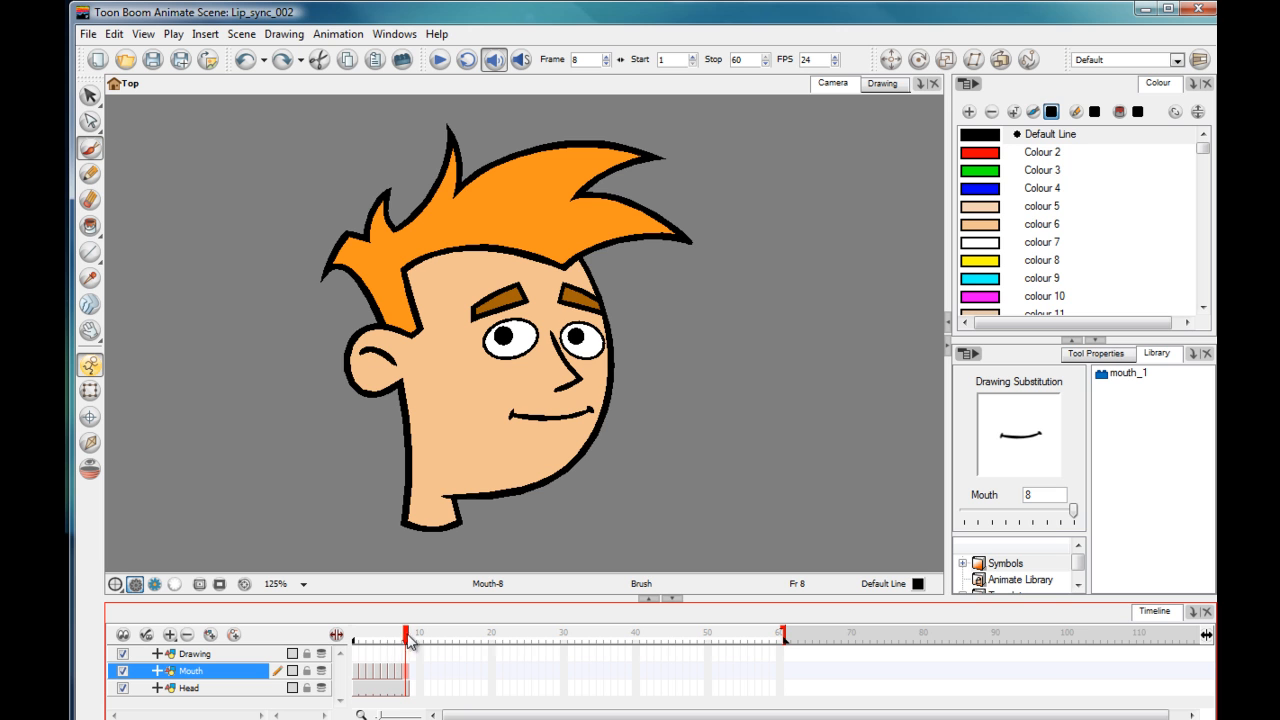
pyautogui.moveTo(408, 634); pyautogui.dragTo(362, 637)
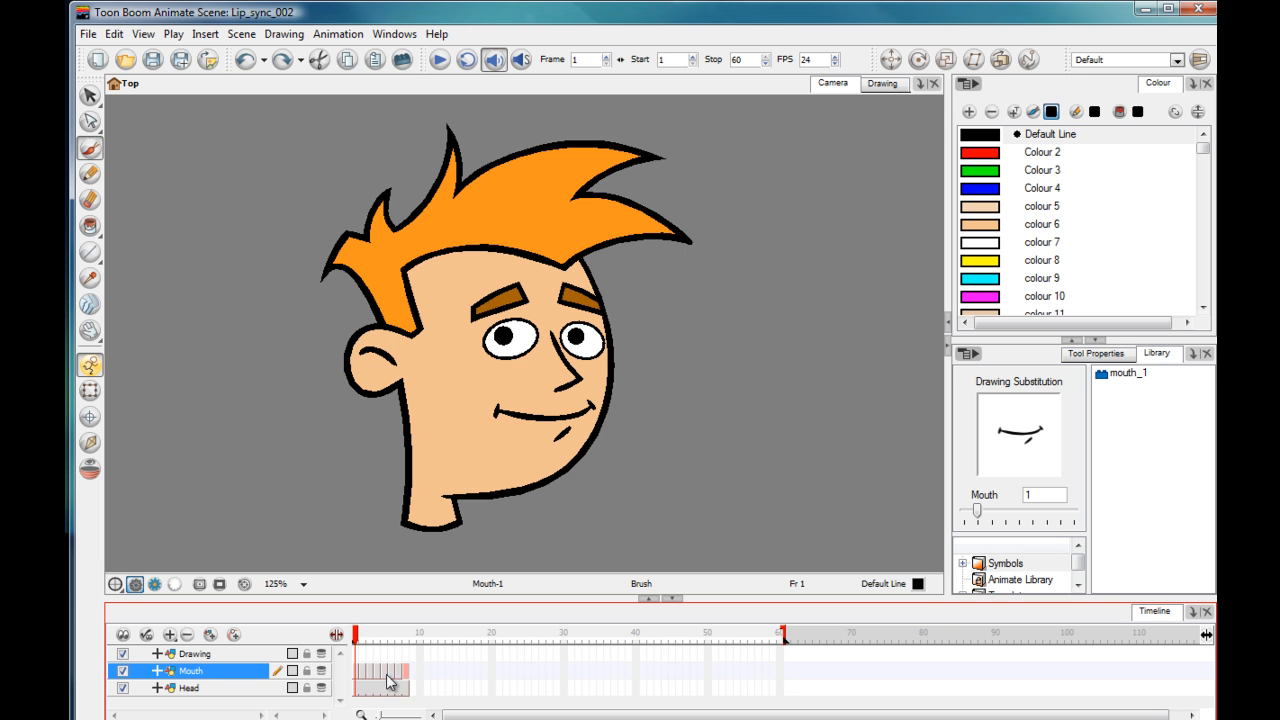
# - Create an empty drawing at frame 1 of the Drawing layer
pyautogui.click(358, 655)
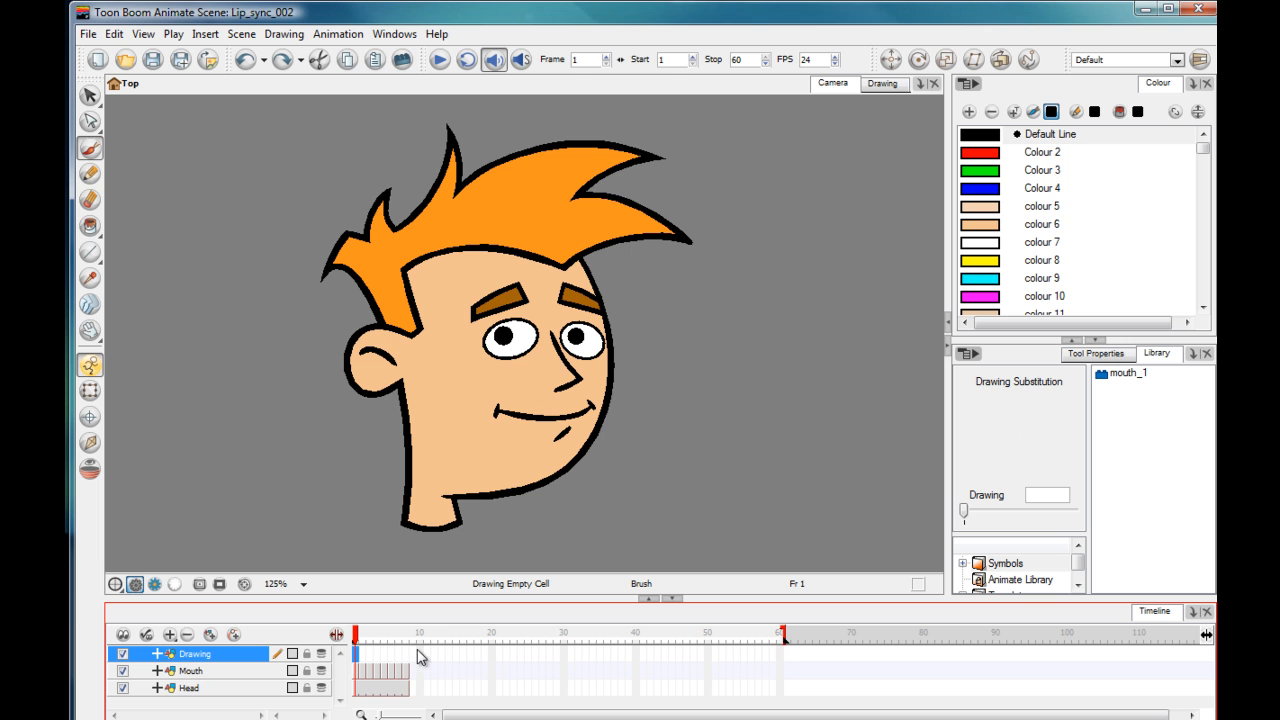
pyautogui.rightClick(360, 664)
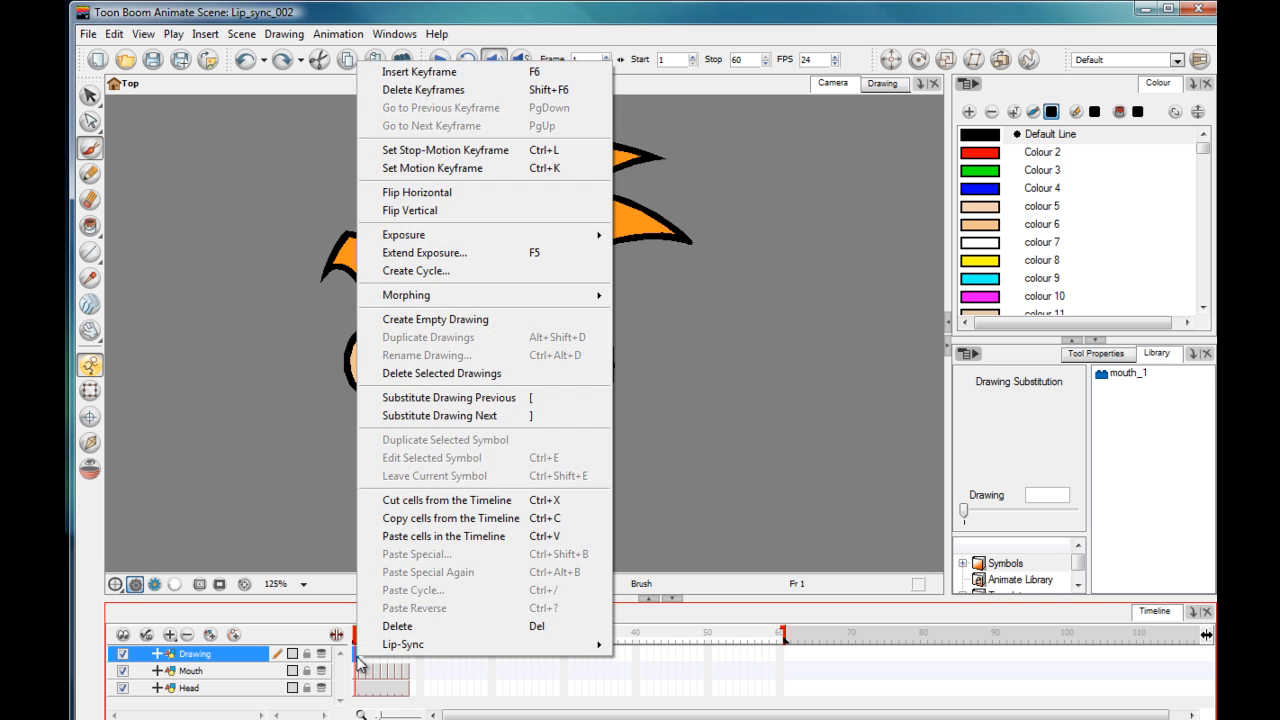
pyautogui.click(458, 320)
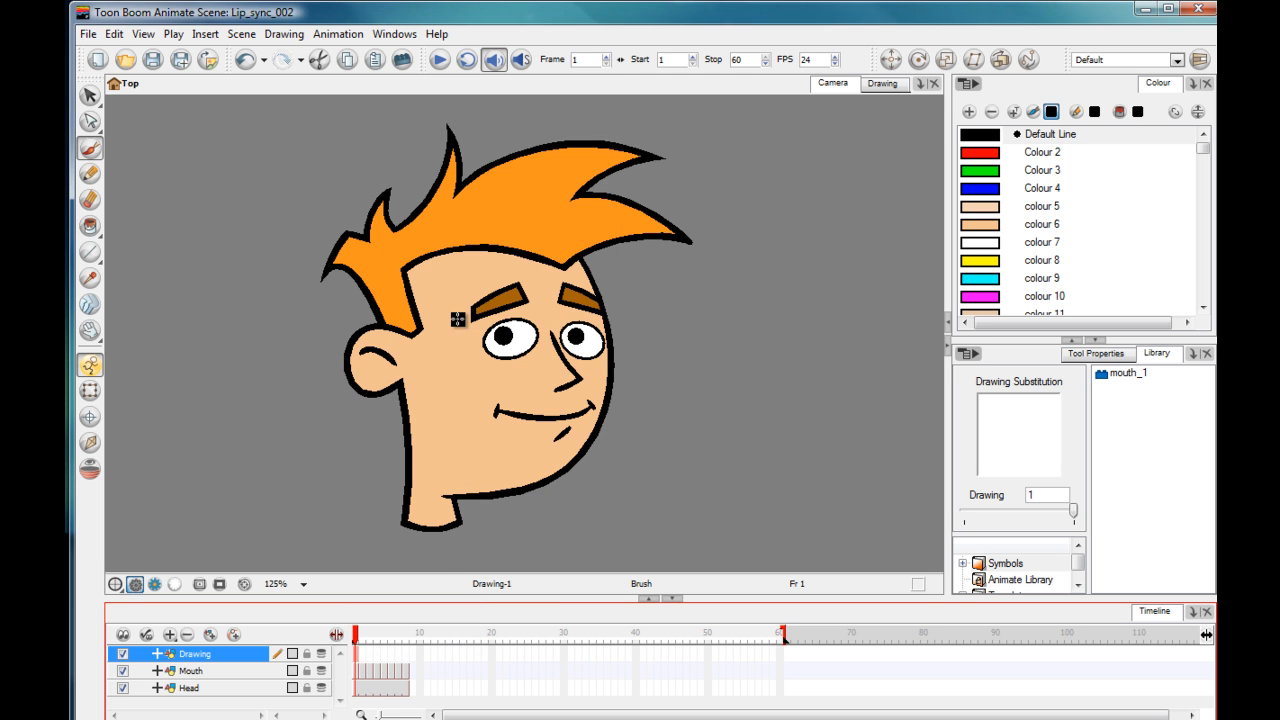
pyautogui.click(373, 653)
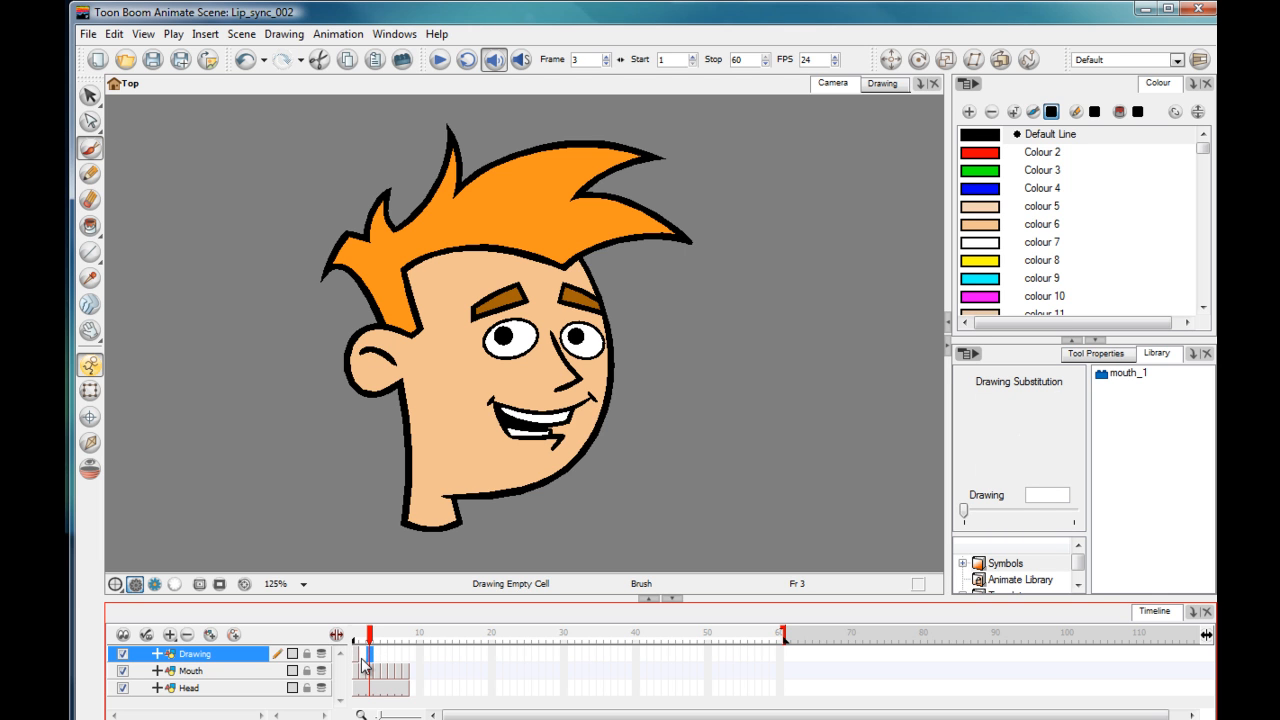
pyautogui.click(358, 658)
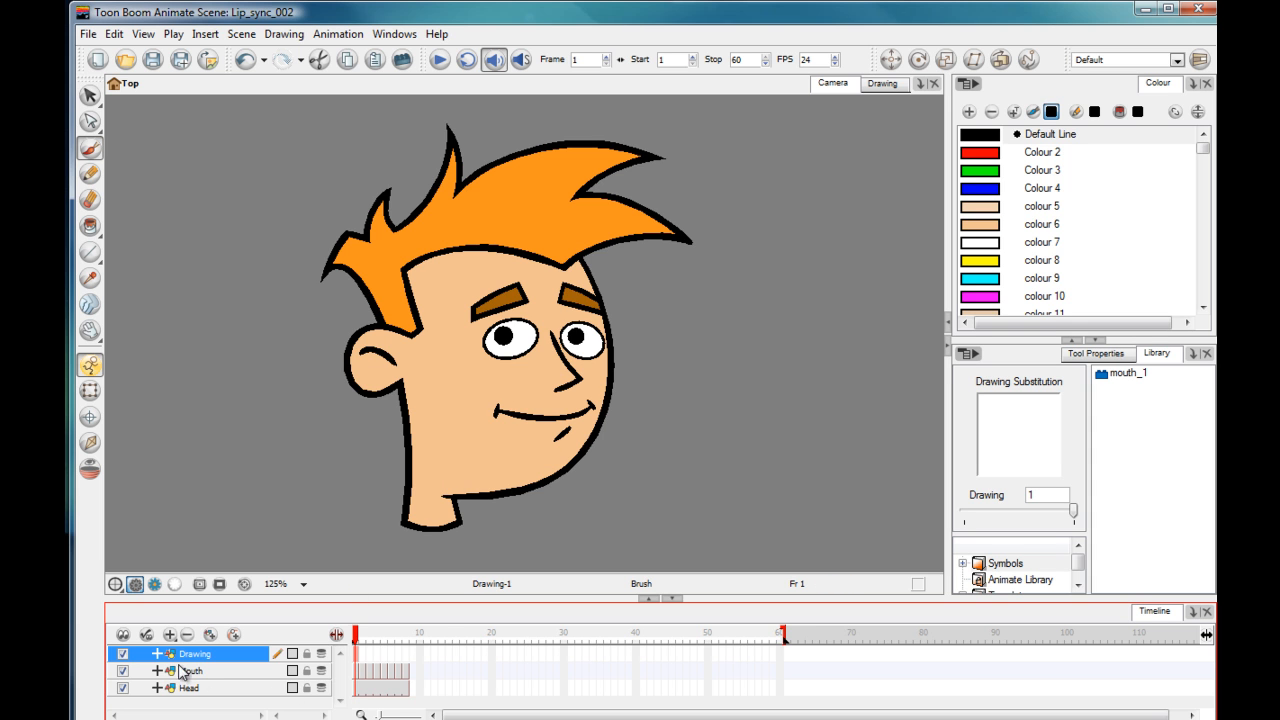
# - Lock the Mouth layer and select frame 1 of the Drawing layer
pyautogui.click(311, 677)
pyautogui.click(360, 654)
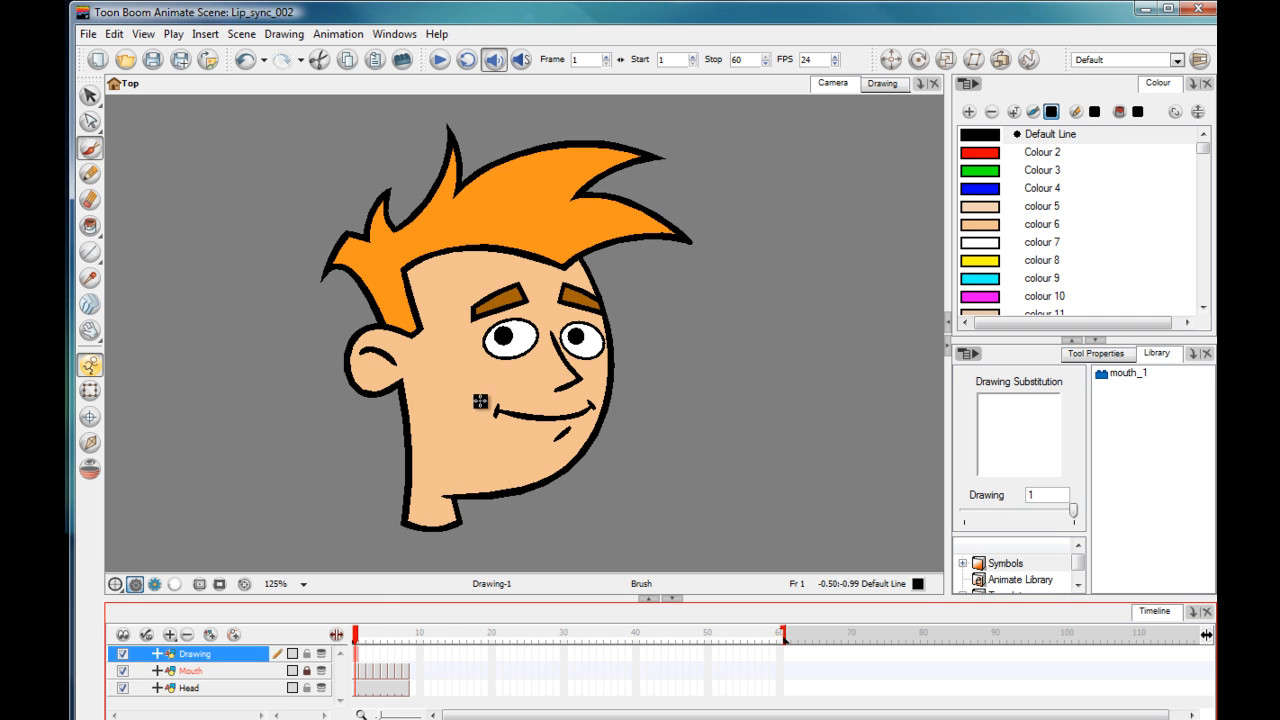
# - Trace the closed smile, its corner creases and the chin mark with the Brush in red Colour 2 on the Drawing layer
pyautogui.click(90, 96)
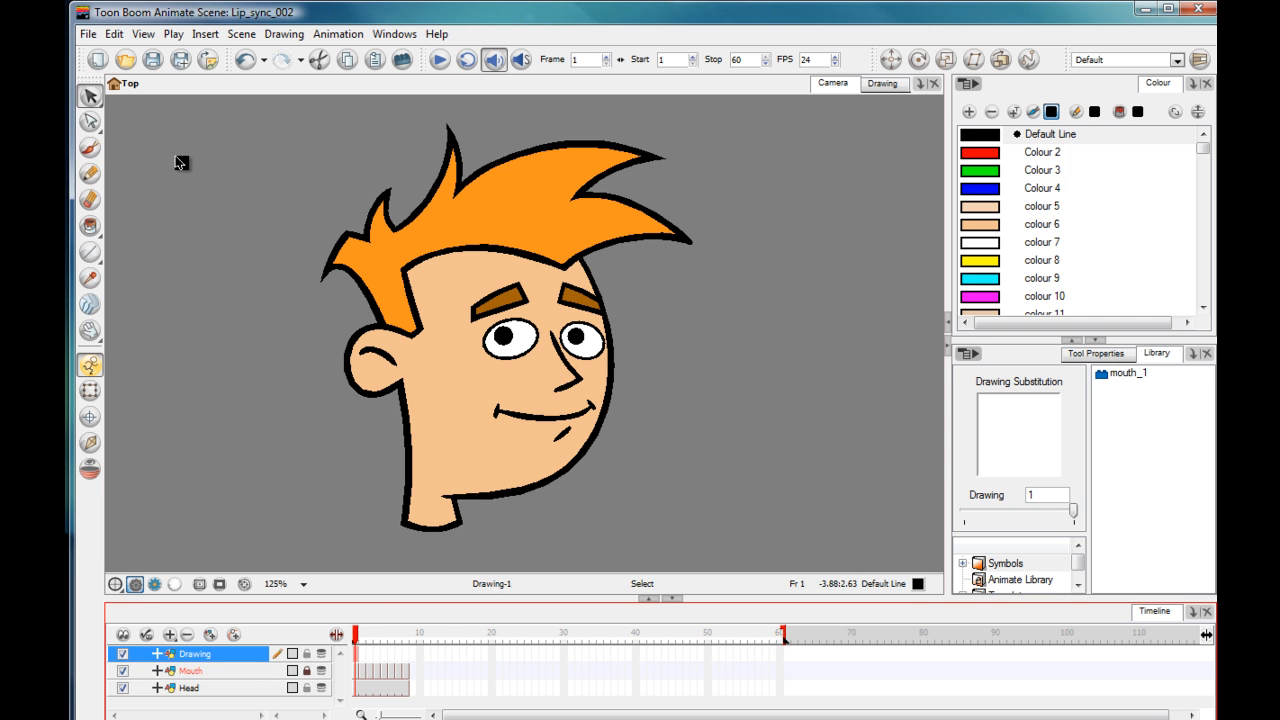
pyautogui.click(184, 171)
pyautogui.scroll(1, 248, 250)
pyautogui.scroll(1, 248, 295)
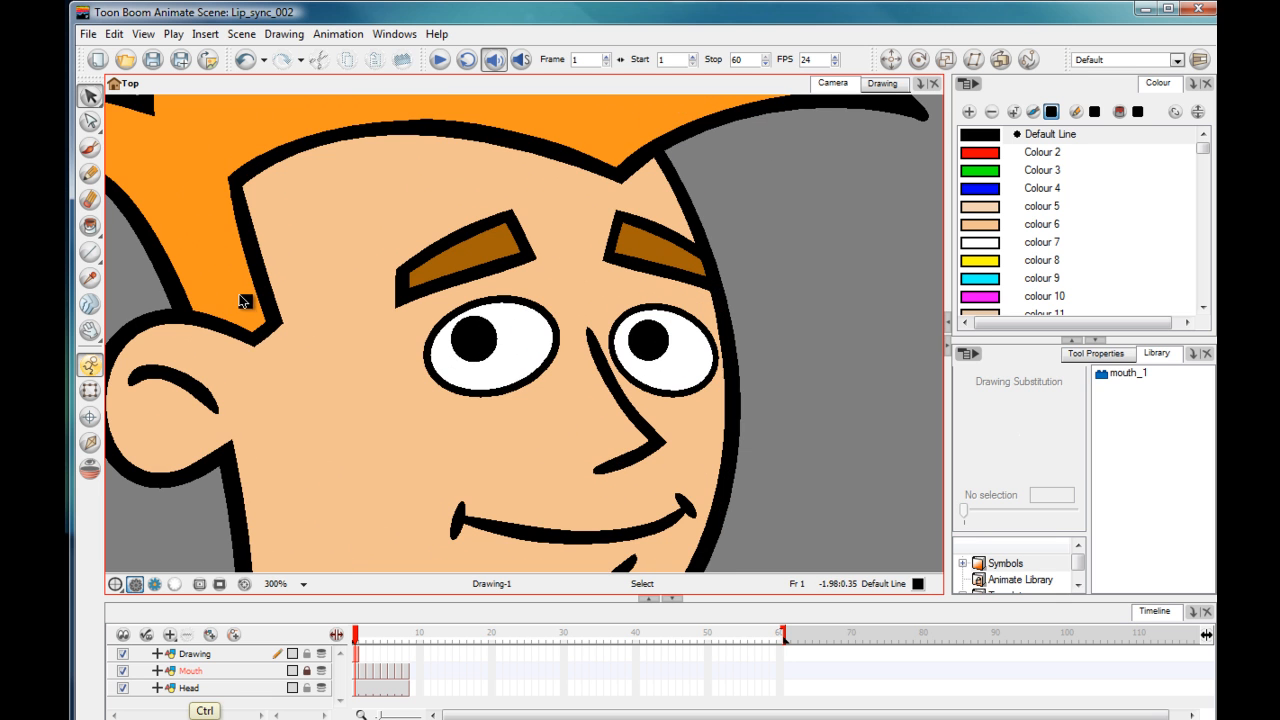
pyautogui.press('space')
pyautogui.moveTo(237, 412); pyautogui.dragTo(255, 297)
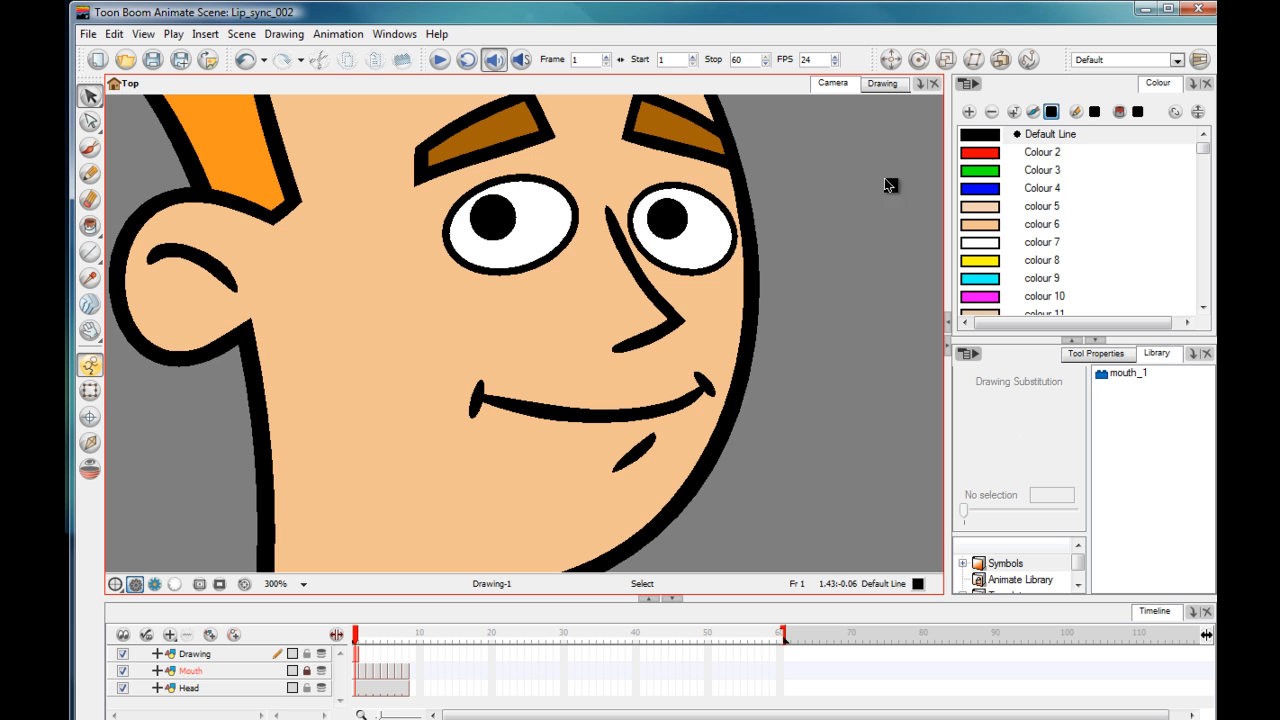
pyautogui.click(980, 156)
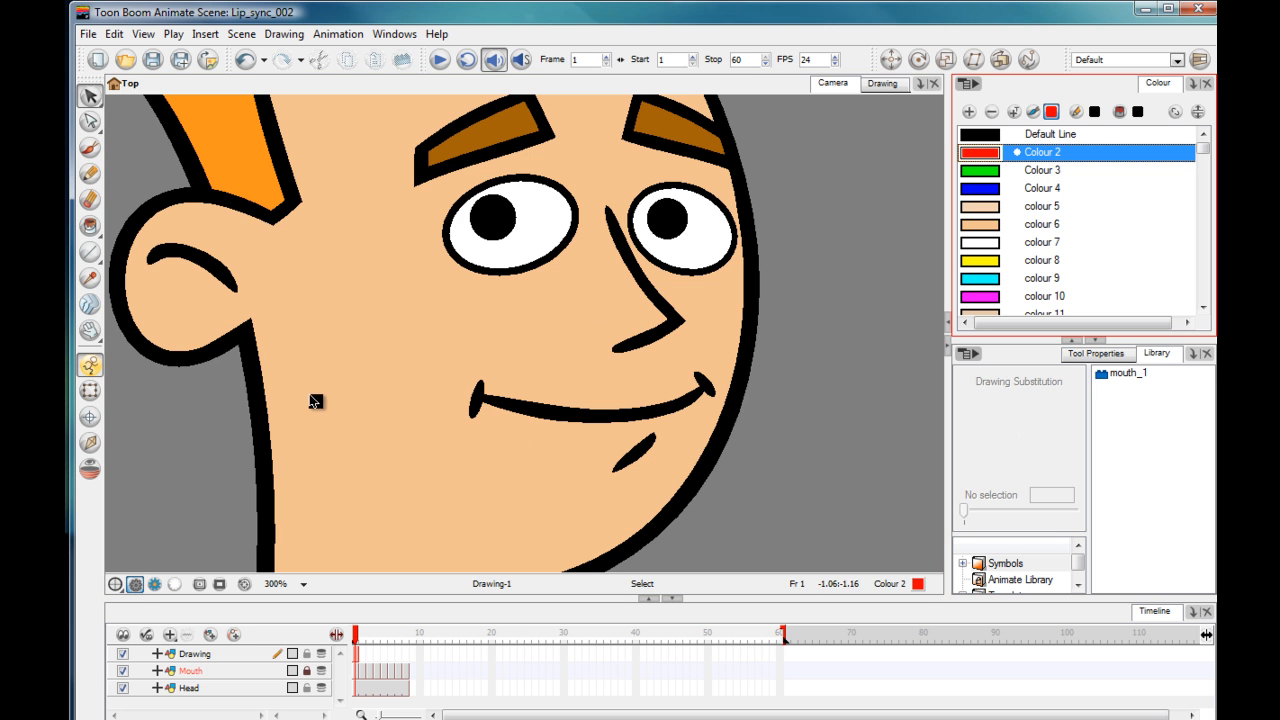
pyautogui.click(92, 148)
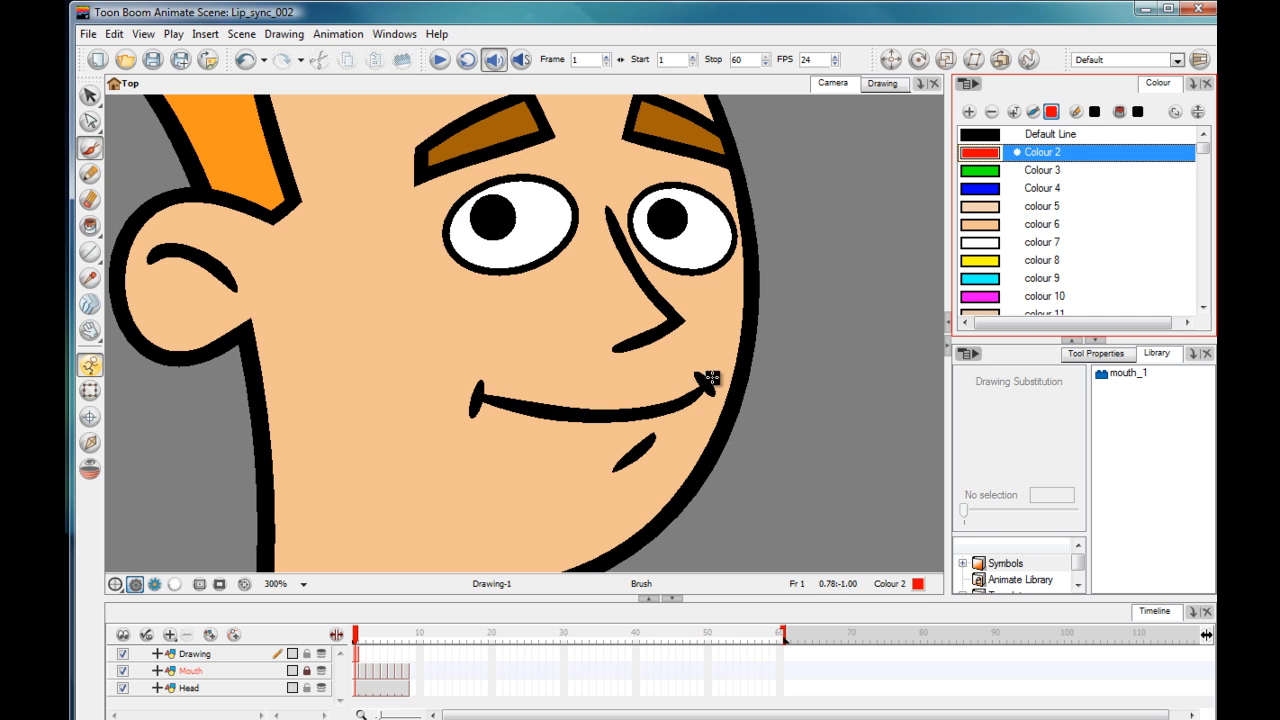
pyautogui.moveTo(698, 375)
pyautogui.mouseDown()
pyautogui.moveTo(708, 388)
pyautogui.moveTo(482, 365)
pyautogui.moveTo(485, 395)
pyautogui.mouseUp()
pyautogui.moveTo(654, 436); pyautogui.dragTo(608, 470)
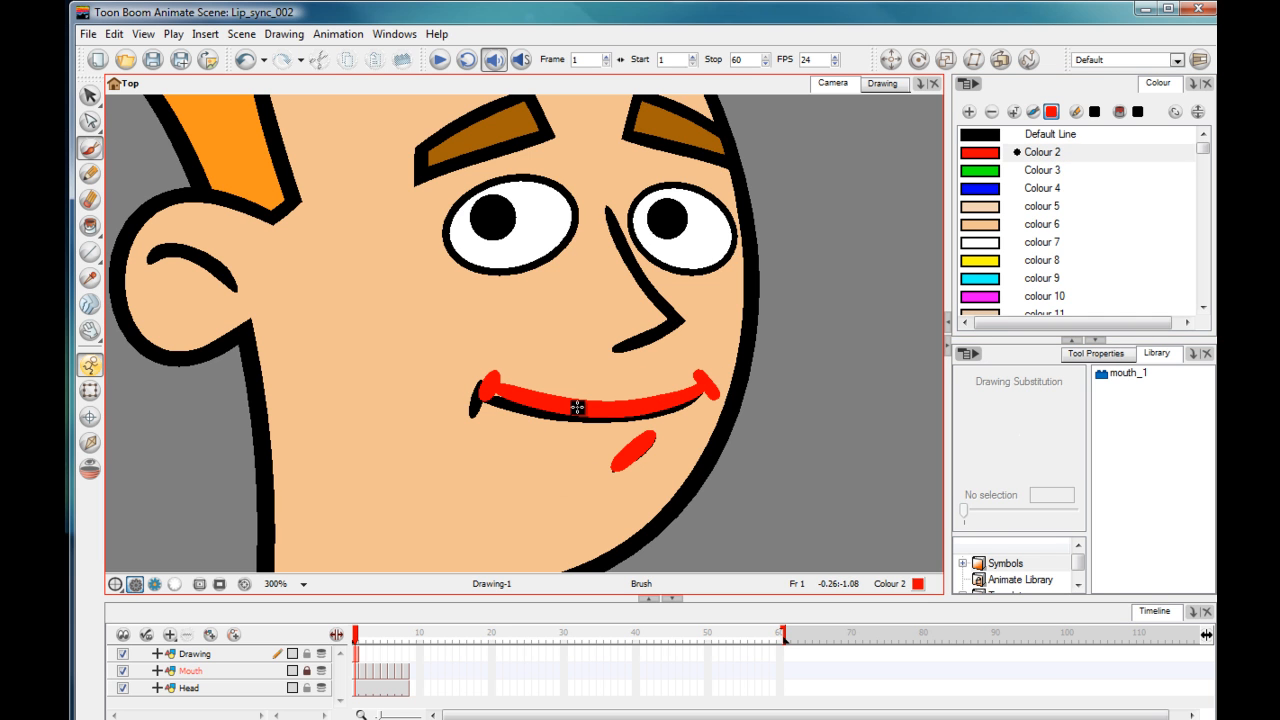
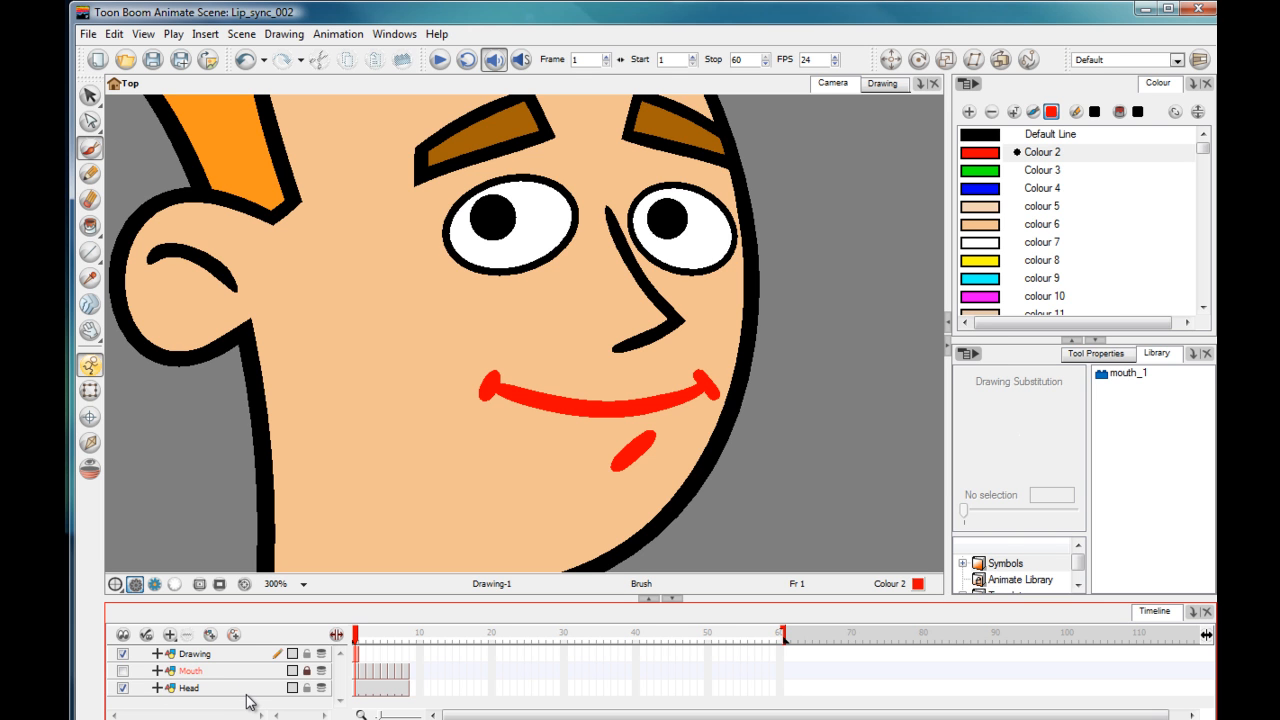
# - Rename the drawing at frame 1 of the Drawing layer as A
pyautogui.rightClick(360, 657)
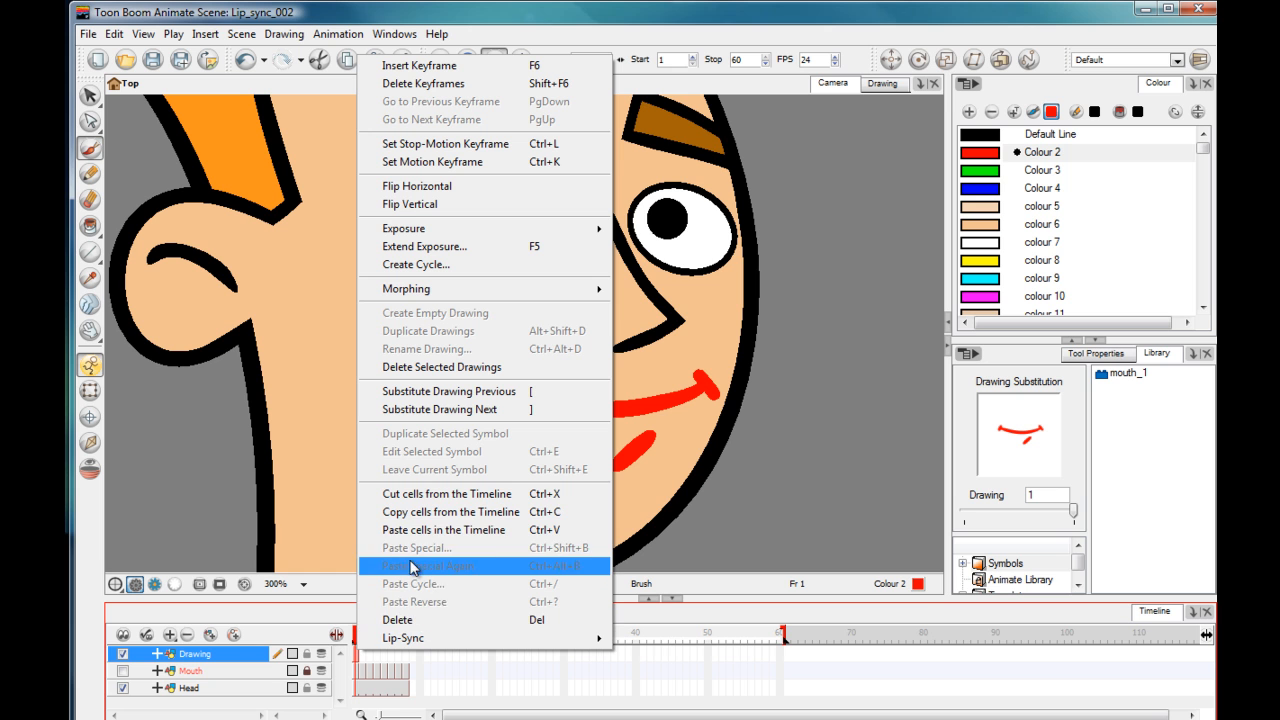
pyautogui.click(360, 660)
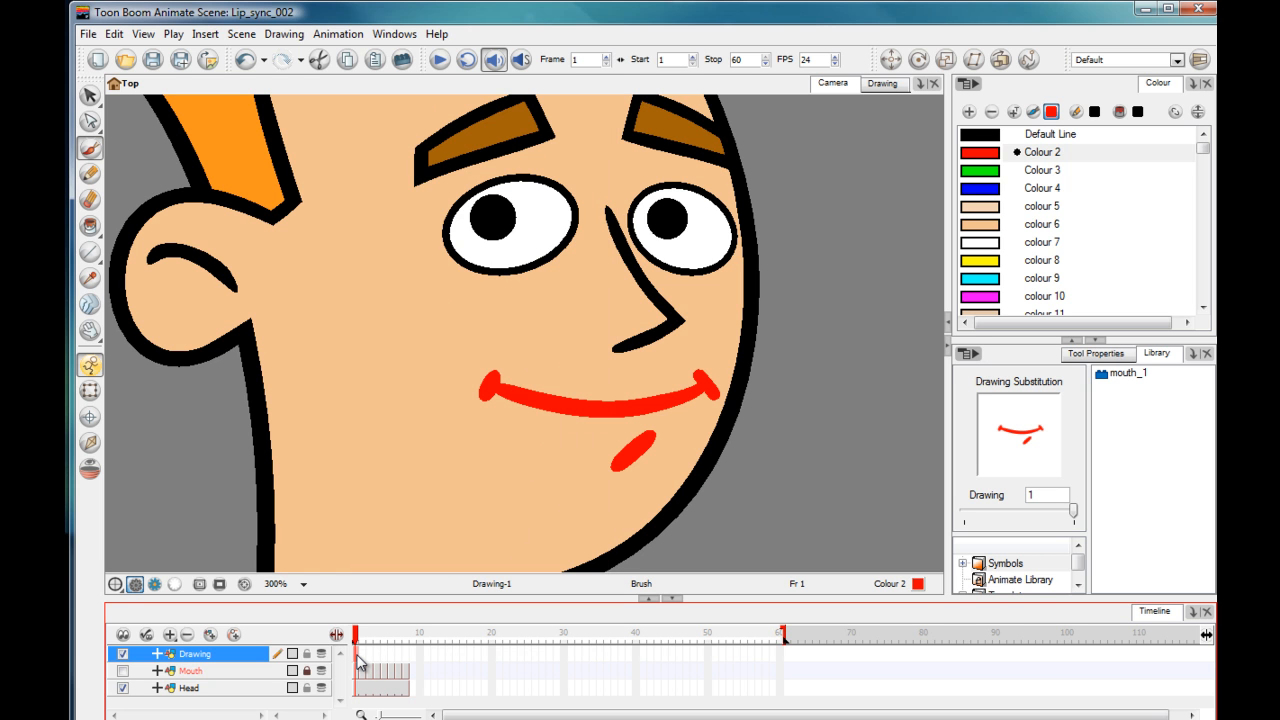
pyautogui.rightClick(360, 660)
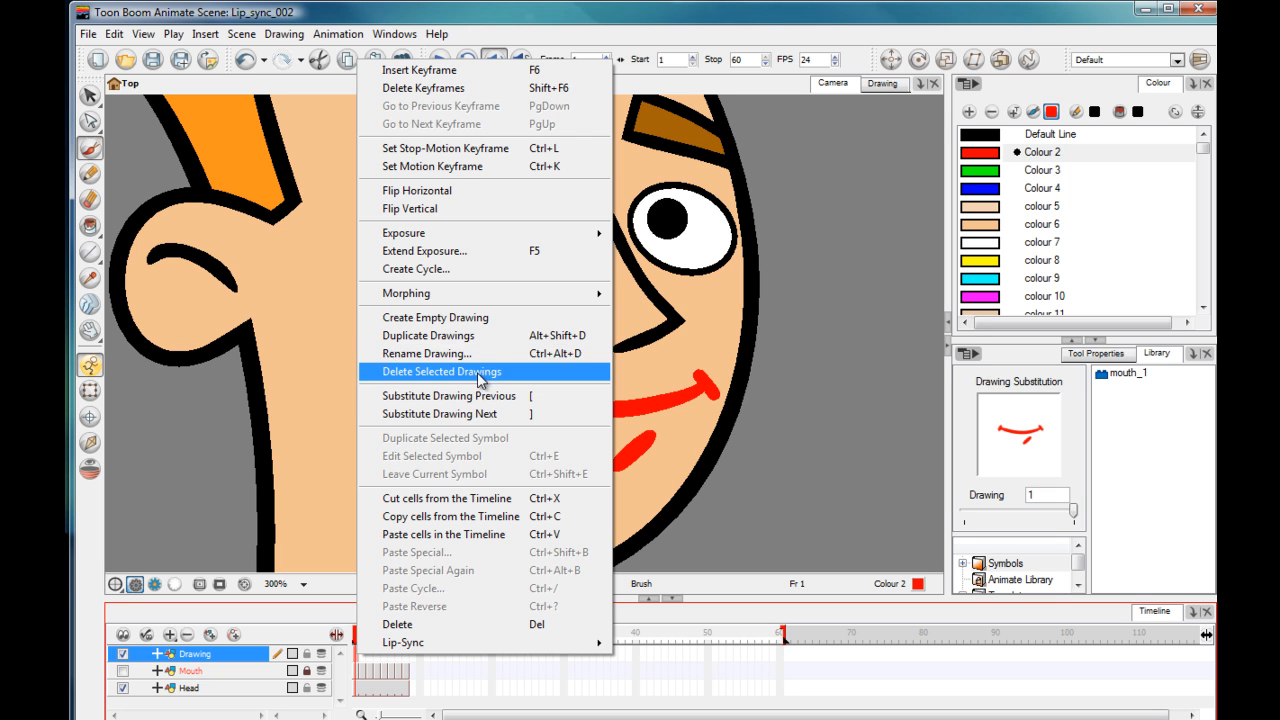
pyautogui.click(502, 363)
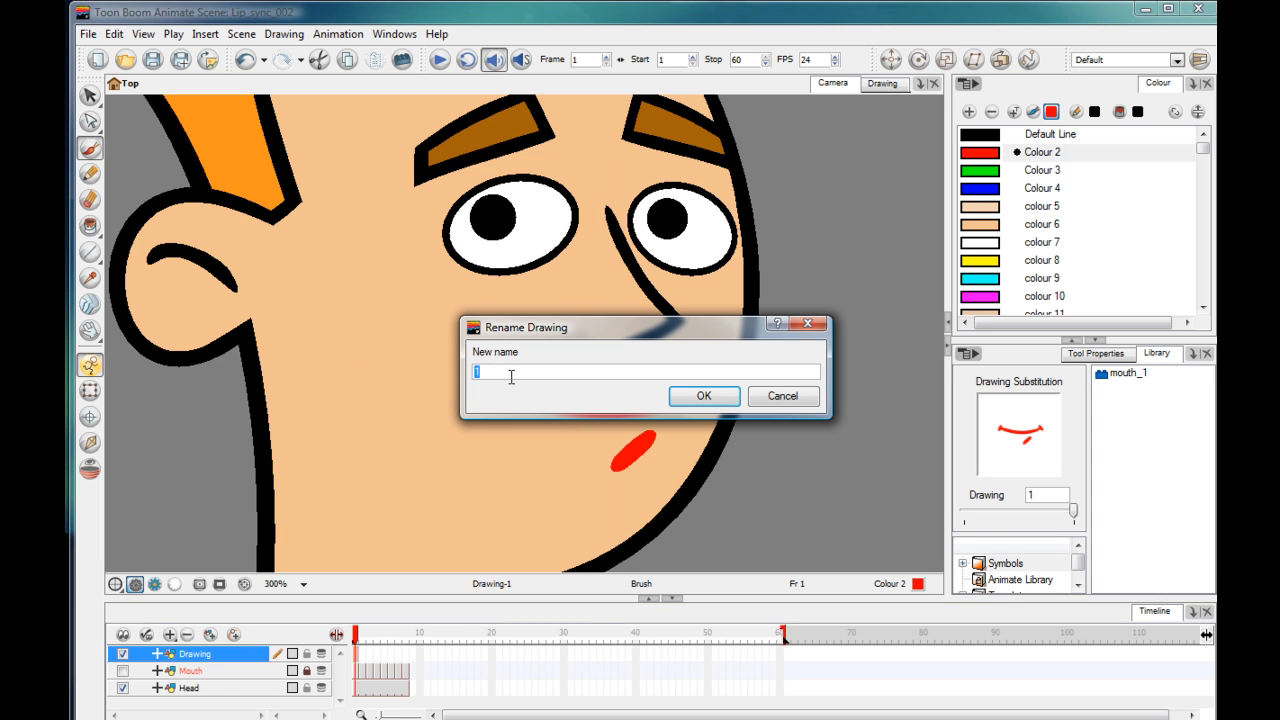
pyautogui.write('A')
pyautogui.click(700, 398)
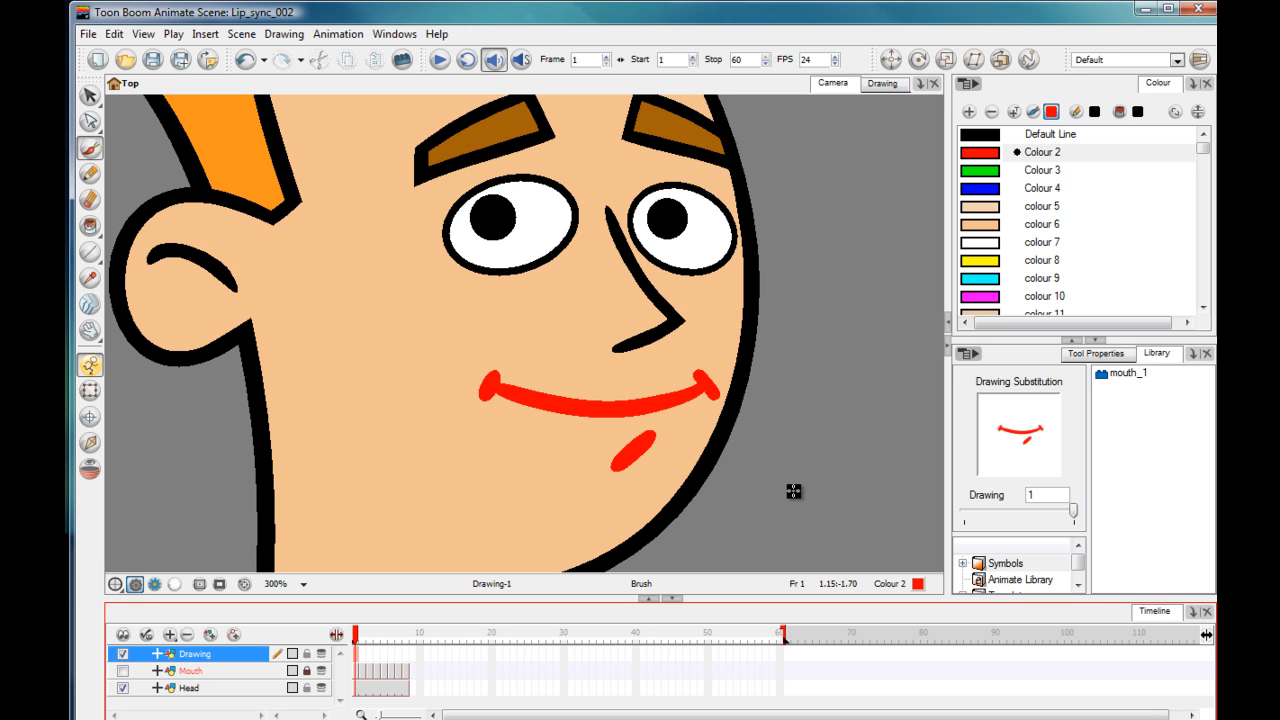
# - Create an empty drawing at frame 2 of the Drawing layer and show the Mouth layer as a tracing reference
pyautogui.click(363, 655)
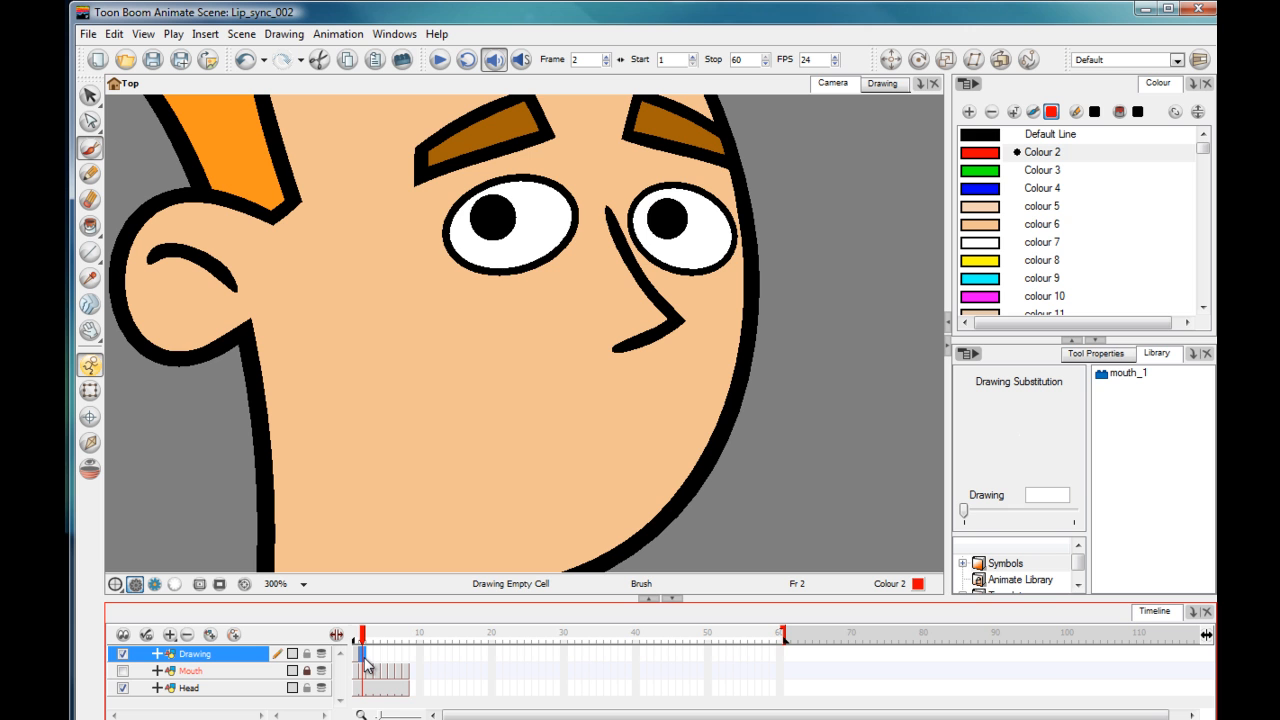
pyautogui.rightClick(363, 658)
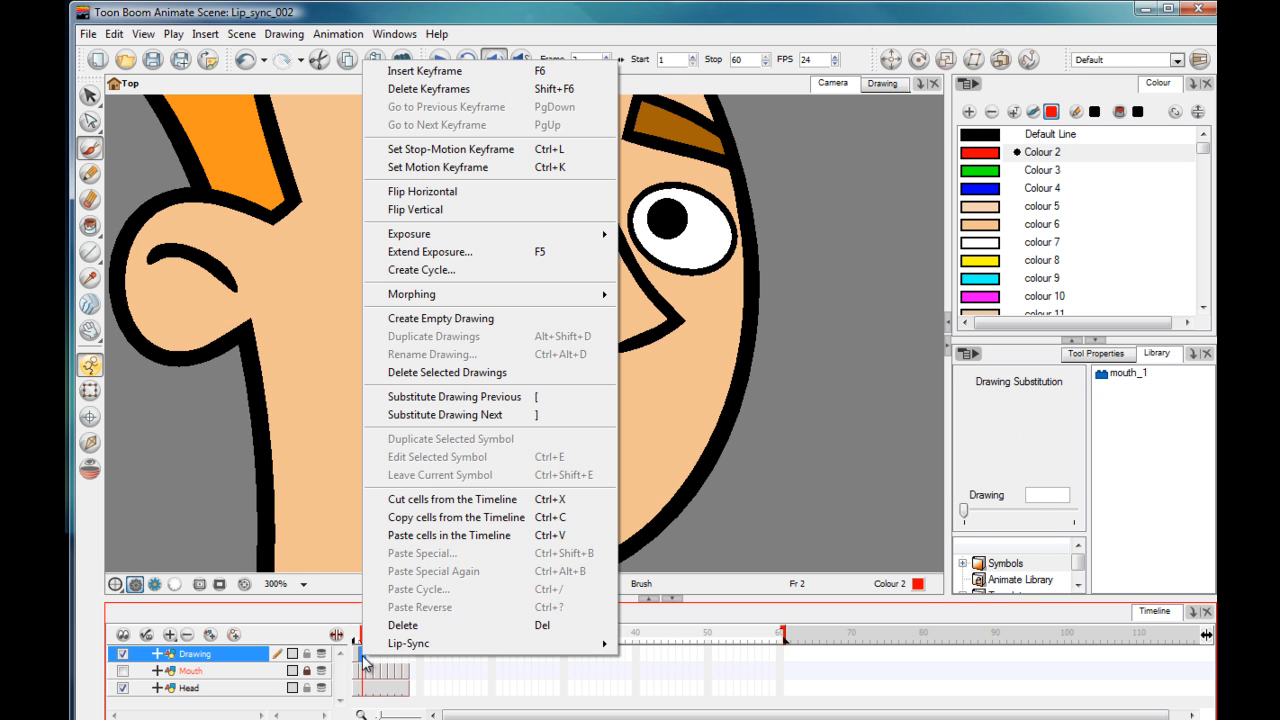
pyautogui.click(490, 319)
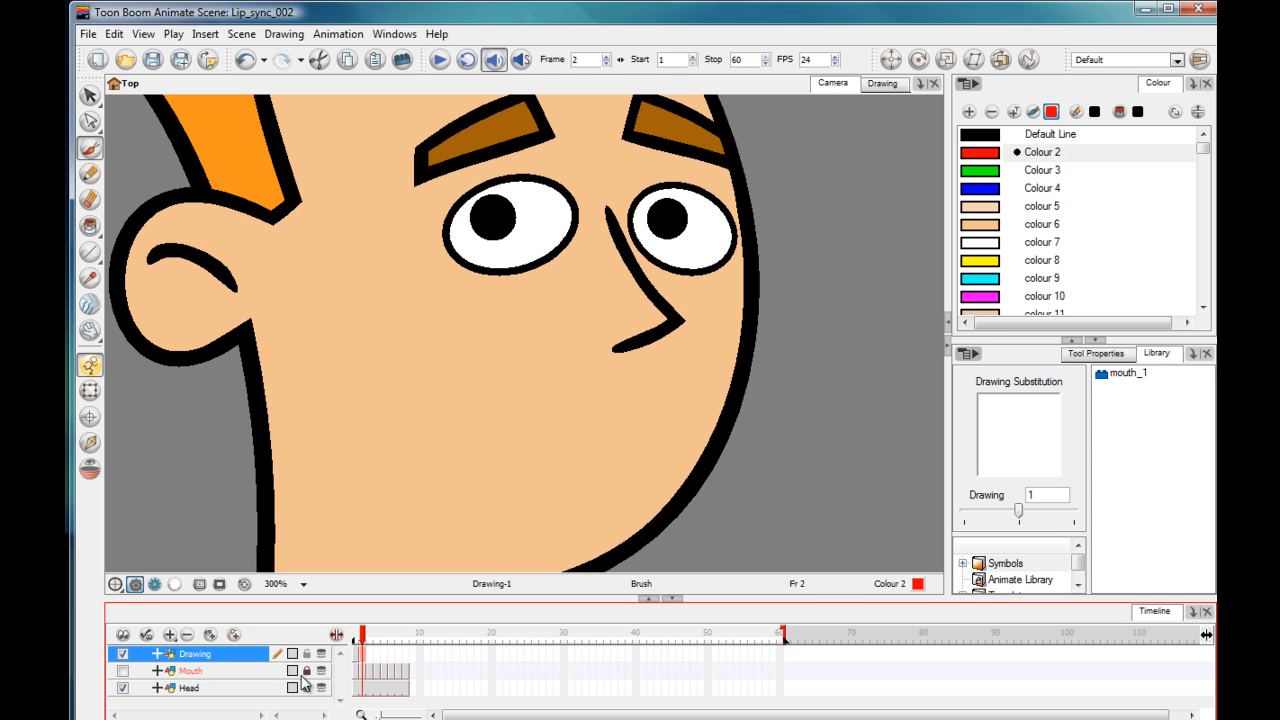
pyautogui.click(123, 671)
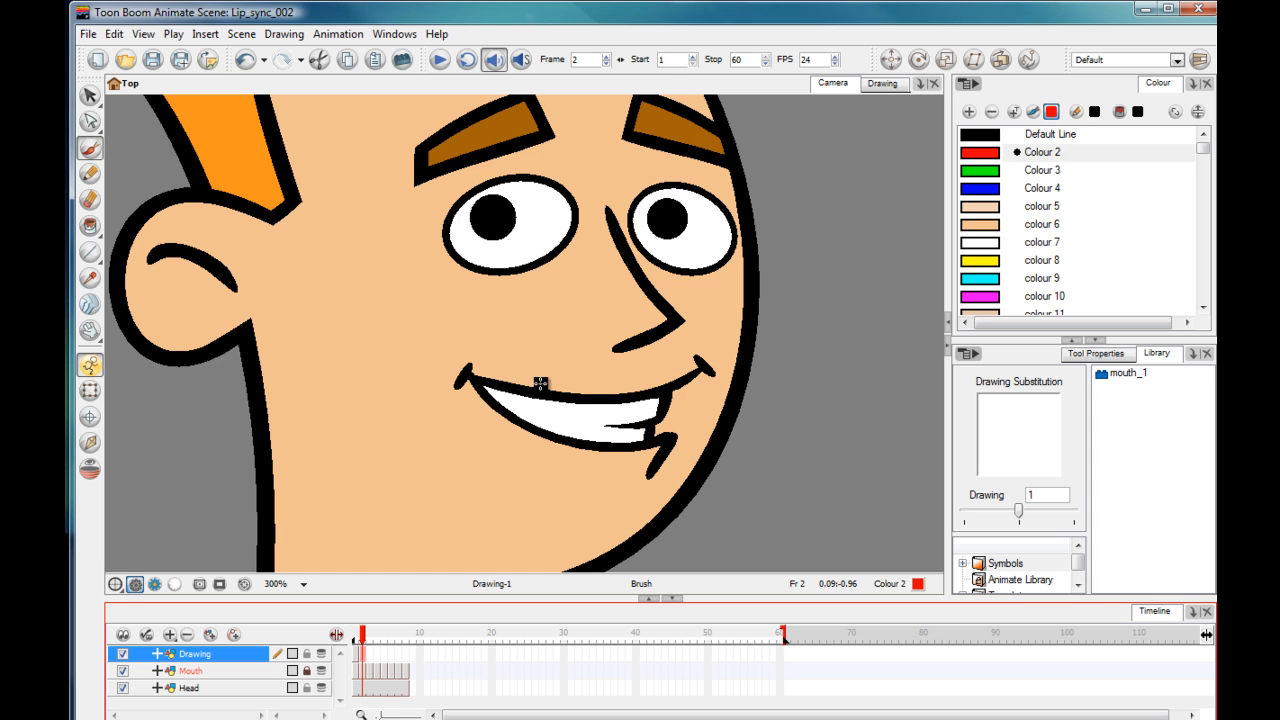
# - Trace the clenched-teeth smile, its corner creases and chin mark in red Colour 2 at frame 2, and hide the Mouth layer
pyautogui.moveTo(700, 360)
pyautogui.mouseDown()
pyautogui.moveTo(550, 391)
pyautogui.moveTo(453, 370)
pyautogui.moveTo(486, 360)
pyautogui.mouseUp()
pyautogui.moveTo(662, 390)
pyautogui.mouseDown()
pyautogui.moveTo(608, 456)
pyautogui.moveTo(641, 420)
pyautogui.moveTo(644, 445)
pyautogui.moveTo(666, 441)
pyautogui.moveTo(484, 378)
pyautogui.mouseUp()
pyautogui.moveTo(673, 438); pyautogui.dragTo(648, 474)
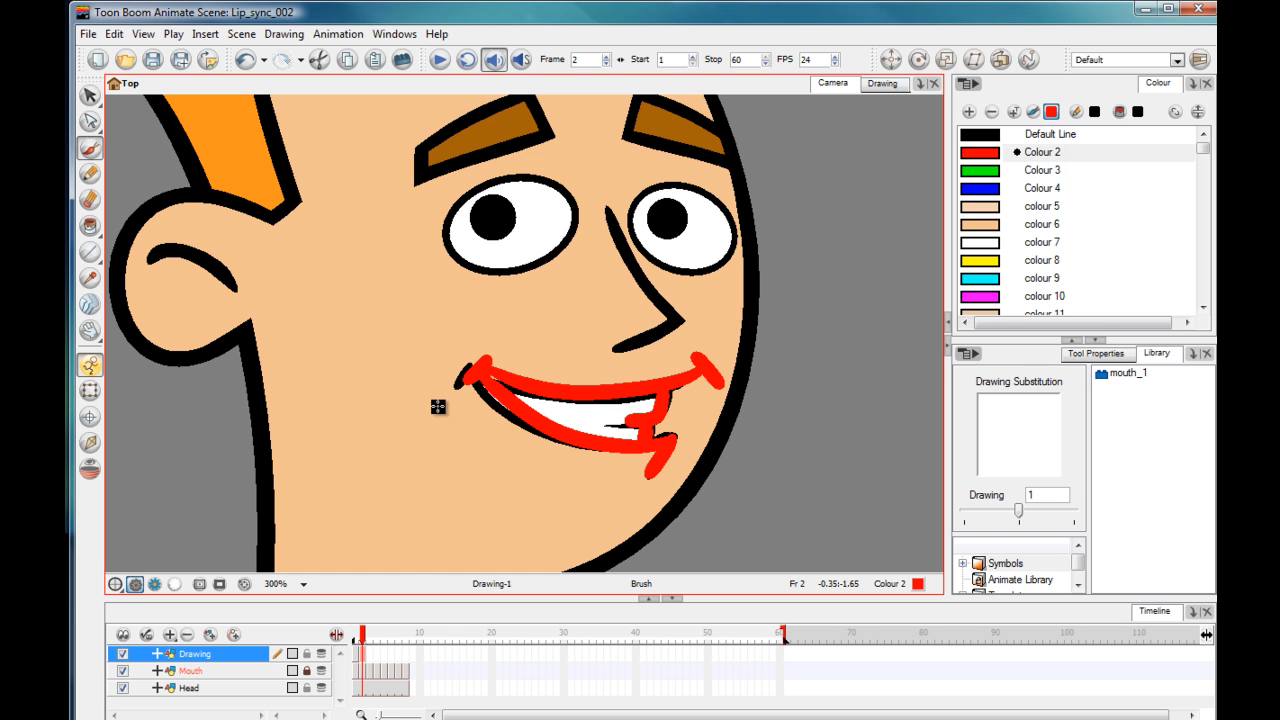
pyautogui.click(123, 671)
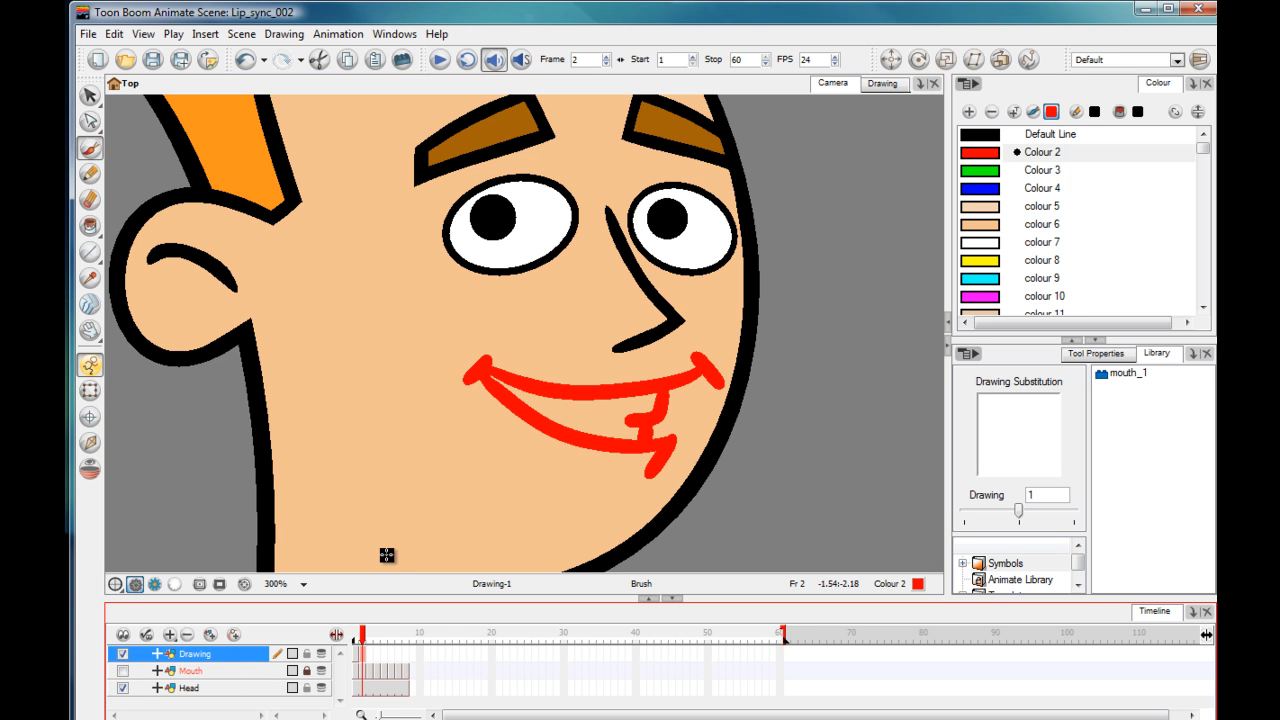
# - Rename the drawing at frame 2 of the Drawing layer as B
pyautogui.rightClick(366, 660)
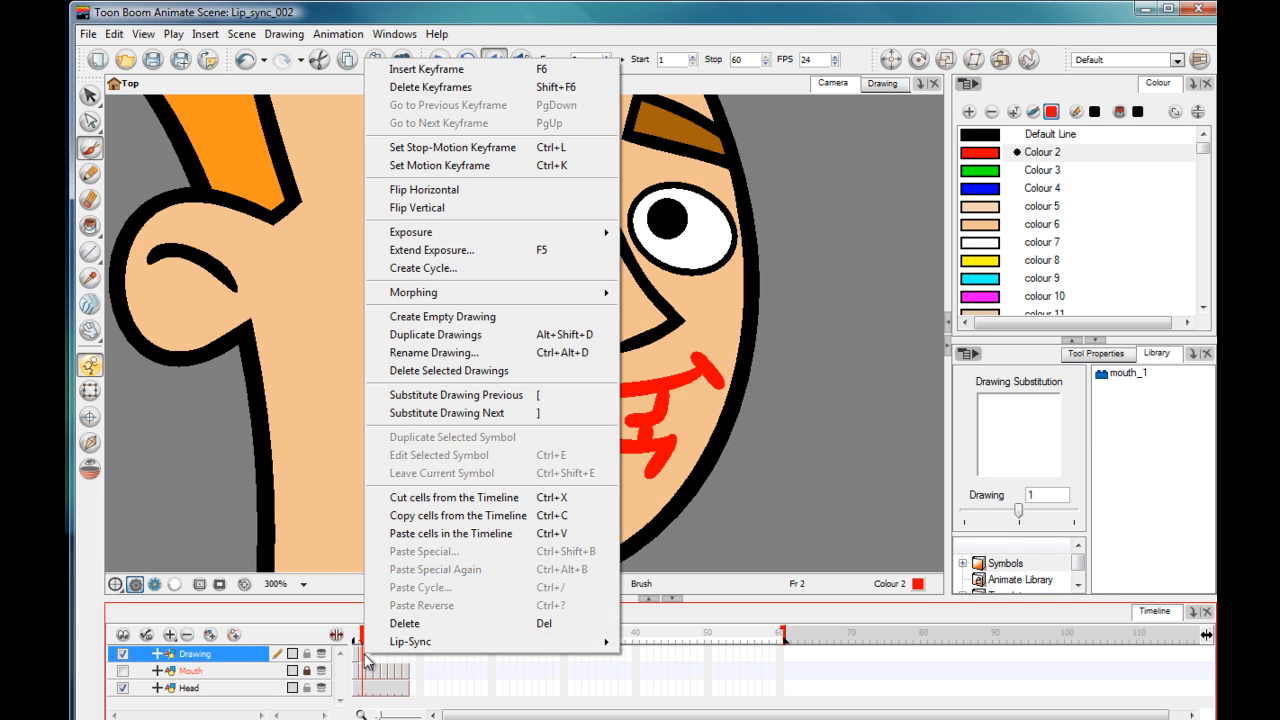
pyautogui.click(521, 354)
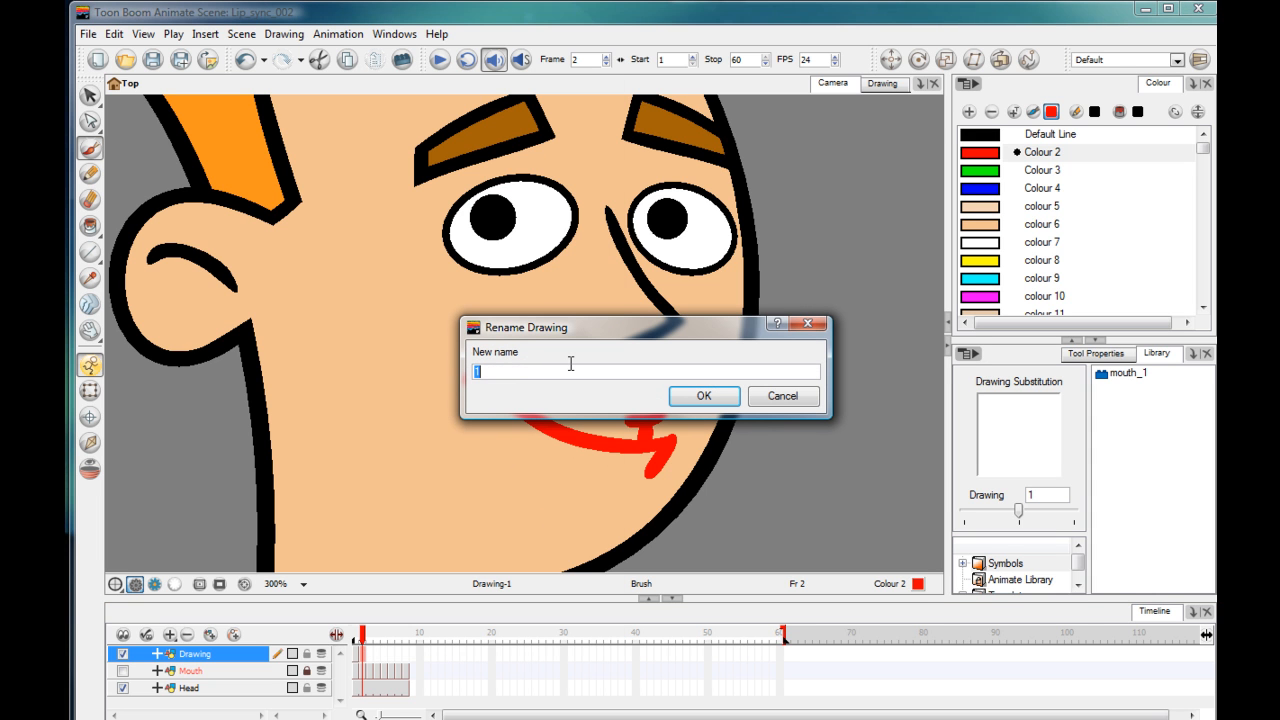
pyautogui.write('B')
pyautogui.click(704, 396)
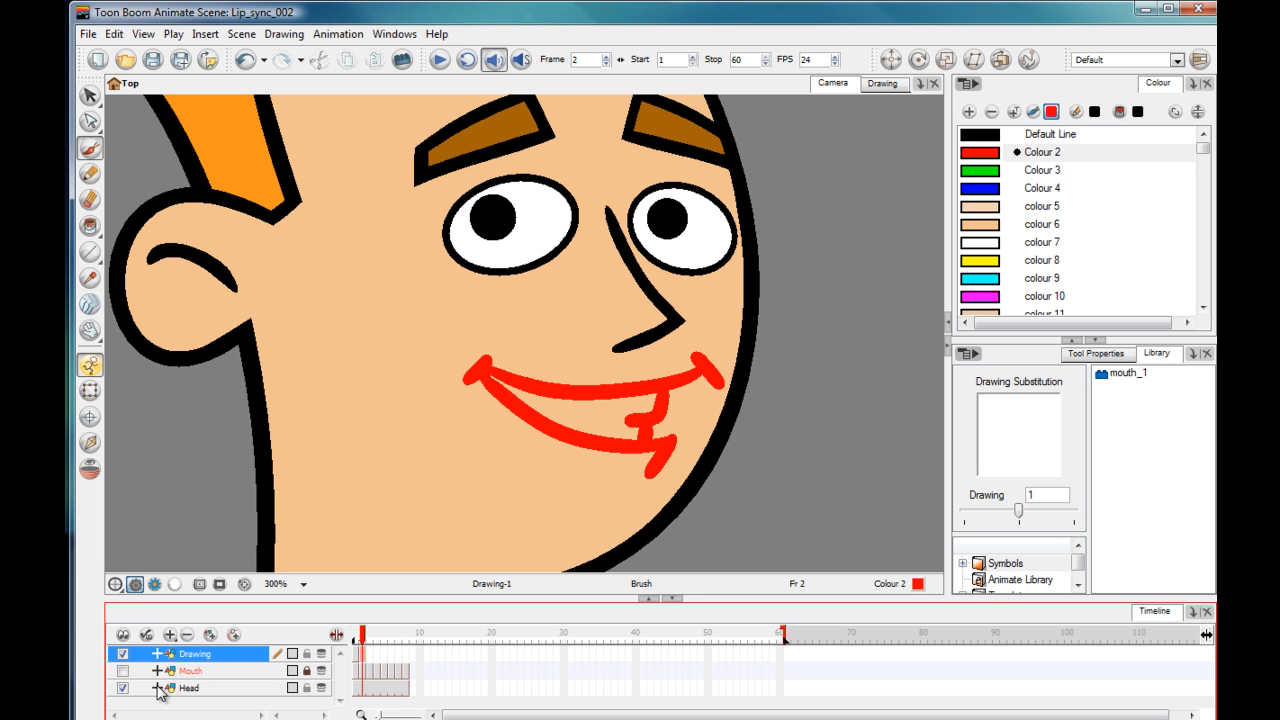
# - Show the Mouth layer and create an empty drawing at frame 3 of the Drawing layer
pyautogui.click(122, 672)
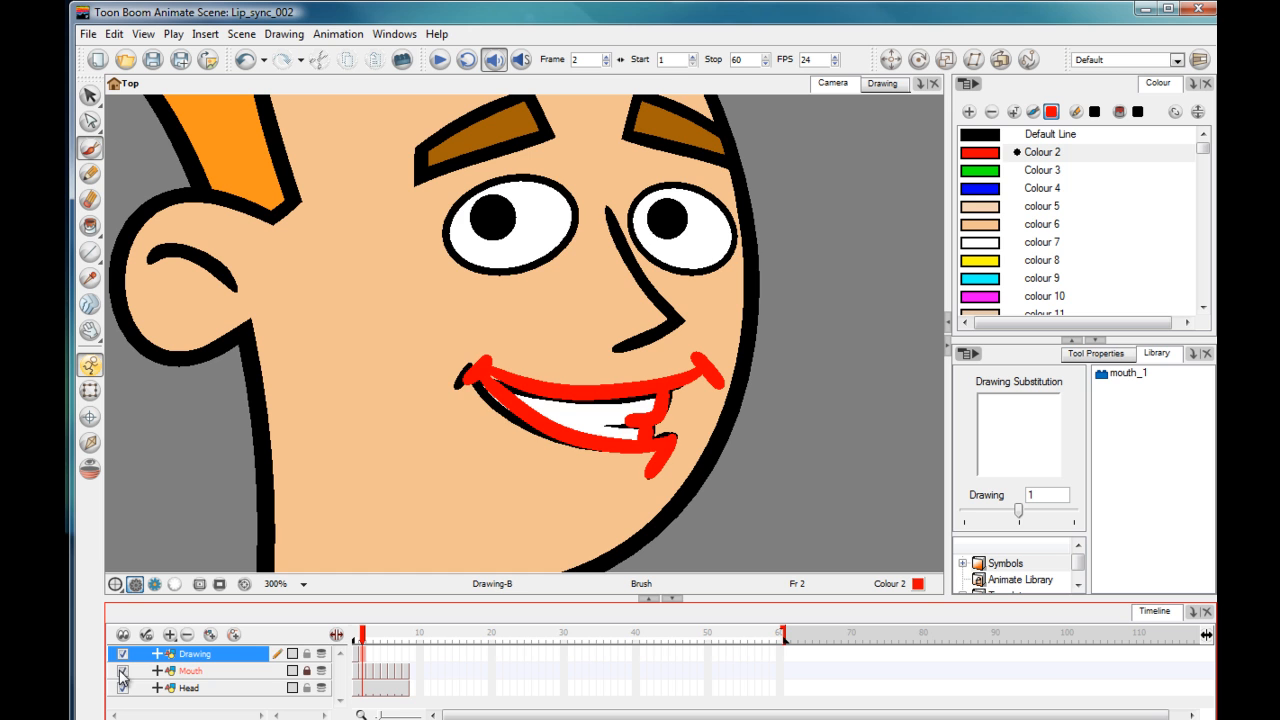
pyautogui.click(369, 654)
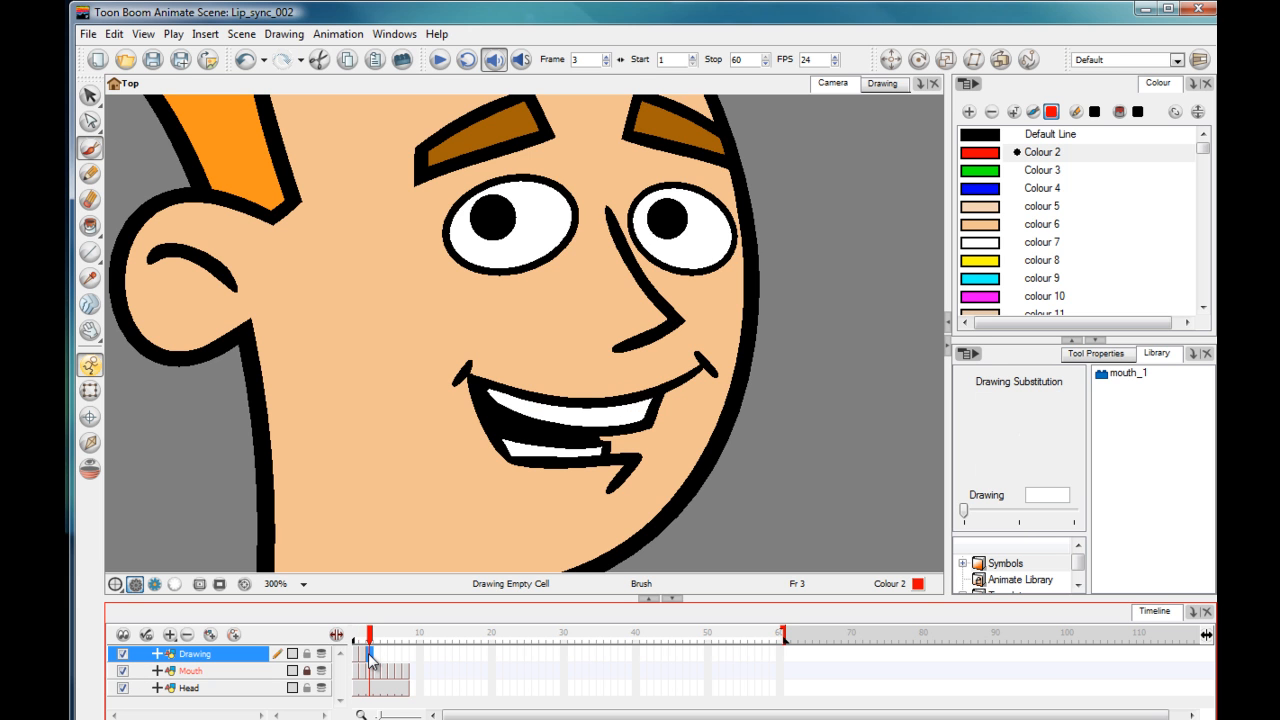
pyautogui.rightClick(370, 658)
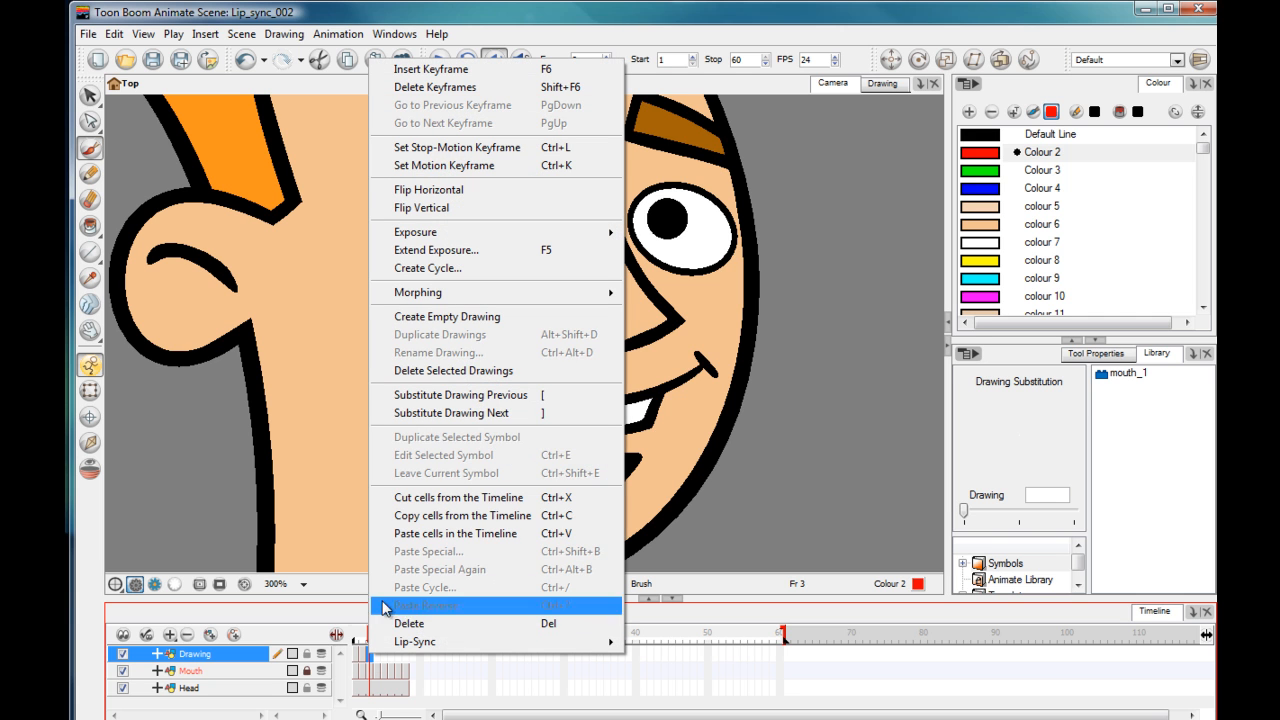
pyautogui.click(473, 318)
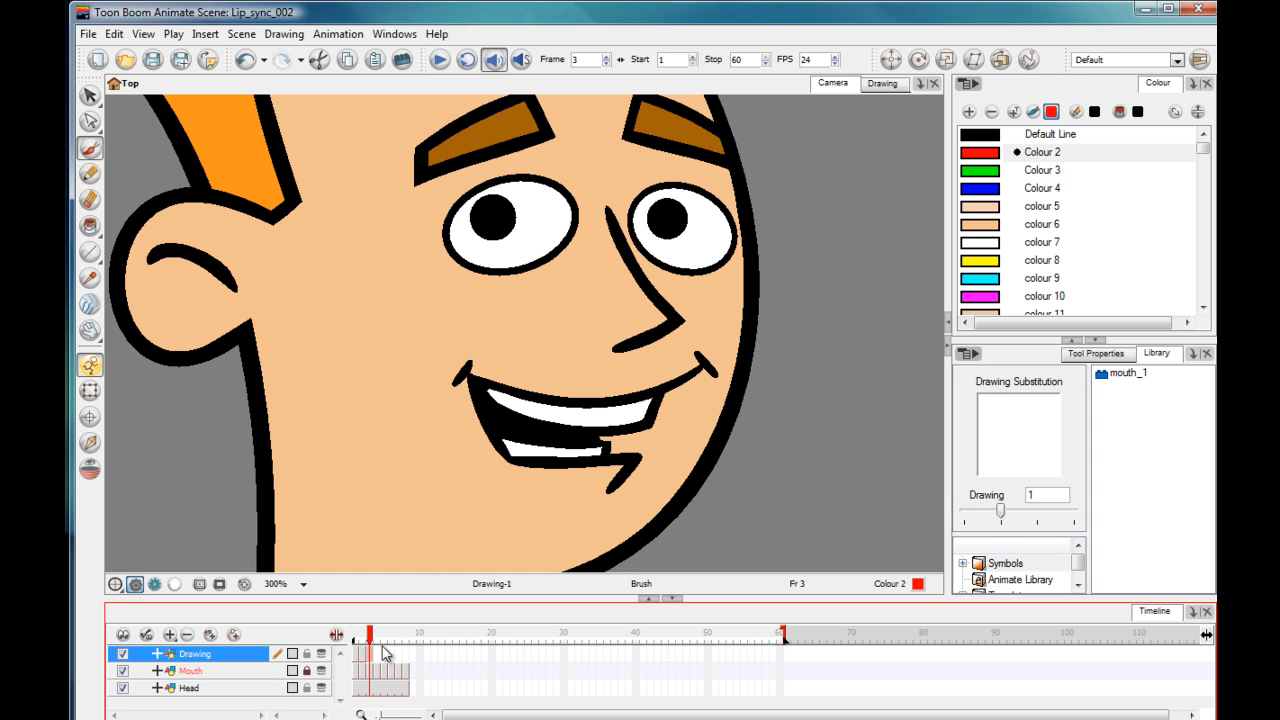
# - Trace the open mouth with upper and lower teeth, corner creases and chin mark in red Colour 2 at frame 3
pyautogui.moveTo(696, 355)
pyautogui.mouseDown()
pyautogui.moveTo(620, 406)
pyautogui.moveTo(670, 384)
pyautogui.mouseUp()
pyautogui.moveTo(594, 405)
pyautogui.mouseDown()
pyautogui.moveTo(442, 352)
pyautogui.moveTo(482, 385)
pyautogui.moveTo(450, 383)
pyautogui.mouseUp()
pyautogui.moveTo(662, 391)
pyautogui.mouseDown()
pyautogui.moveTo(651, 413)
pyautogui.moveTo(543, 429)
pyautogui.moveTo(484, 401)
pyautogui.moveTo(506, 452)
pyautogui.mouseUp()
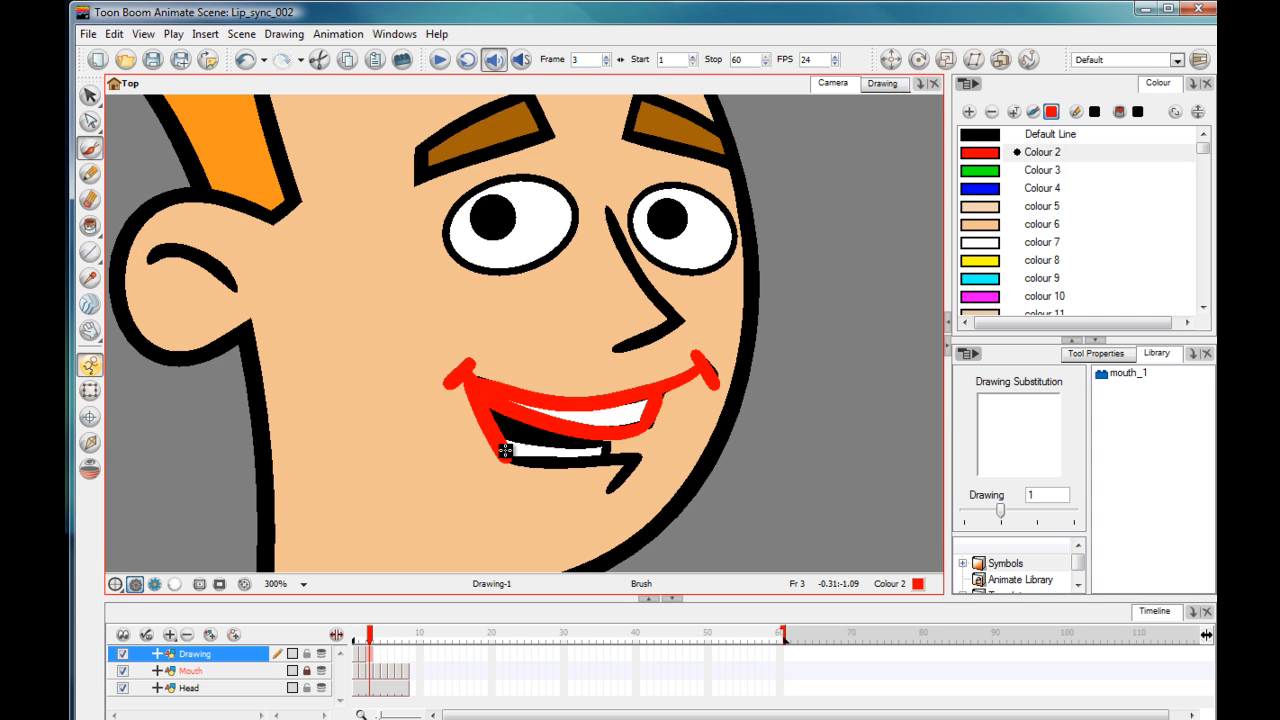
pyautogui.moveTo(640, 458); pyautogui.dragTo(508, 458)
pyautogui.moveTo(640, 460); pyautogui.dragTo(609, 493)
pyautogui.moveTo(604, 443)
pyautogui.mouseDown()
pyautogui.moveTo(509, 423)
pyautogui.moveTo(521, 431)
pyautogui.moveTo(488, 407)
pyautogui.moveTo(560, 436)
pyautogui.moveTo(511, 434)
pyautogui.mouseUp()
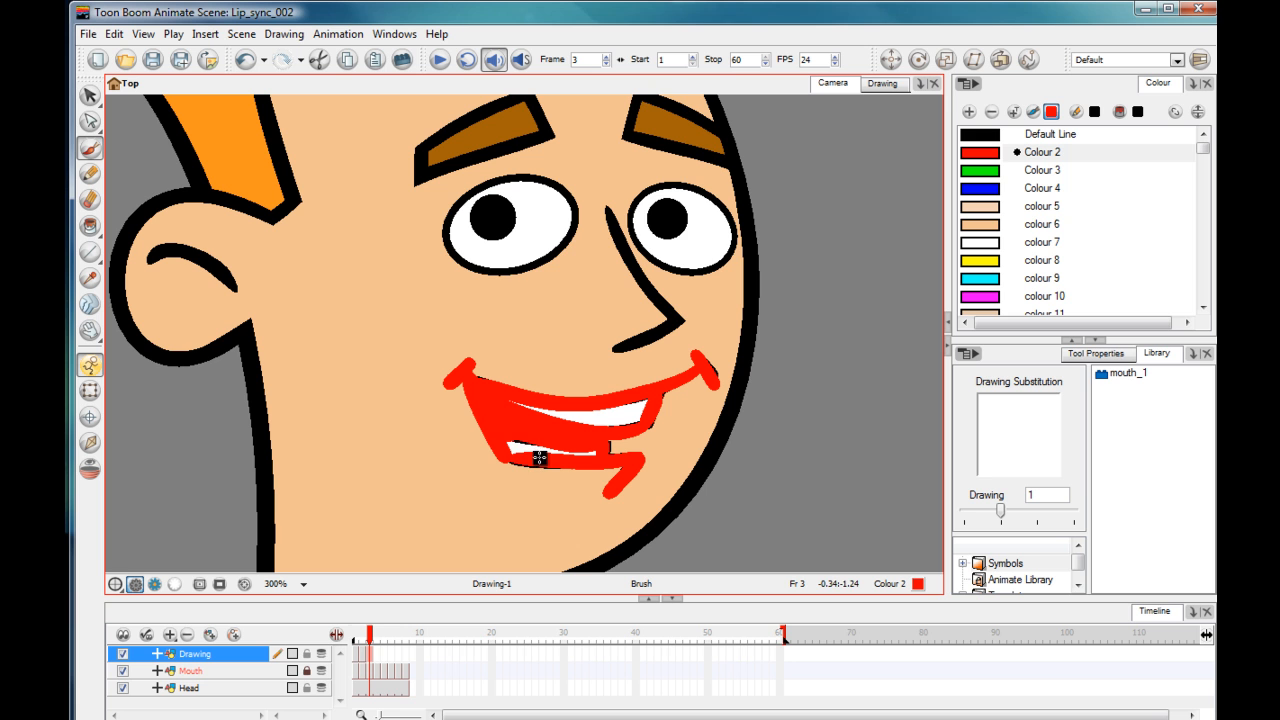
# - Rename the drawing at frame 3 of the Drawing layer as C
pyautogui.click(372, 657)
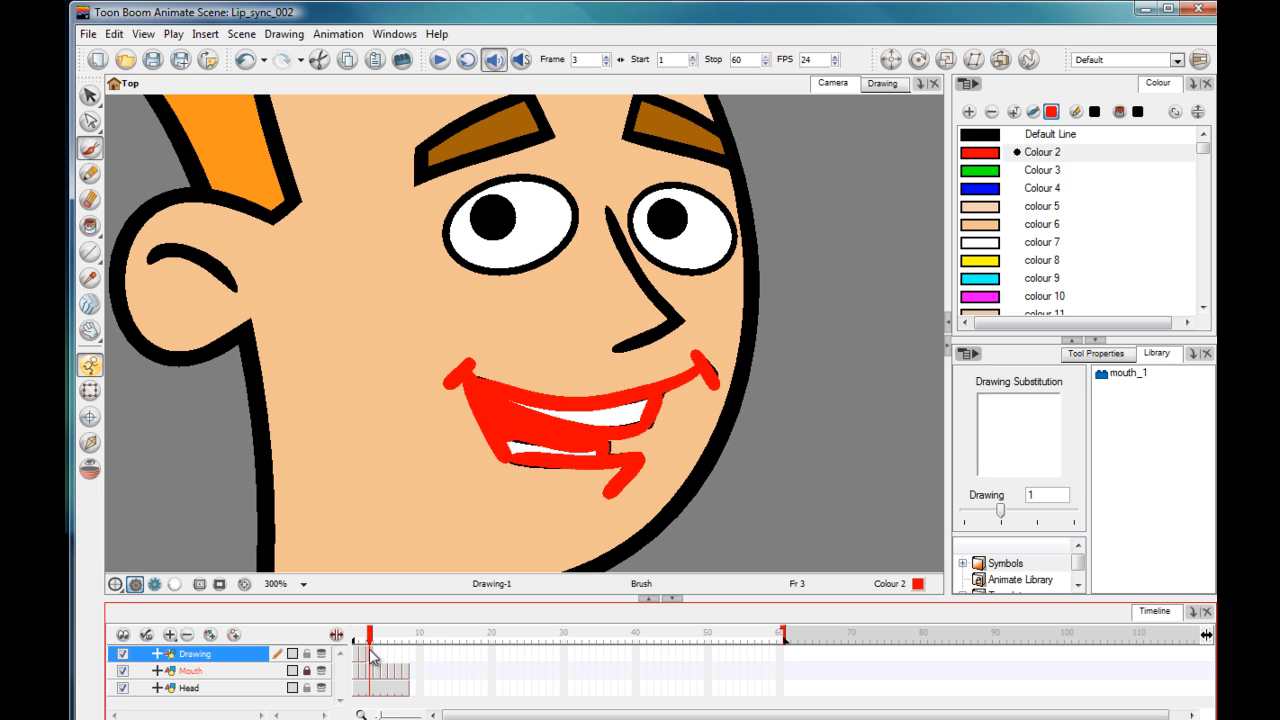
pyautogui.rightClick(369, 649)
pyautogui.click(459, 351)
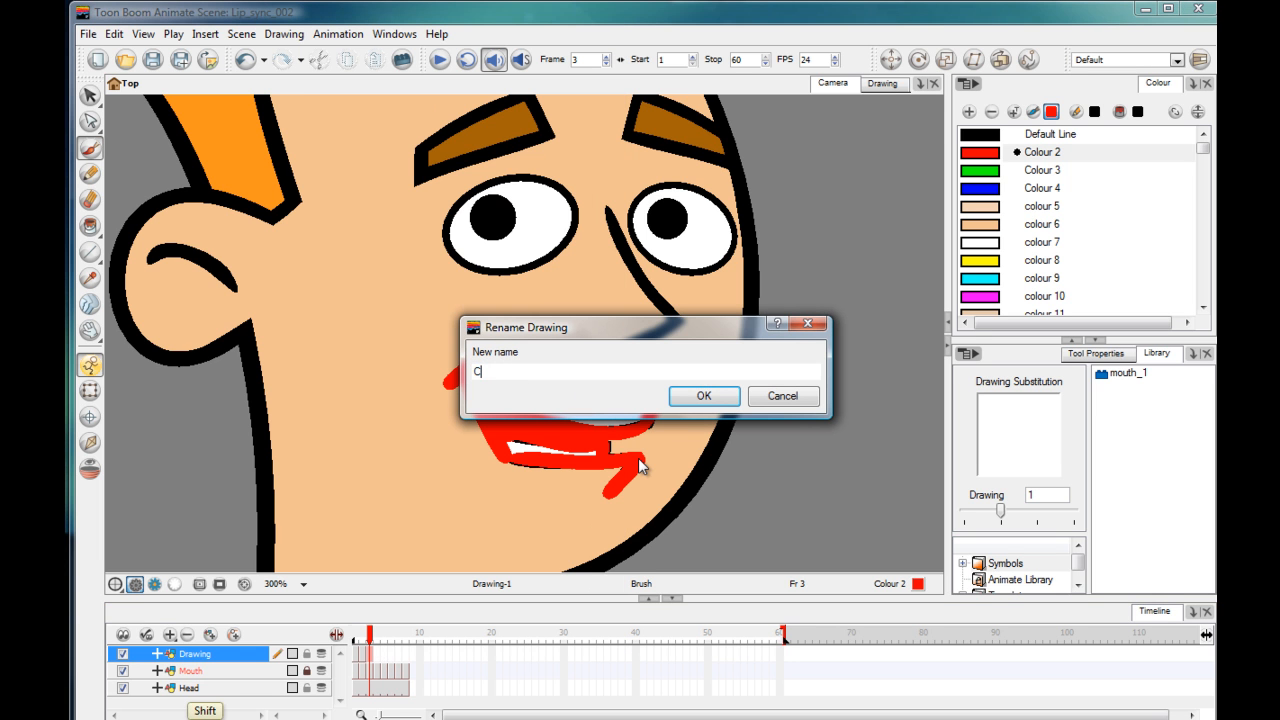
pyautogui.press('Return')
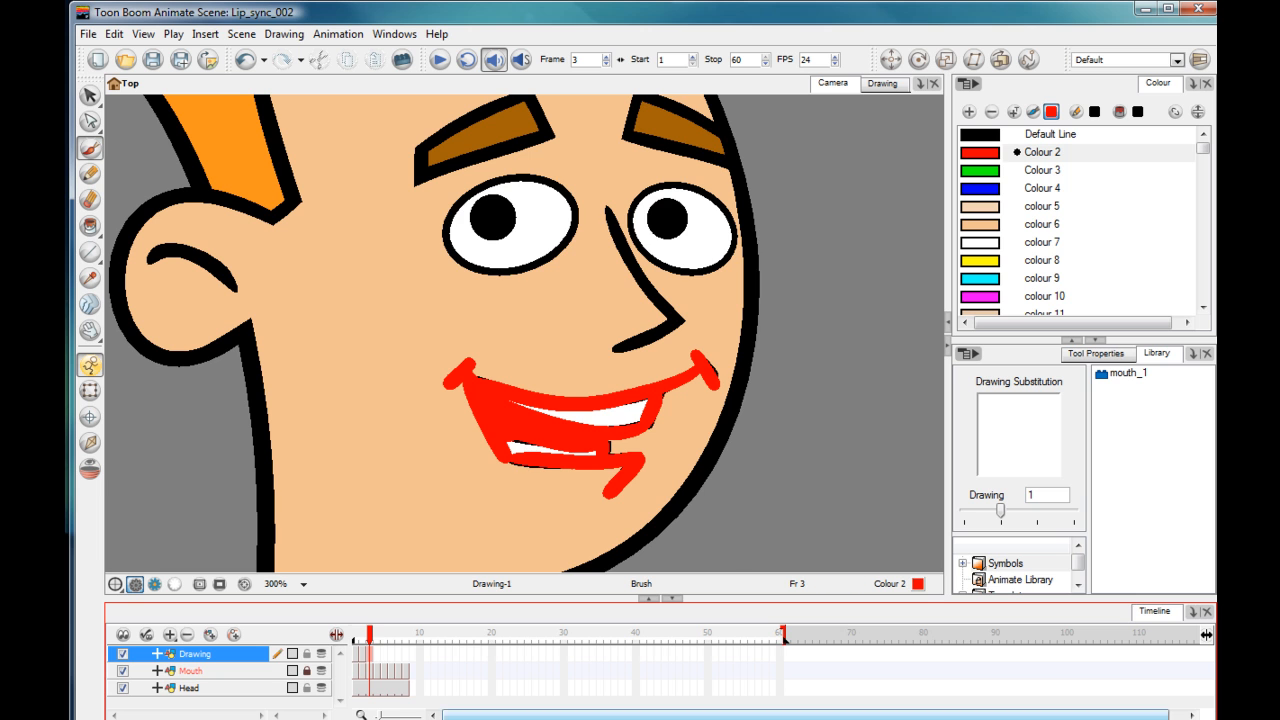
# - Create an empty drawing at frame 4 of the Drawing layer
pyautogui.click(376, 654)
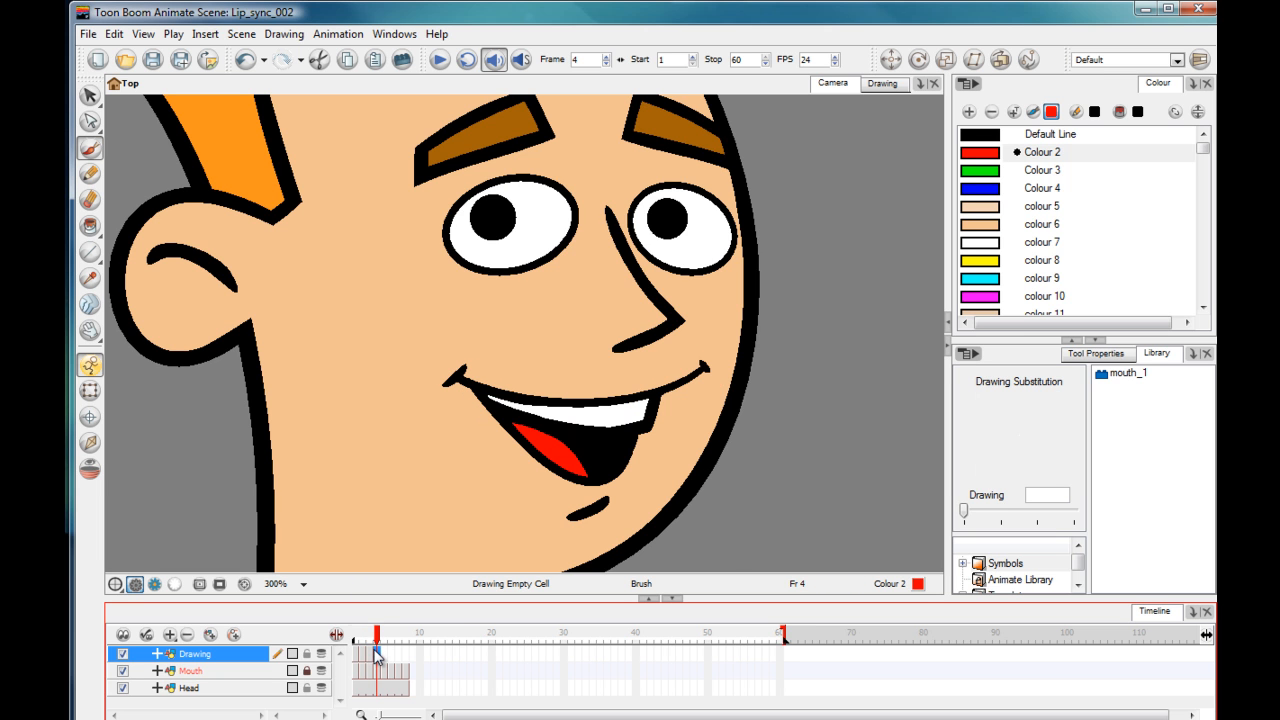
pyautogui.rightClick(378, 655)
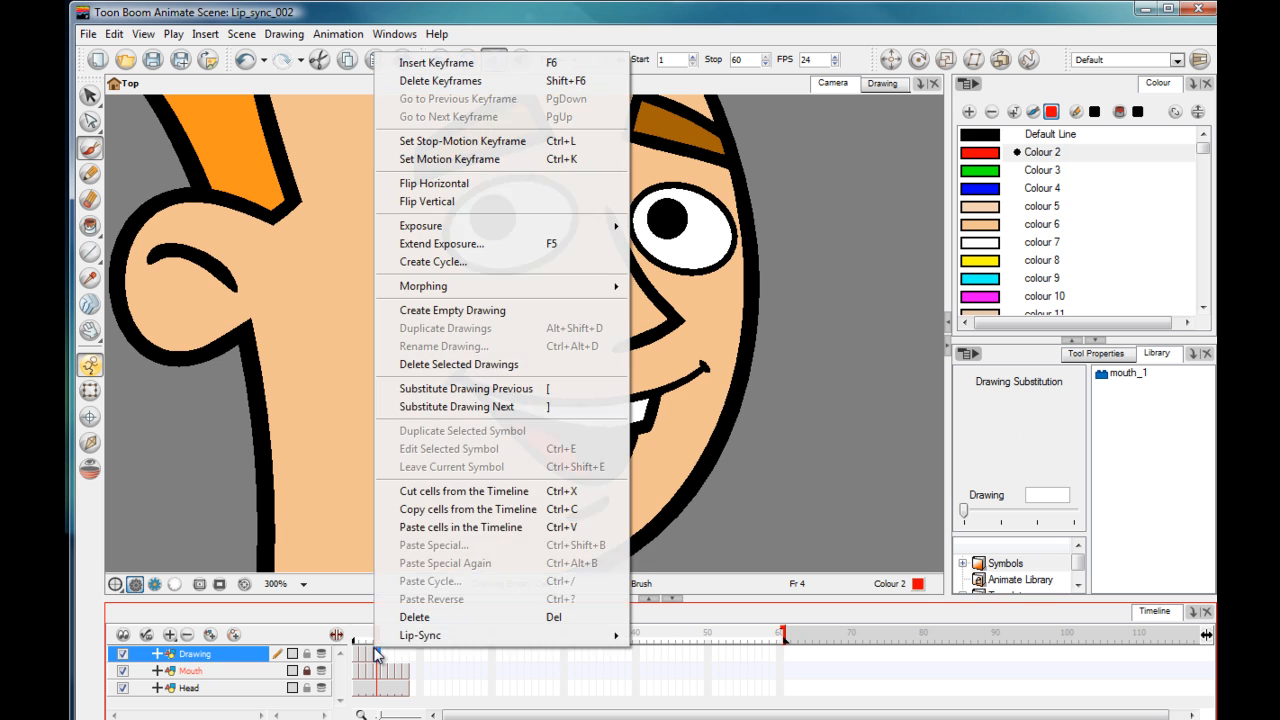
pyautogui.click(453, 310)
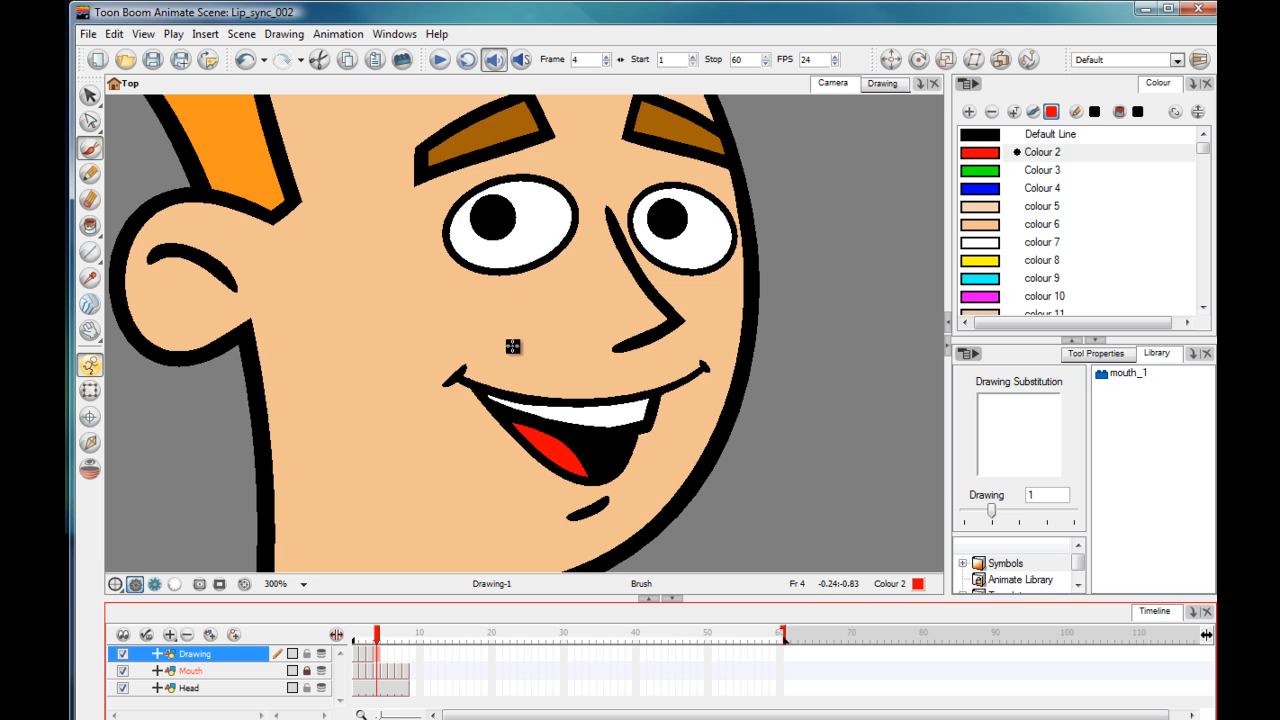
# - Trace the wide-open mouth, its corners, upper teeth, filled interior and chin mark in red Colour 2 at frame 4
pyautogui.moveTo(699, 360); pyautogui.dragTo(703, 368)
pyautogui.moveTo(465, 368); pyautogui.dragTo(437, 386)
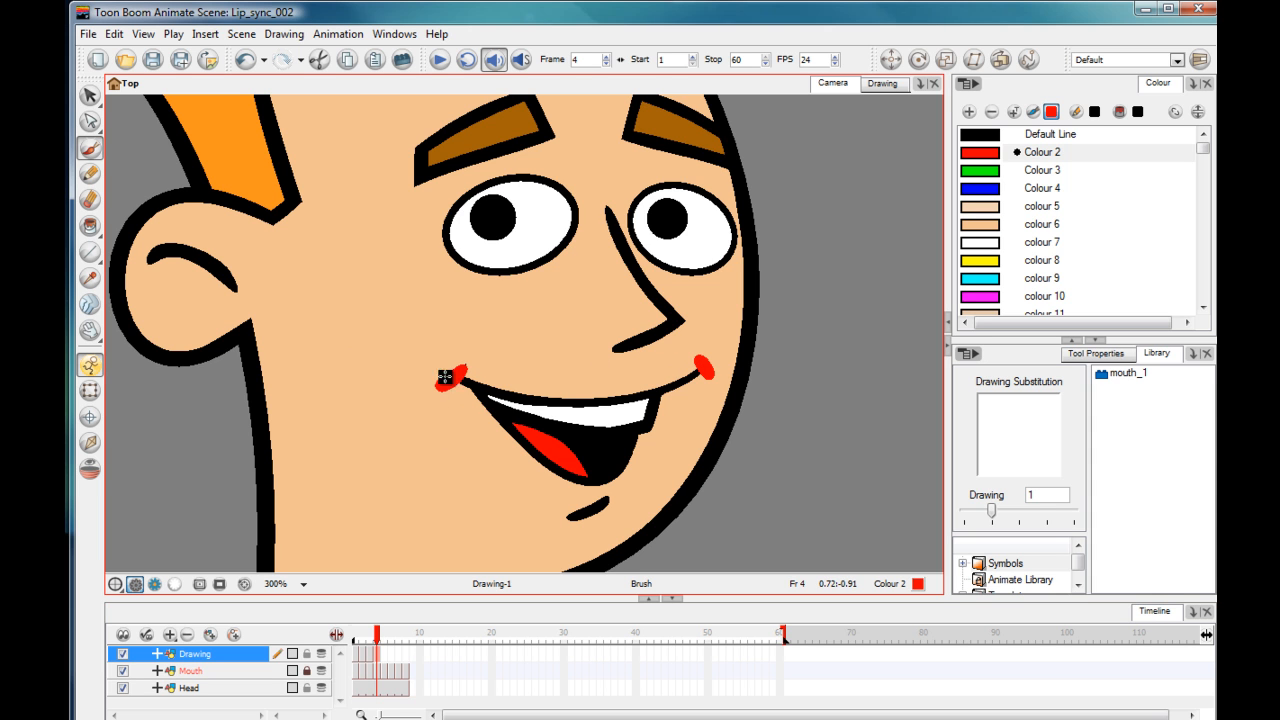
pyautogui.moveTo(704, 367)
pyautogui.mouseDown()
pyautogui.moveTo(572, 394)
pyautogui.moveTo(491, 377)
pyautogui.mouseUp()
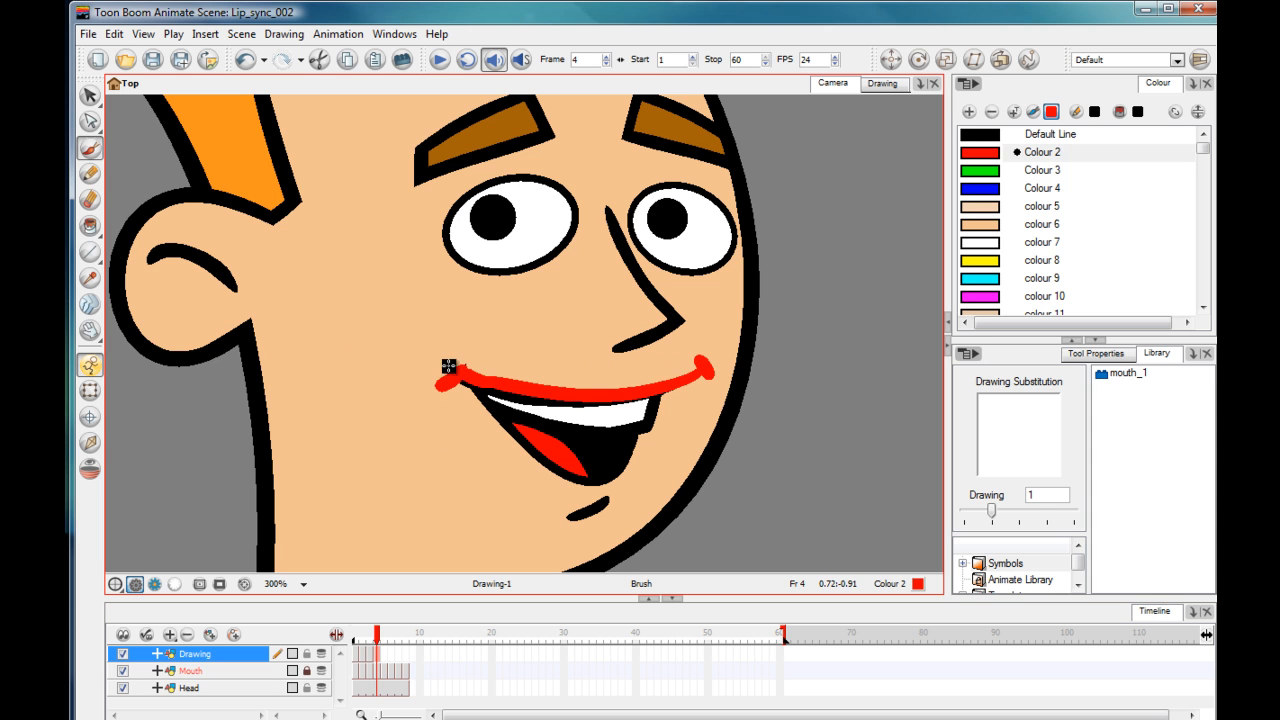
pyautogui.moveTo(656, 398)
pyautogui.mouseDown()
pyautogui.moveTo(515, 407)
pyautogui.moveTo(463, 377)
pyautogui.mouseUp()
pyautogui.moveTo(628, 434)
pyautogui.mouseDown()
pyautogui.moveTo(598, 479)
pyautogui.moveTo(466, 378)
pyautogui.mouseUp()
pyautogui.moveTo(523, 432)
pyautogui.mouseDown()
pyautogui.moveTo(557, 437)
pyautogui.moveTo(589, 470)
pyautogui.moveTo(494, 406)
pyautogui.moveTo(586, 453)
pyautogui.moveTo(623, 445)
pyautogui.moveTo(589, 437)
pyautogui.mouseUp()
pyautogui.moveTo(568, 519); pyautogui.dragTo(607, 498)
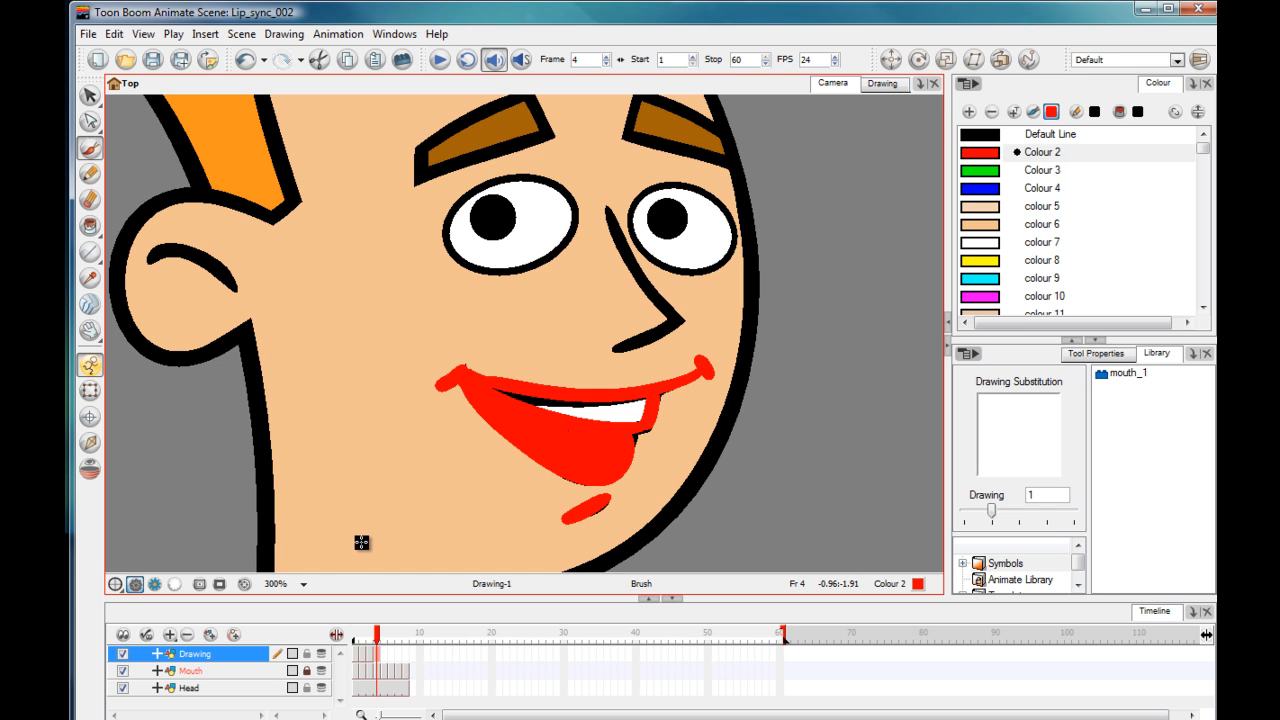
# - Try to rename the drawing at frame 4 of the Drawing layer
pyautogui.click(380, 656)
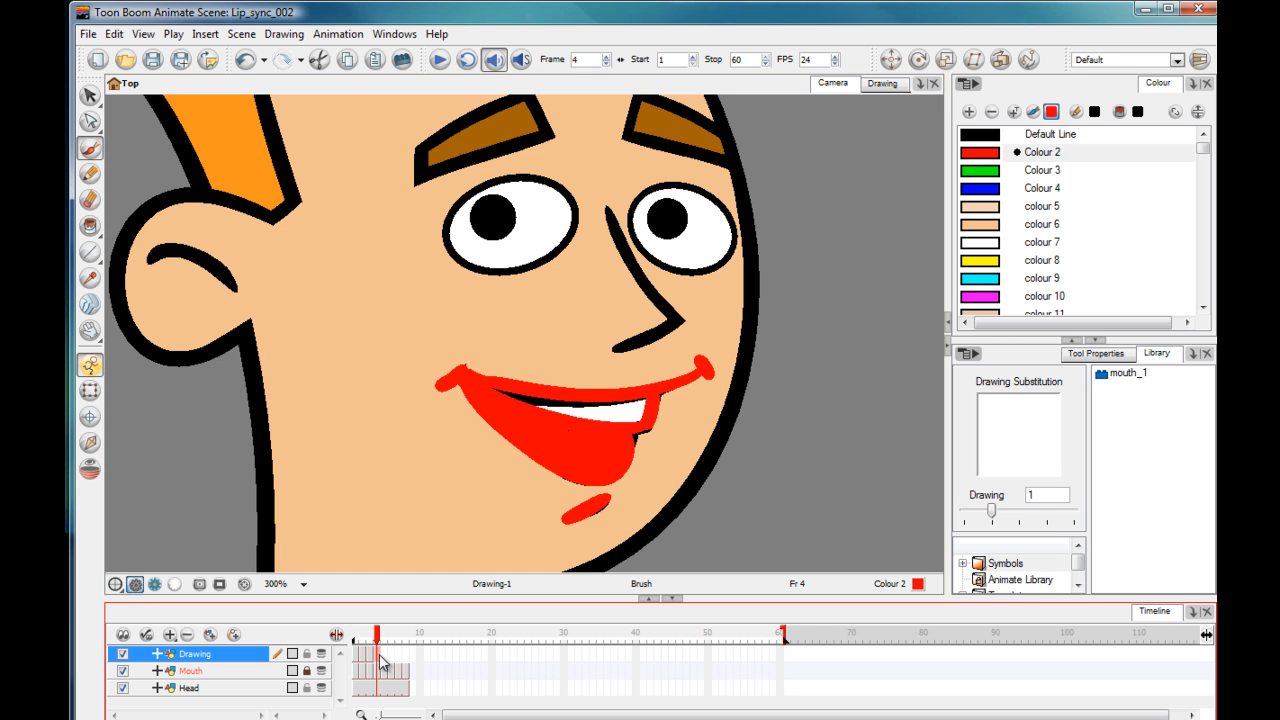
pyautogui.rightClick(380, 657)
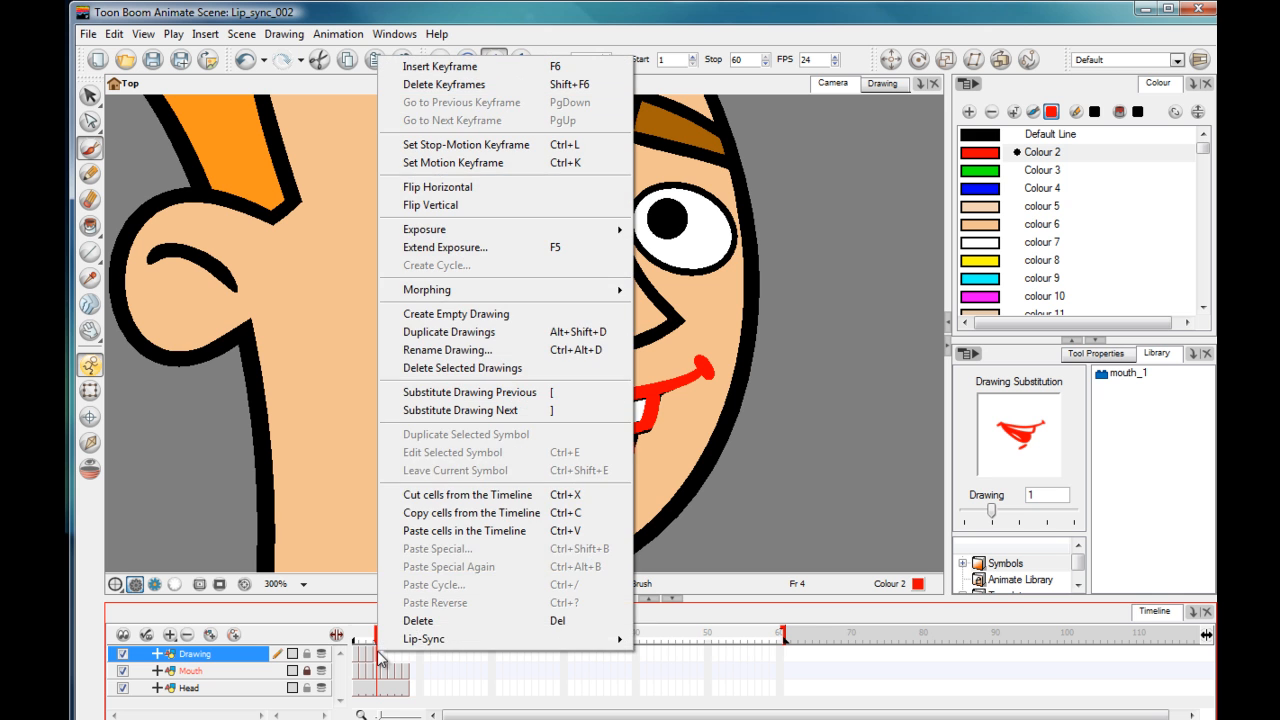
pyautogui.click(494, 352)
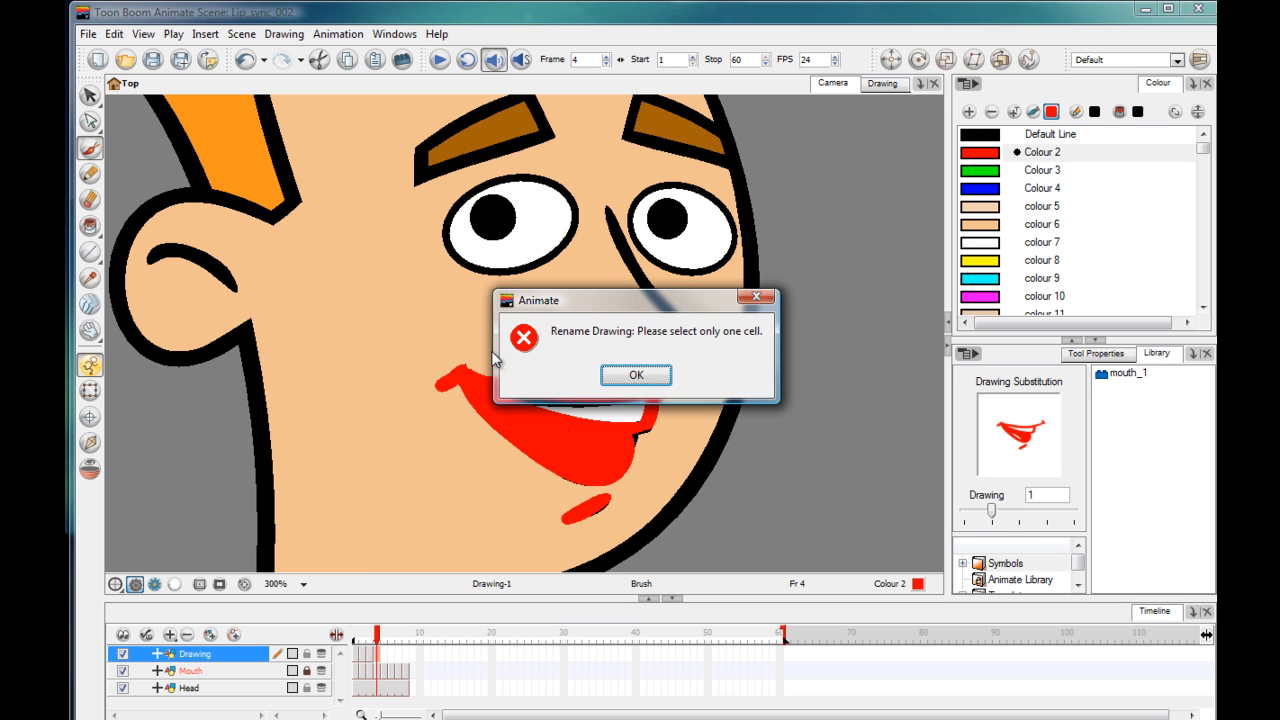
pyautogui.click(636, 376)
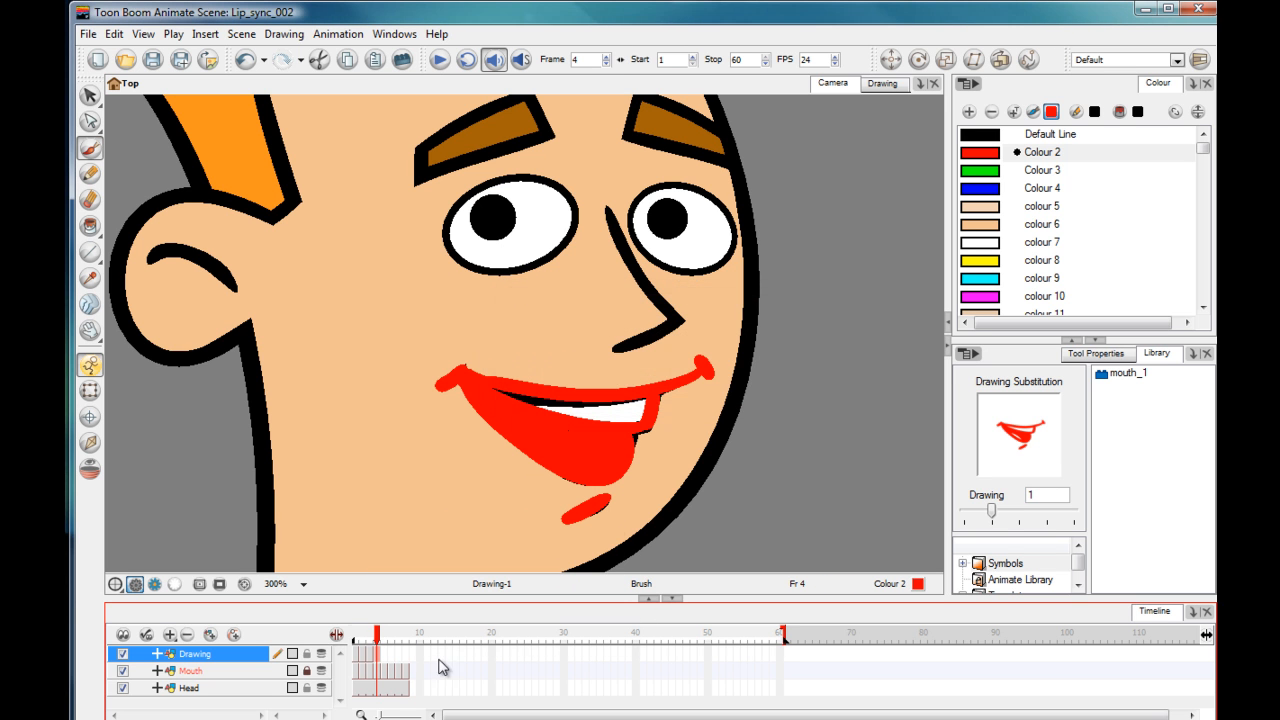
# - Rename the drawing at frame 4 of the Drawing layer as D
pyautogui.click(383, 655)
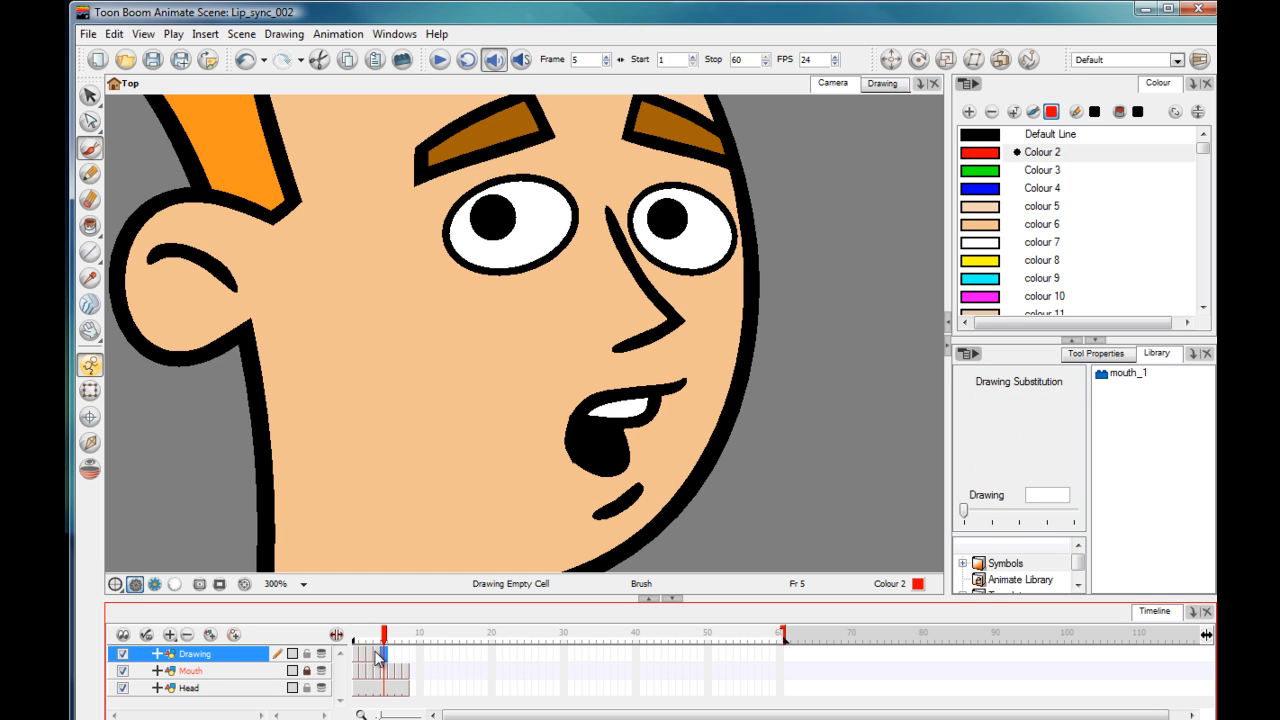
pyautogui.click(377, 655)
pyautogui.rightClick(380, 655)
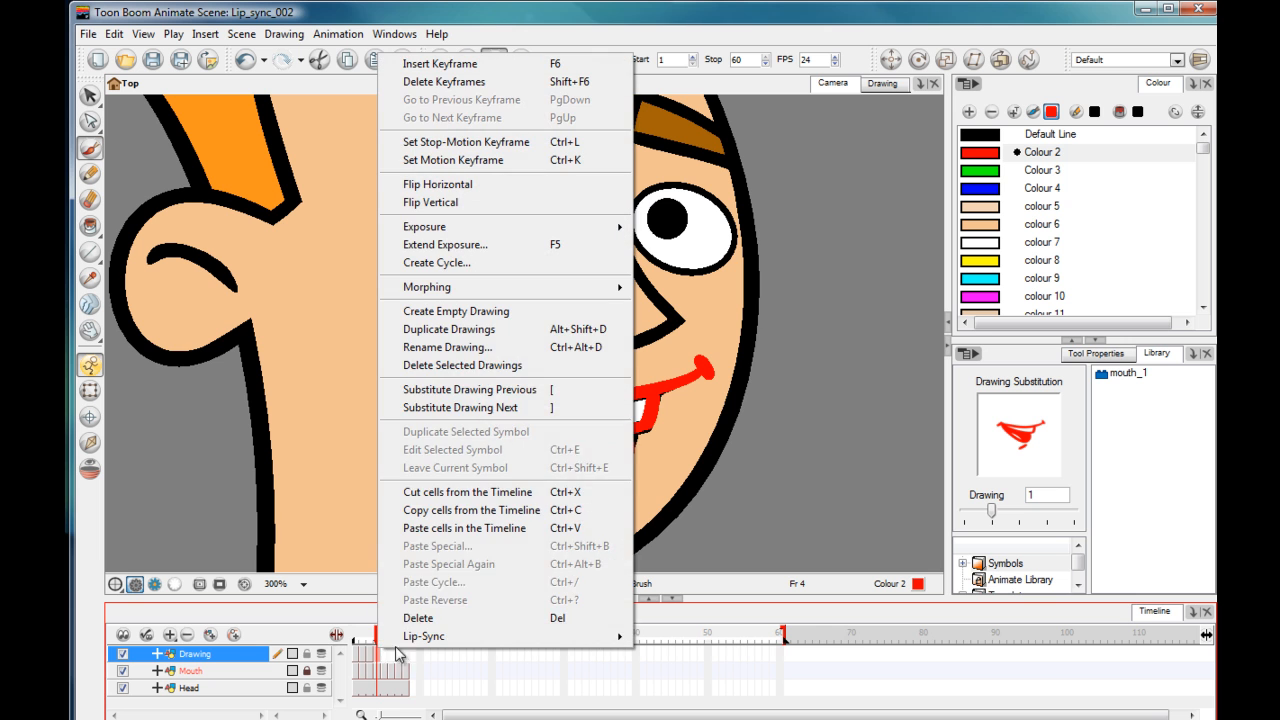
pyautogui.click(486, 358)
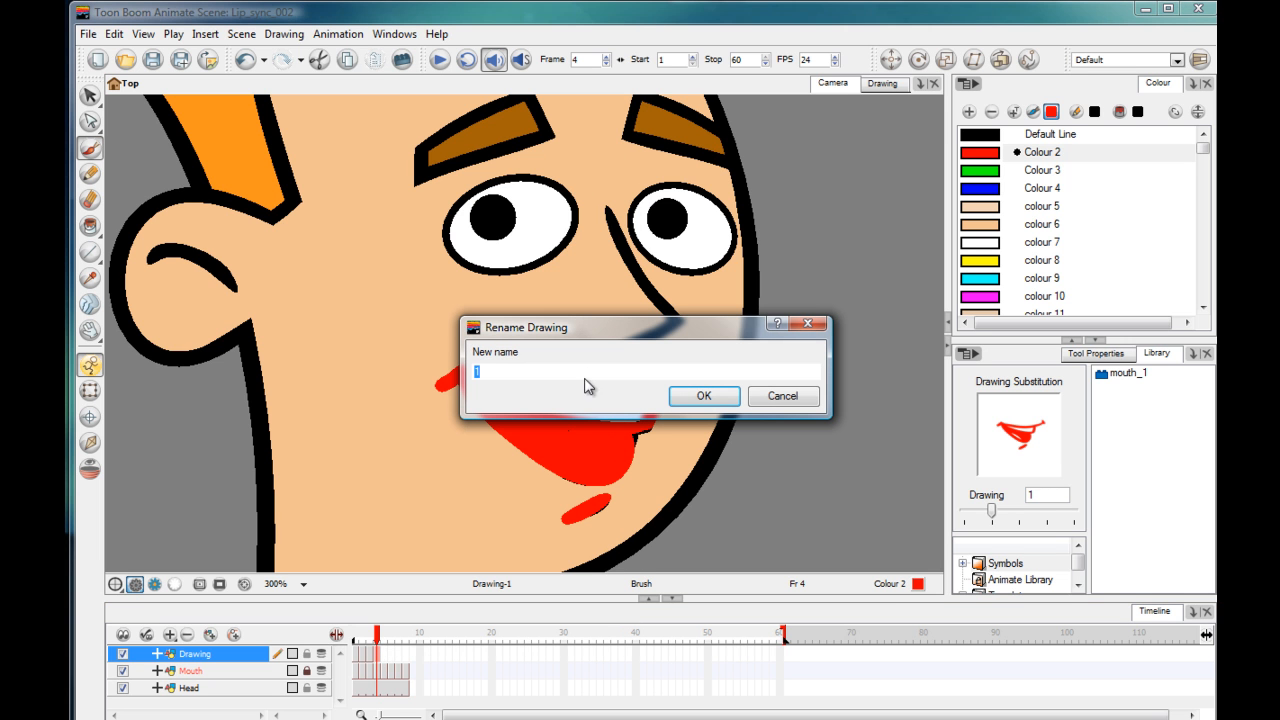
pyautogui.write('D')
pyautogui.press('Return')
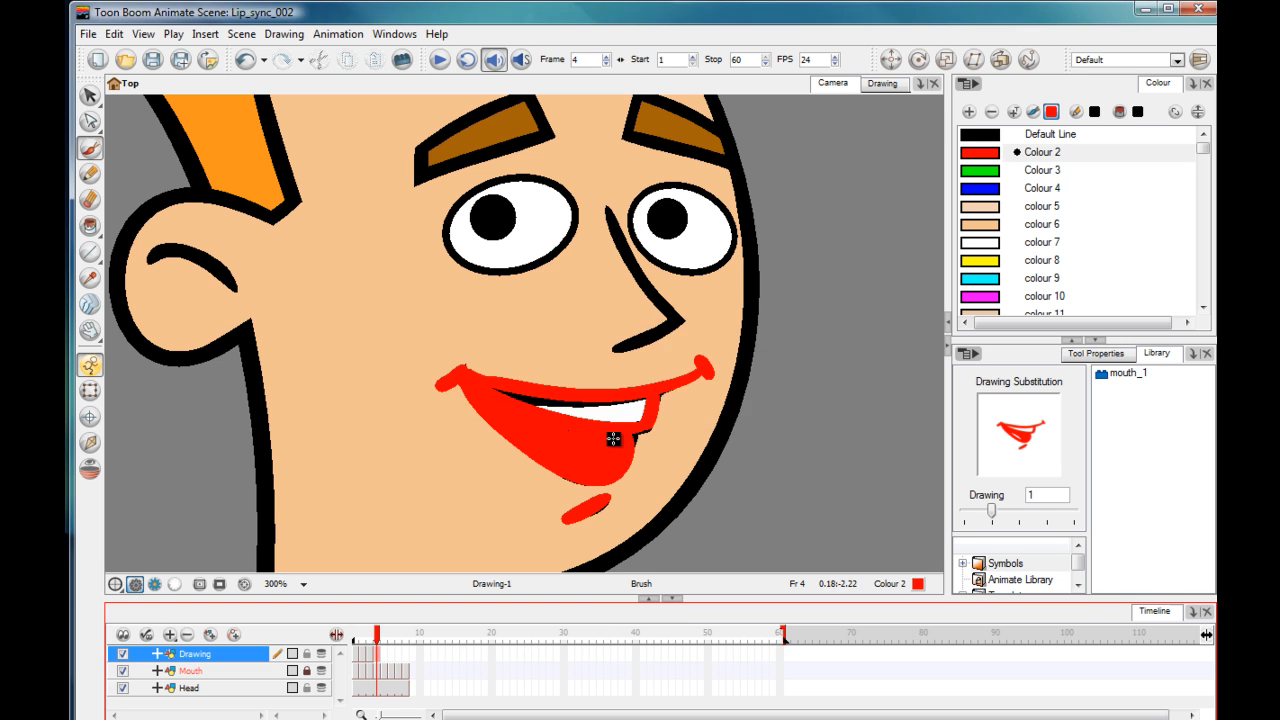
# - Create an empty drawing at frame 5 and trace the rounded open mouth, its filled interior and chin mark in red Colour 2
pyautogui.click(382, 655)
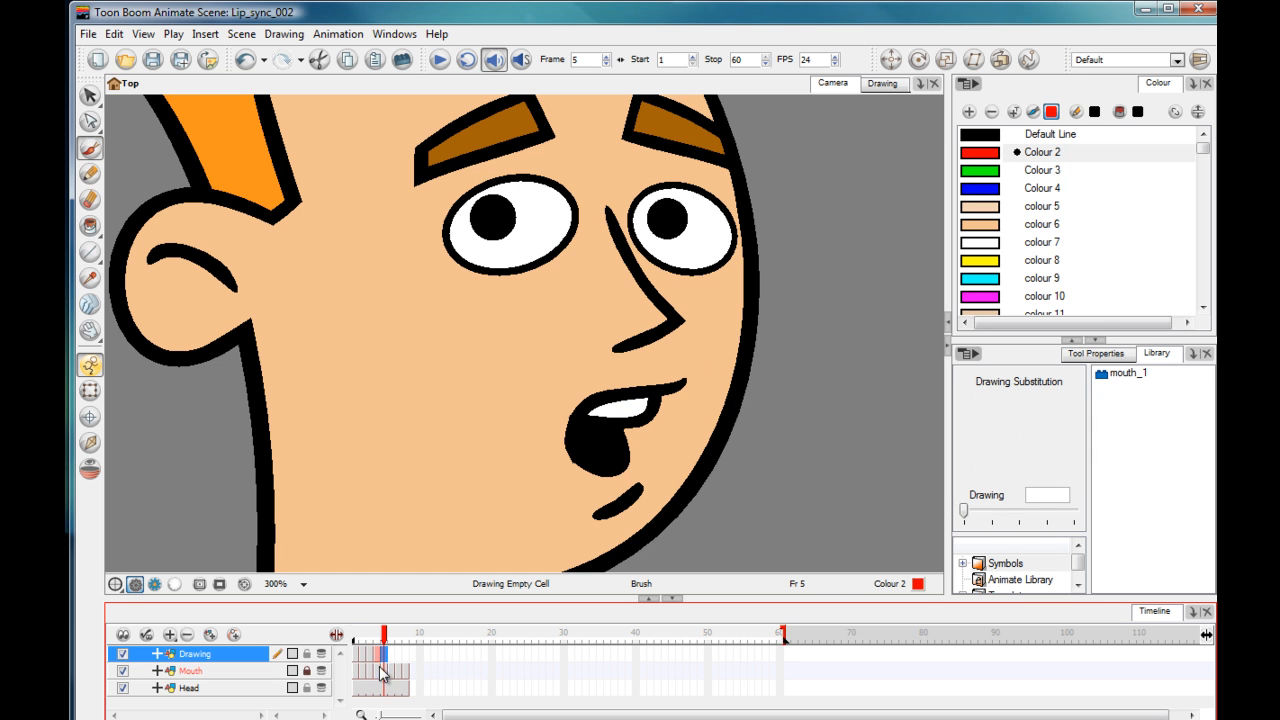
pyautogui.rightClick(385, 657)
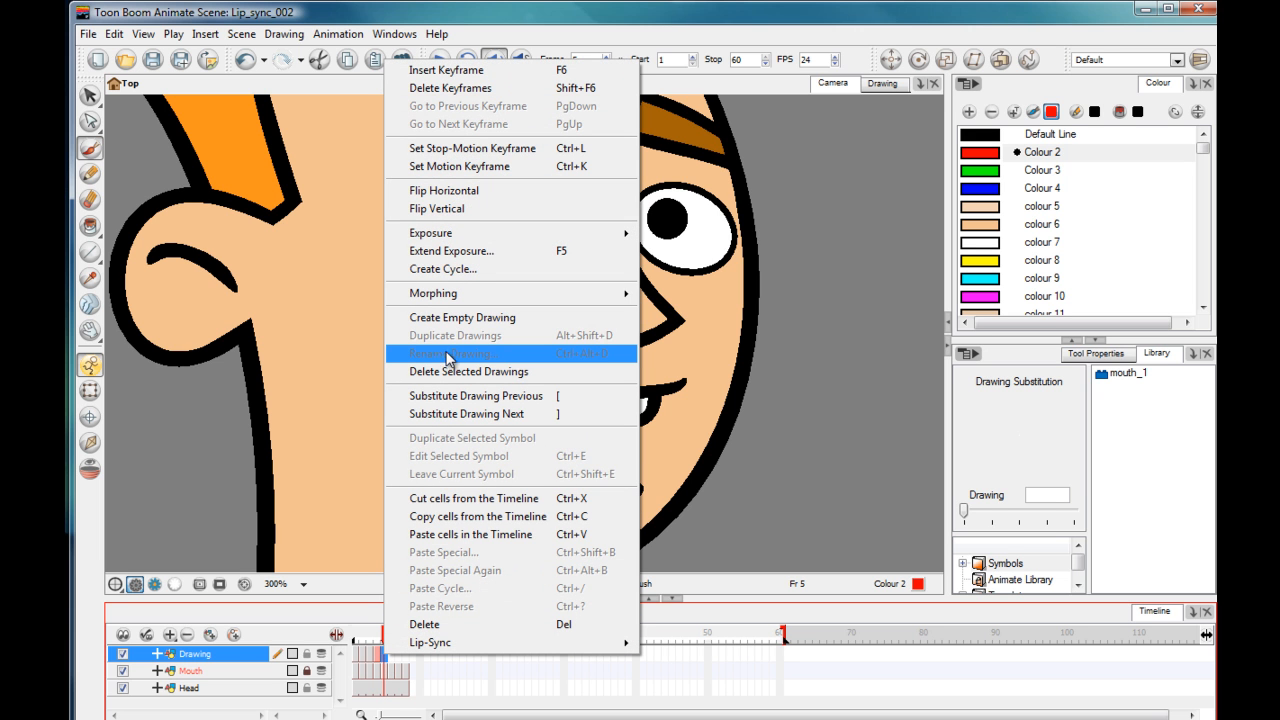
pyautogui.click(463, 318)
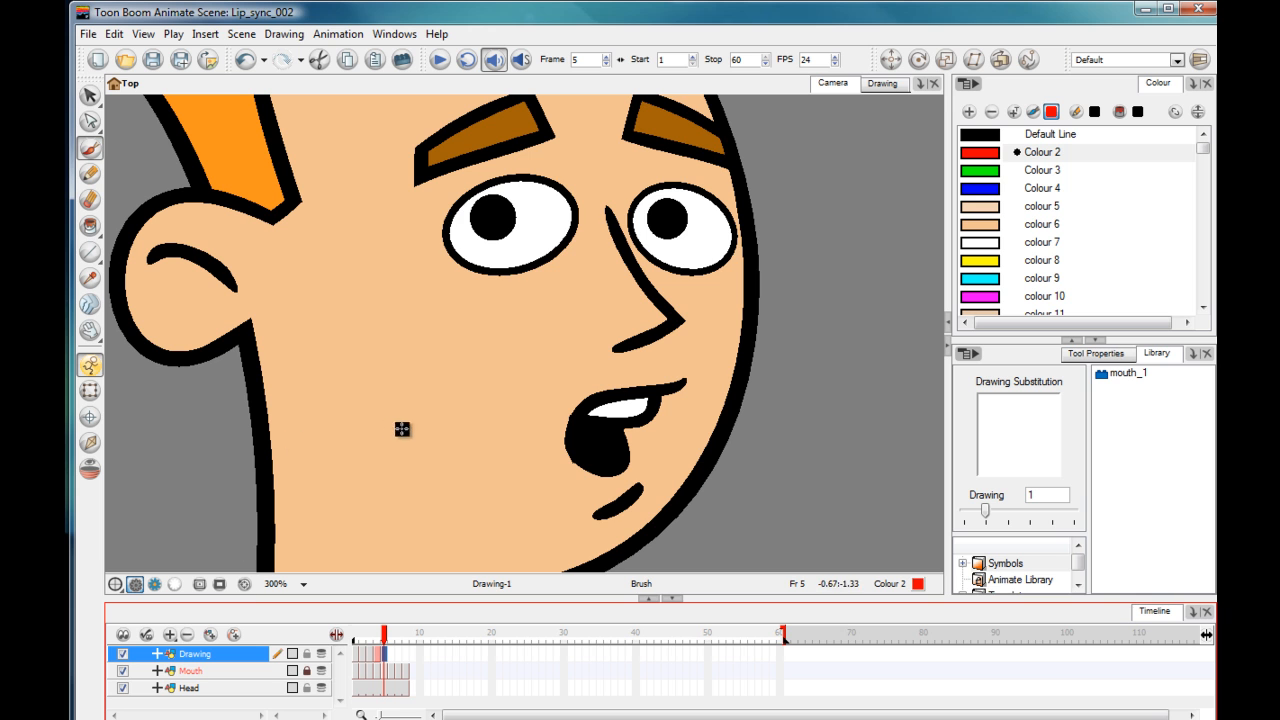
pyautogui.moveTo(686, 381)
pyautogui.mouseDown()
pyautogui.moveTo(599, 396)
pyautogui.moveTo(572, 420)
pyautogui.moveTo(573, 446)
pyautogui.moveTo(600, 469)
pyautogui.moveTo(623, 447)
pyautogui.moveTo(617, 430)
pyautogui.moveTo(587, 424)
pyautogui.moveTo(655, 394)
pyautogui.mouseUp()
pyautogui.moveTo(586, 430); pyautogui.dragTo(570, 521)
# - Rename the drawing at frame 5 of the Drawing layer as E
pyautogui.click(386, 656)
pyautogui.click(391, 655)
pyautogui.click(385, 655)
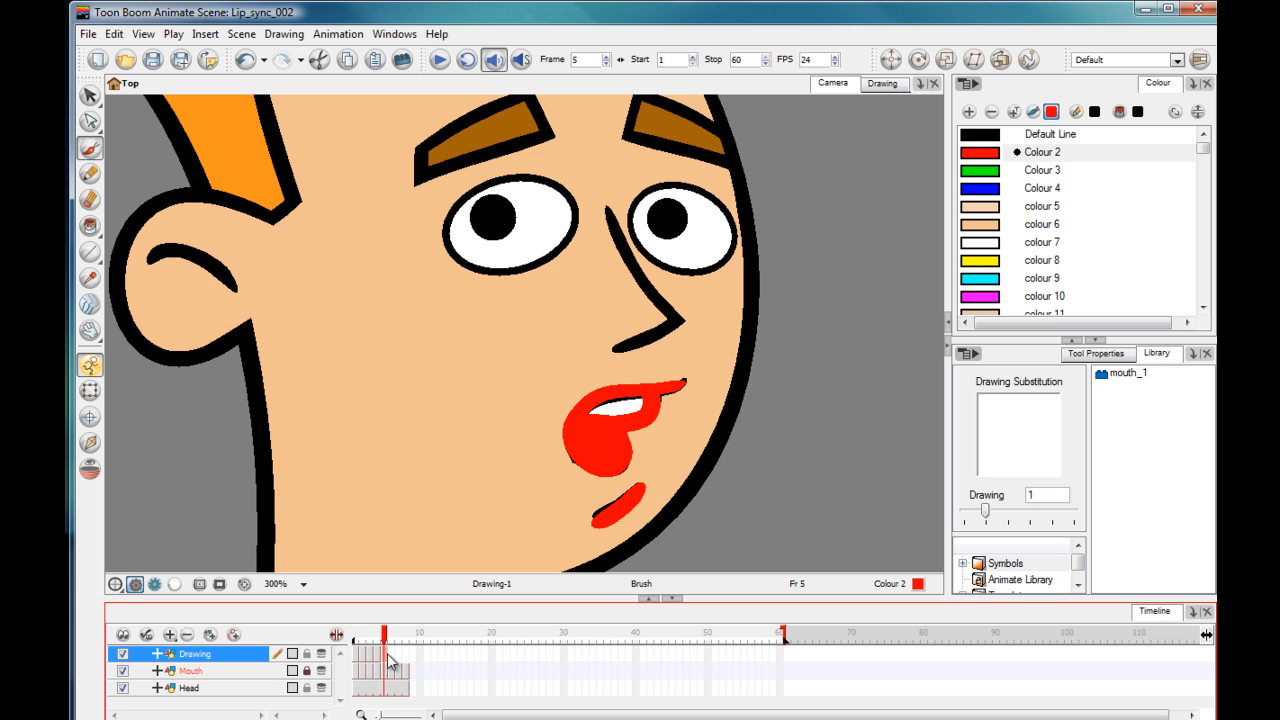
pyautogui.rightClick(387, 656)
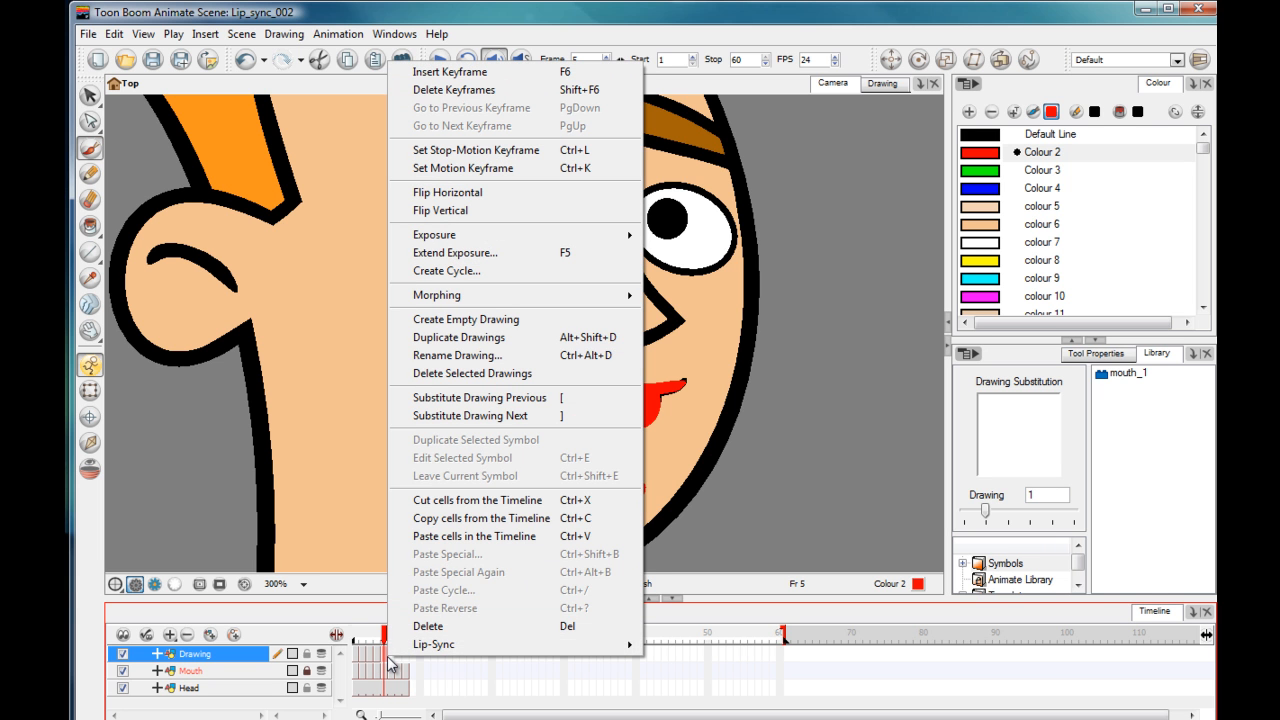
pyautogui.click(436, 356)
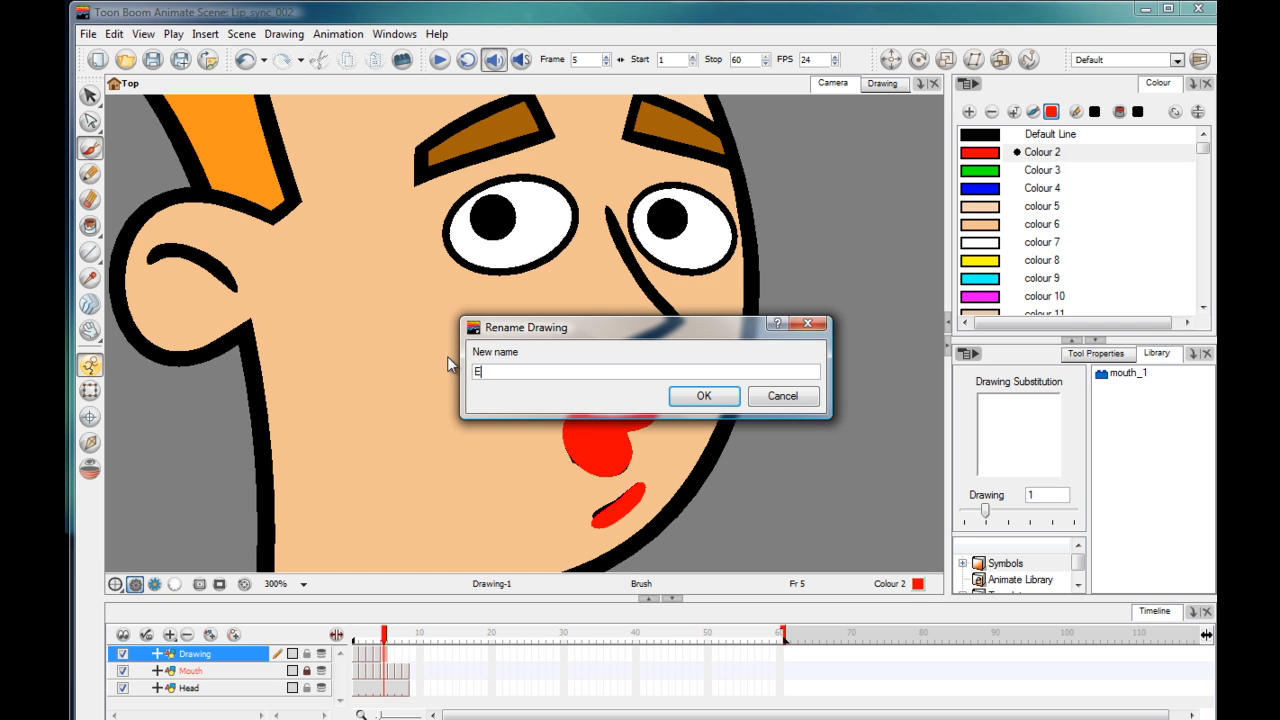
pyautogui.press('Return')
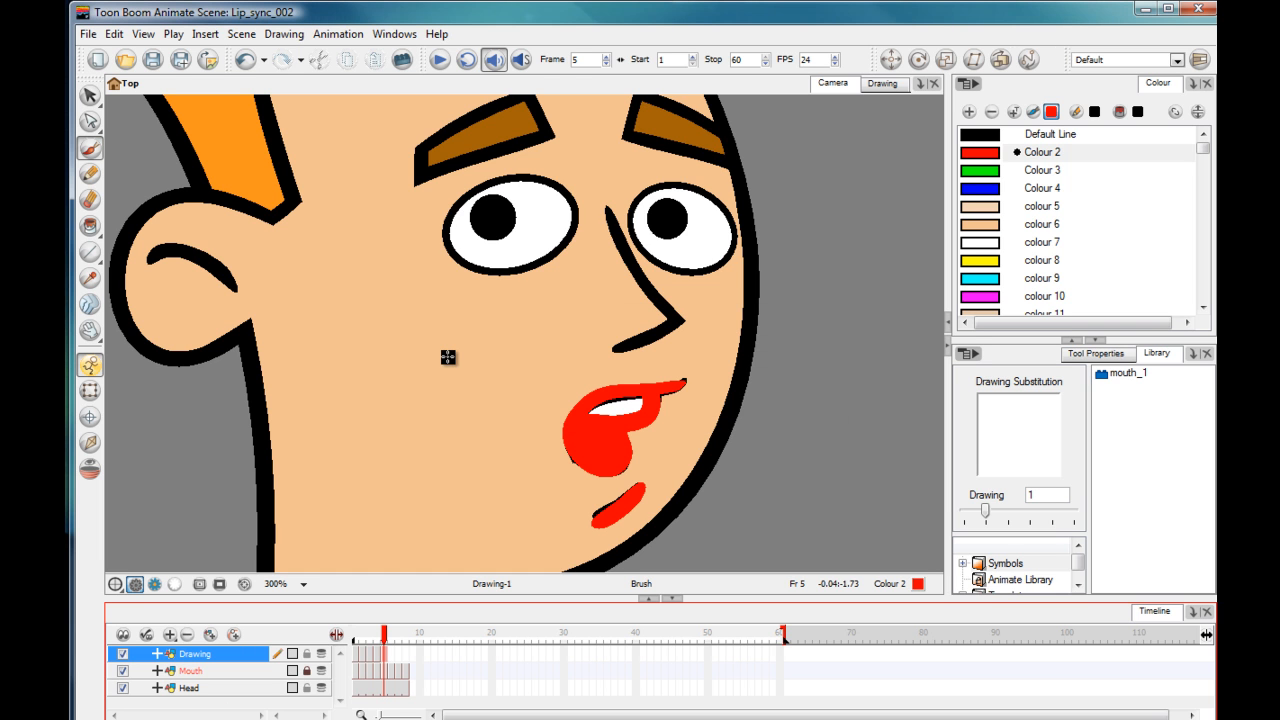
# - Create an empty drawing at frame 6 and trace the small puckered mouth and chin mark as filled red shapes
pyautogui.click(390, 655)
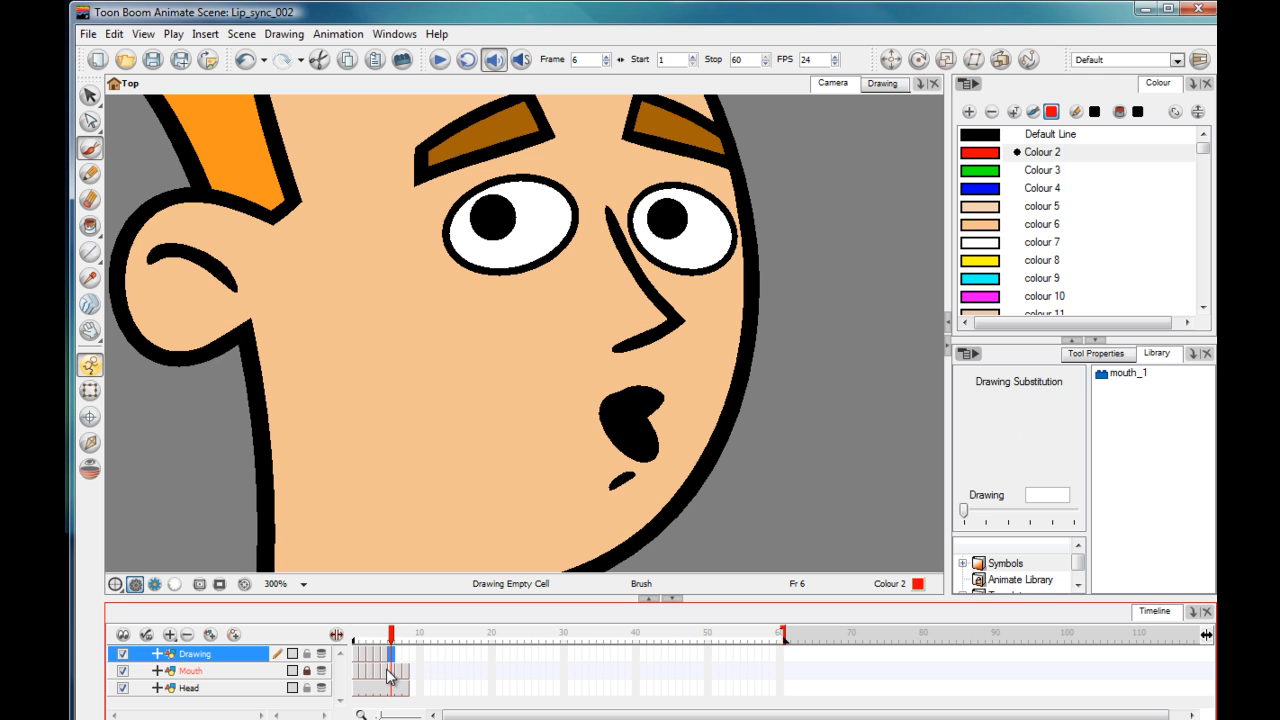
pyautogui.rightClick(394, 660)
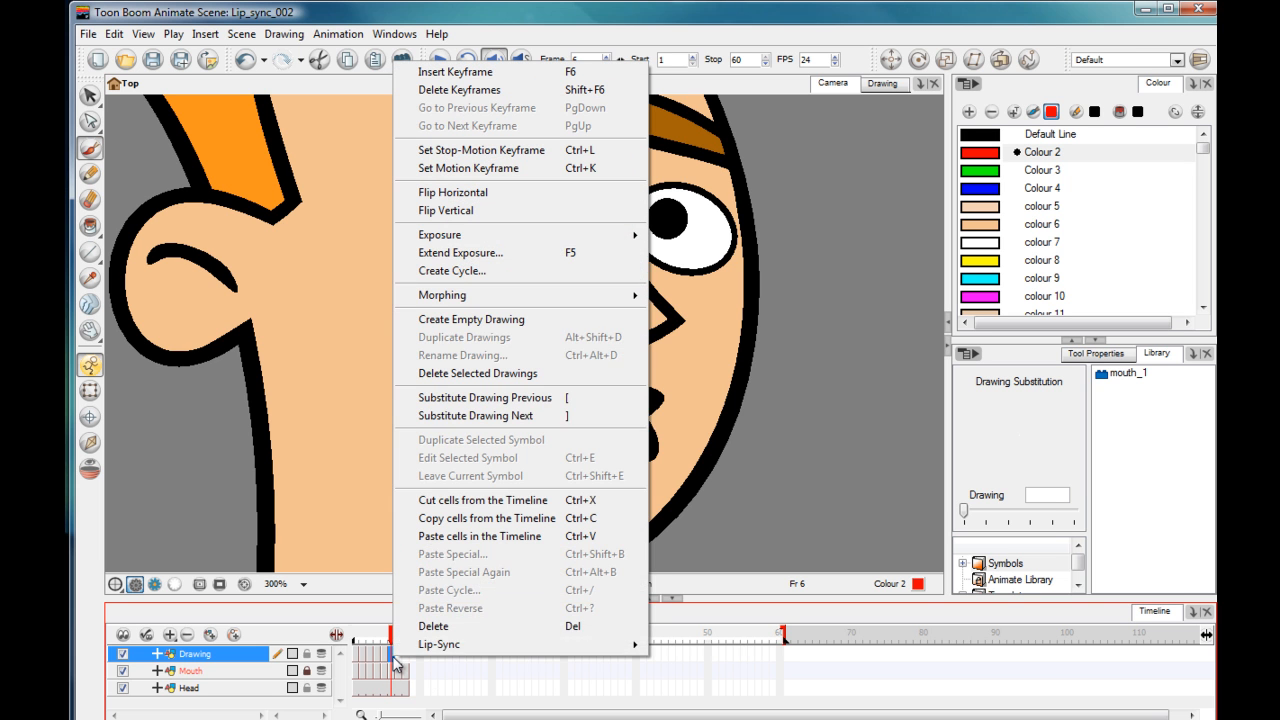
pyautogui.click(481, 320)
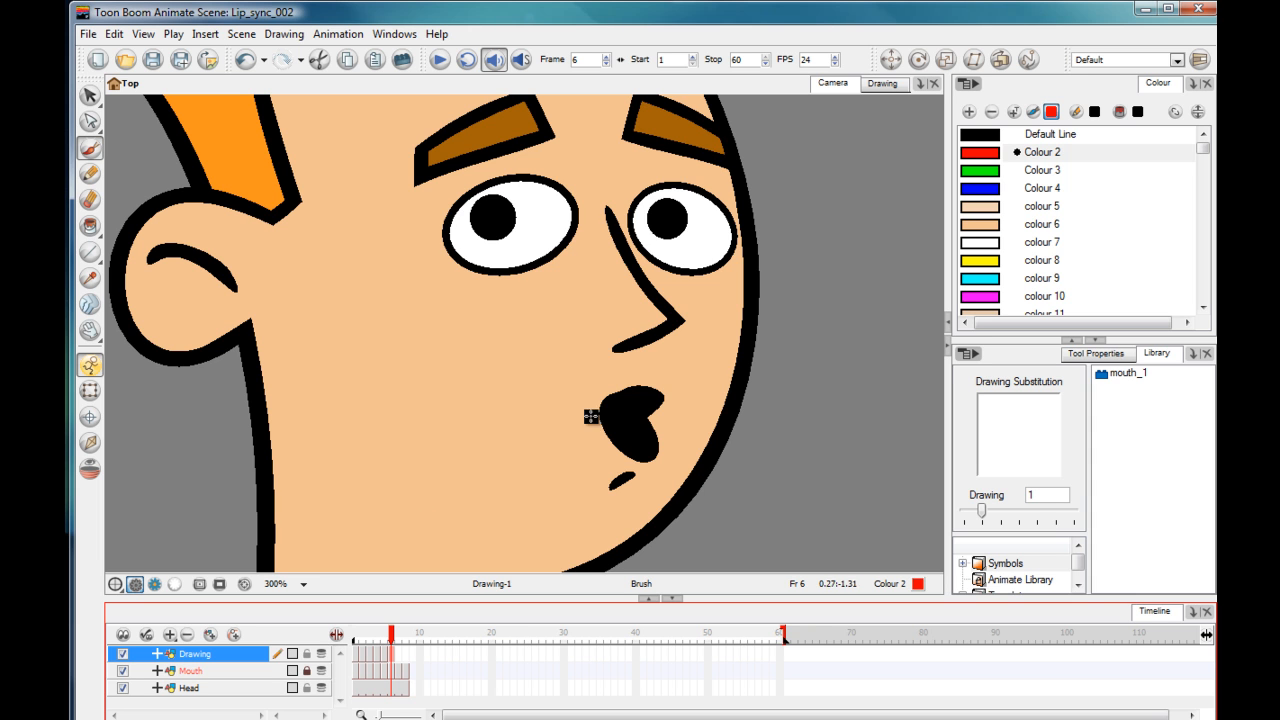
pyautogui.moveTo(638, 398)
pyautogui.mouseDown()
pyautogui.moveTo(651, 450)
pyautogui.moveTo(617, 429)
pyautogui.moveTo(610, 405)
pyautogui.moveTo(641, 393)
pyautogui.moveTo(617, 405)
pyautogui.moveTo(601, 483)
pyautogui.mouseUp()
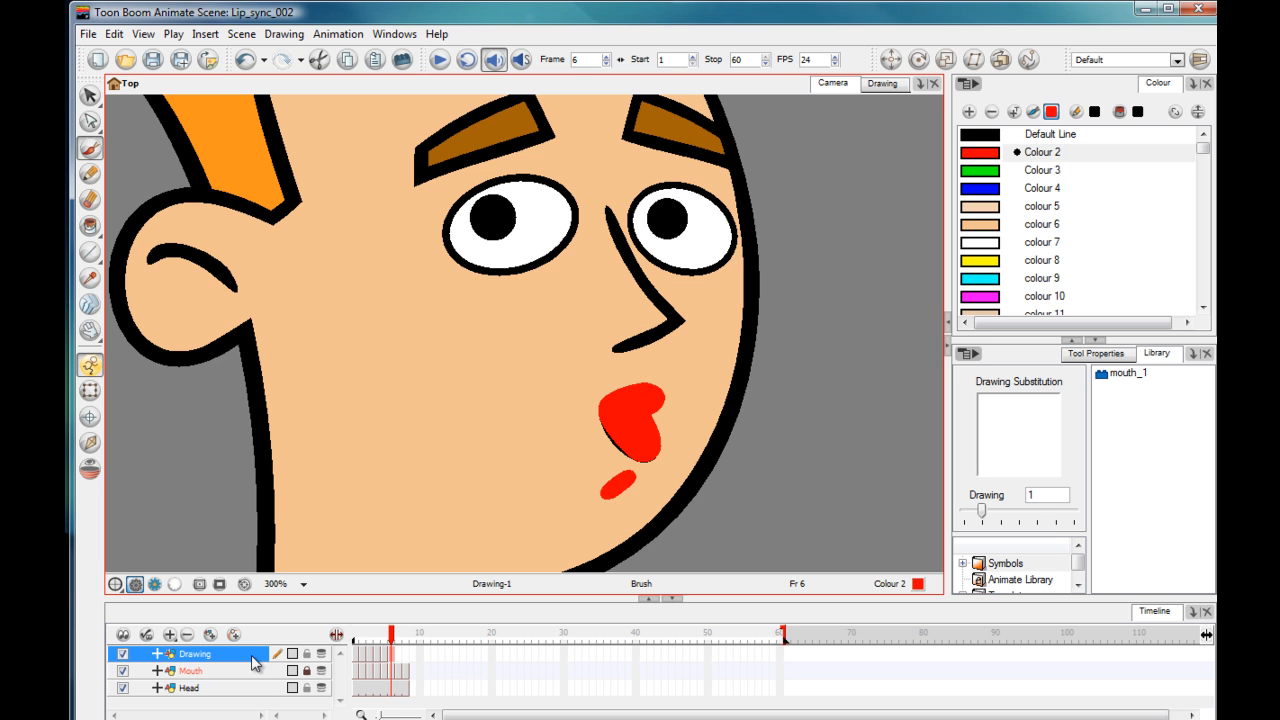
# - Rename the drawing at frame 6 of the Drawing layer as F
pyautogui.rightClick(393, 655)
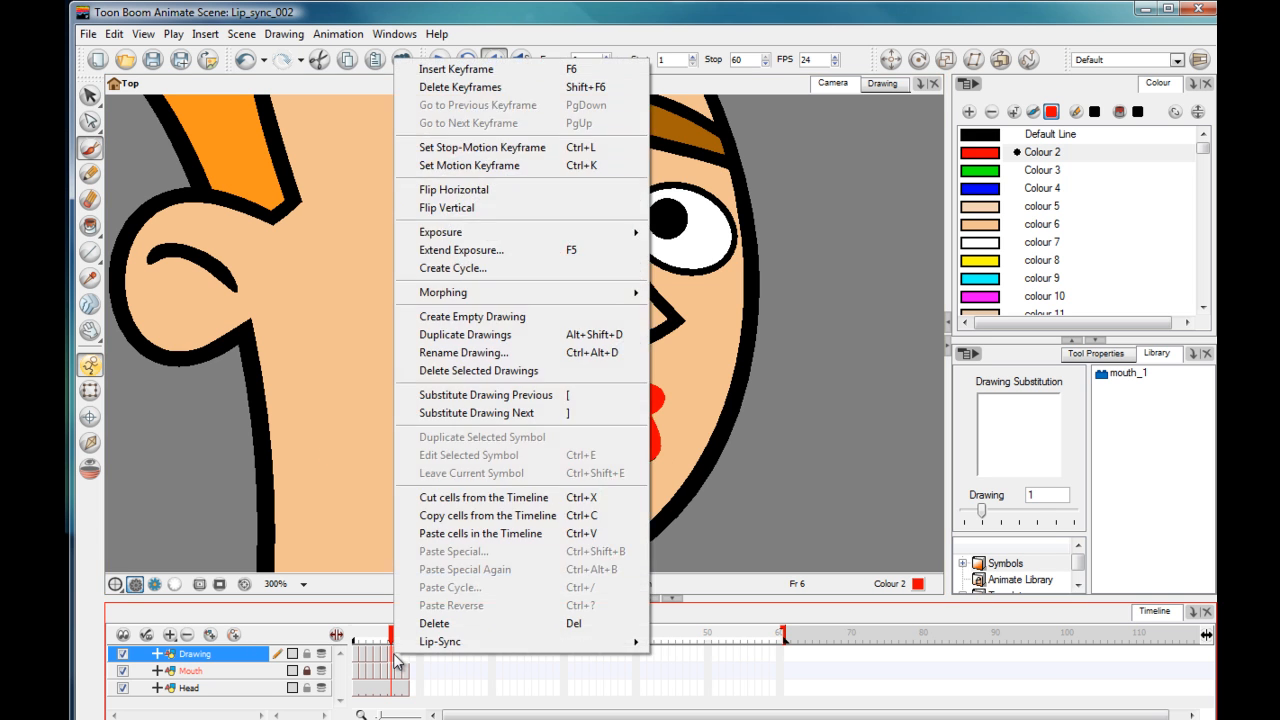
pyautogui.click(487, 353)
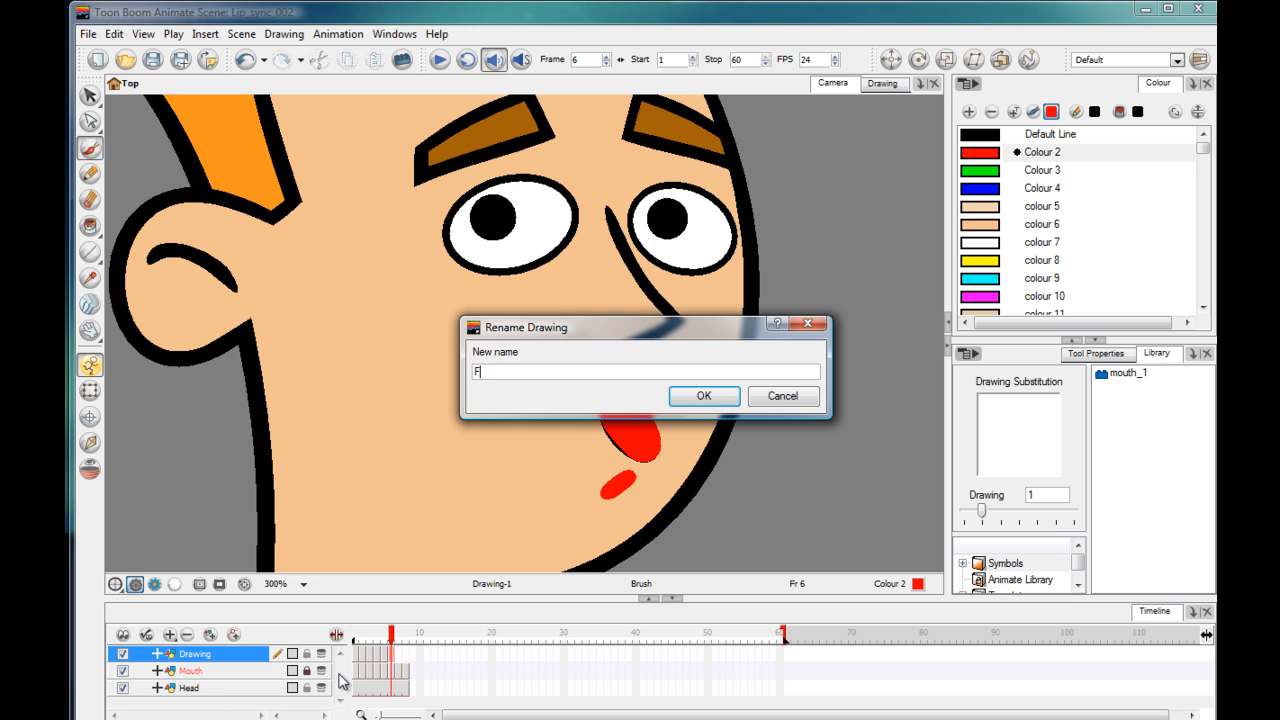
pyautogui.press('Return')
# - Create an empty drawing at frame 7 and trace the lip-biting mouth's corners, upper lip, teeth outline and lower-lip creases in red
pyautogui.click(398, 653)
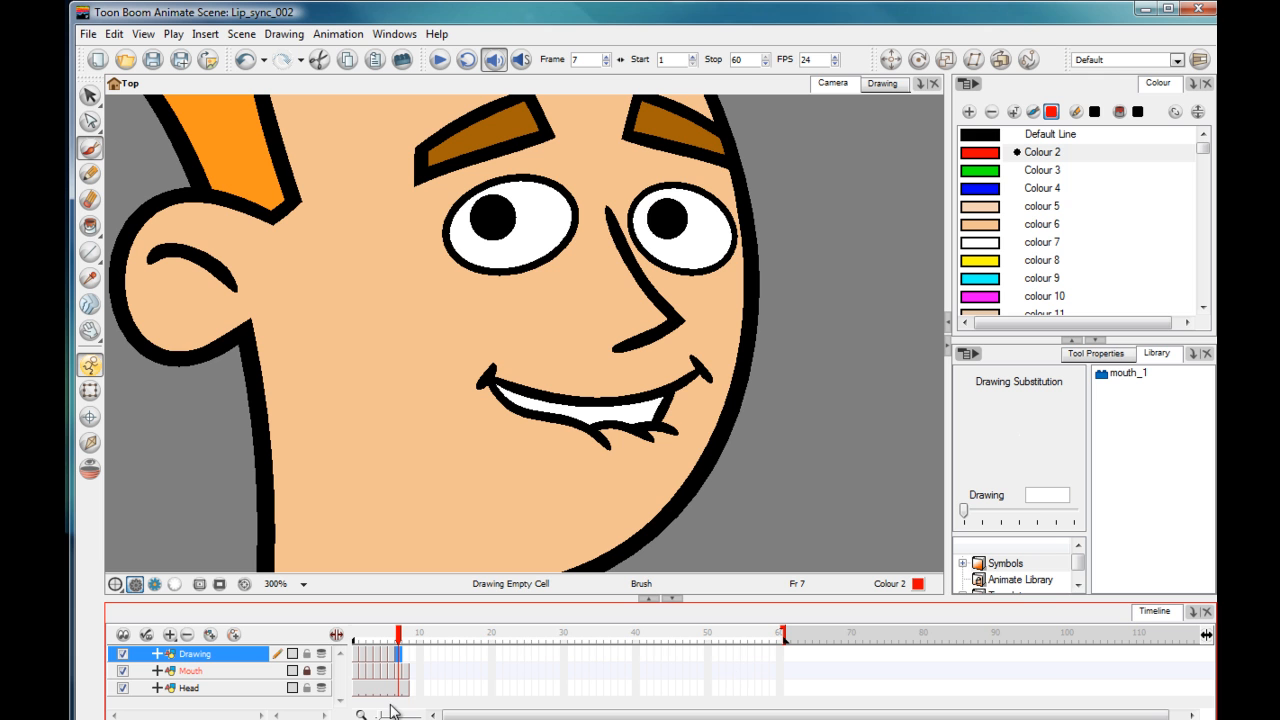
pyautogui.rightClick(398, 653)
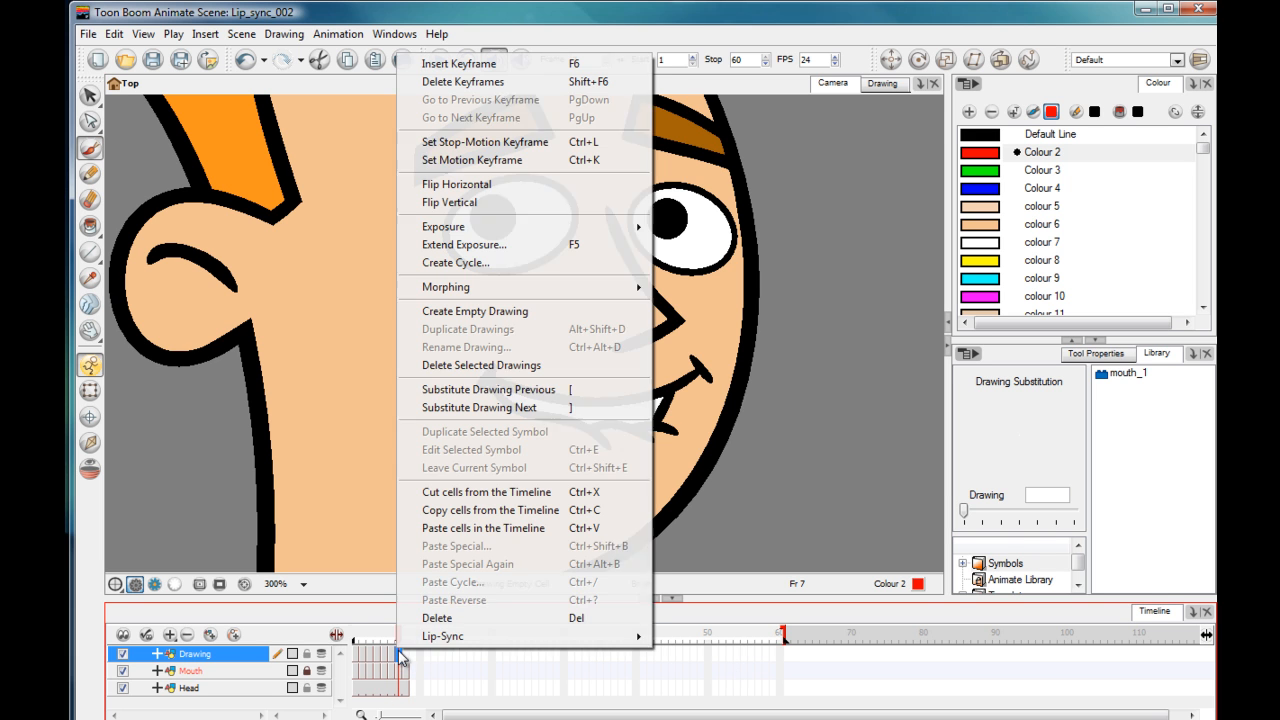
pyautogui.click(524, 313)
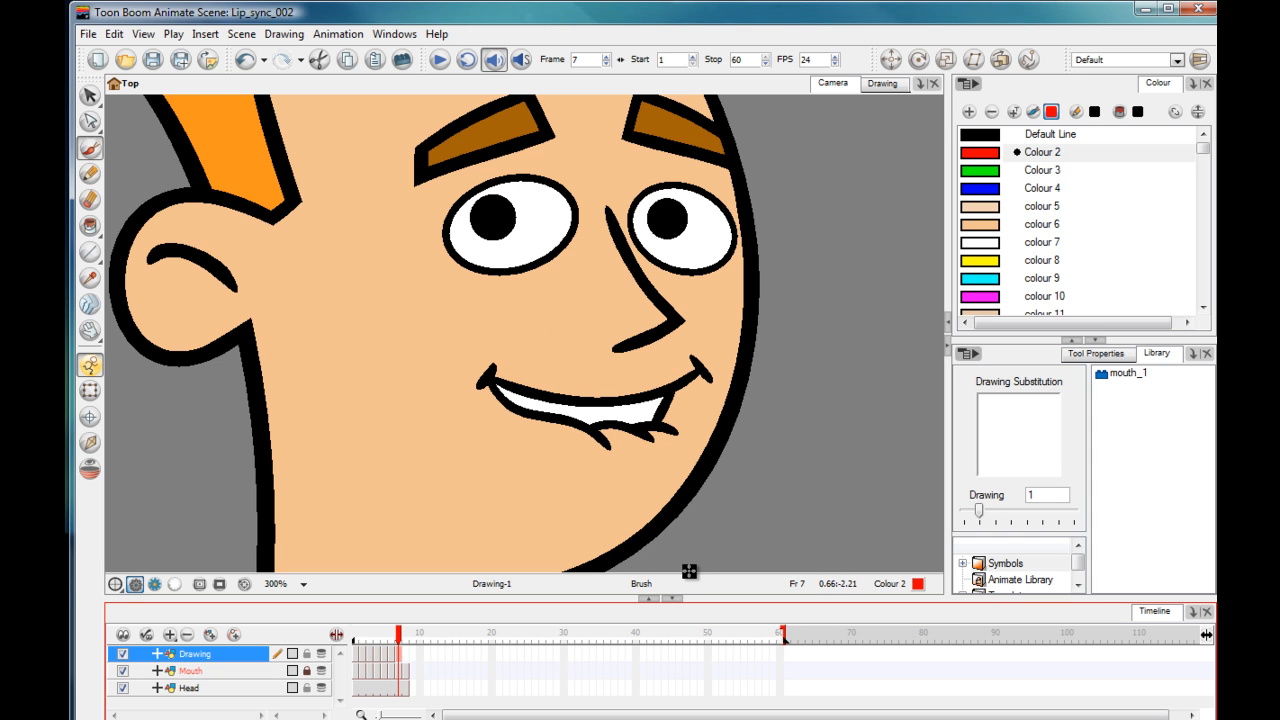
pyautogui.moveTo(691, 359)
pyautogui.mouseDown()
pyautogui.moveTo(671, 384)
pyautogui.moveTo(480, 376)
pyautogui.moveTo(567, 395)
pyautogui.moveTo(695, 369)
pyautogui.mouseUp()
pyautogui.hotkey('ctrl', 'z')
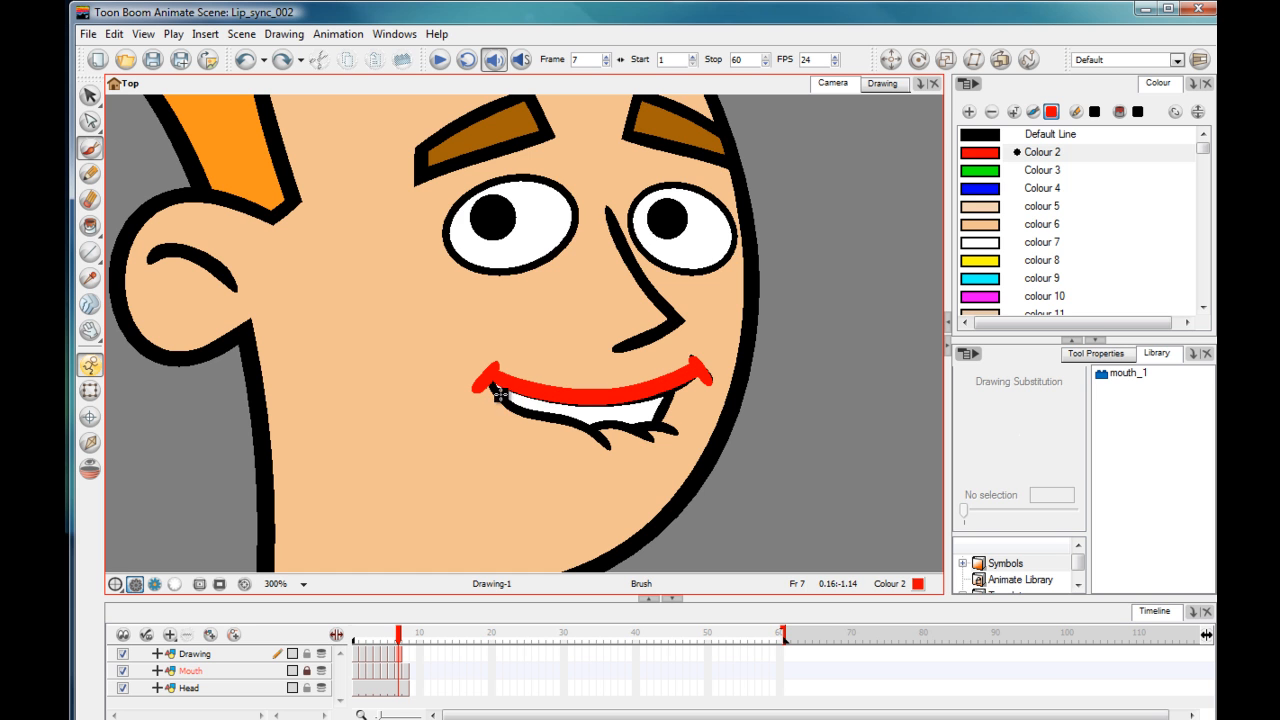
pyautogui.moveTo(517, 404)
pyautogui.mouseDown()
pyautogui.moveTo(566, 421)
pyautogui.moveTo(608, 473)
pyautogui.moveTo(622, 429)
pyautogui.moveTo(667, 428)
pyautogui.moveTo(647, 425)
pyautogui.moveTo(672, 394)
pyautogui.mouseUp()
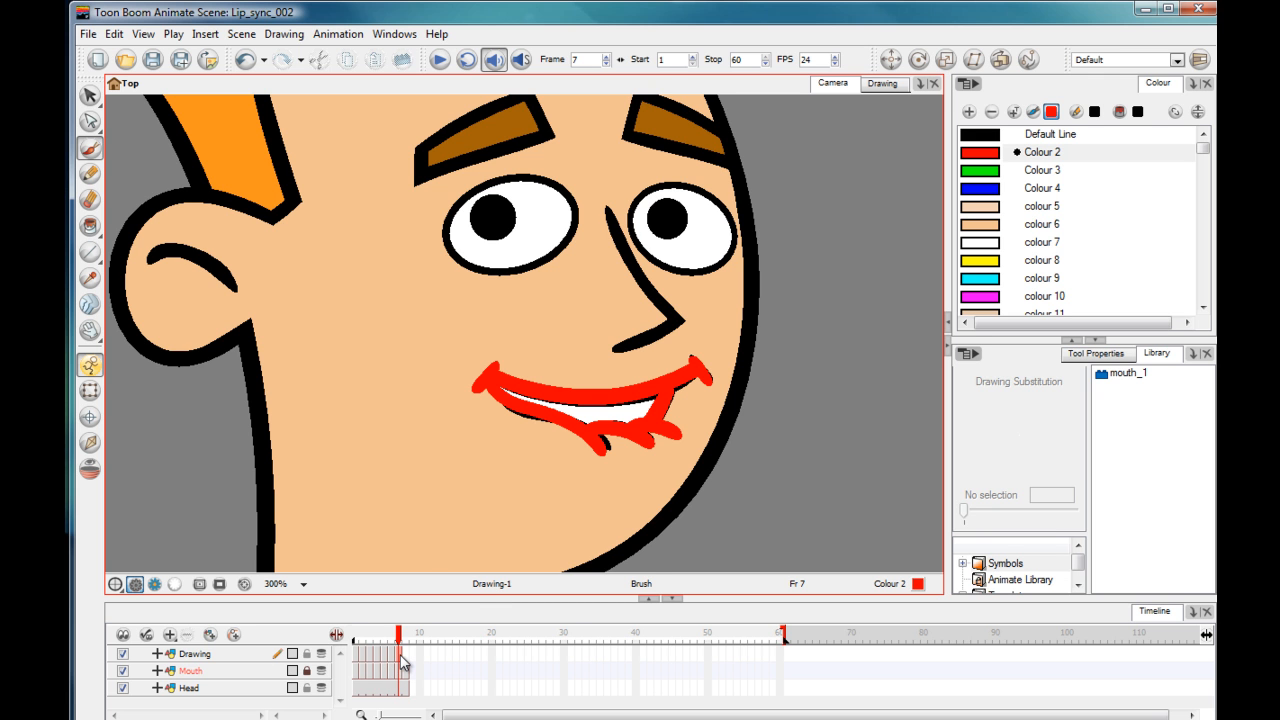
# - Rename the drawing at frame 7 of the Drawing layer as G
pyautogui.click(402, 656)
pyautogui.rightClick(402, 657)
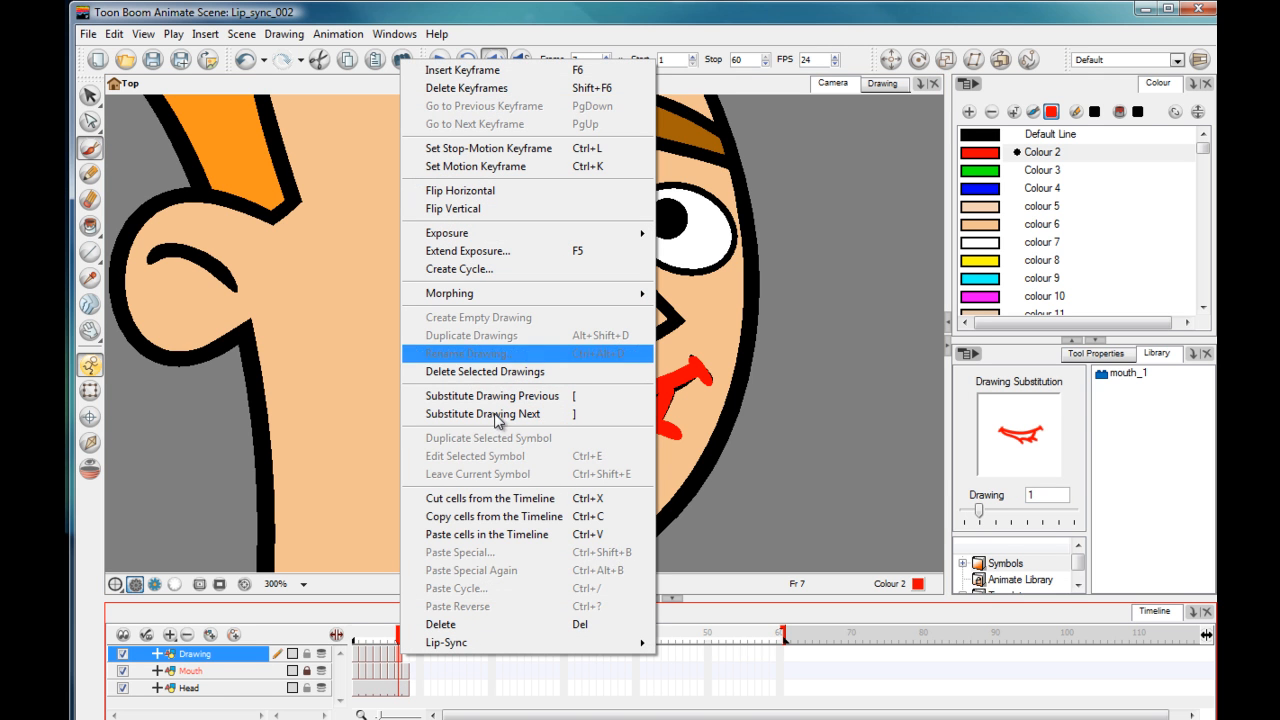
pyautogui.click(430, 667)
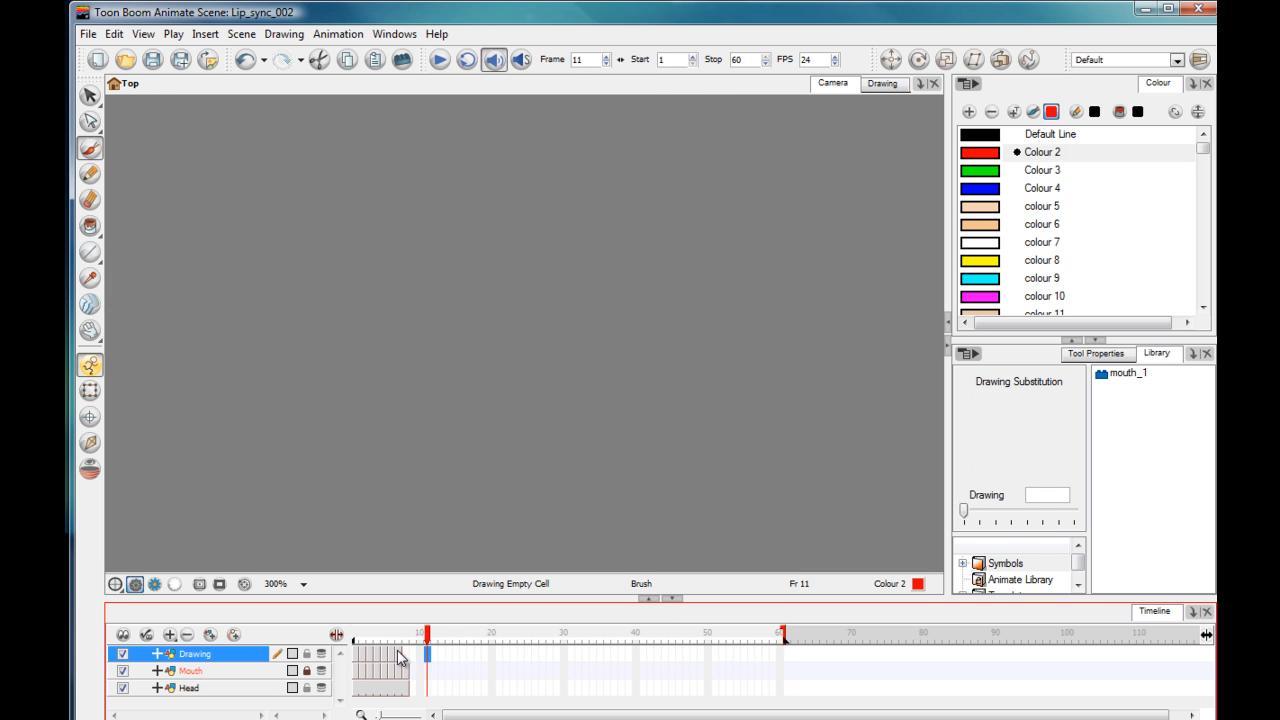
pyautogui.click(395, 651)
pyautogui.rightClick(402, 657)
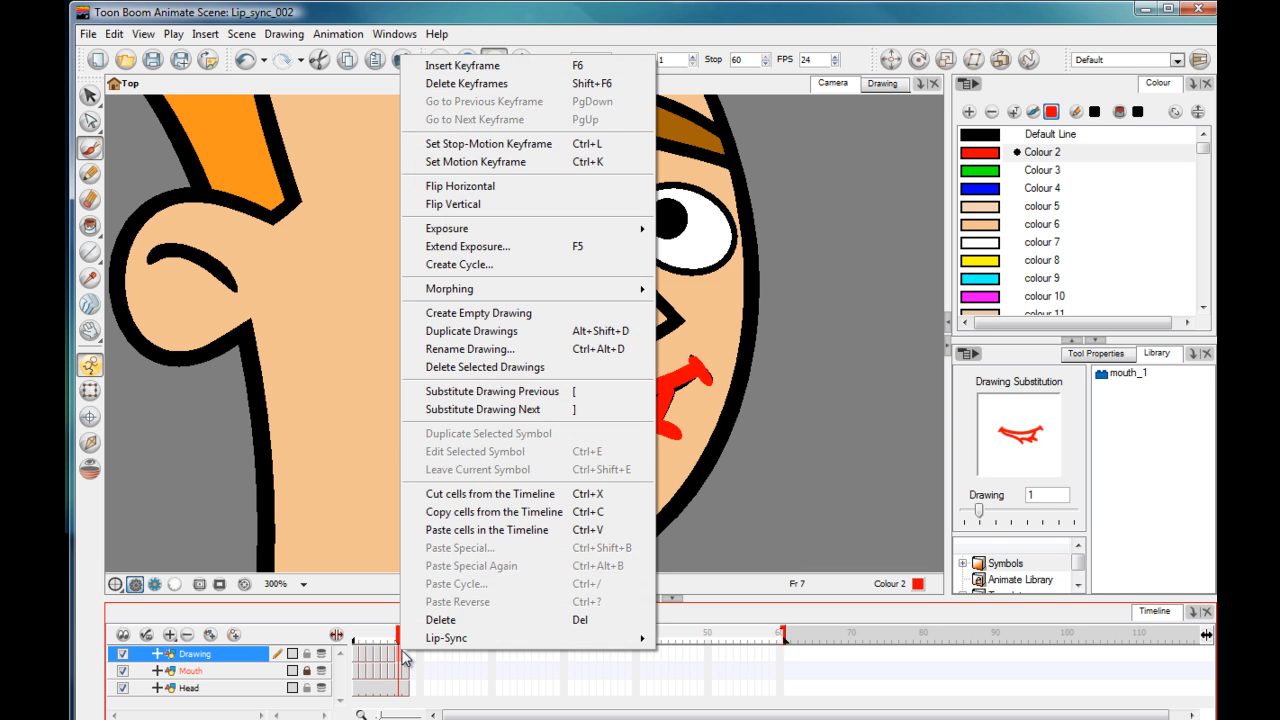
pyautogui.click(513, 349)
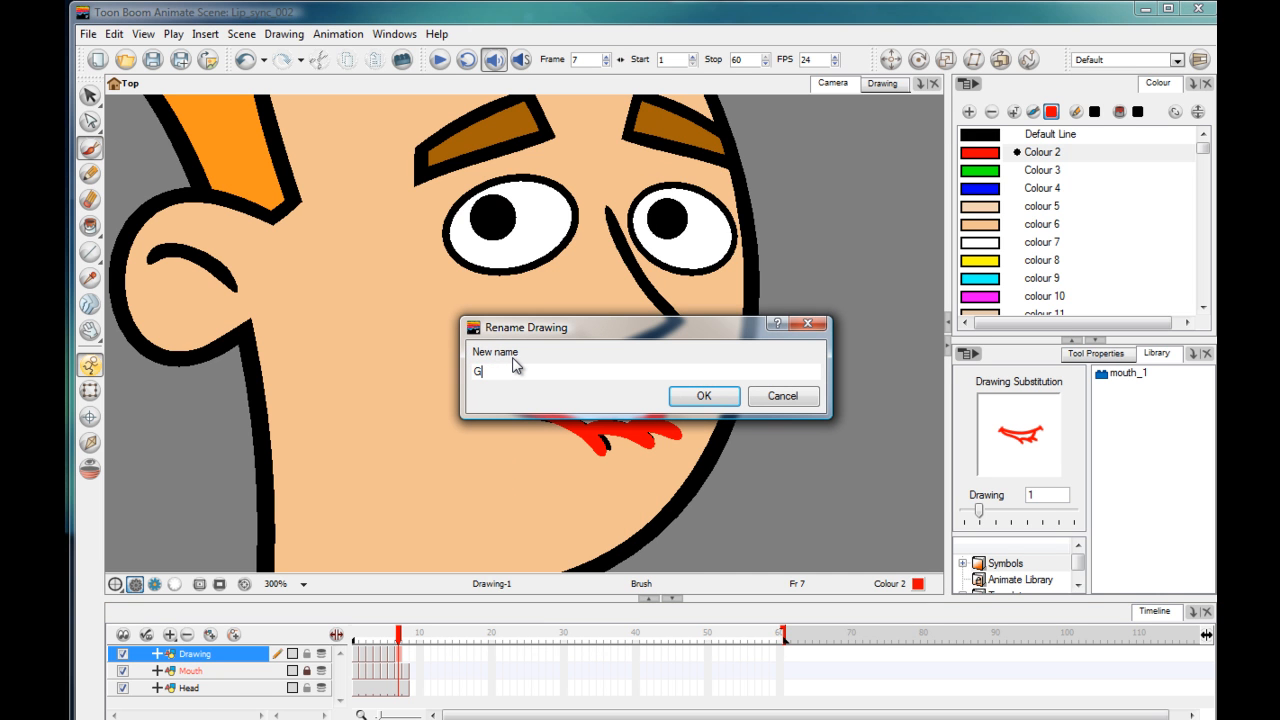
pyautogui.press('Return')
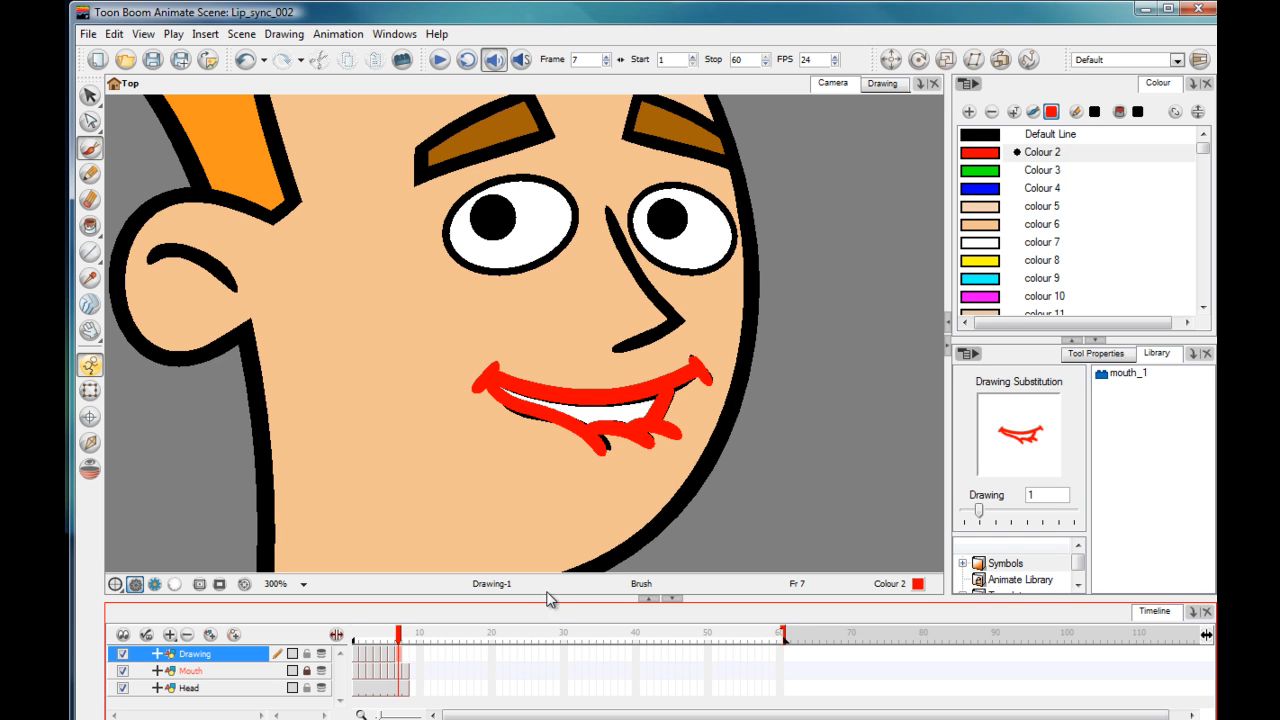
# - Create an empty drawing at frame 8 and trace the closed smiling mouth line and both corners in red Colour 2
pyautogui.click(405, 655)
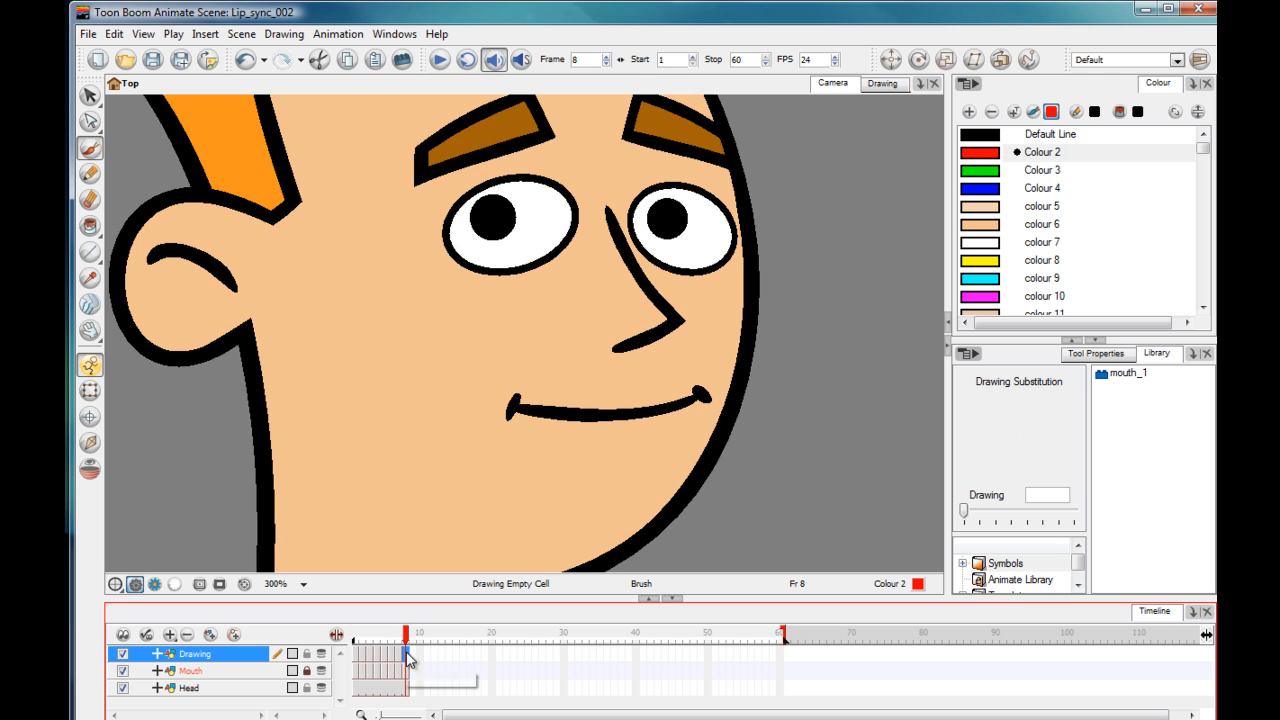
pyautogui.rightClick(405, 655)
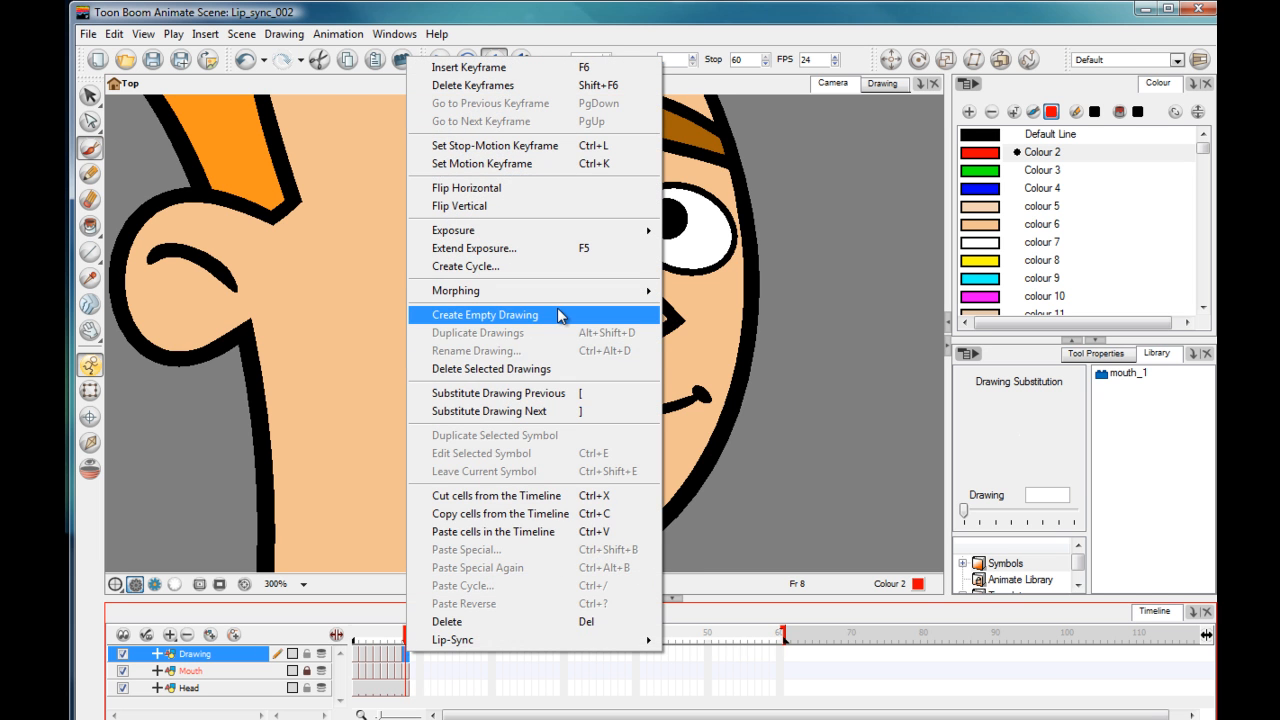
pyautogui.click(560, 238)
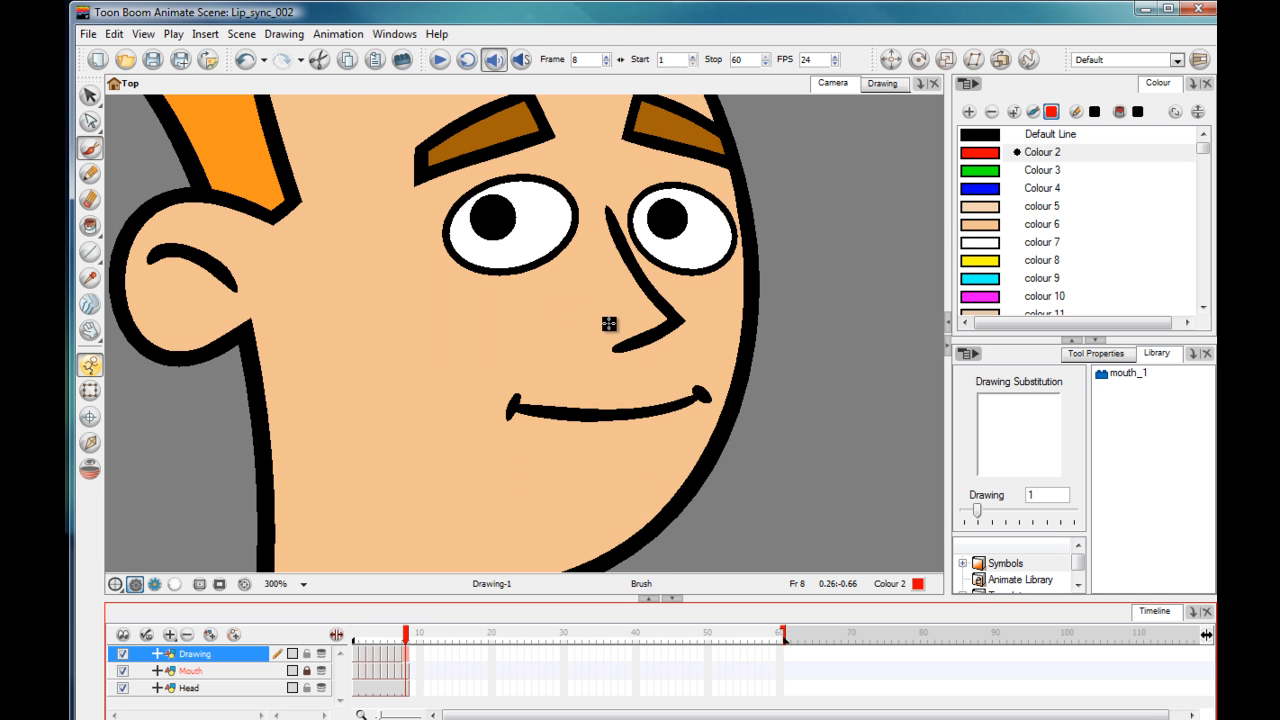
pyautogui.moveTo(696, 393)
pyautogui.mouseDown()
pyautogui.moveTo(660, 408)
pyautogui.moveTo(696, 392)
pyautogui.moveTo(565, 410)
pyautogui.moveTo(515, 406)
pyautogui.mouseUp()
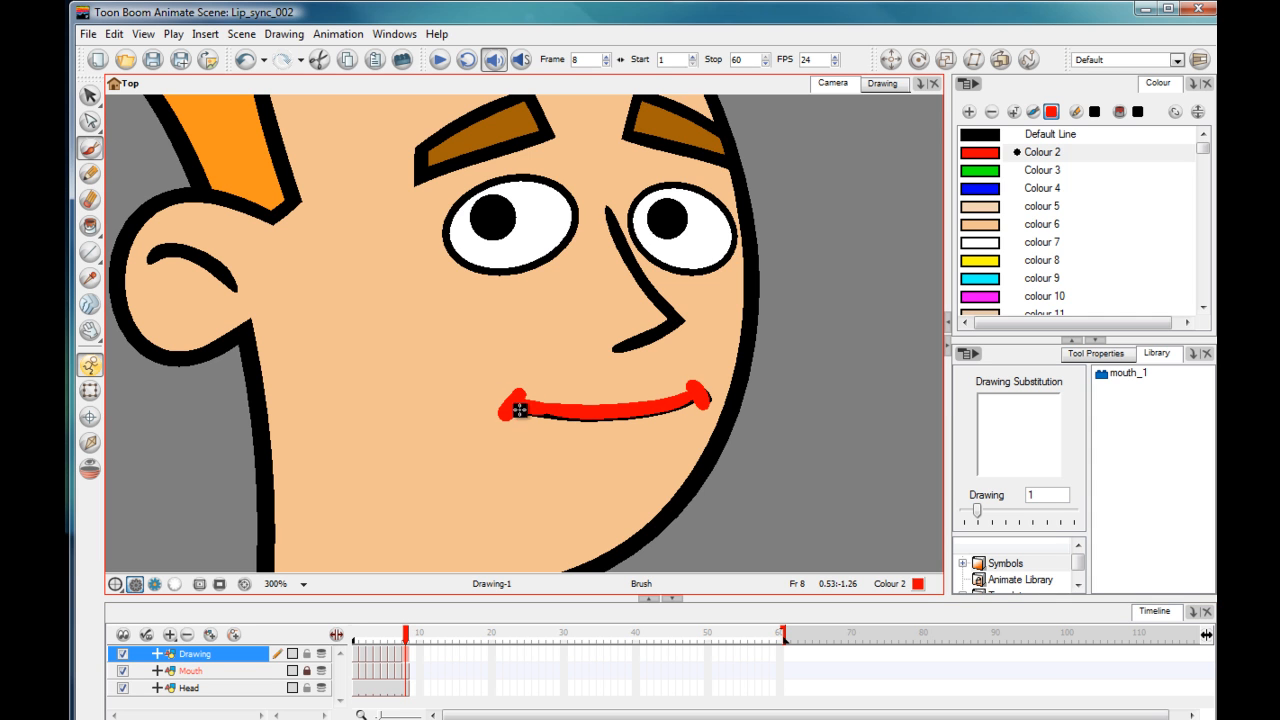
# - Rename the drawing at frame 8 of the Drawing layer as A
pyautogui.click(410, 660)
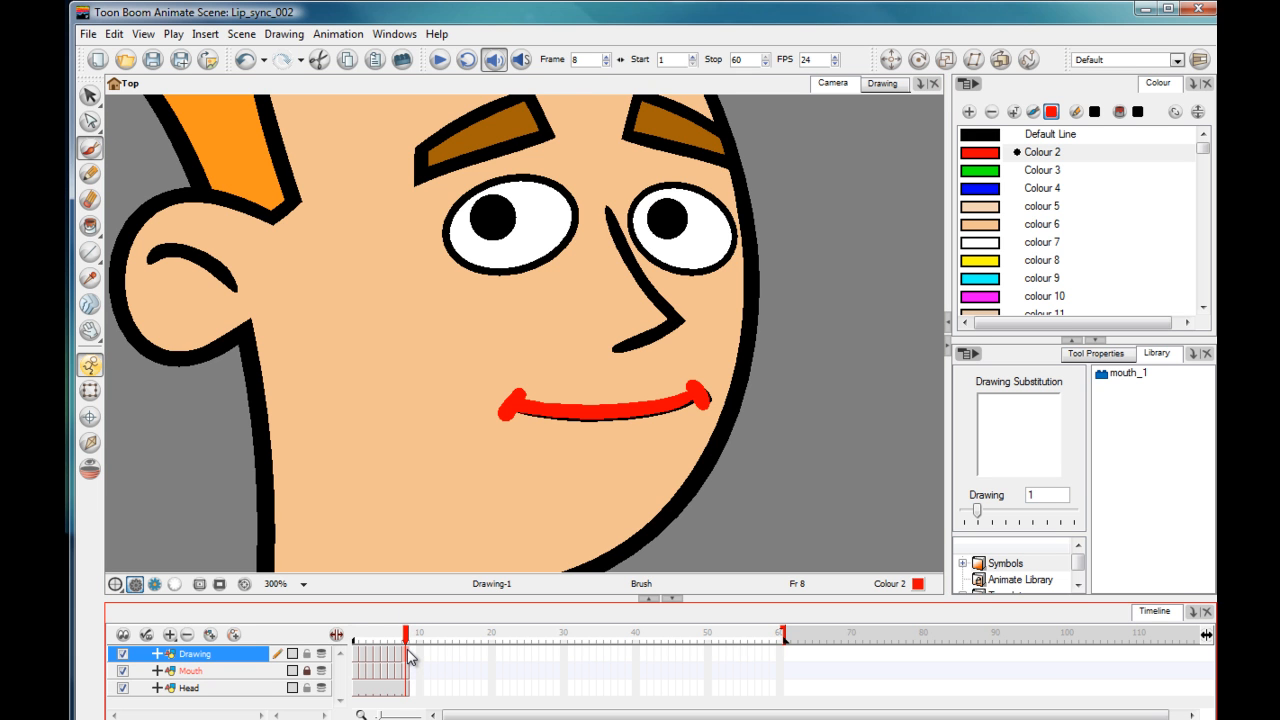
pyautogui.rightClick(407, 649)
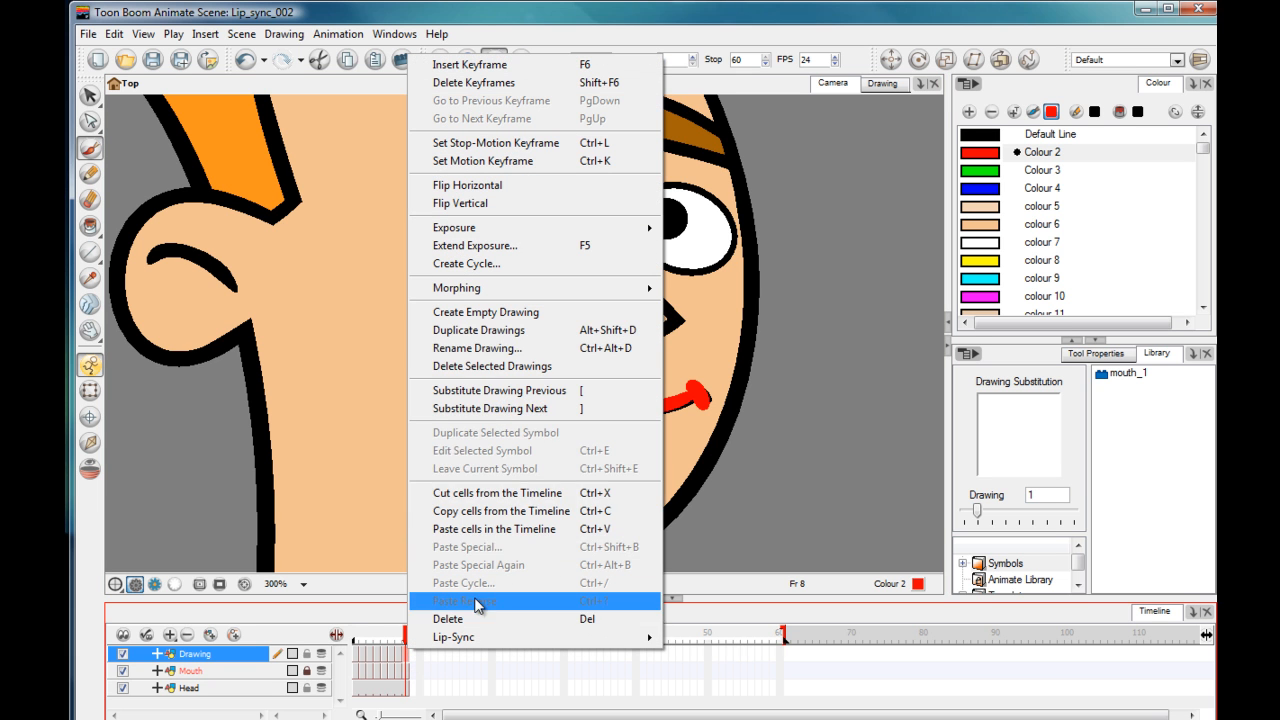
pyautogui.click(481, 347)
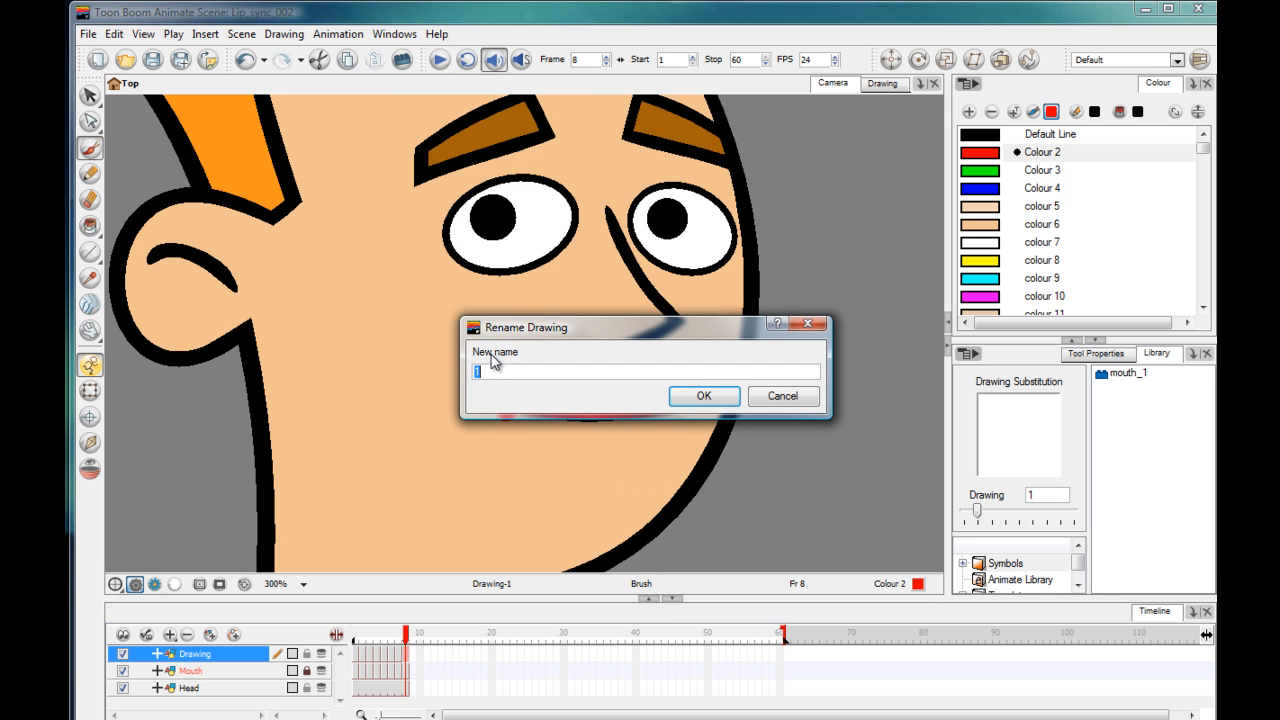
pyautogui.write('A')
pyautogui.press('Return')
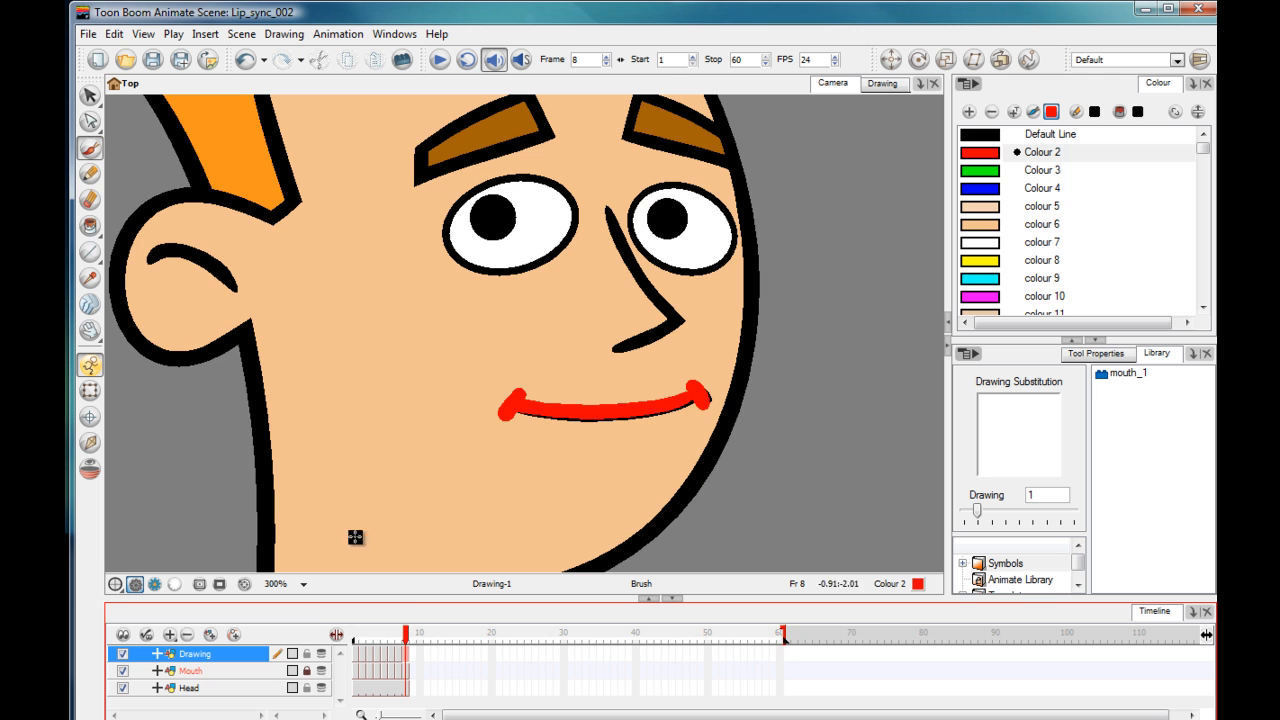
# - Scrub the timeline from frame 8 back to frame 1 to review the traced mouth drawings
pyautogui.moveTo(406, 638); pyautogui.dragTo(362, 640)
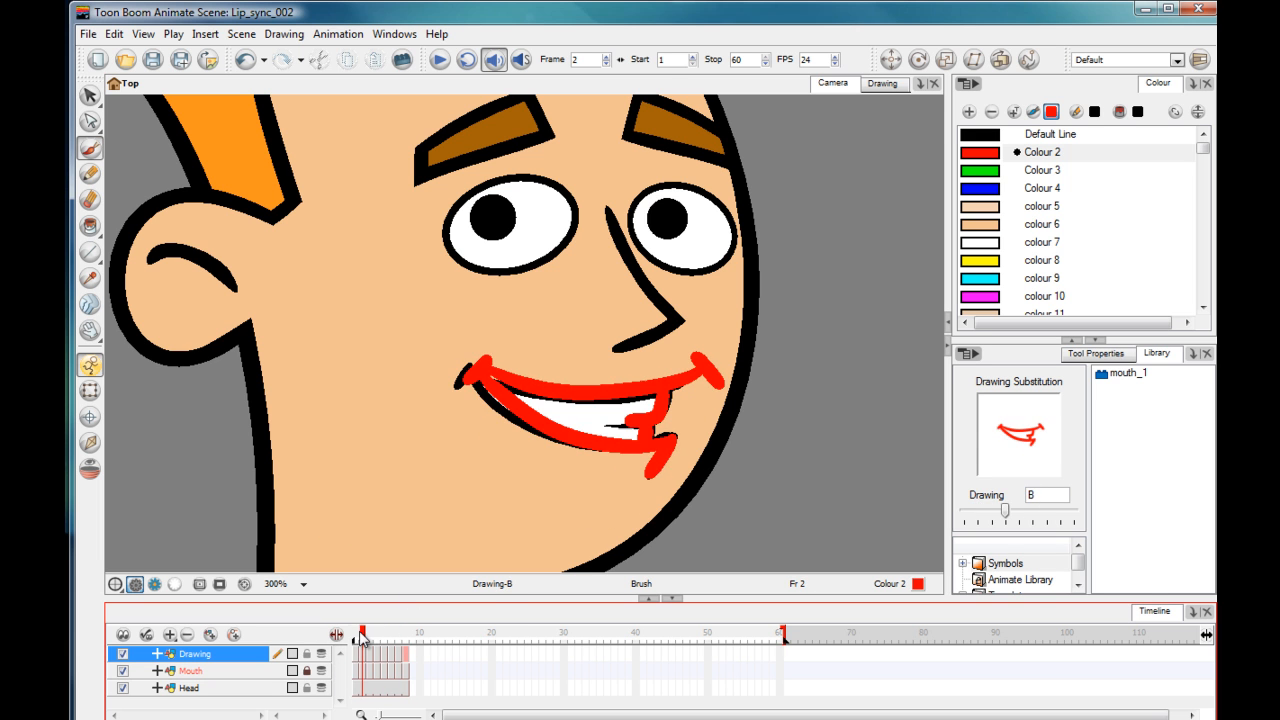
pyautogui.click(356, 639)
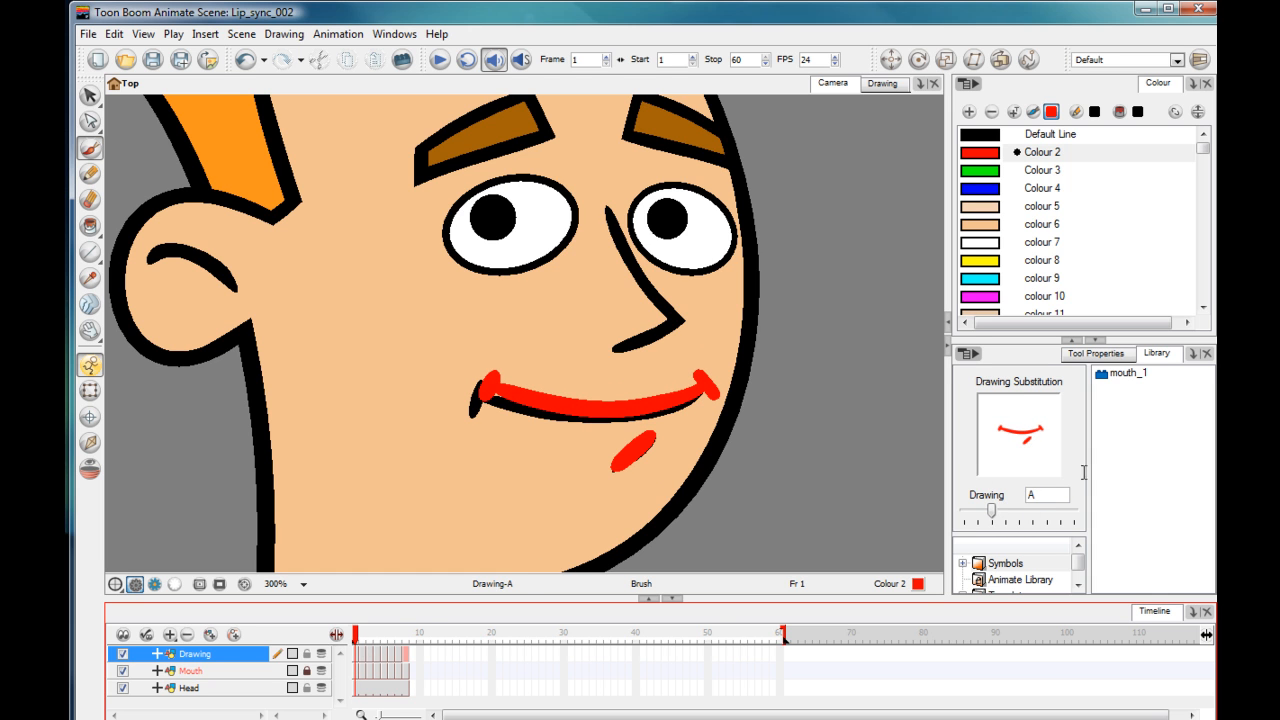
pyautogui.moveTo(360, 640)
pyautogui.mouseDown()
pyautogui.moveTo(406, 648)
pyautogui.moveTo(356, 645)
pyautogui.mouseUp()
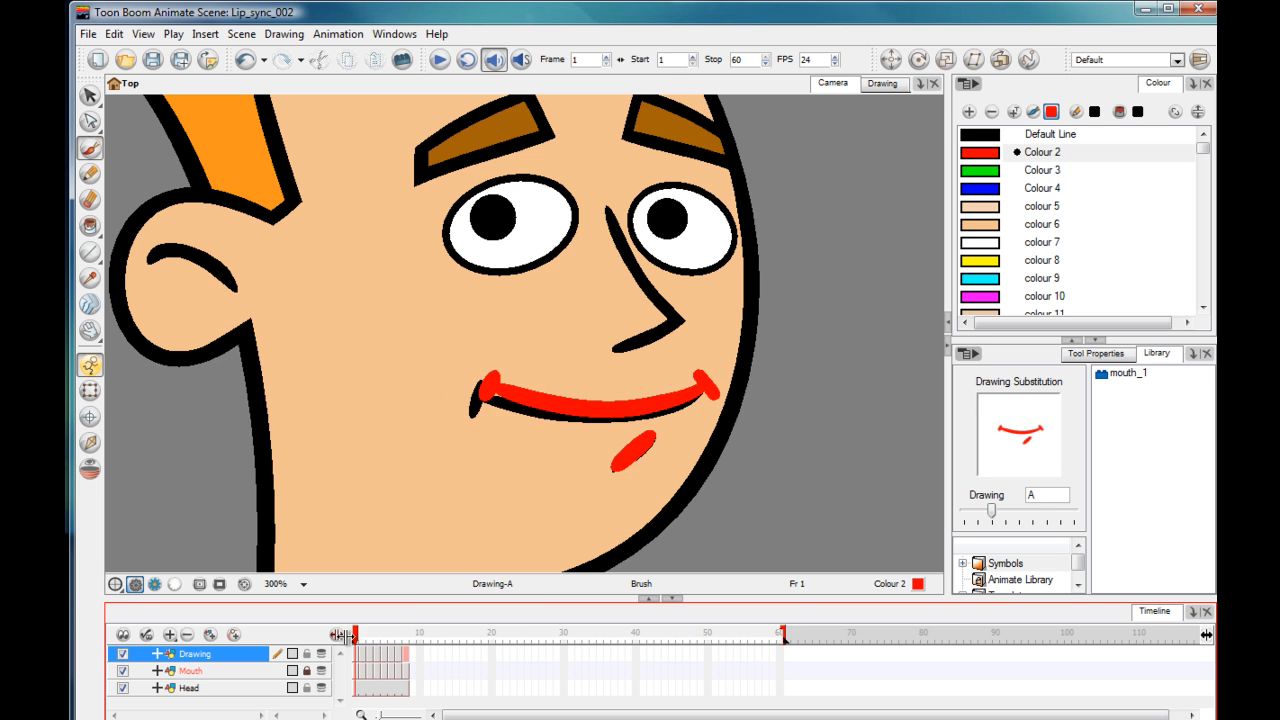
# - Hide the Drawing and Mouth layers, lock the Mouth layer and select the Drawing layer
pyautogui.click(123, 655)
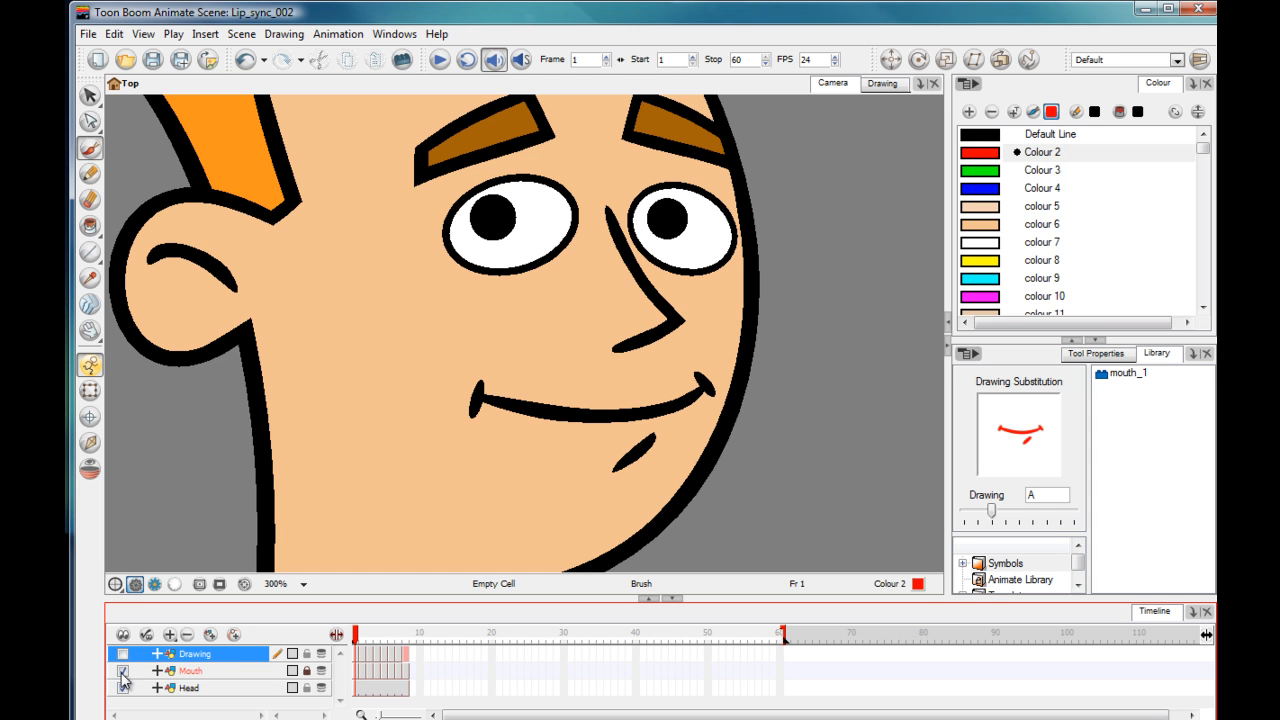
pyautogui.click(212, 672)
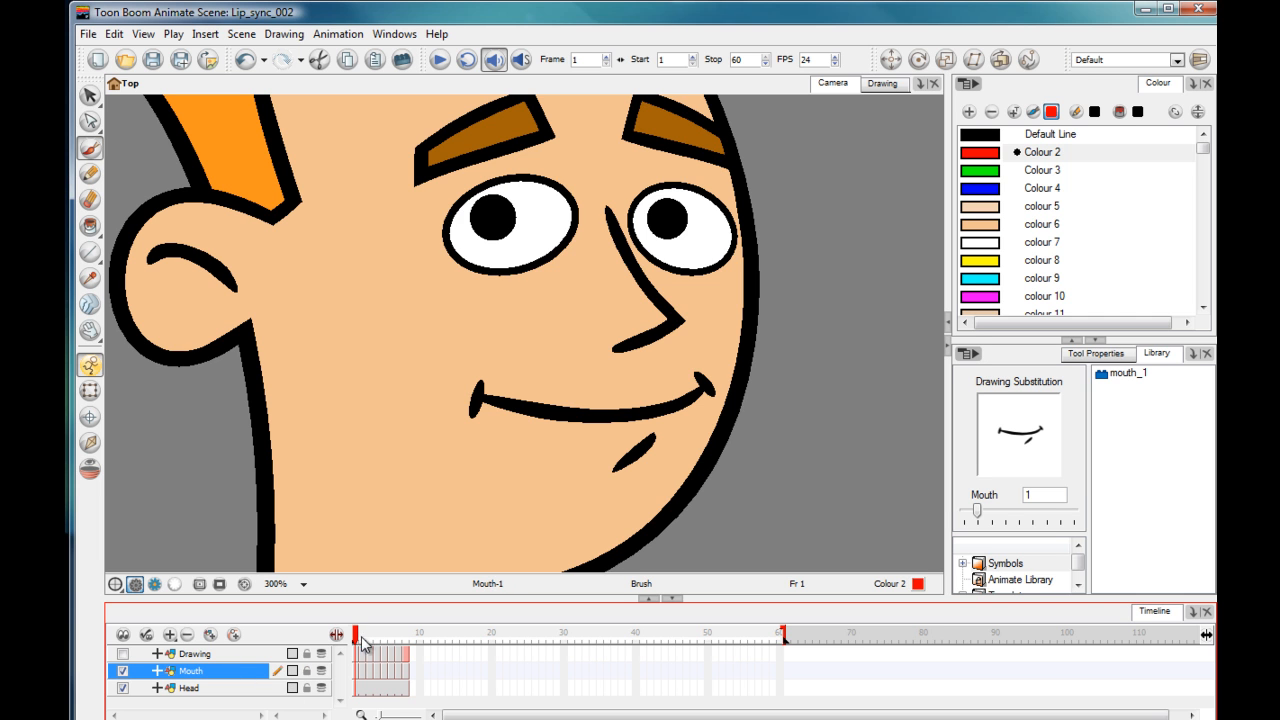
pyautogui.moveTo(357, 640)
pyautogui.mouseDown()
pyautogui.moveTo(404, 644)
pyautogui.moveTo(351, 641)
pyautogui.mouseUp()
pyautogui.click(122, 671)
pyautogui.click(307, 671)
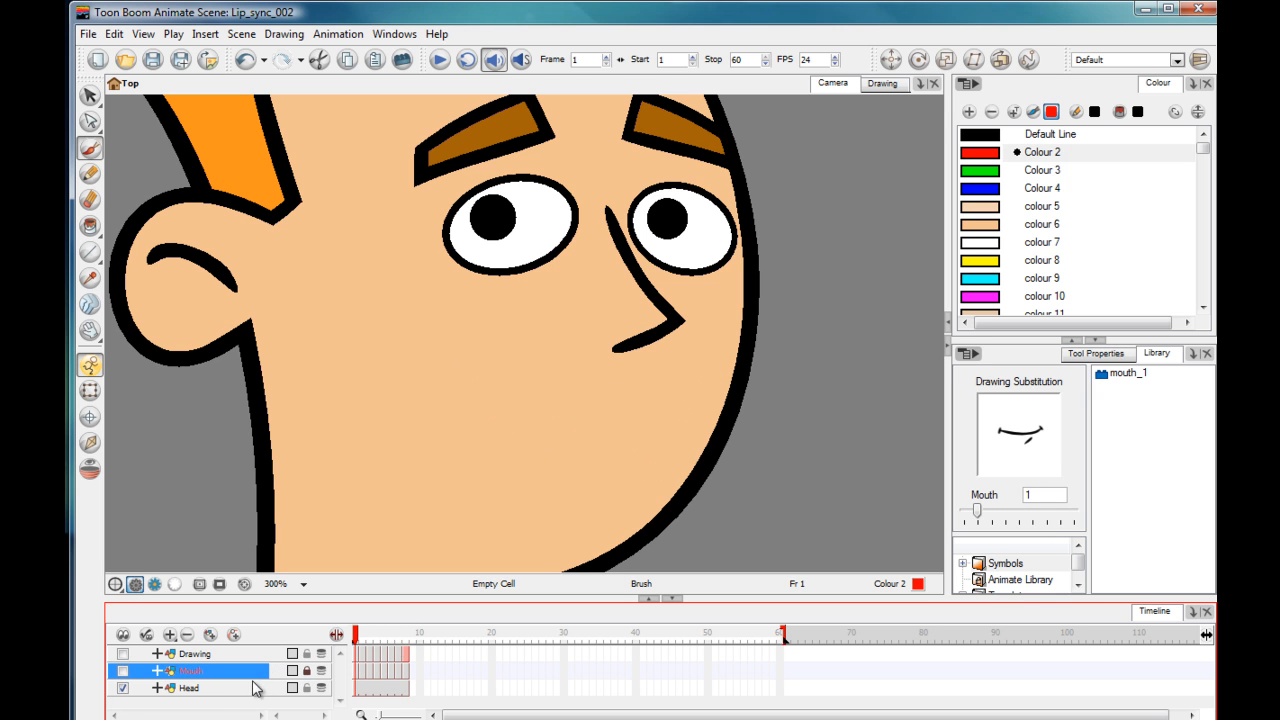
pyautogui.click(255, 654)
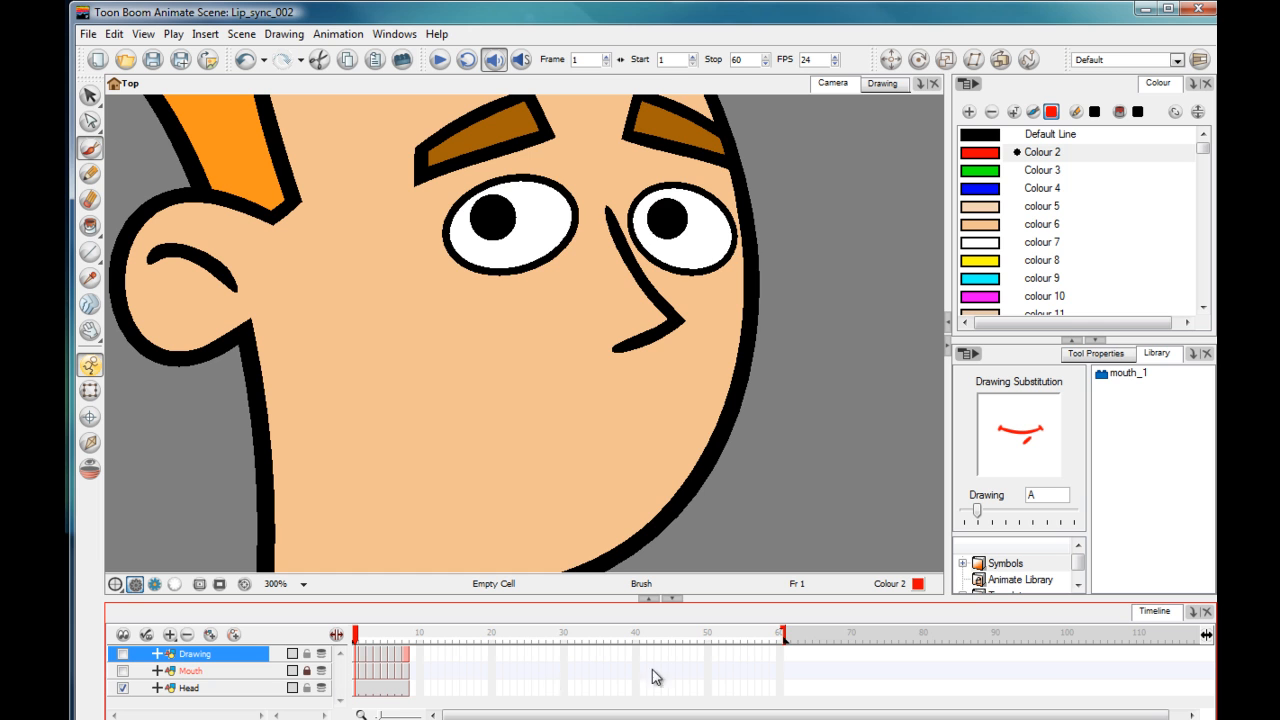
# - Extend the scene's stop frame to 114 and import the cartoon_monster-01 sound file
pyautogui.moveTo(786, 638); pyautogui.dragTo(1174, 638)
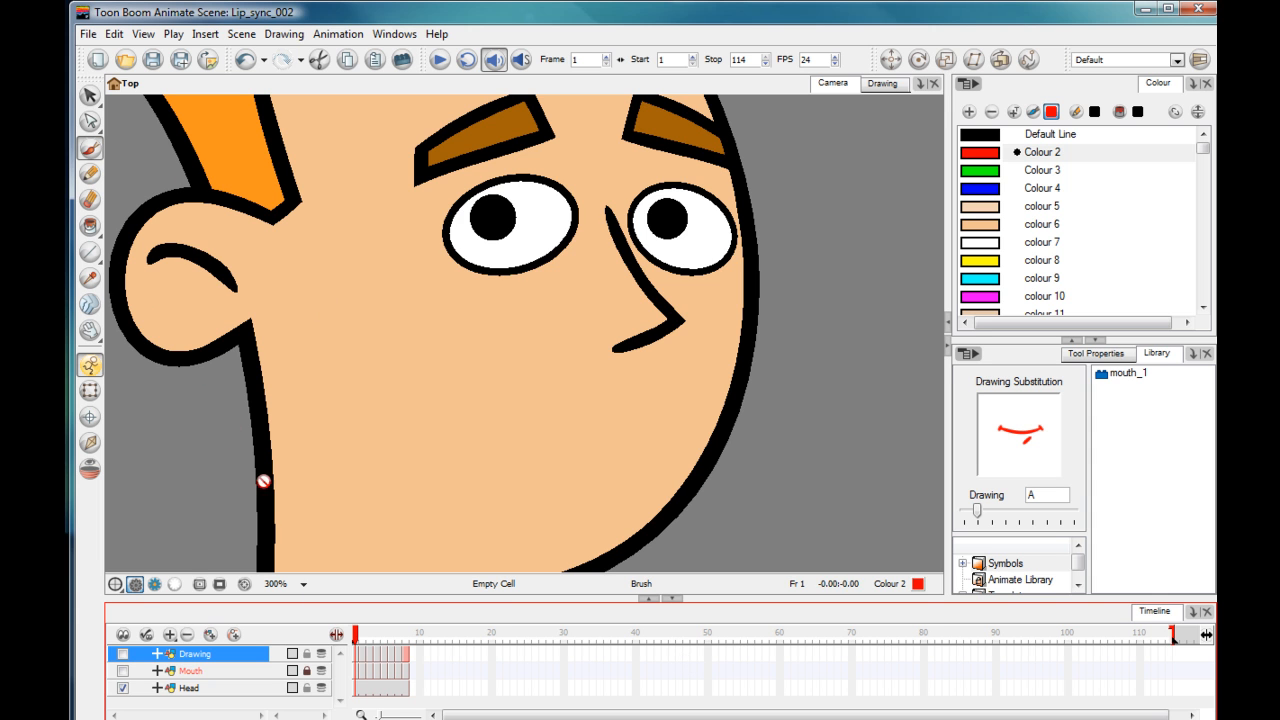
pyautogui.click(88, 34)
pyautogui.moveTo(180, 178)
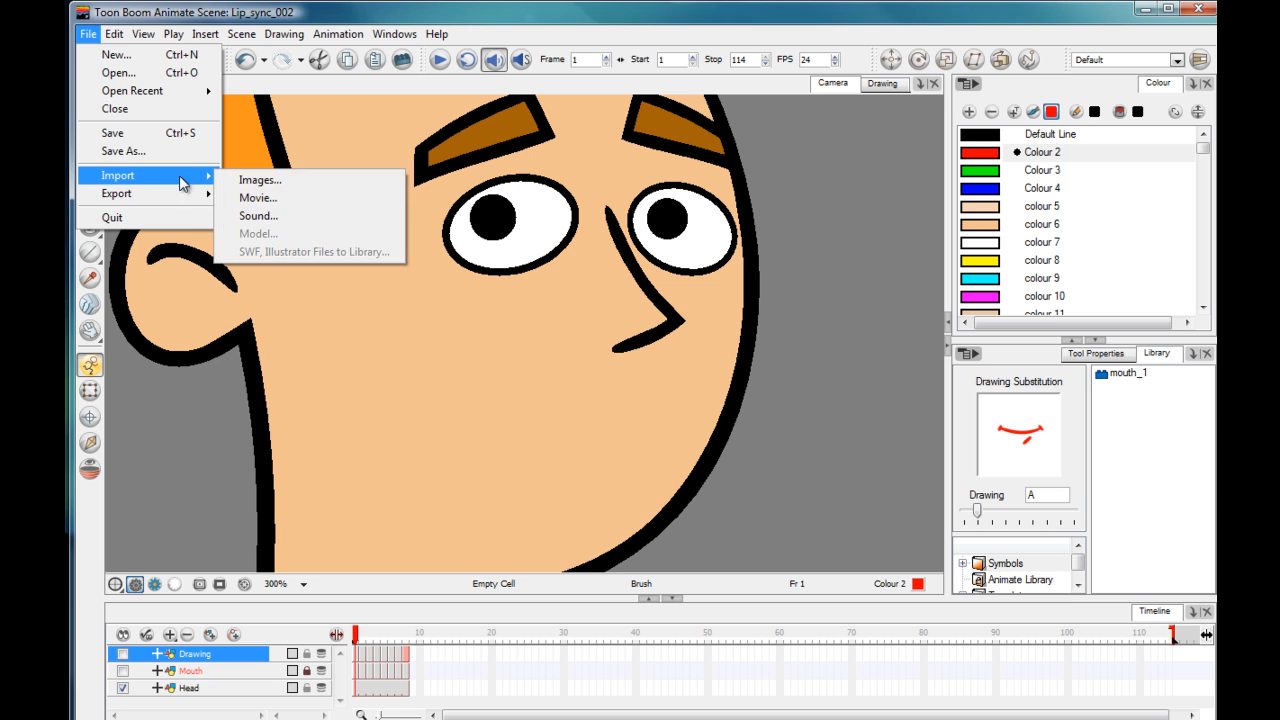
pyautogui.click(252, 214)
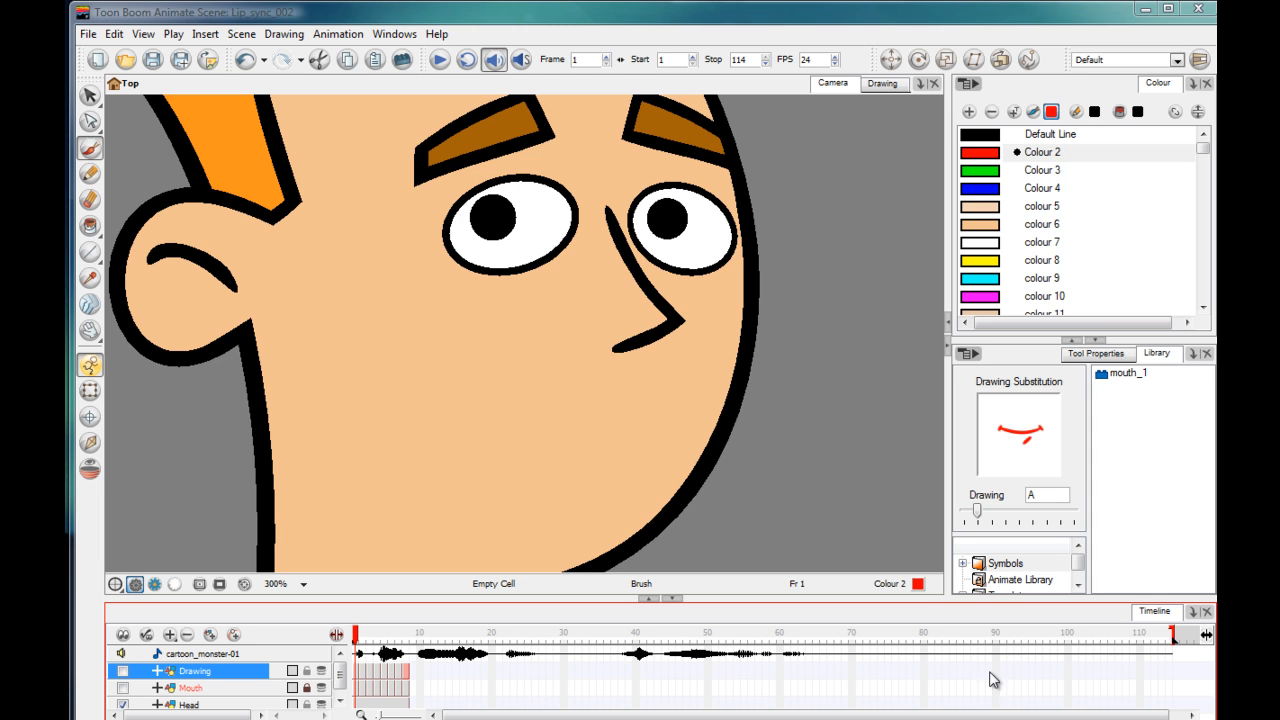
# - Extend the exposure of the last Drawing layer cell and of the Head layer to frame 114
pyautogui.click(1170, 671)
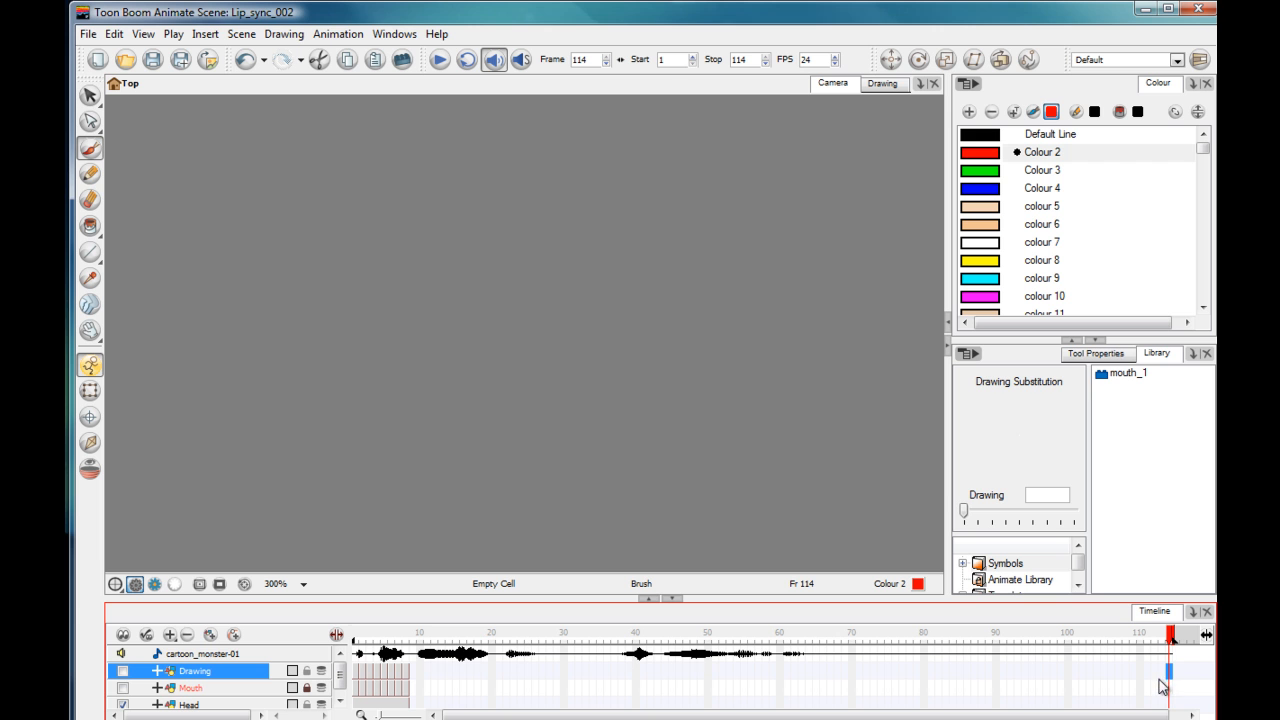
pyautogui.press('F5')
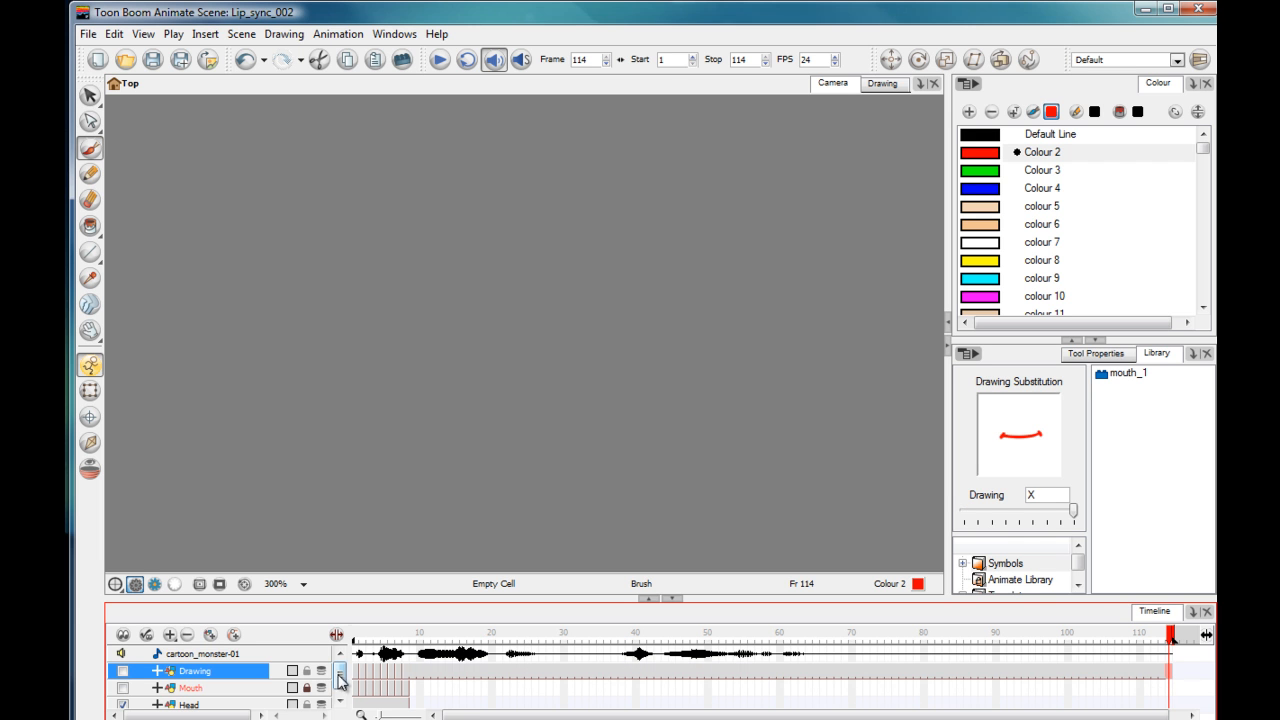
pyautogui.moveTo(340, 681); pyautogui.dragTo(339, 699)
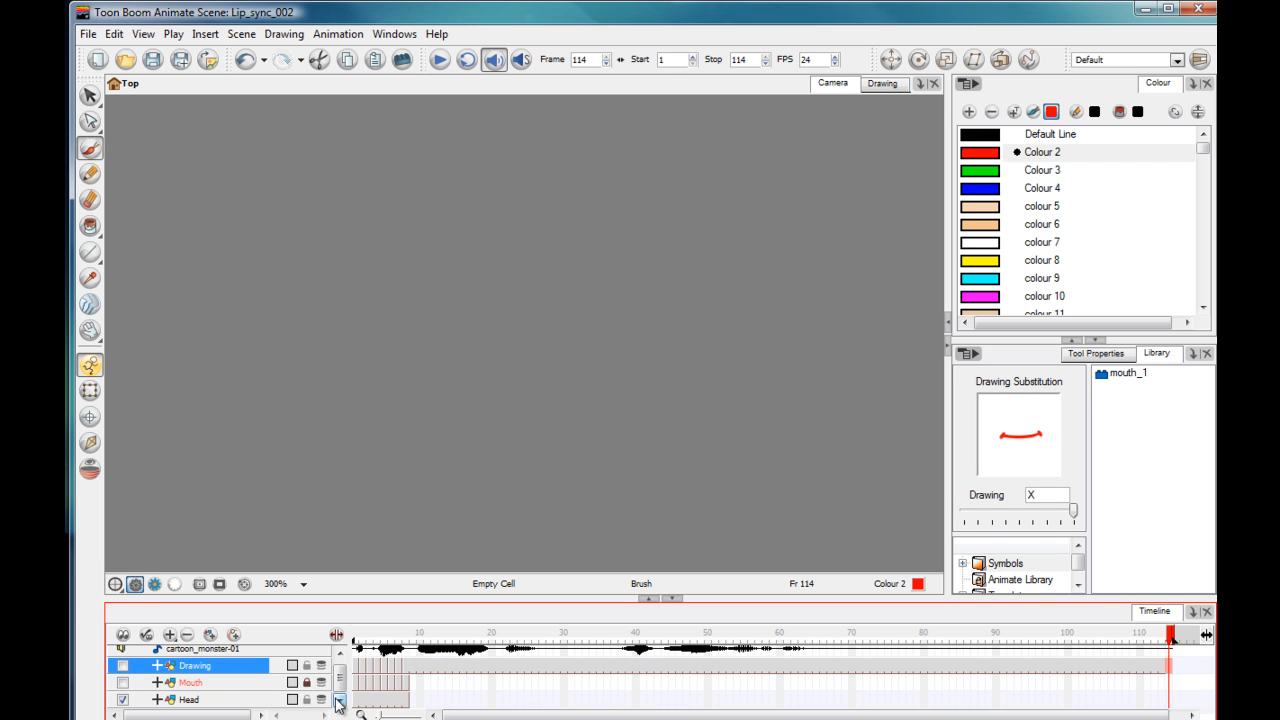
pyautogui.click(1169, 701)
pyautogui.press('F5')
pyautogui.moveTo(339, 684); pyautogui.dragTo(339, 673)
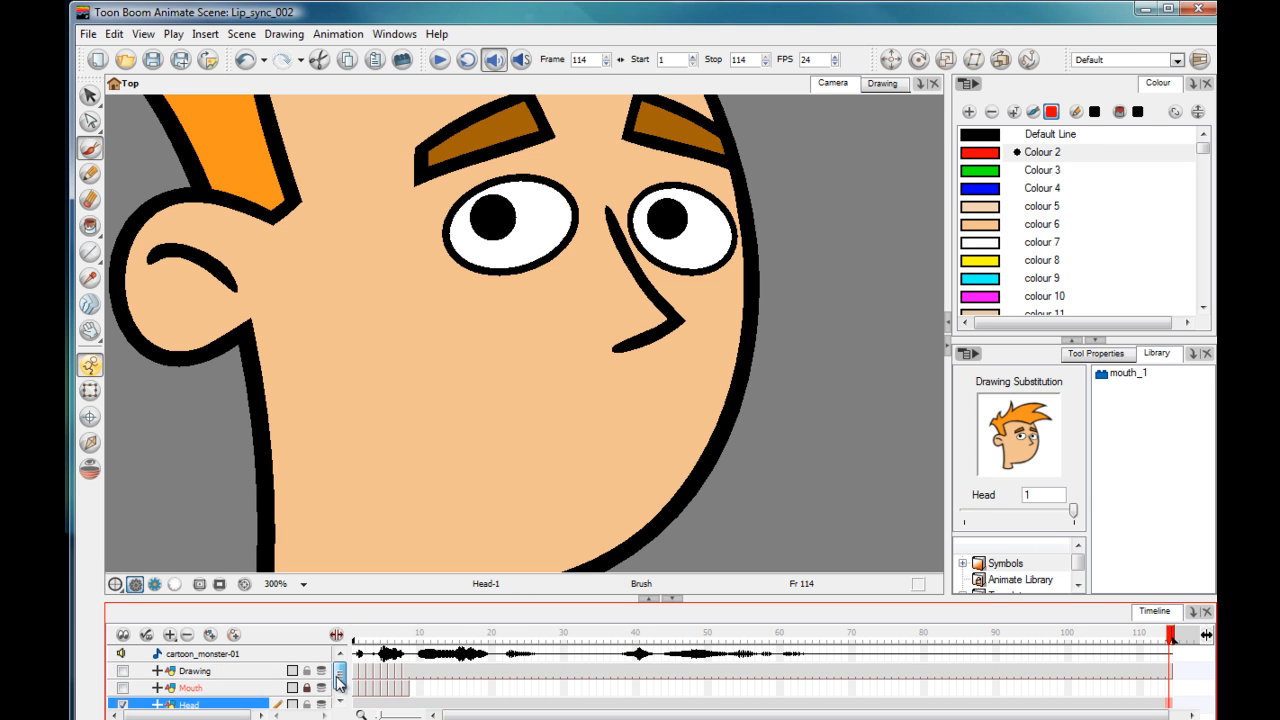
# - Return to frame 1, make the Drawing layer visible and delete the original Mouth layer
pyautogui.click(357, 643)
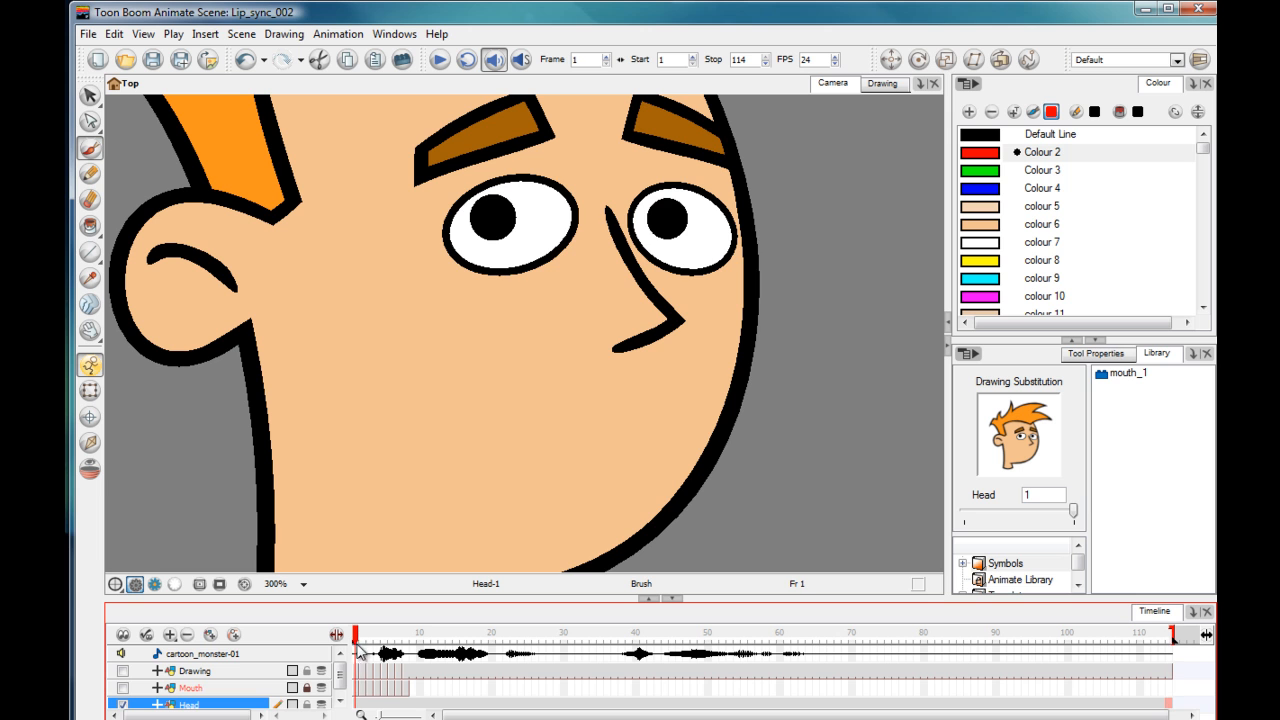
pyautogui.click(123, 671)
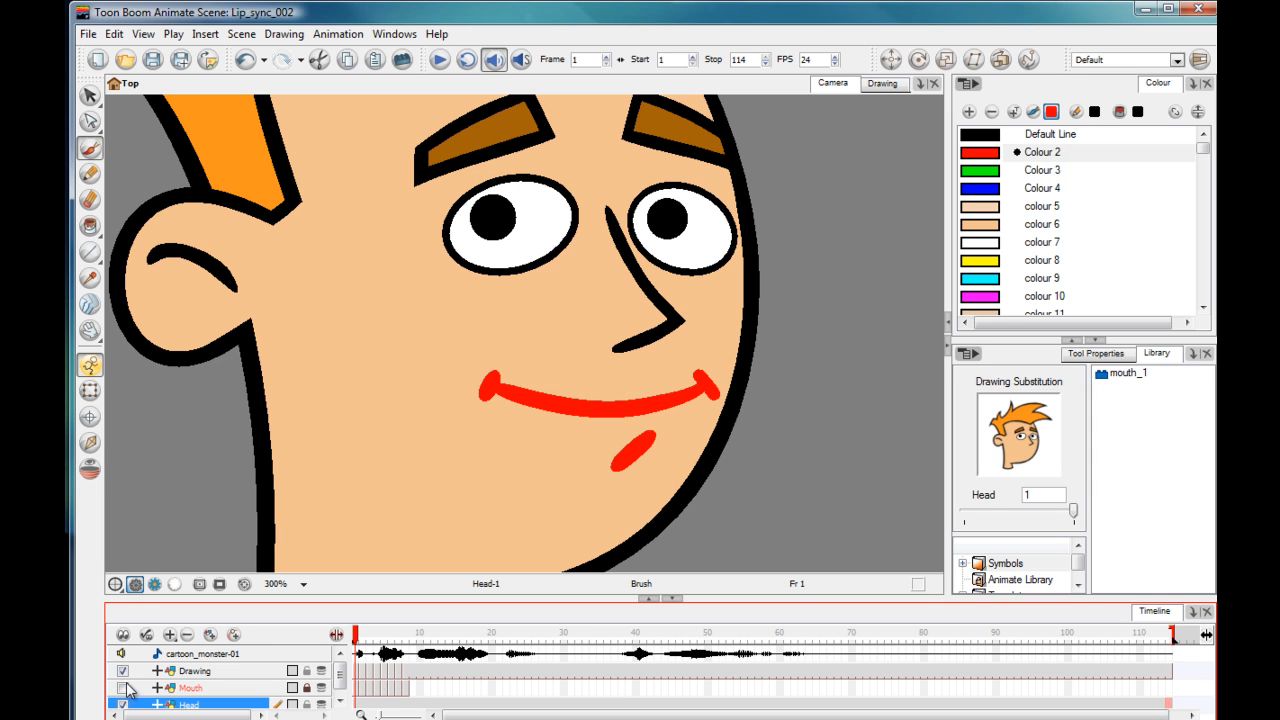
pyautogui.click(254, 676)
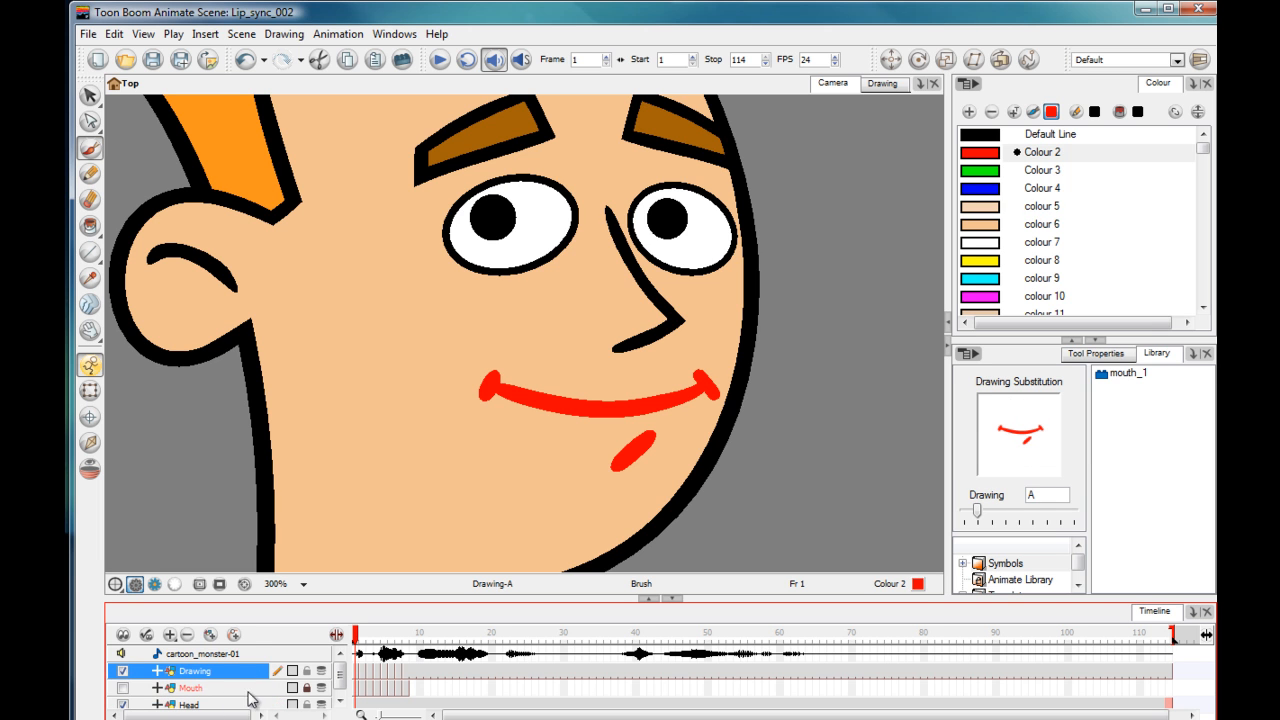
pyautogui.click(212, 689)
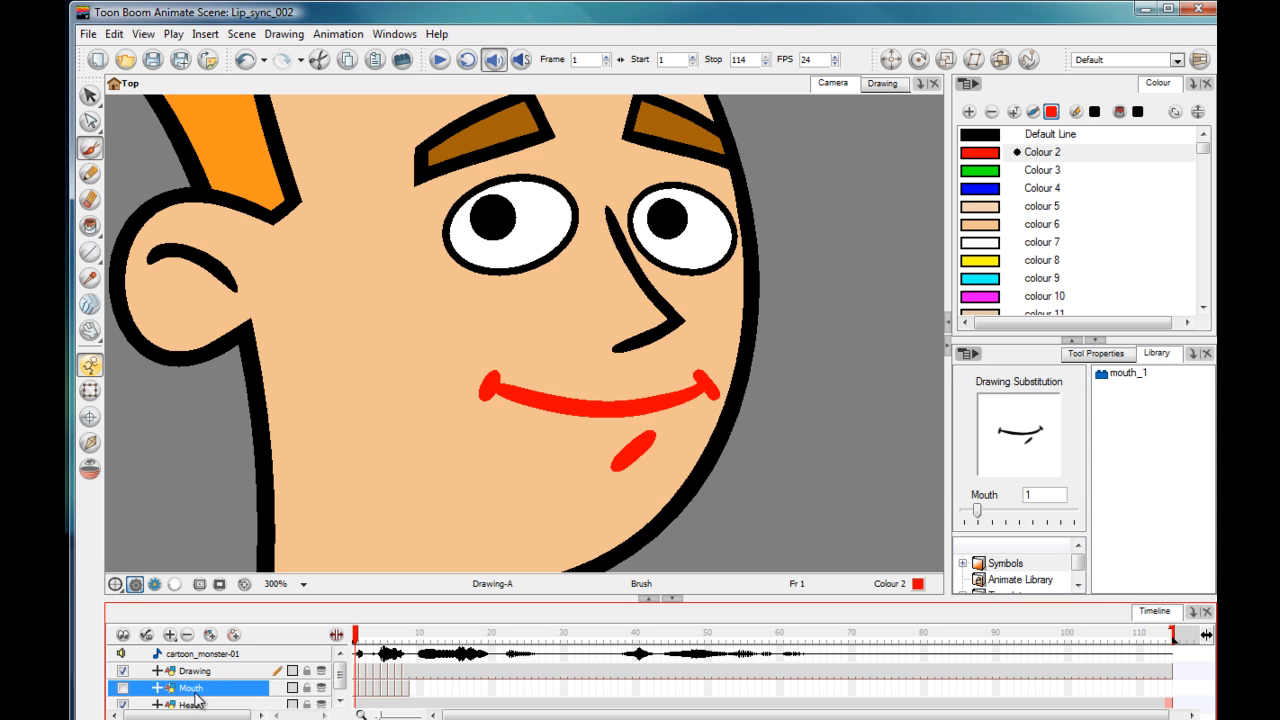
pyautogui.click(187, 634)
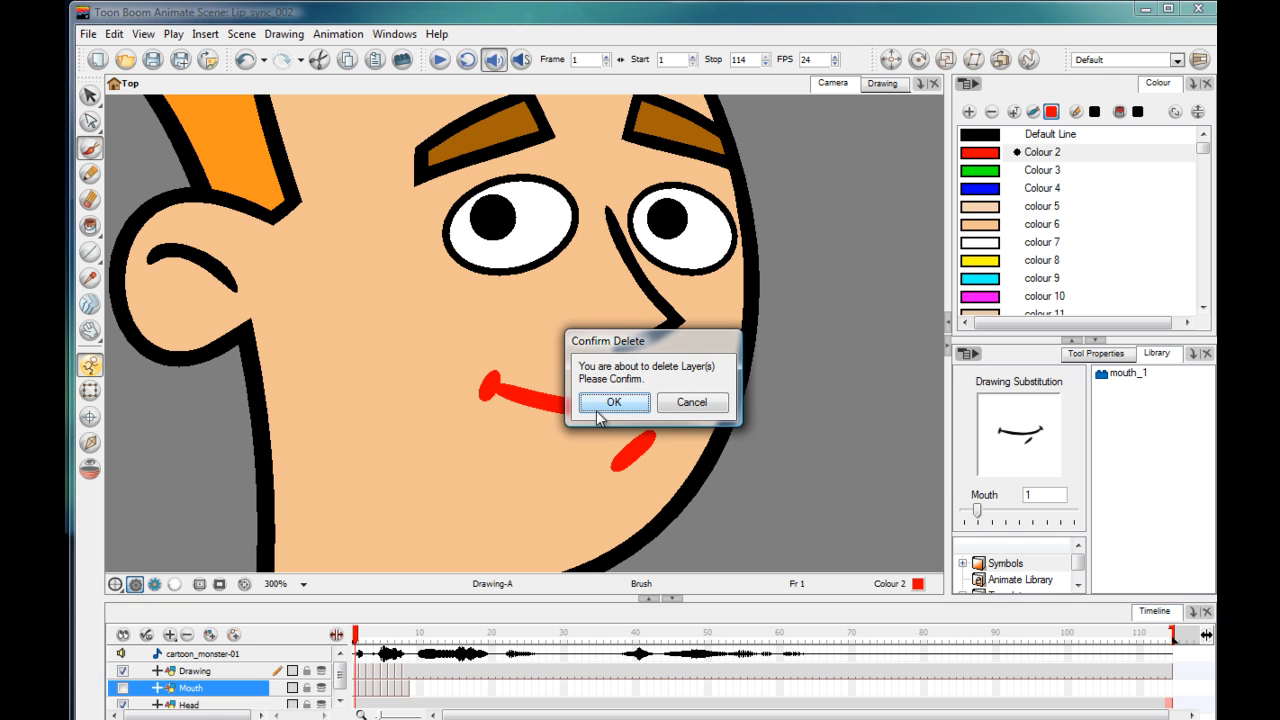
pyautogui.click(594, 405)
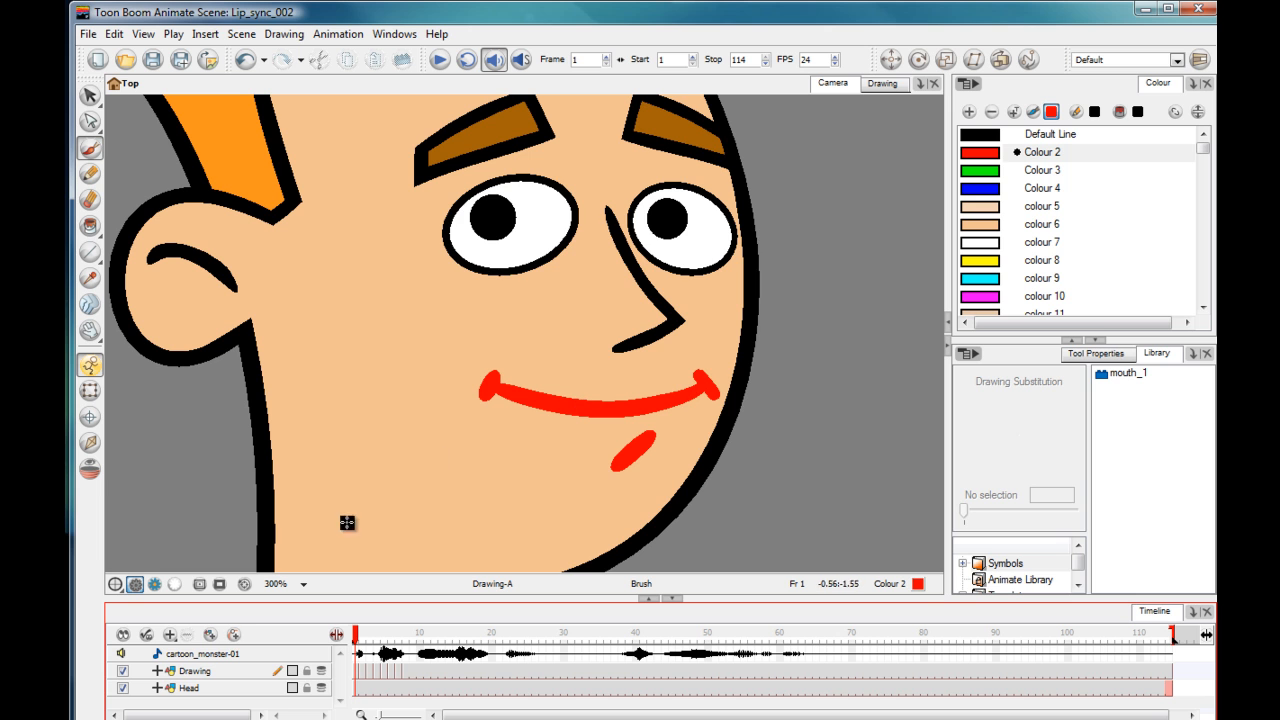
# - Rename the Drawing layer as Mouth
pyautogui.click(195, 672)
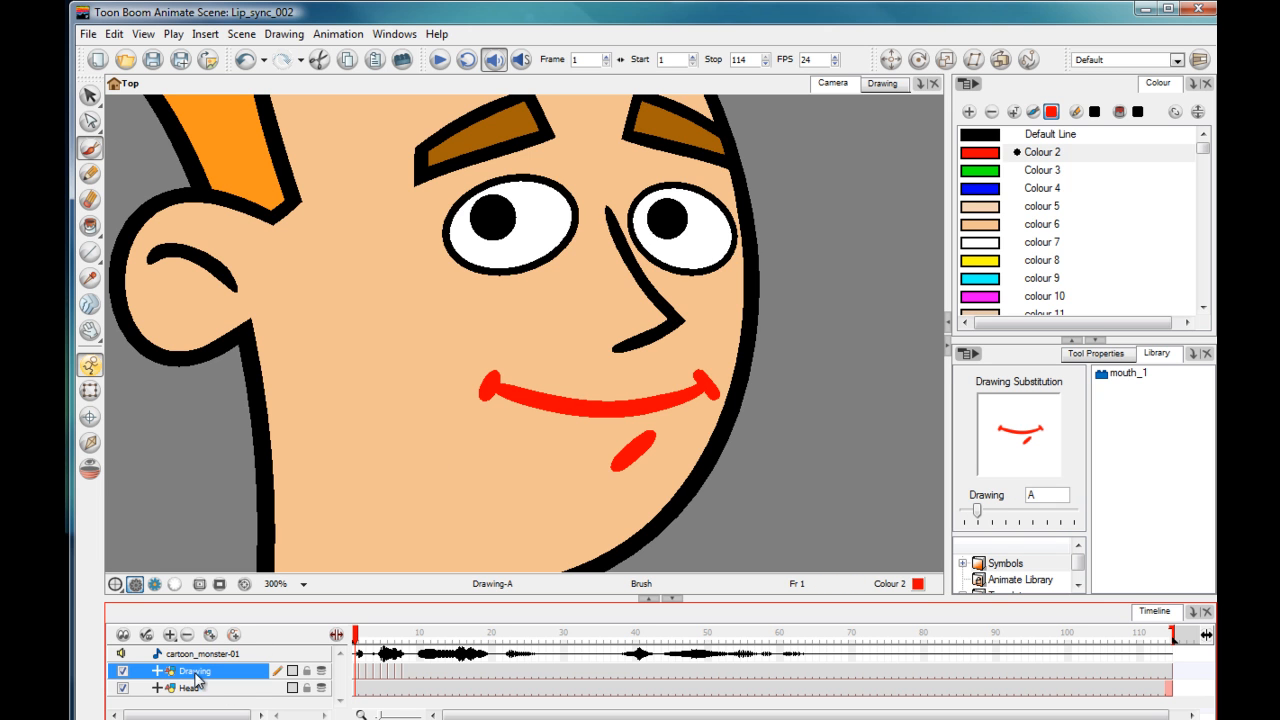
pyautogui.moveTo(213, 671); pyautogui.dragTo(155, 671)
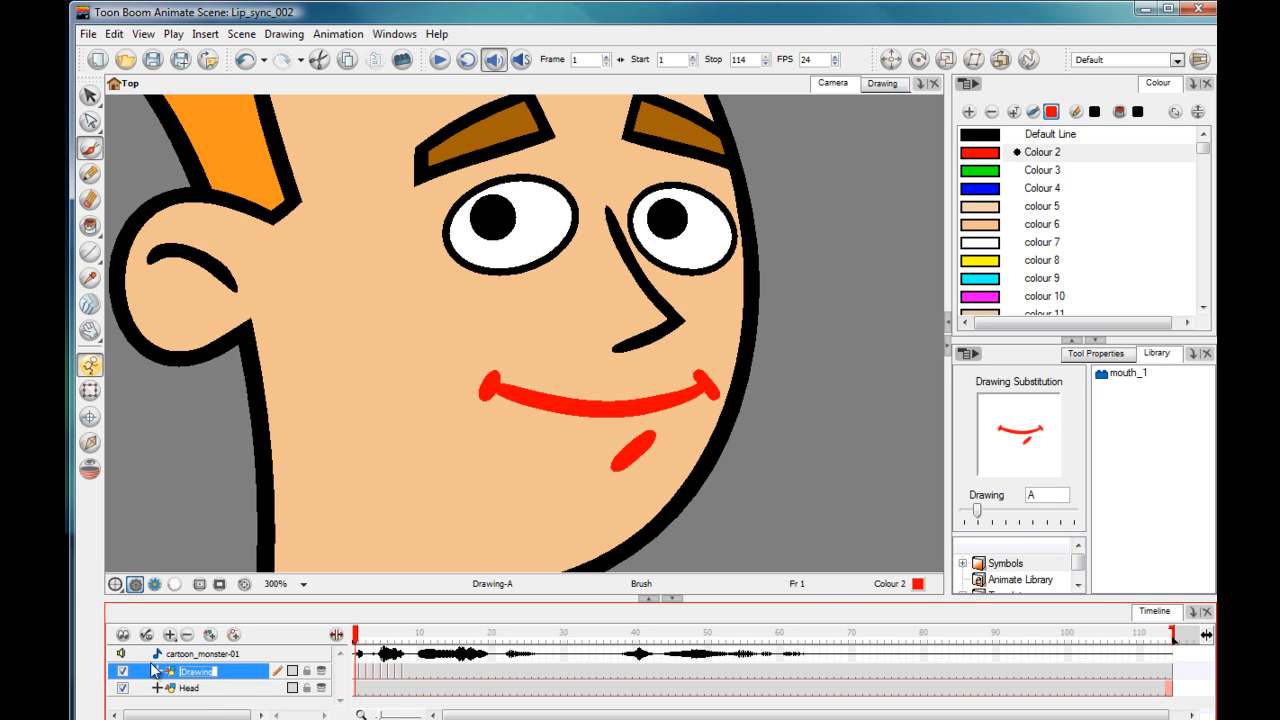
pyautogui.write('Mouth')
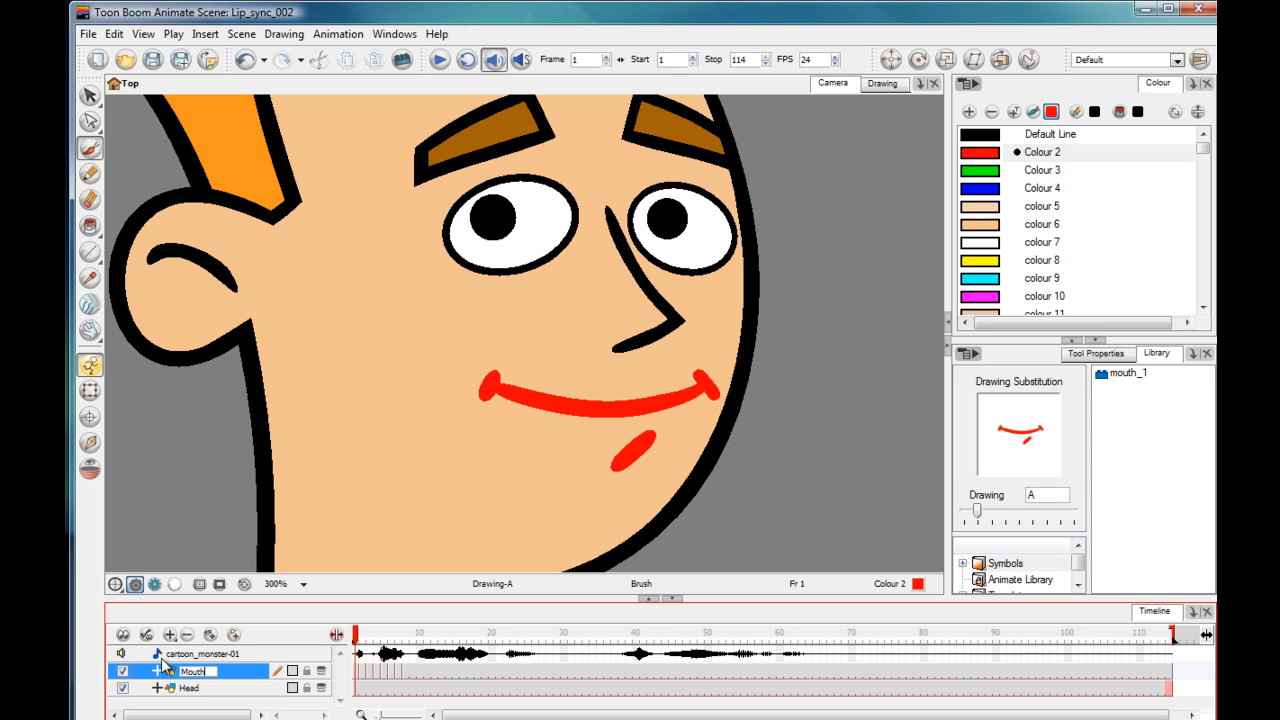
pyautogui.press('Return')
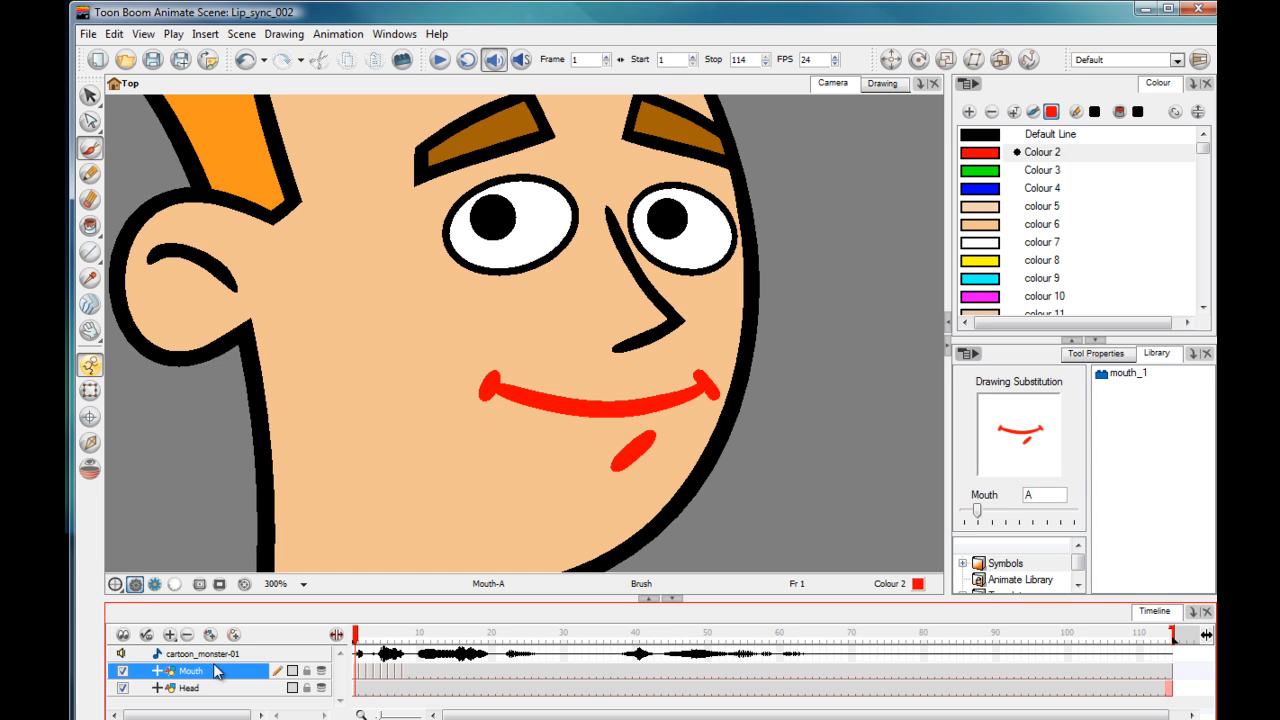
# - Run Auto Lip-Sync Detection on the cartoon_monster-01 sound layer
pyautogui.click(208, 655)
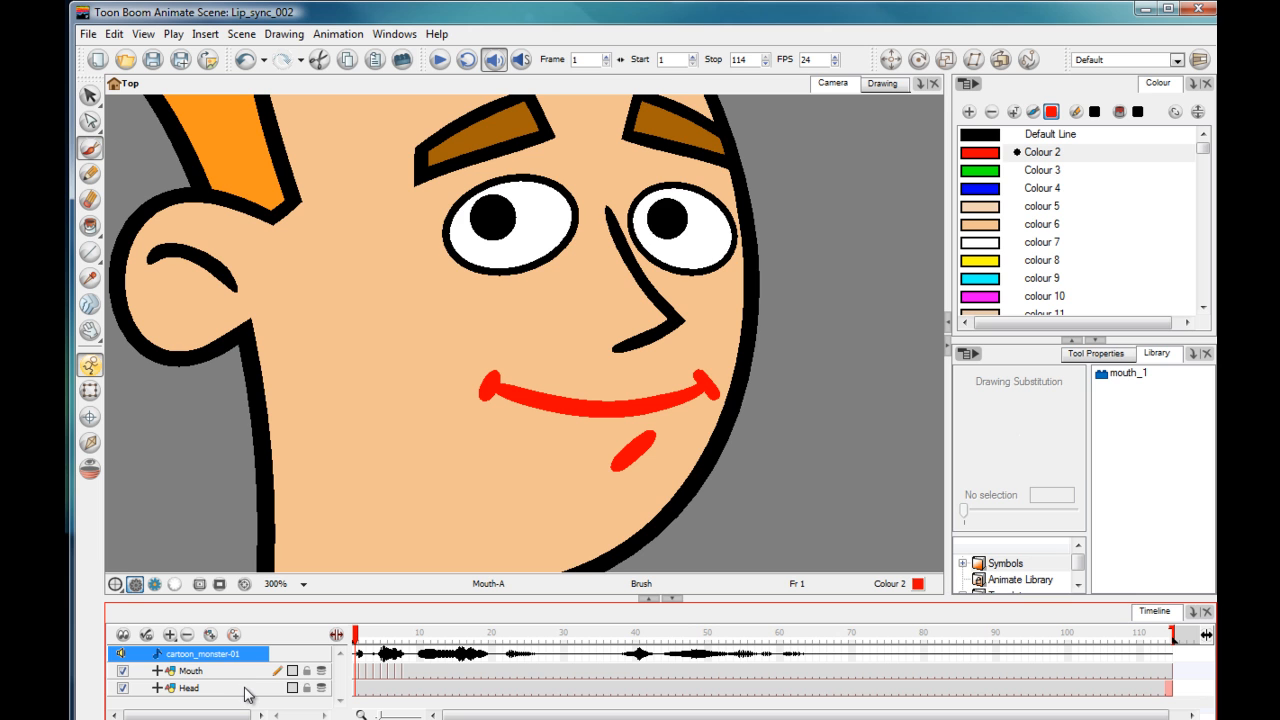
pyautogui.click(546, 658)
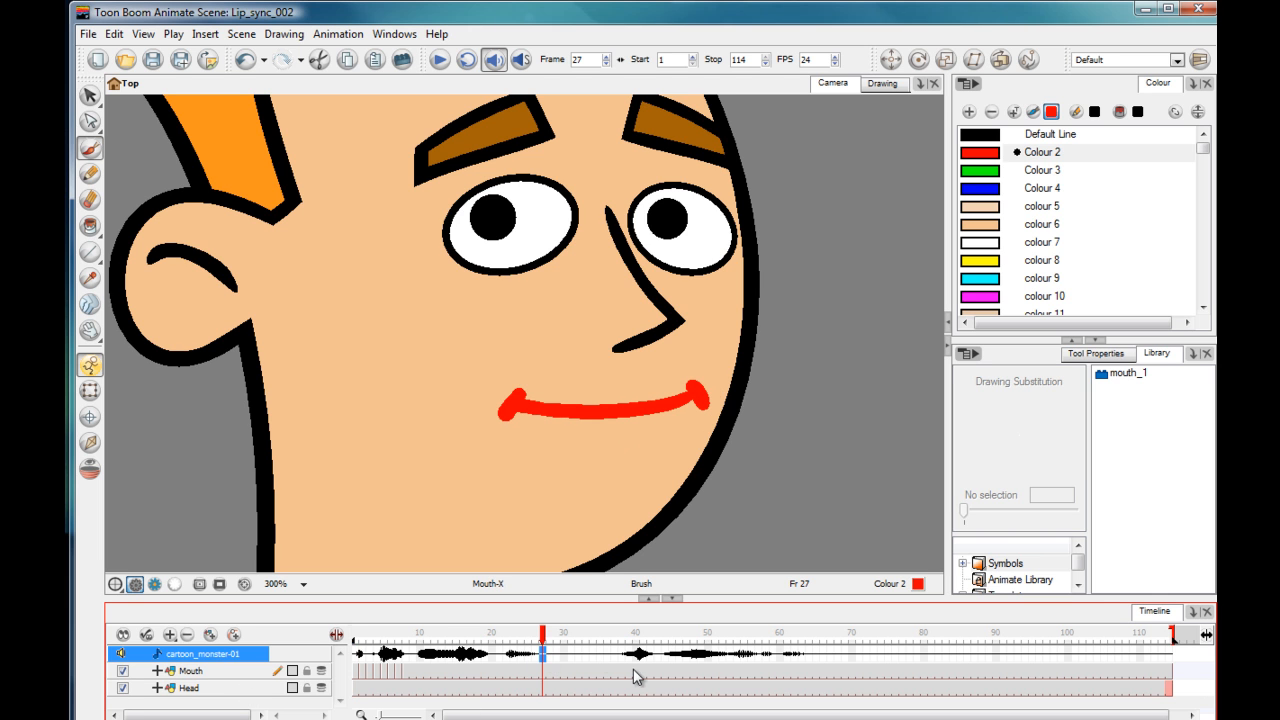
pyautogui.rightClick(542, 660)
pyautogui.moveTo(582, 646)
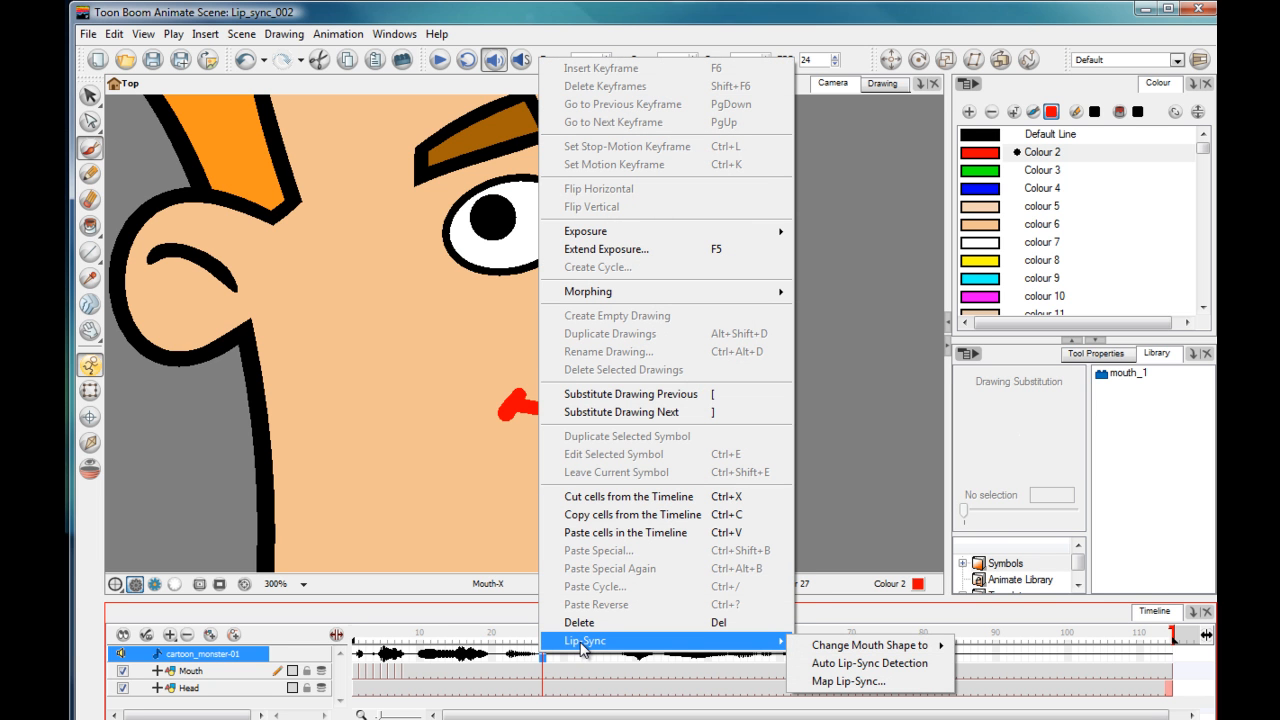
pyautogui.click(836, 664)
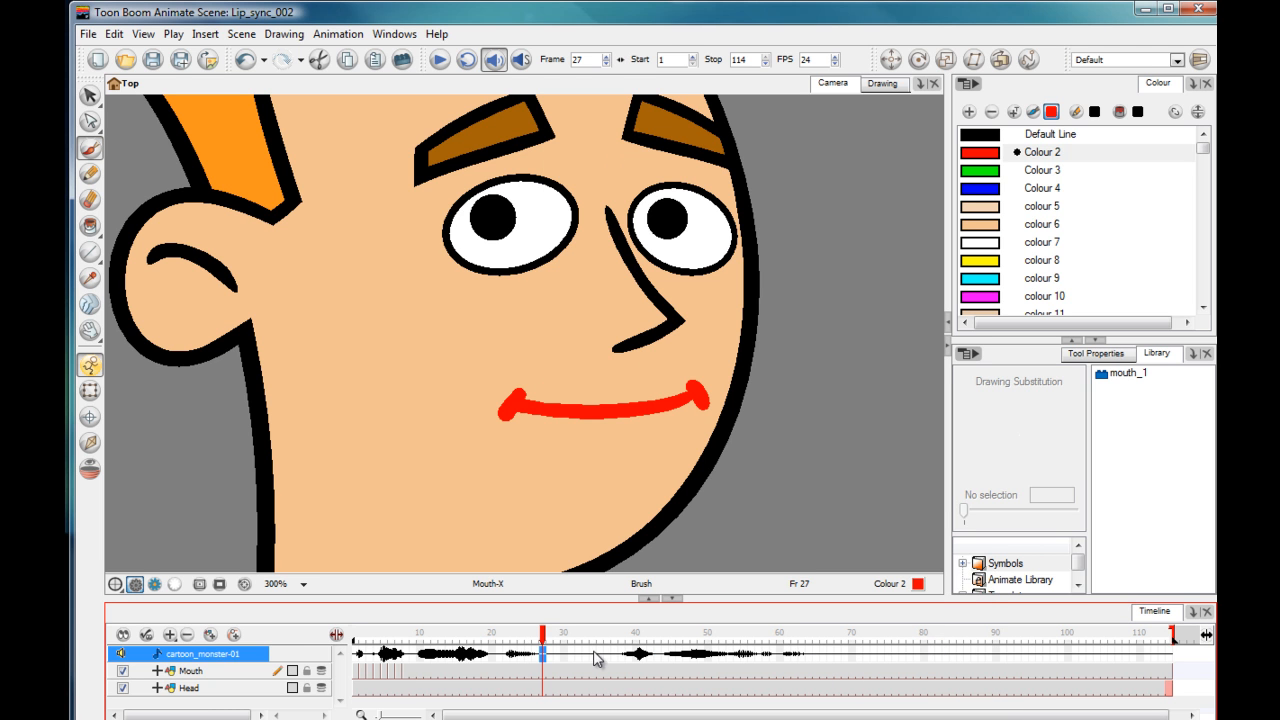
# - Map the lip-sync of cartoon_monster-01 to the Mouth layer, keeping the drawing names A to G and X
pyautogui.rightClick(546, 656)
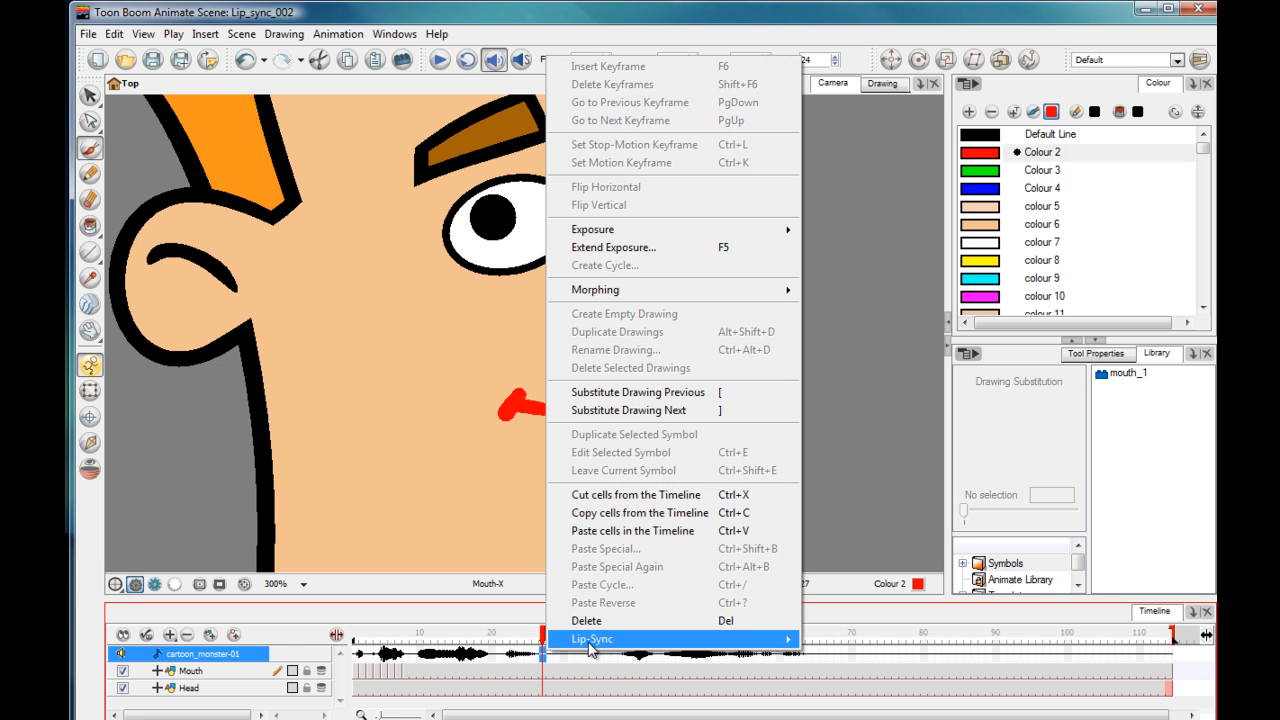
pyautogui.moveTo(770, 639)
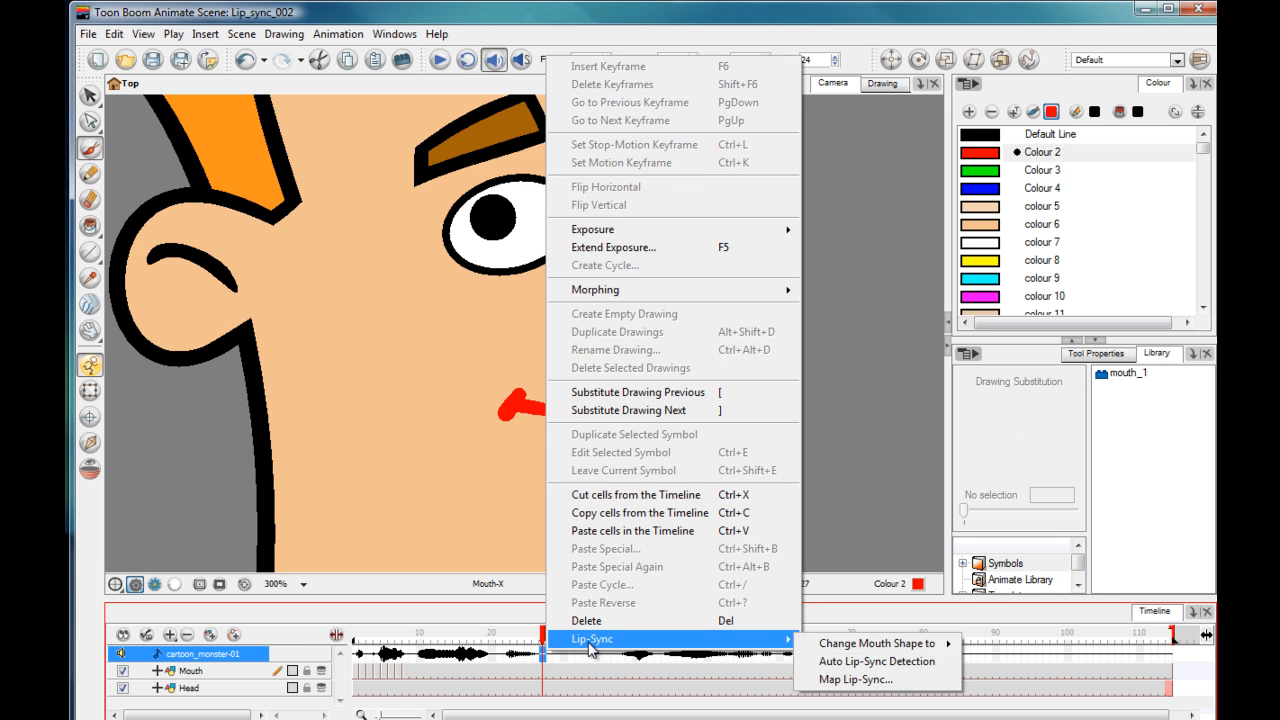
pyautogui.click(835, 679)
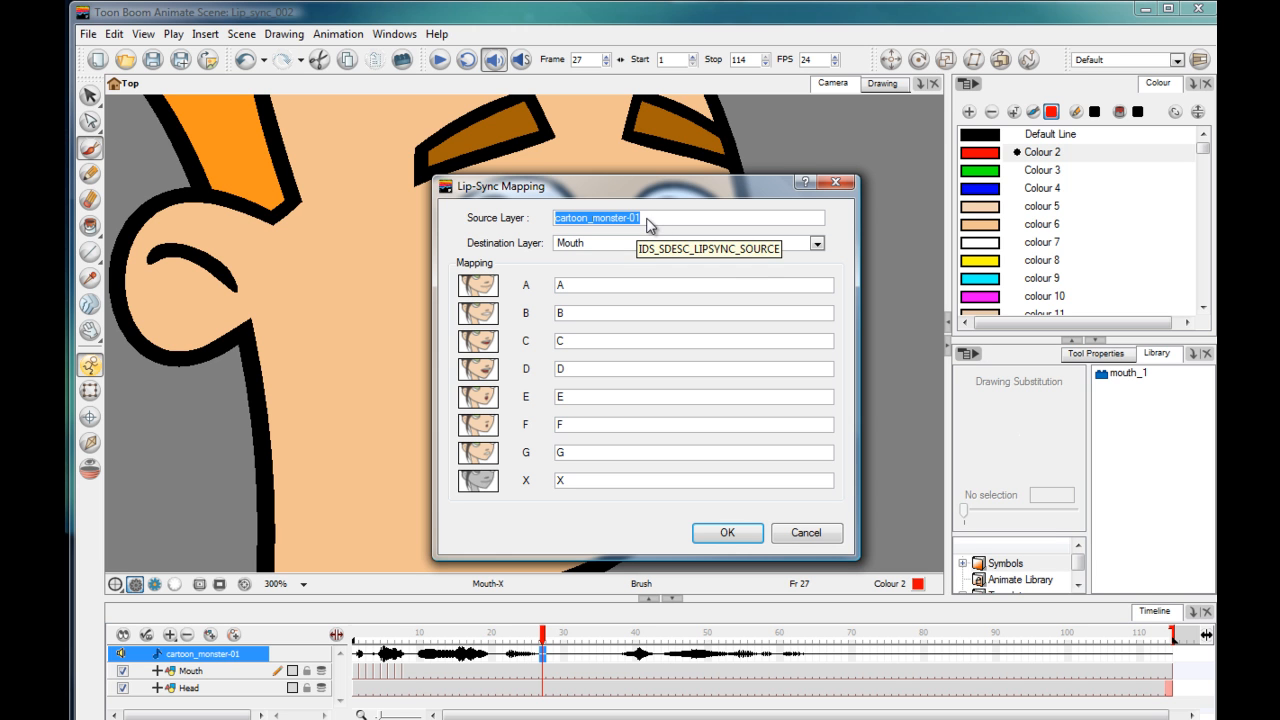
pyautogui.click(566, 243)
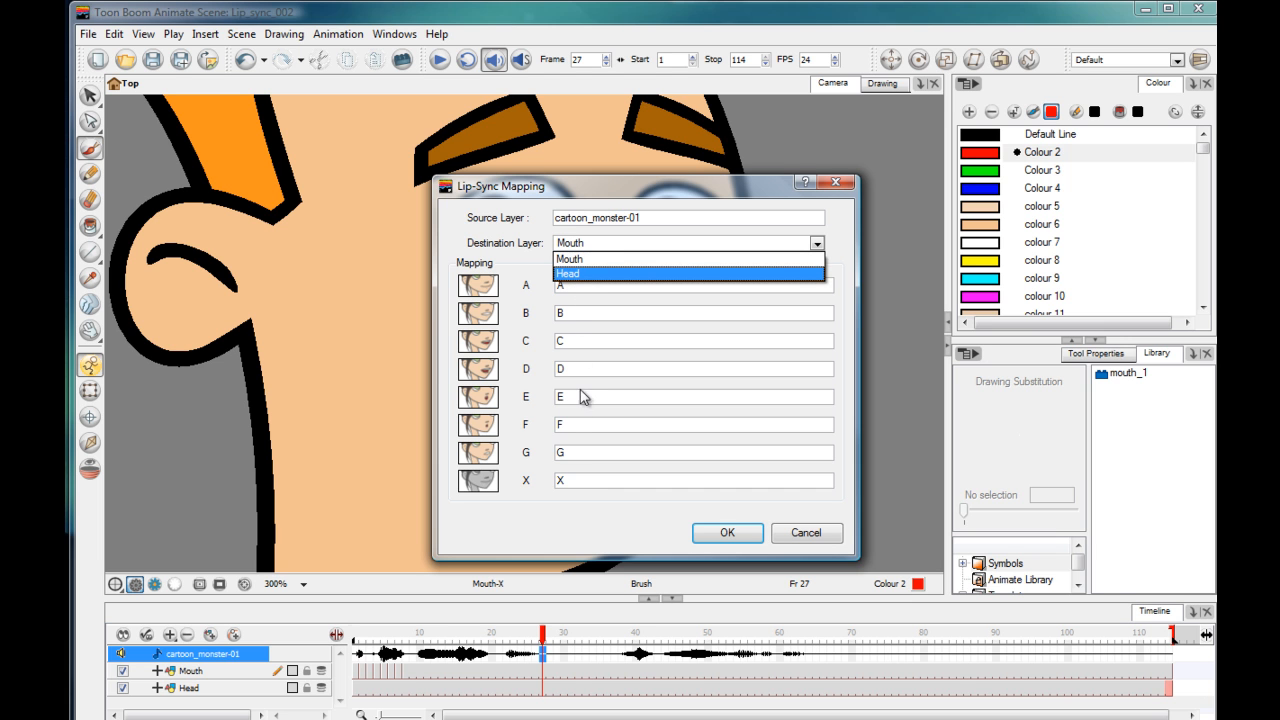
pyautogui.click(574, 259)
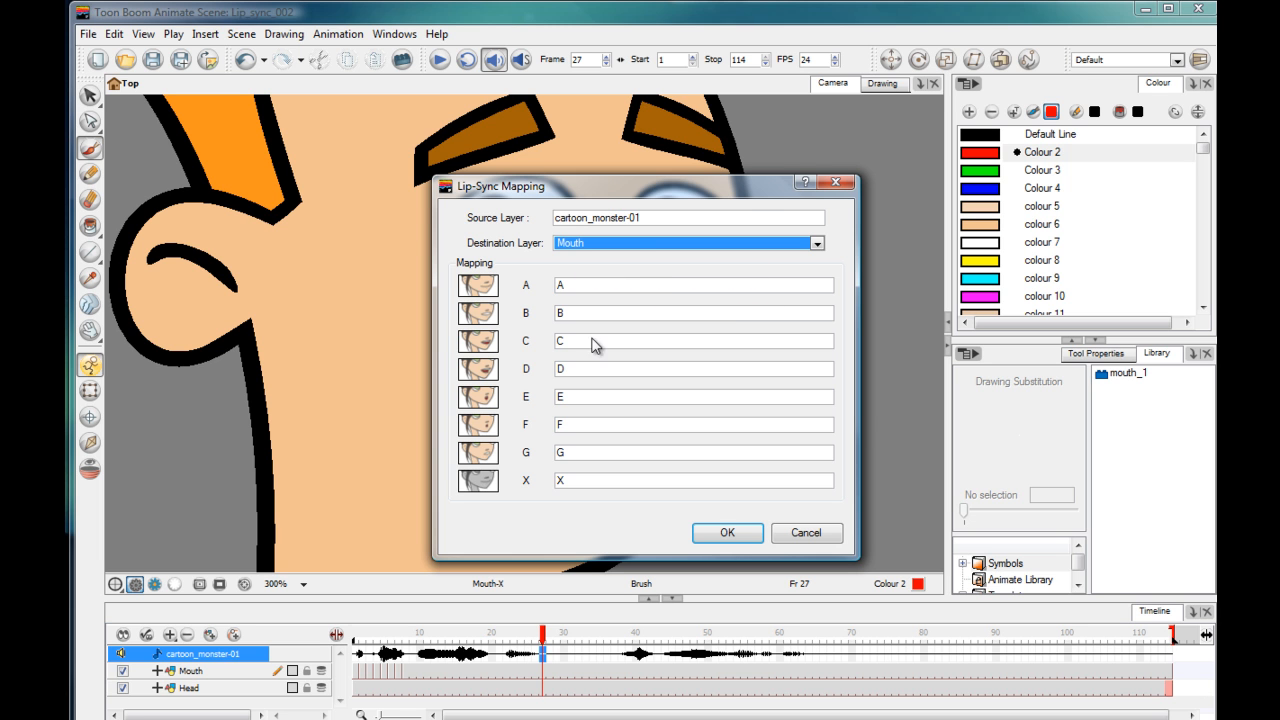
pyautogui.click(721, 536)
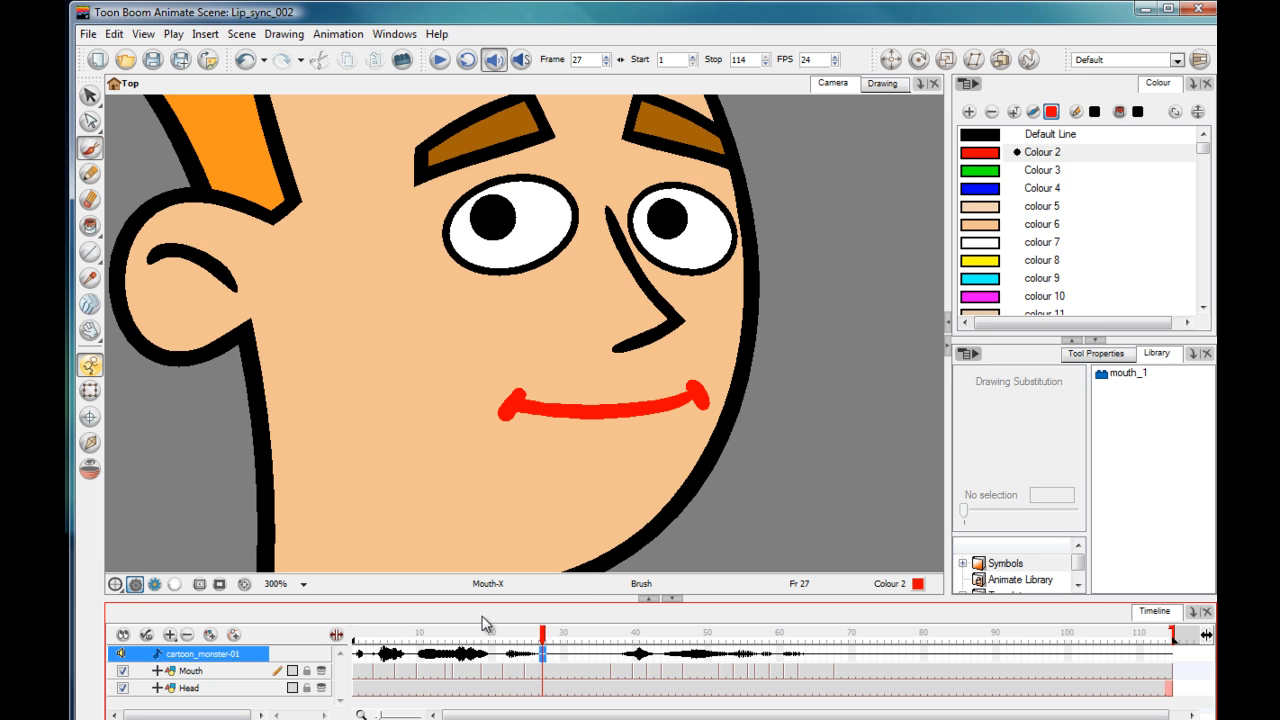
# - Scrub the playhead back to frame 1 to review the mapped mouth shapes
pyautogui.click(537, 636)
pyautogui.moveTo(537, 636)
pyautogui.mouseDown()
pyautogui.moveTo(472, 636)
pyautogui.moveTo(554, 636)
pyautogui.moveTo(362, 638)
pyautogui.mouseUp()
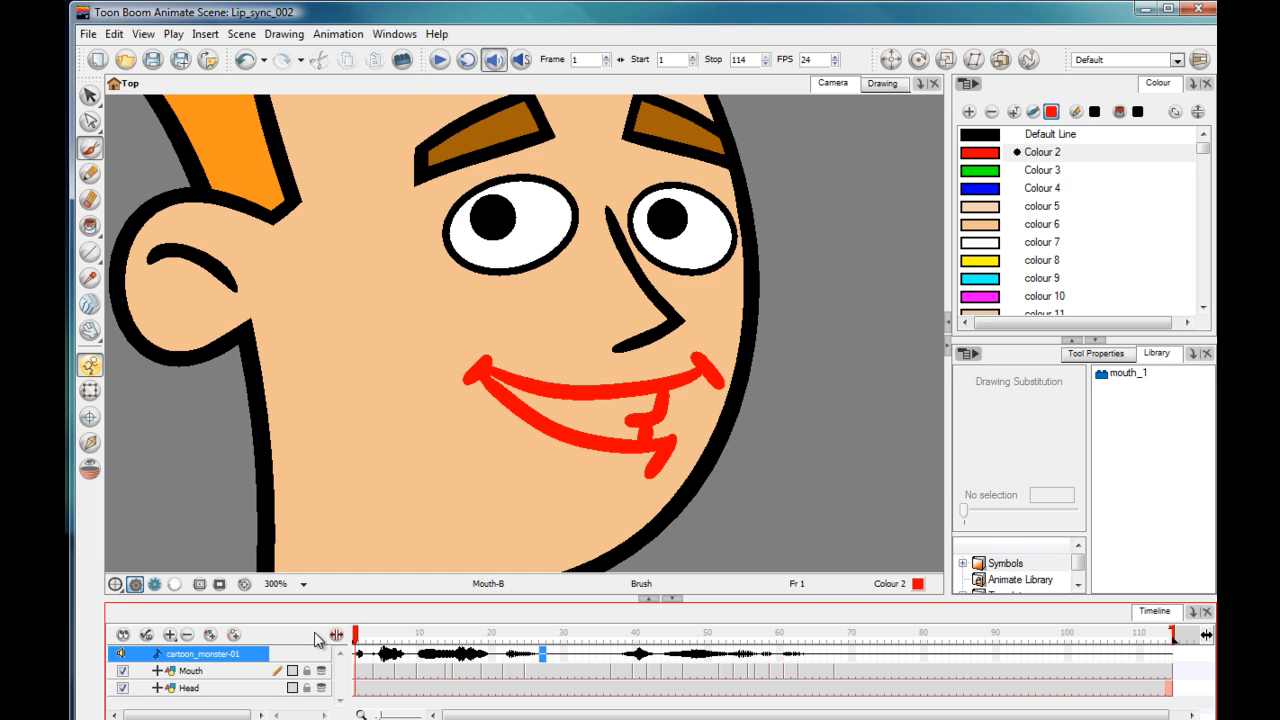
# - Play back the scene to review the mapped lip-sync with its sound
pyautogui.click(440, 61)
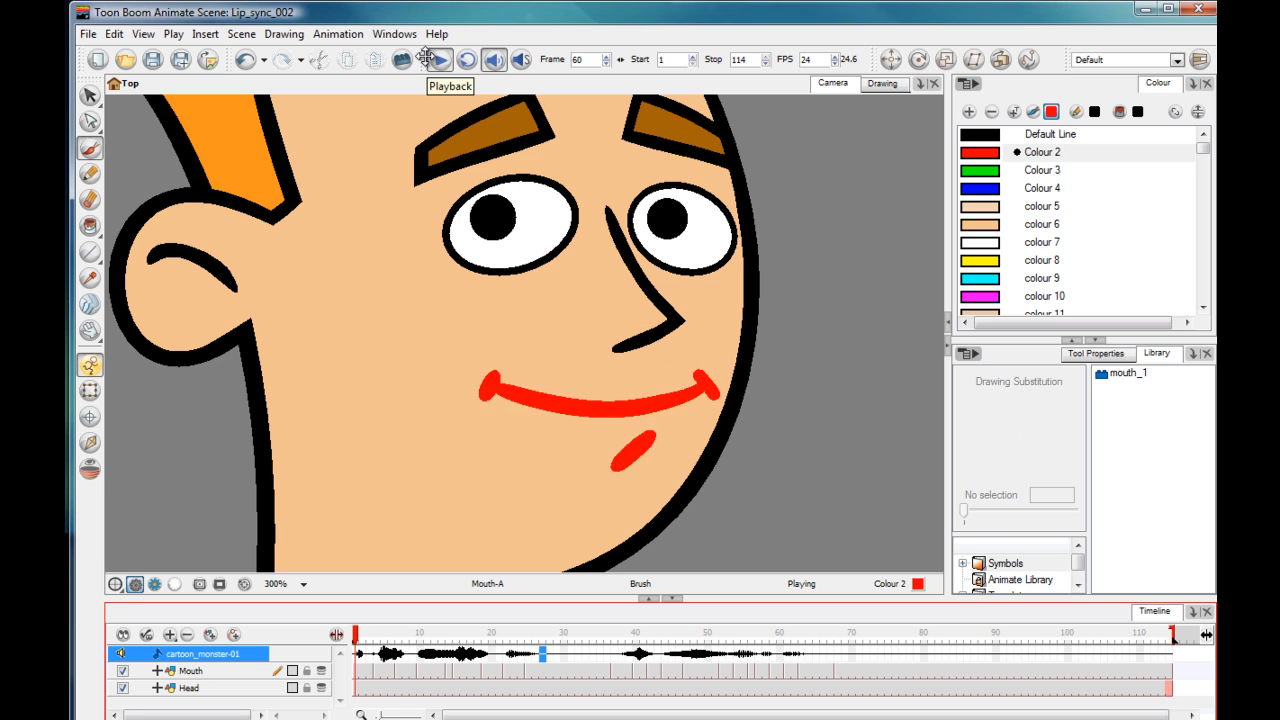
# - Turn on sound scrubbing and substitute the Mouth layer's drawing at frame 18 with mouth shape B
pyautogui.click(460, 648)
pyautogui.click(199, 677)
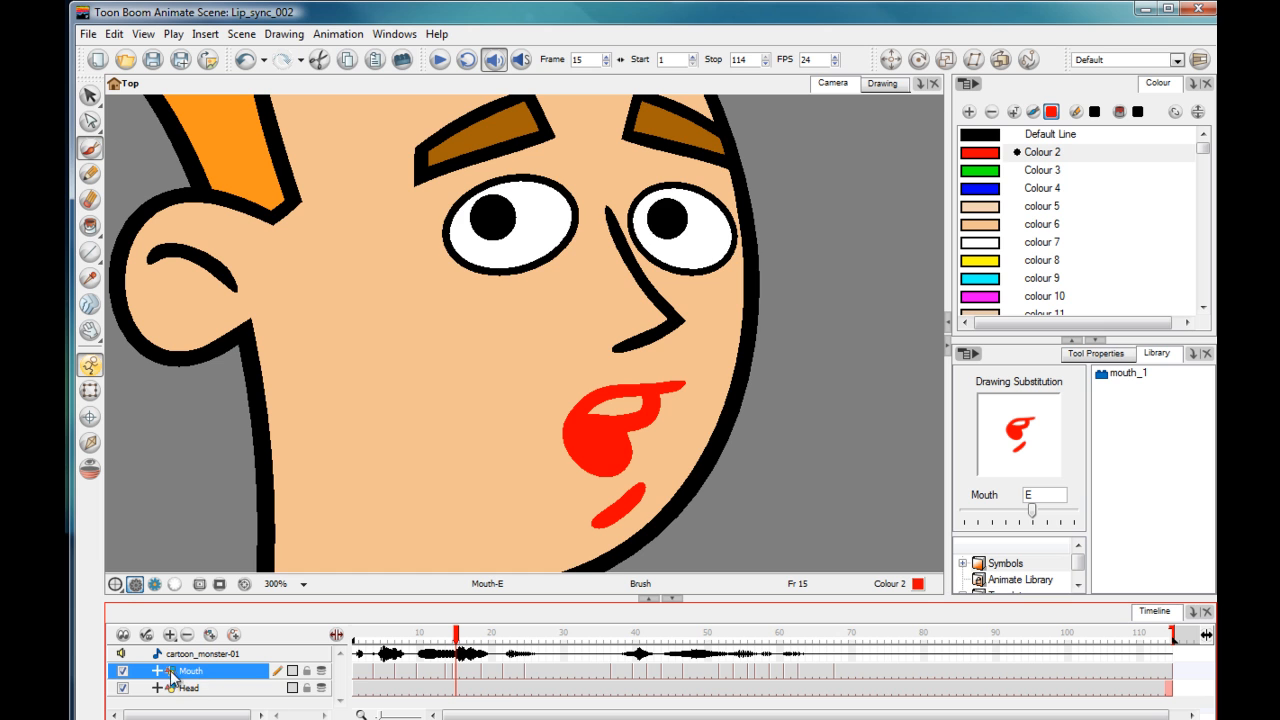
pyautogui.click(521, 60)
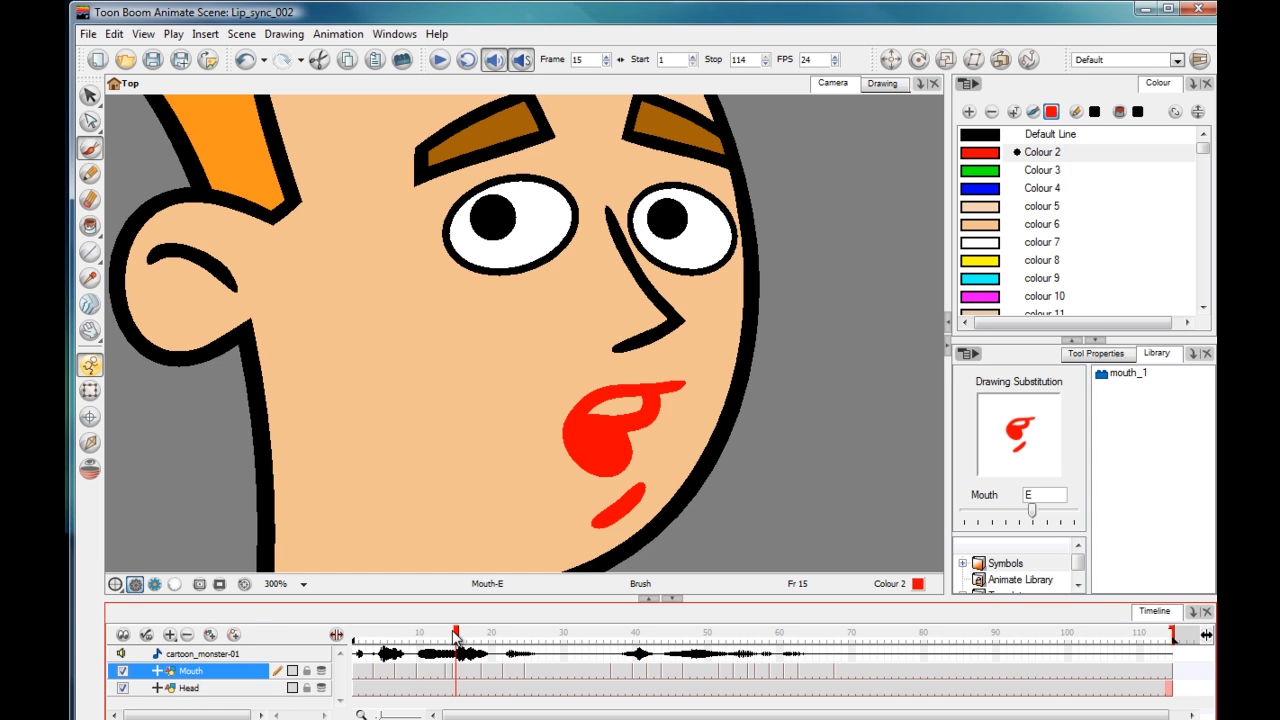
pyautogui.moveTo(457, 637)
pyautogui.mouseDown()
pyautogui.moveTo(490, 637)
pyautogui.moveTo(478, 637)
pyautogui.mouseUp()
pyautogui.moveTo(1033, 515)
pyautogui.mouseDown()
pyautogui.moveTo(980, 513)
pyautogui.moveTo(992, 513)
pyautogui.mouseUp()
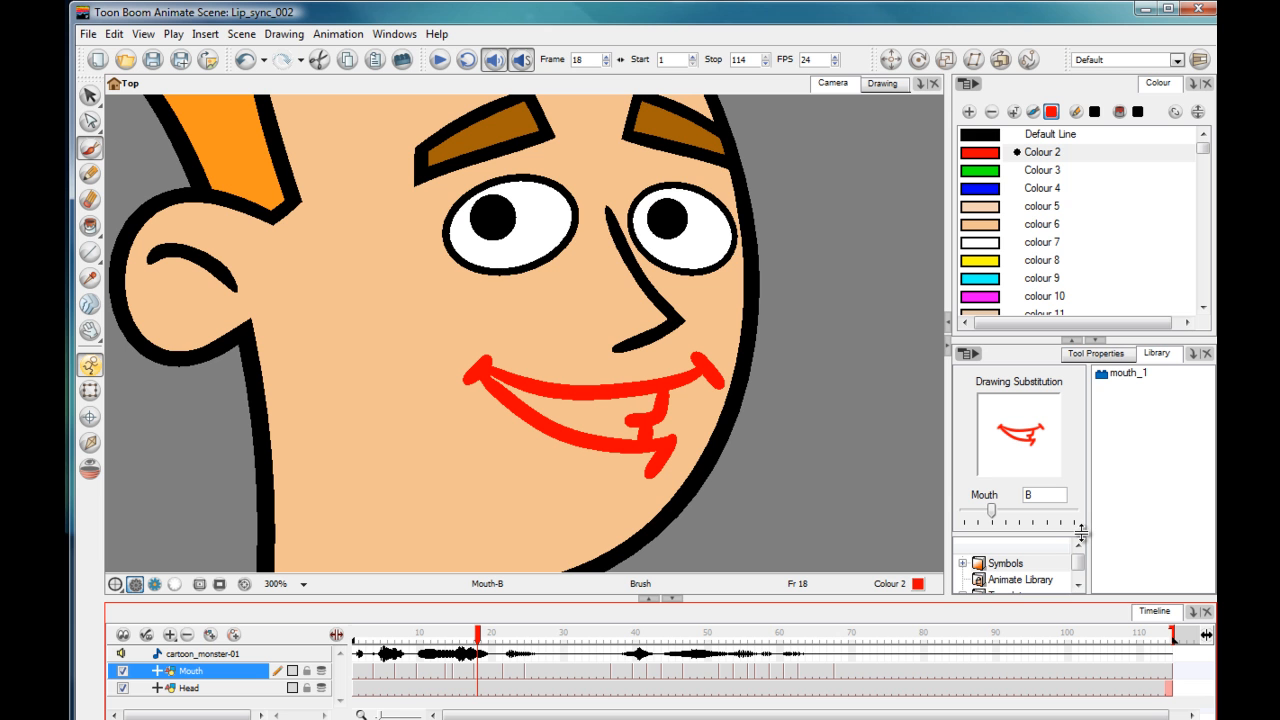
# - Check the Head and Mouth layers on the whole head at 125% zoom, and scrub the timeline with sound scrubbing off
pyautogui.press('space')
pyautogui.moveTo(197, 450); pyautogui.dragTo(209, 435)
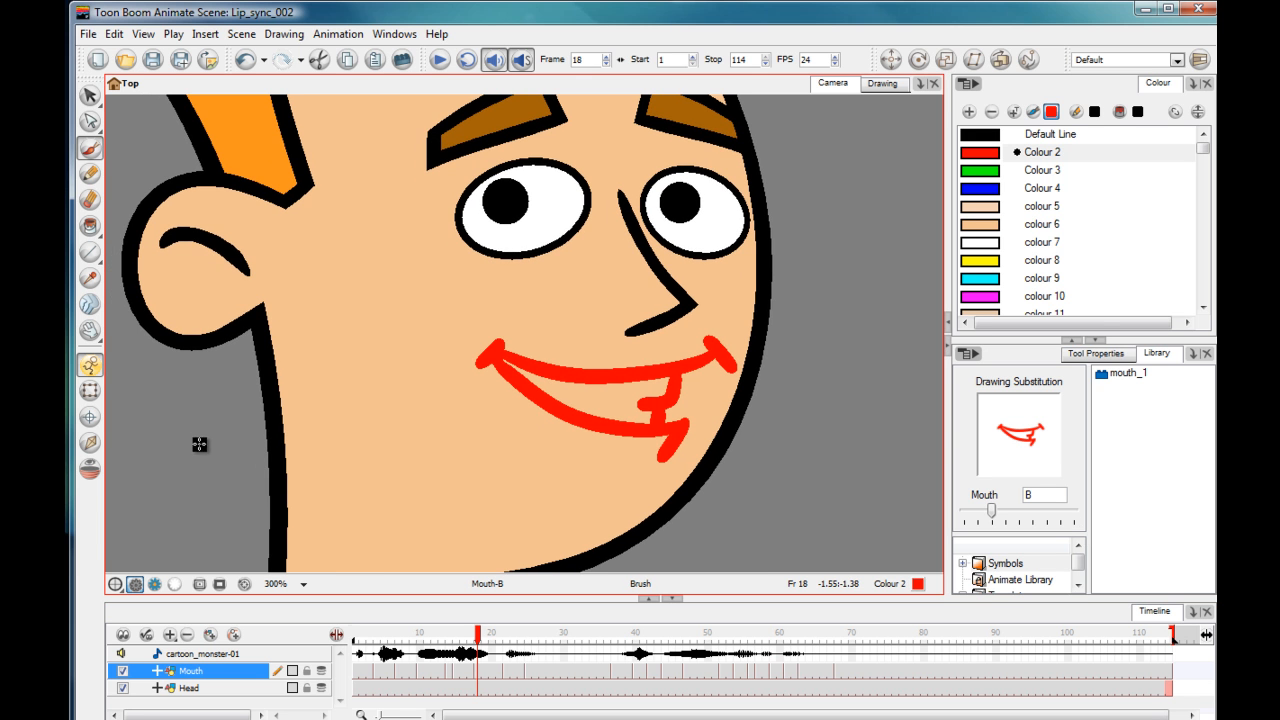
pyautogui.scroll(-5, 199, 444)
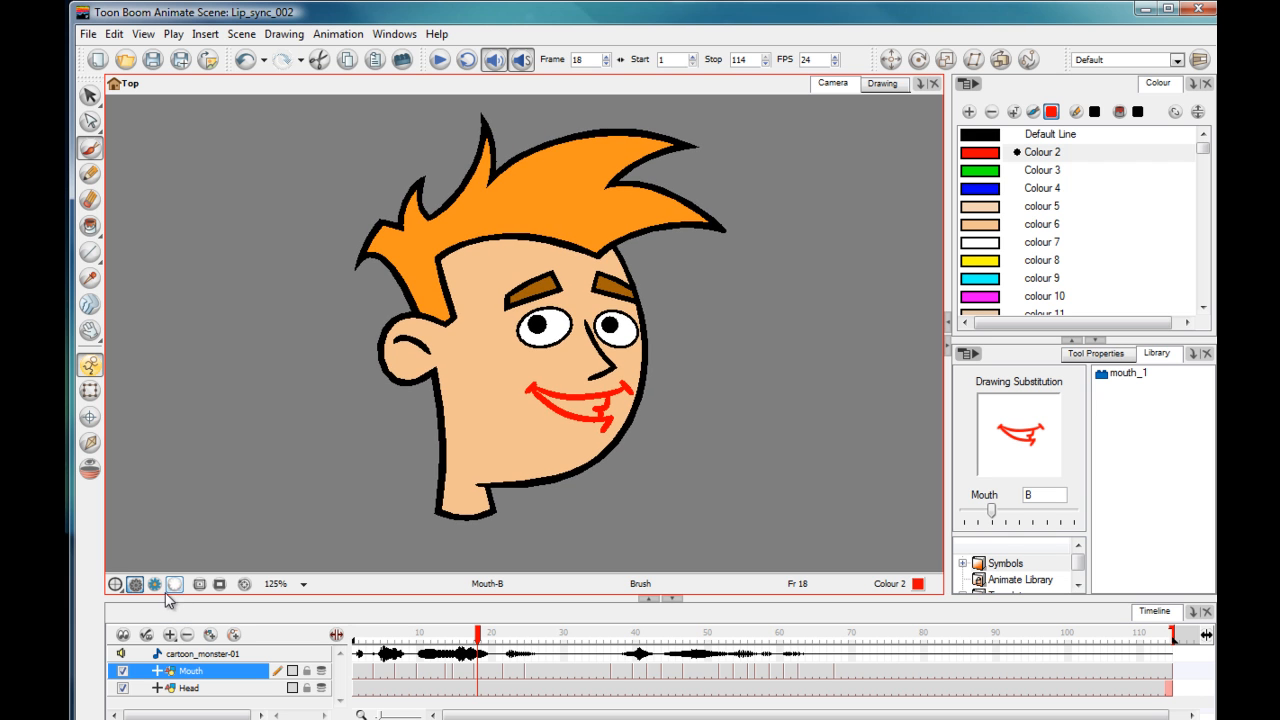
pyautogui.click(124, 689)
pyautogui.click(124, 689)
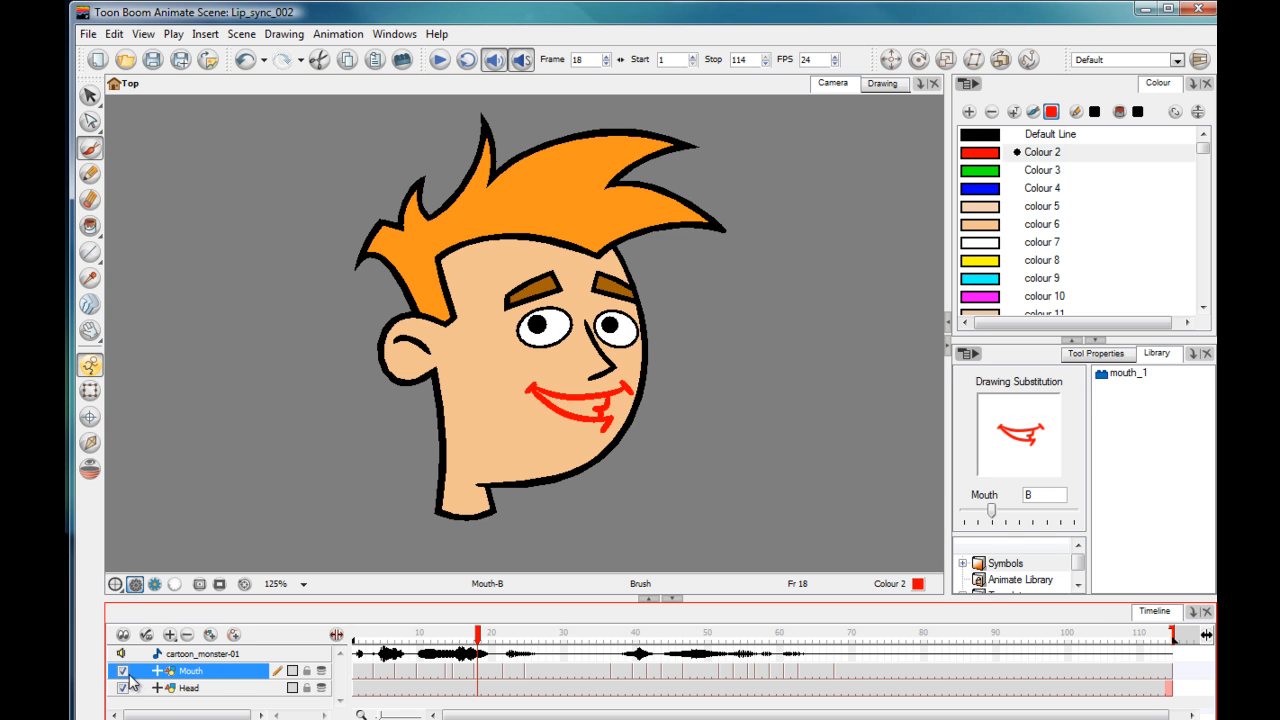
pyautogui.click(122, 673)
pyautogui.click(523, 61)
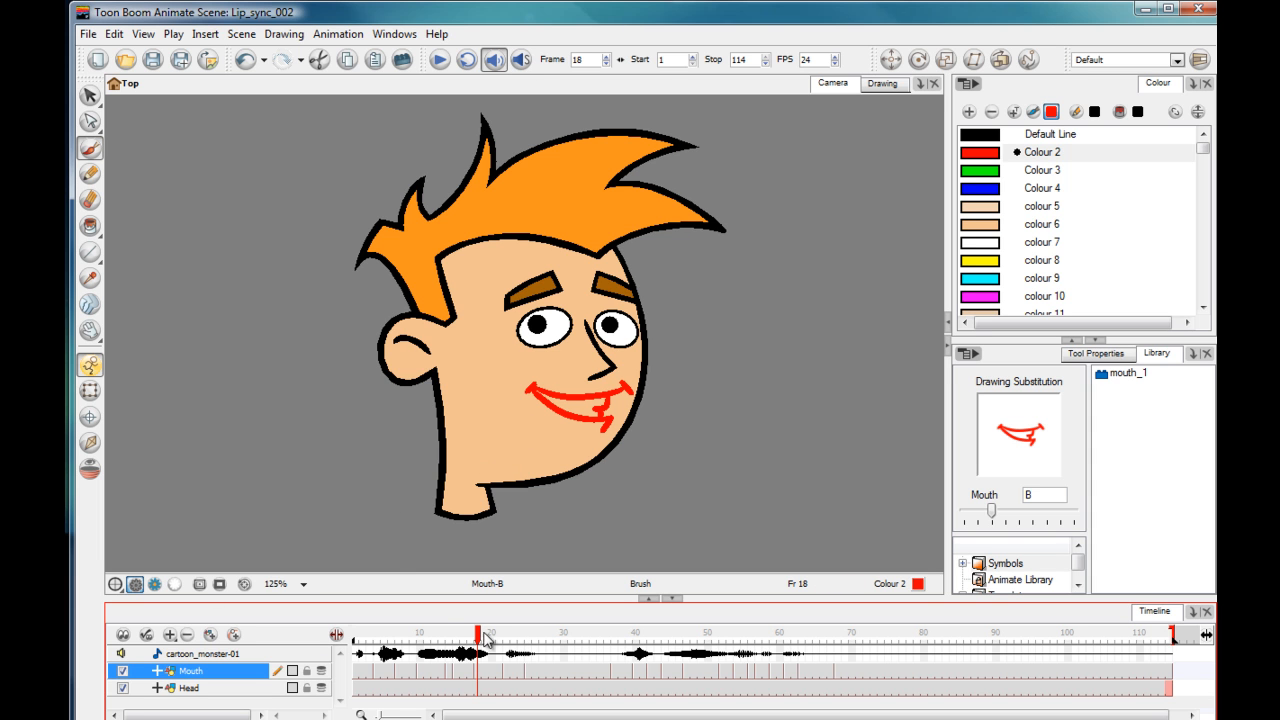
pyautogui.moveTo(478, 634)
pyautogui.mouseDown()
pyautogui.moveTo(688, 641)
pyautogui.moveTo(422, 636)
pyautogui.moveTo(600, 636)
pyautogui.mouseUp()
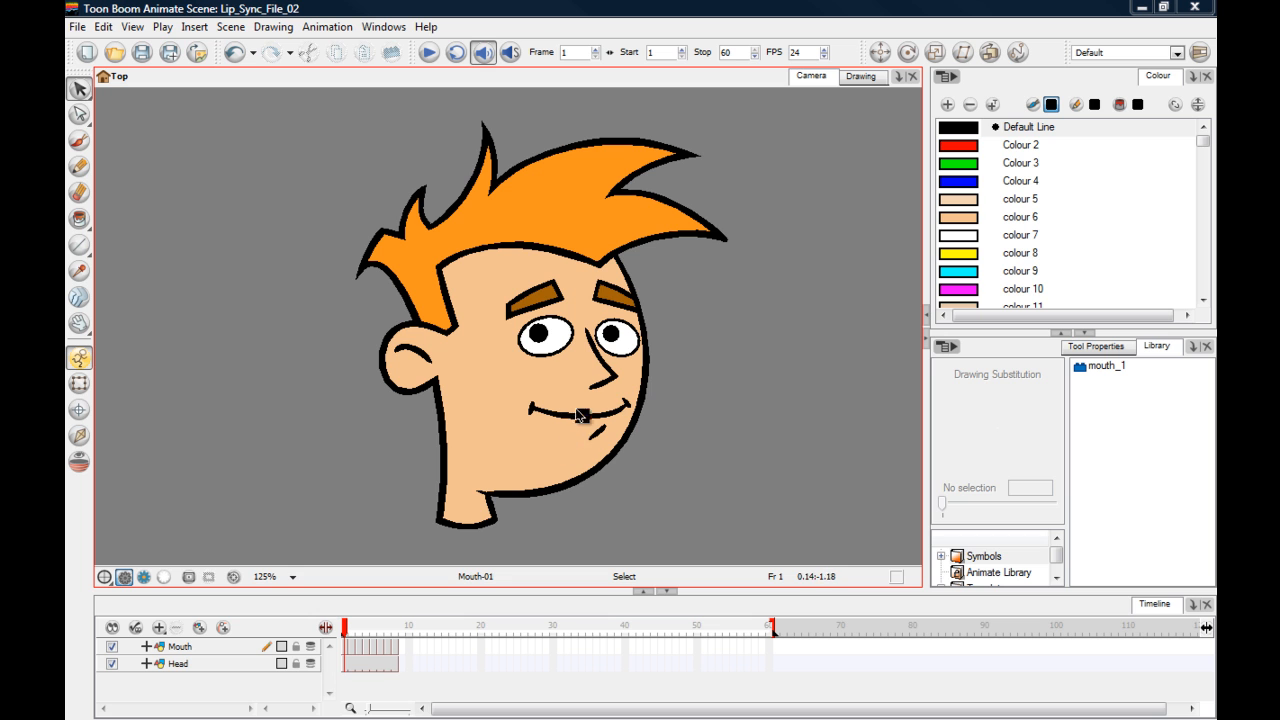
# - Isolate the Mouth layer in Lip_Sync_File_02 to examine its drawings in frames 1 to 3, and show the Head layer again
pyautogui.click(112, 648)
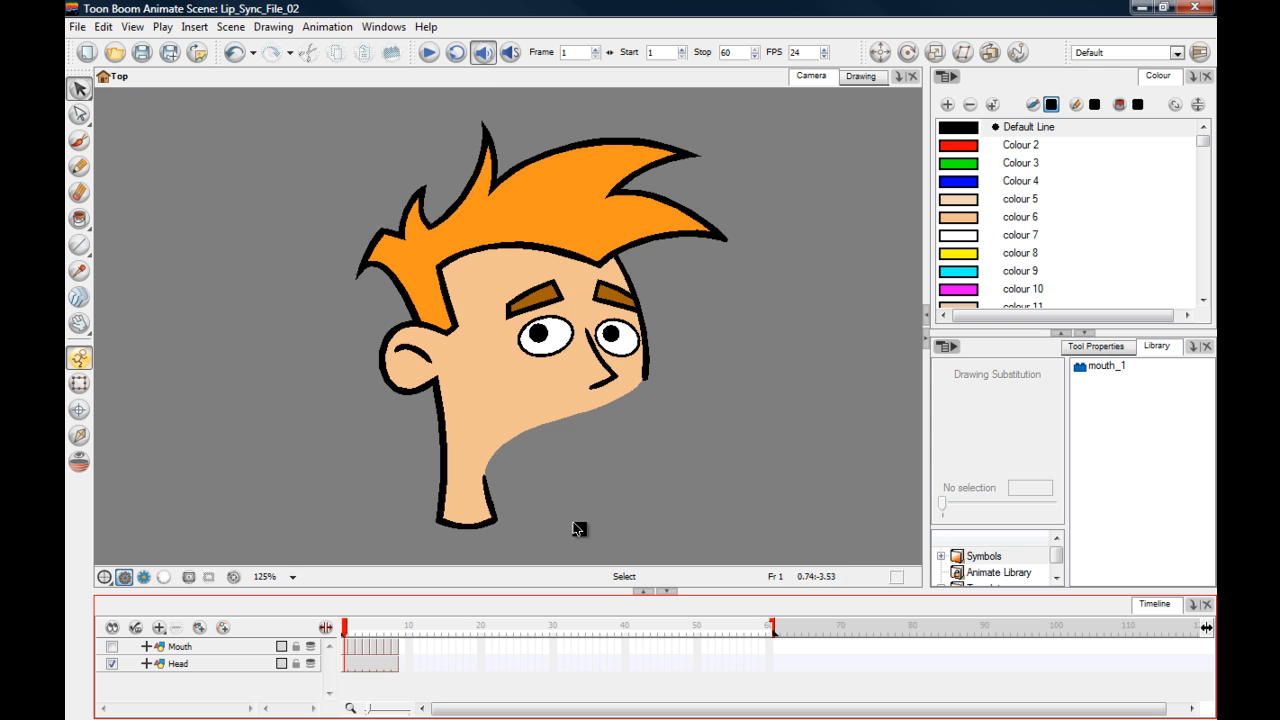
pyautogui.click(112, 664)
pyautogui.click(112, 647)
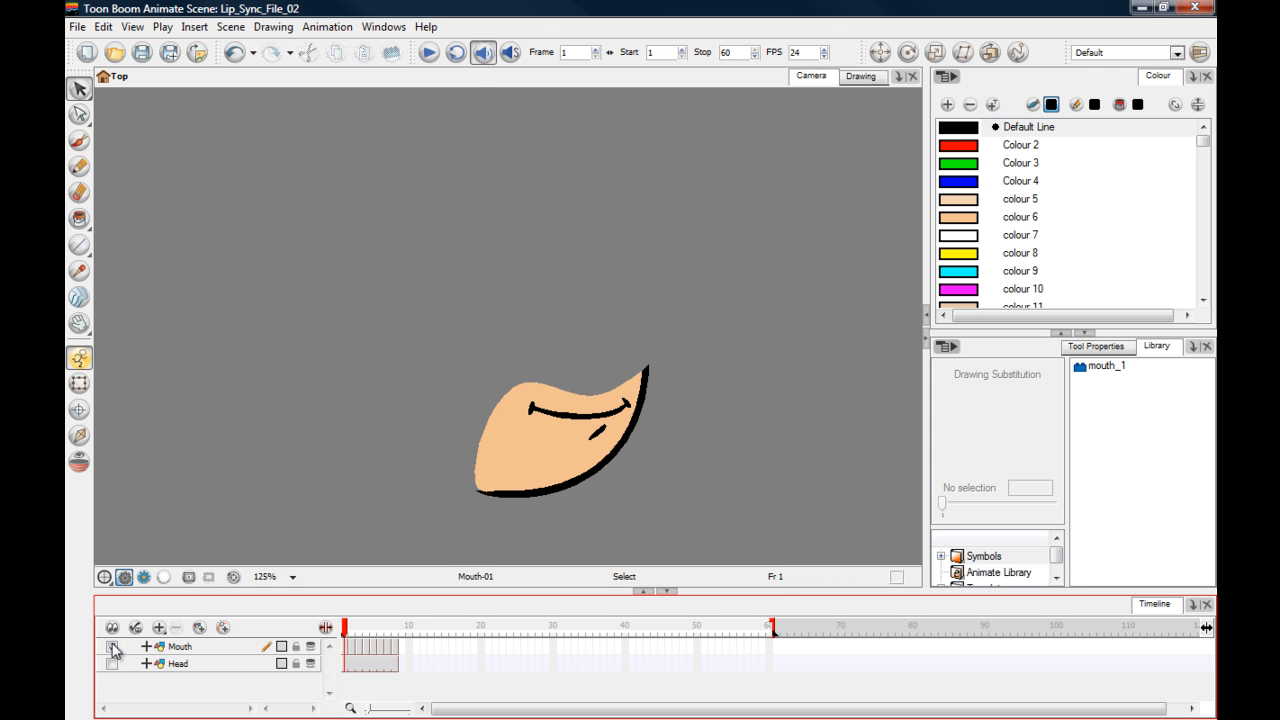
pyautogui.moveTo(344, 628)
pyautogui.mouseDown()
pyautogui.moveTo(394, 630)
pyautogui.moveTo(345, 630)
pyautogui.moveTo(361, 629)
pyautogui.mouseUp()
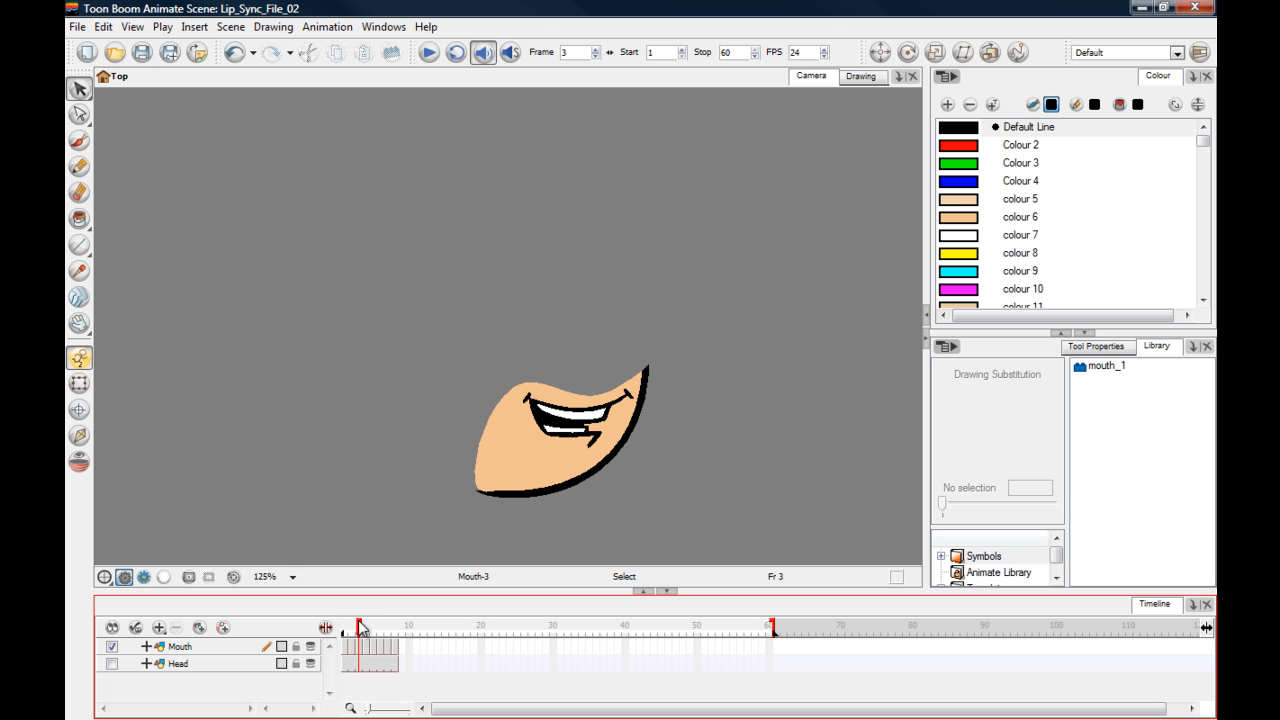
pyautogui.moveTo(362, 628)
pyautogui.mouseDown()
pyautogui.moveTo(397, 632)
pyautogui.moveTo(348, 628)
pyautogui.mouseUp()
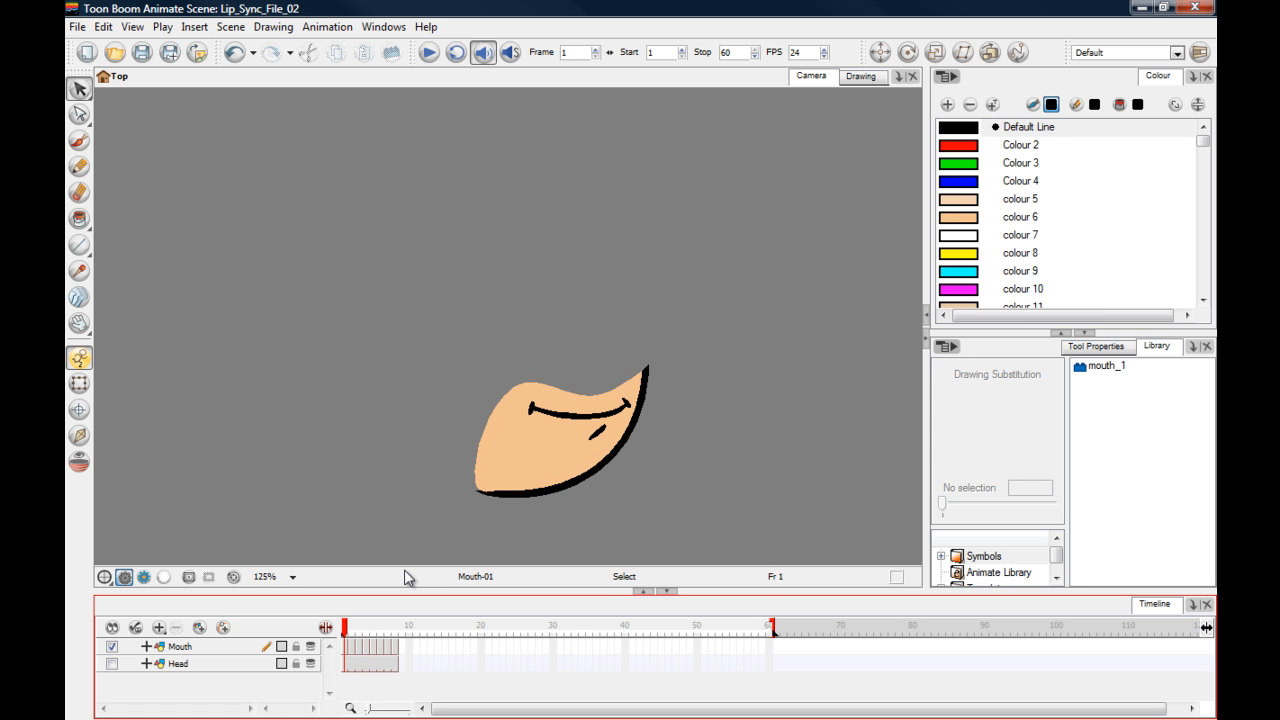
pyautogui.click(111, 663)
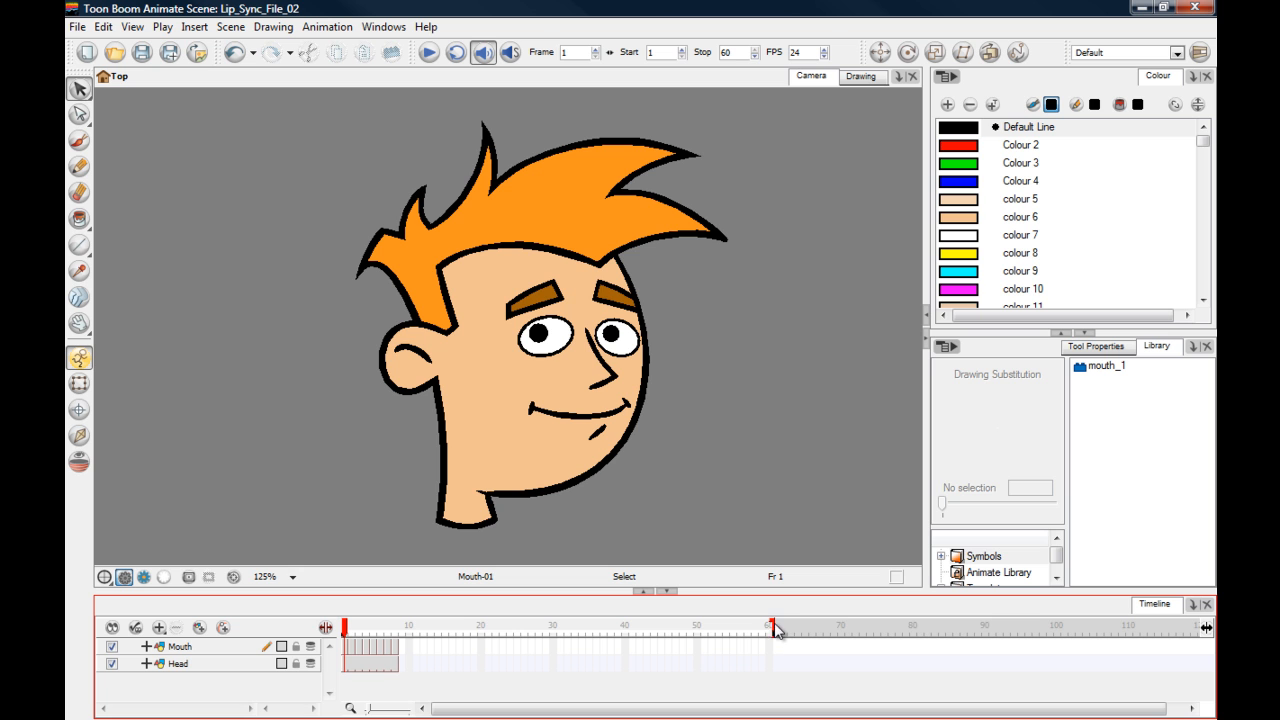
# - Extend the scene's end to frame 109 and import the cartoon_monster-01 sound file
pyautogui.moveTo(779, 631); pyautogui.dragTo(1127, 632)
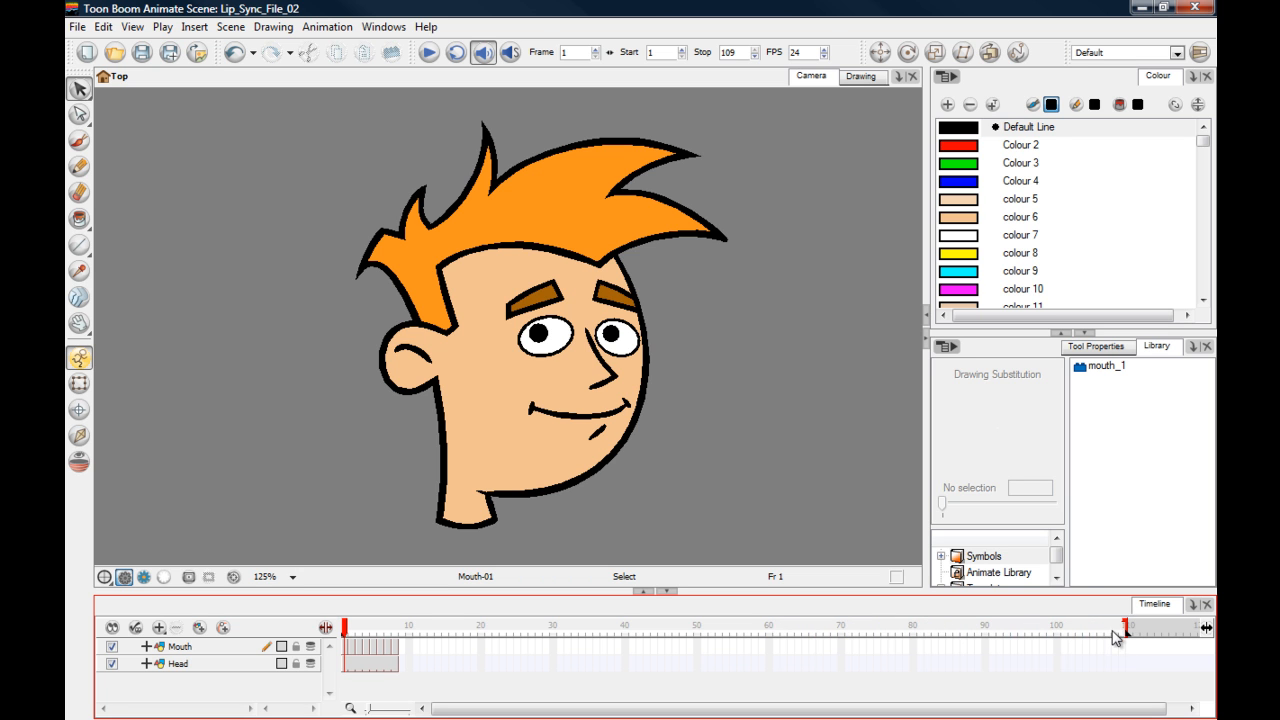
pyautogui.click(208, 650)
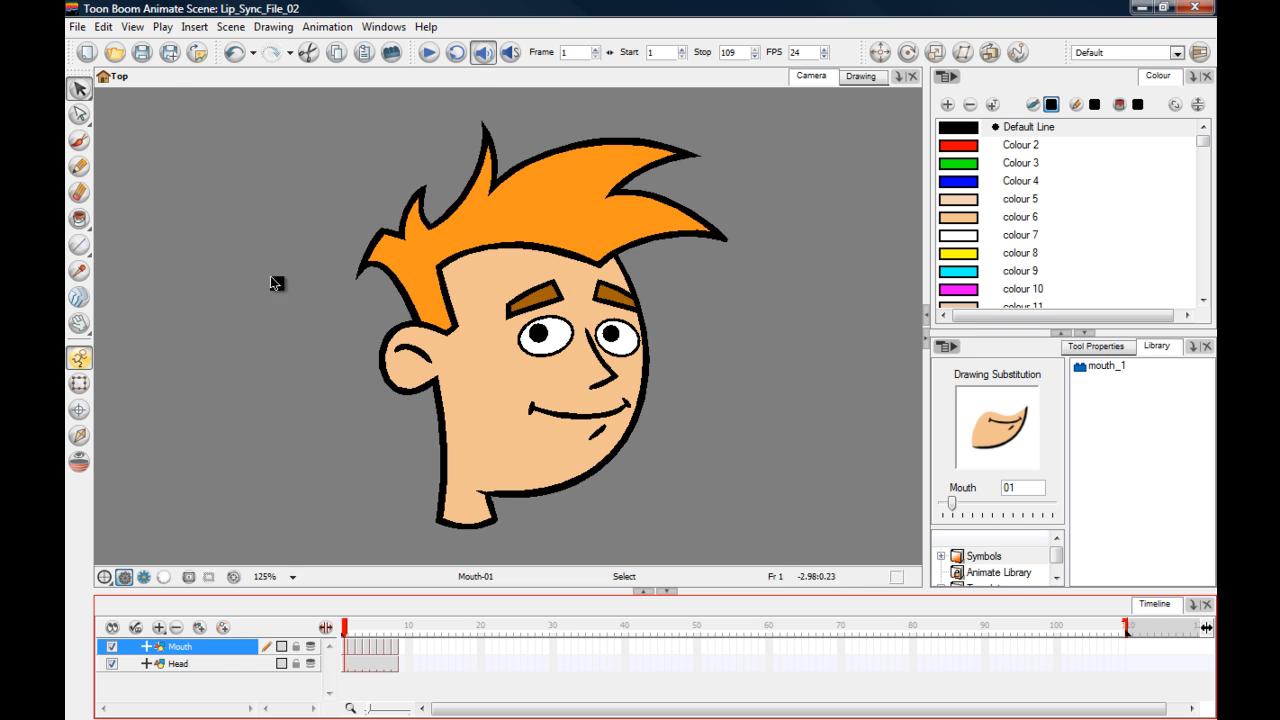
pyautogui.click(78, 28)
pyautogui.moveTo(131, 172)
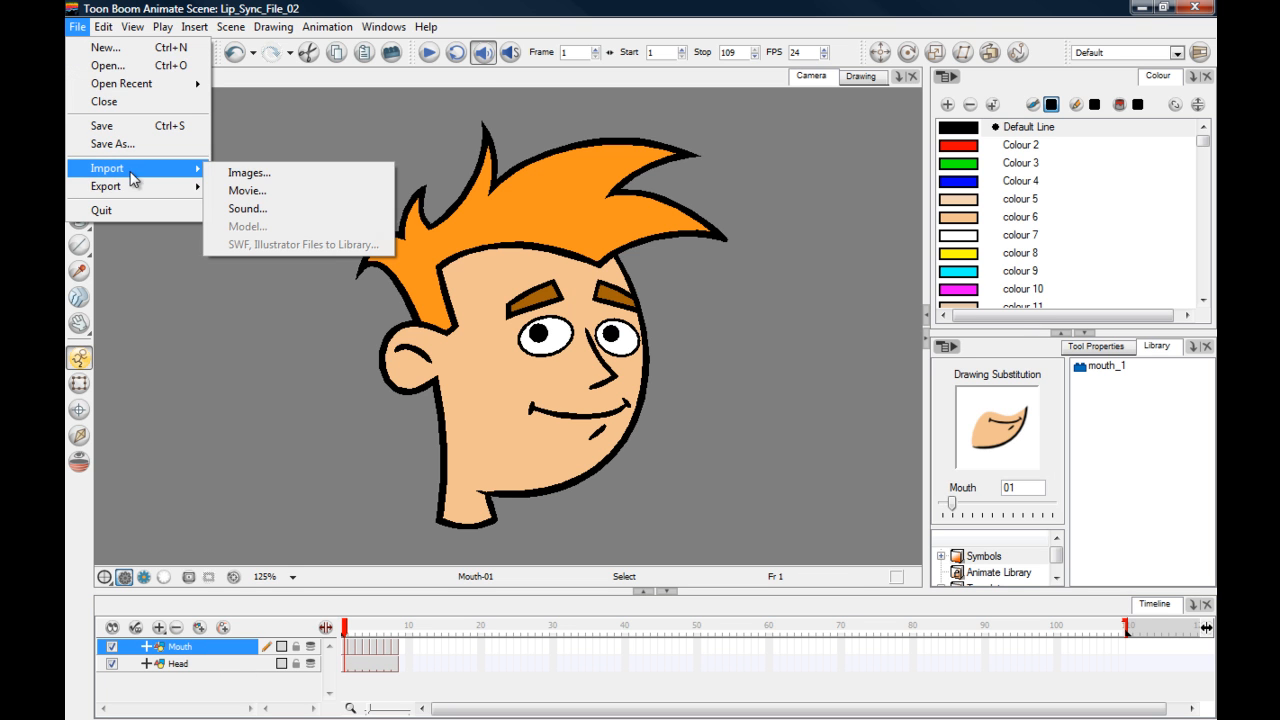
pyautogui.click(240, 208)
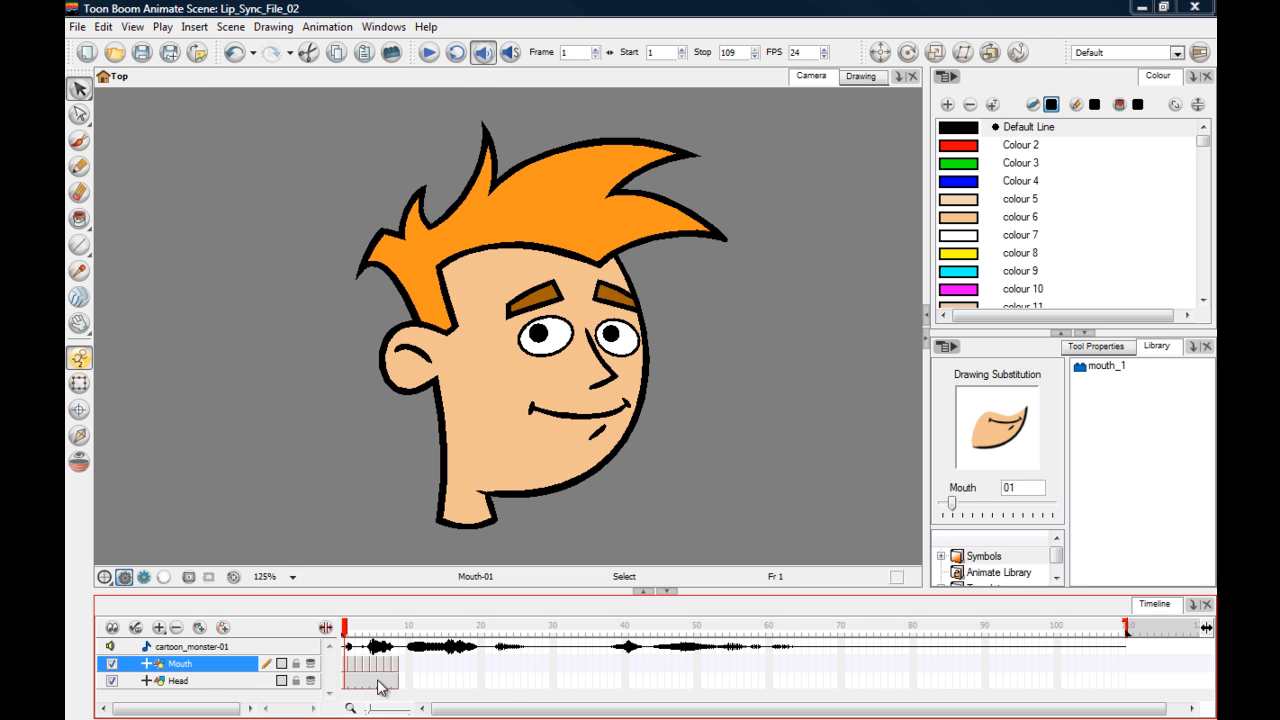
# - Extend the exposure of the last Mouth and Head drawings to frame 109
pyautogui.click(1122, 664)
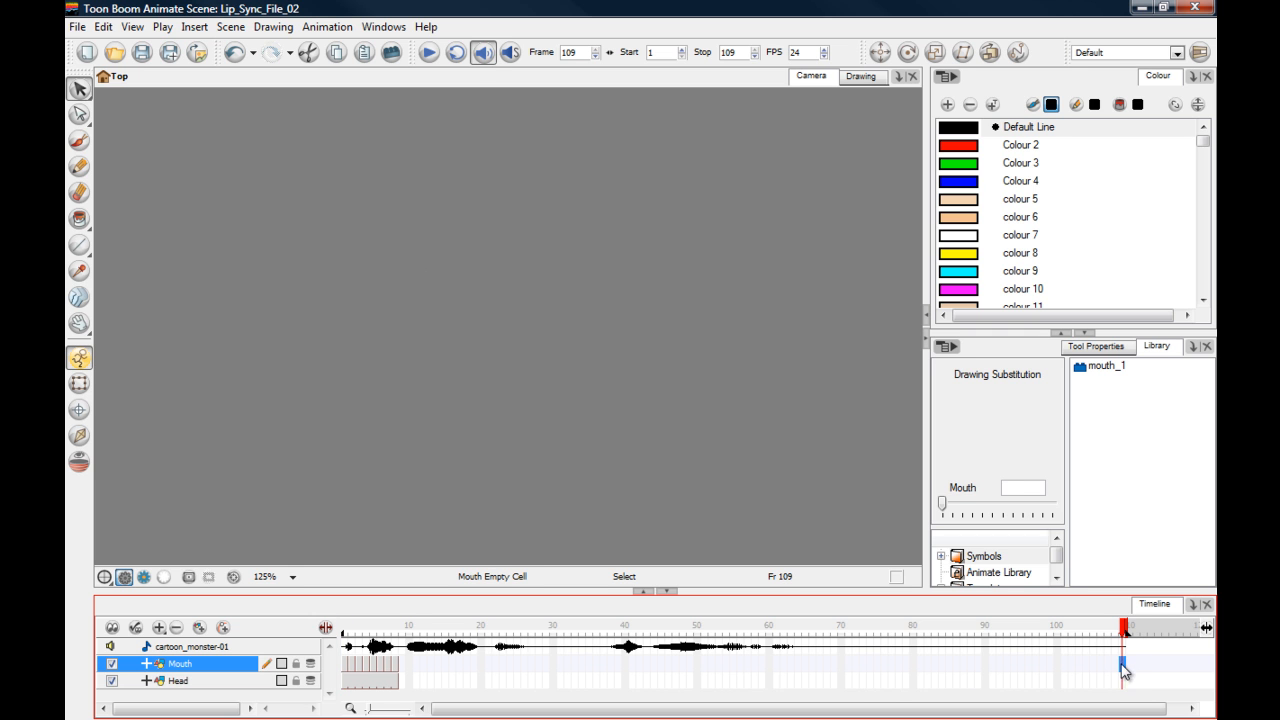
pyautogui.keyDown('shift'); pyautogui.click(1123, 681); pyautogui.keyUp('shift')
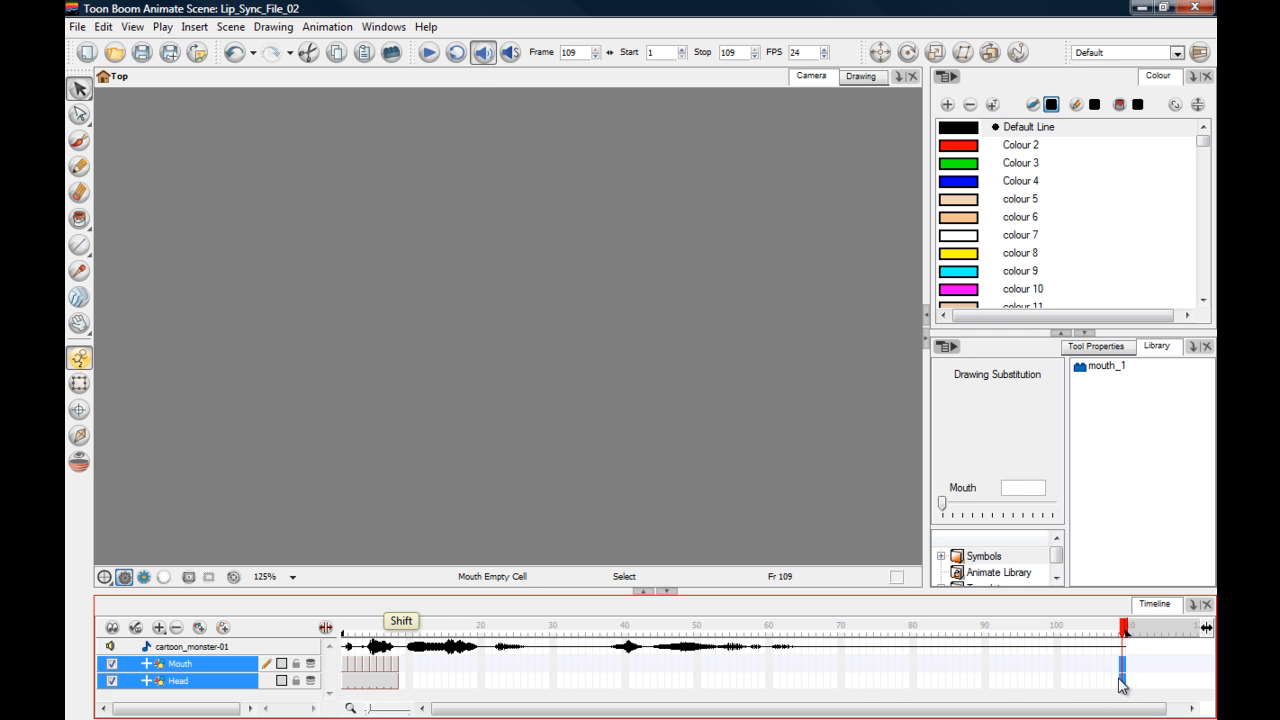
pyautogui.press('F5')
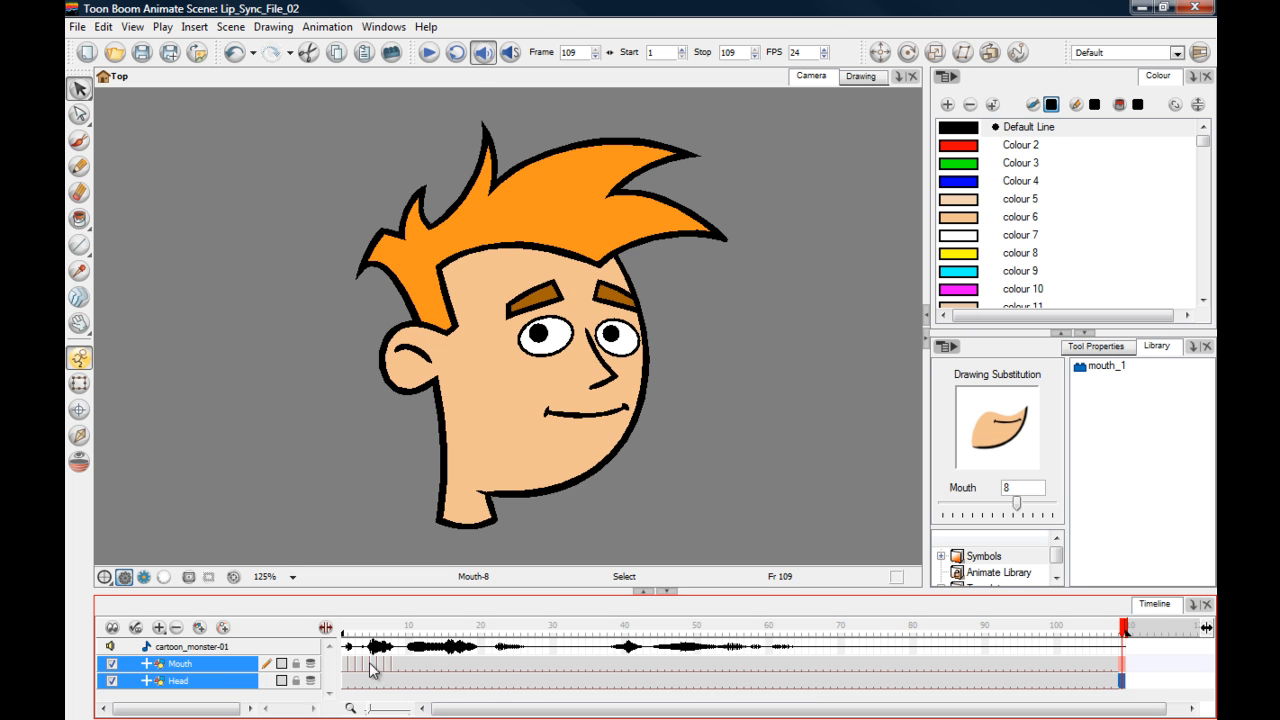
# - Check the names of the Mouth drawings at frames 1 and 2
pyautogui.moveTo(348, 632)
pyautogui.mouseDown()
pyautogui.moveTo(389, 630)
pyautogui.moveTo(343, 630)
pyautogui.moveTo(380, 630)
pyautogui.moveTo(340, 617)
pyautogui.mouseUp()
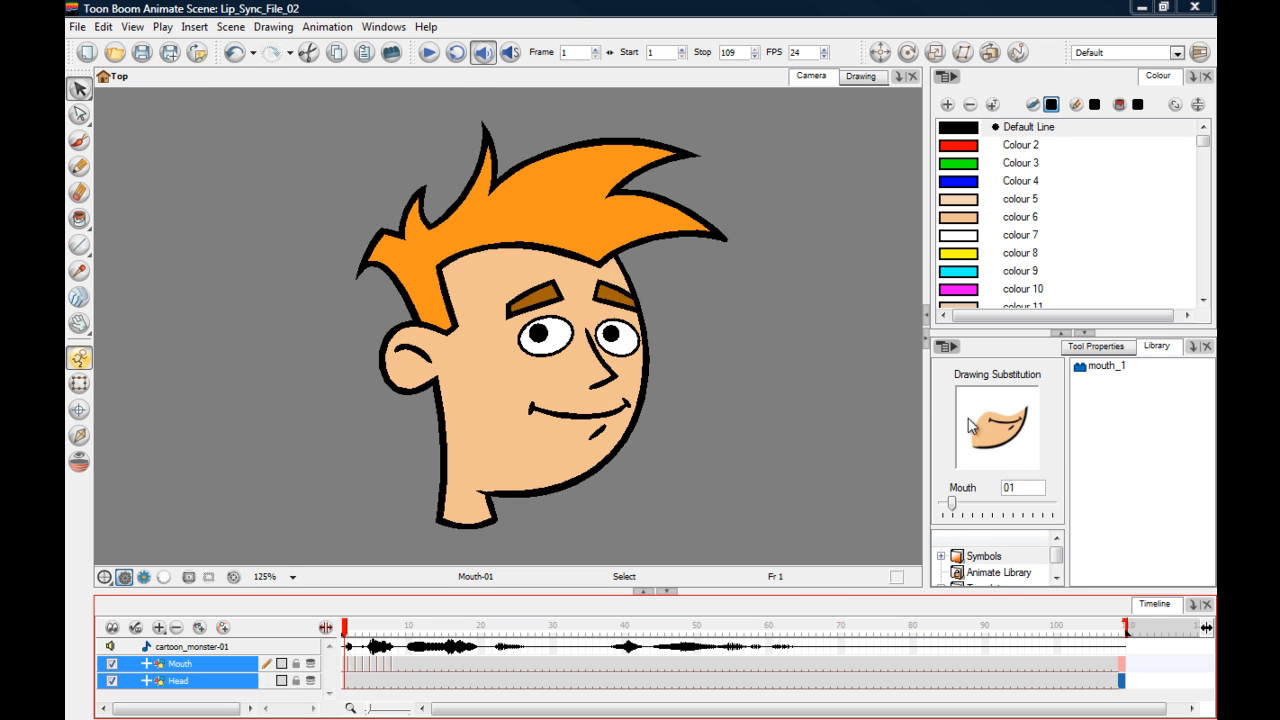
pyautogui.click(352, 629)
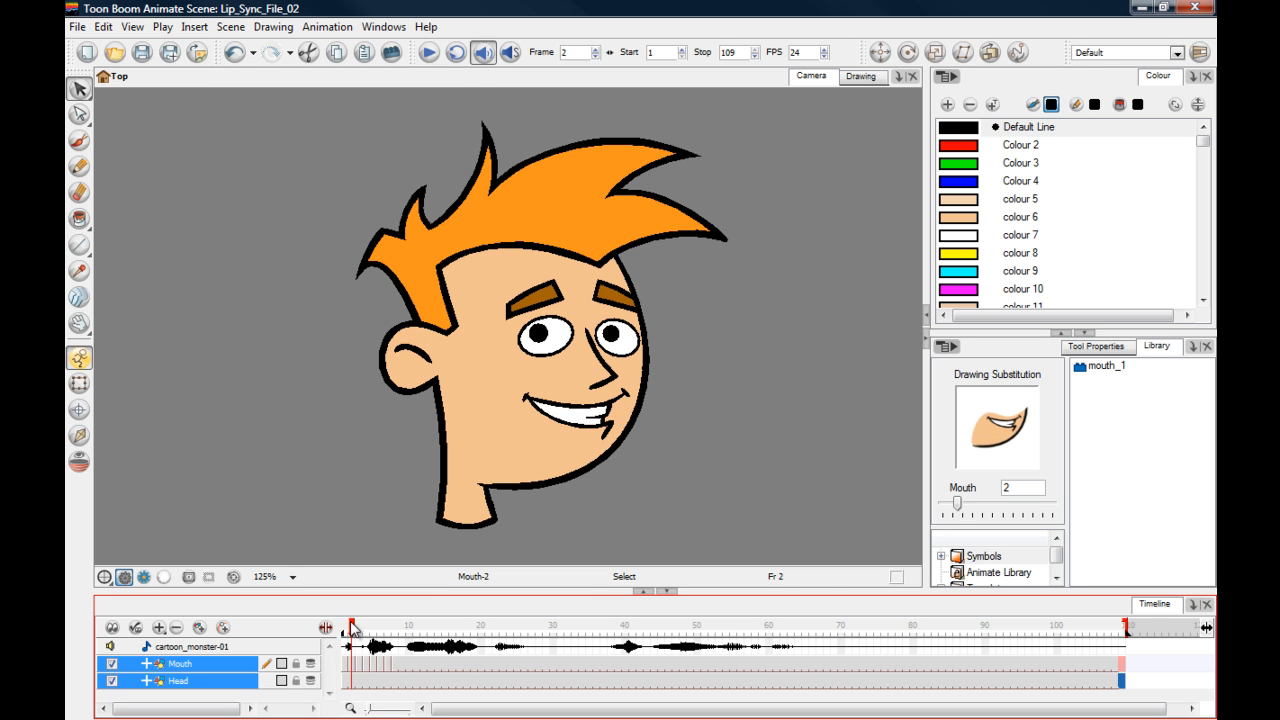
pyautogui.moveTo(352, 629)
pyautogui.mouseDown()
pyautogui.moveTo(392, 632)
pyautogui.moveTo(345, 630)
pyautogui.mouseUp()
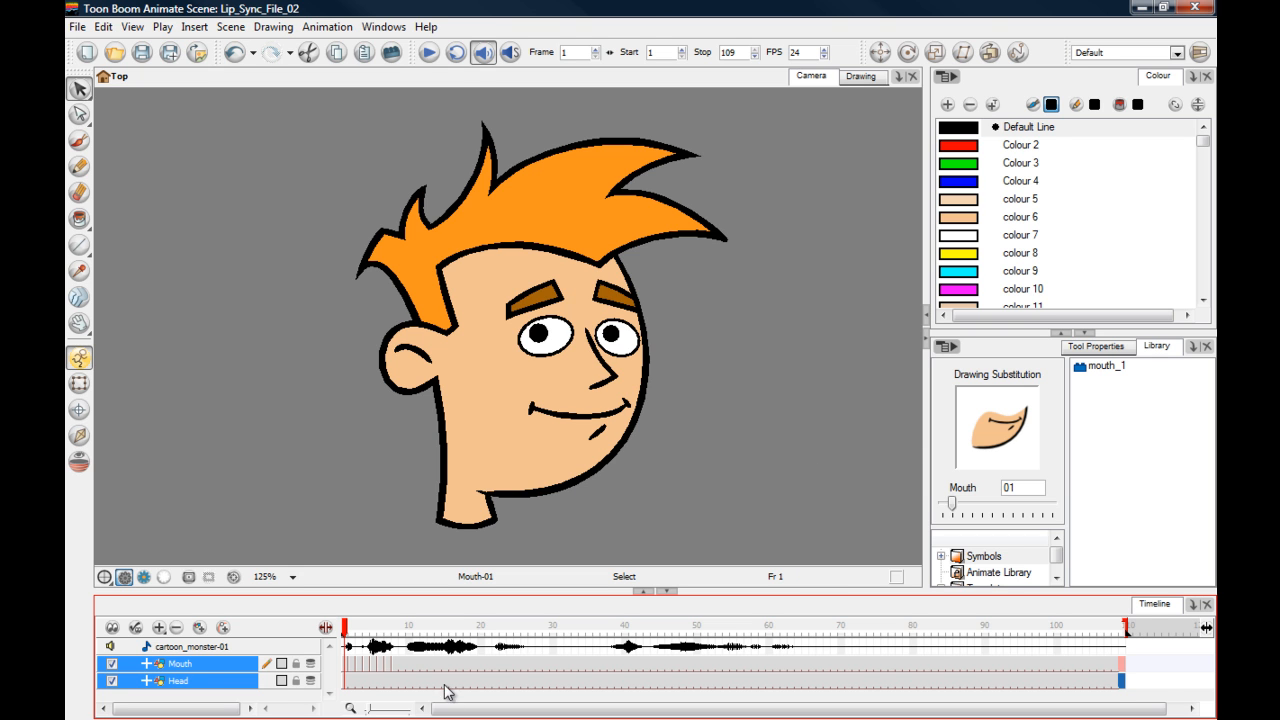
# - Run Auto Lip-Sync Detection on the cartoon_monster-01 sound layer
pyautogui.click(300, 648)
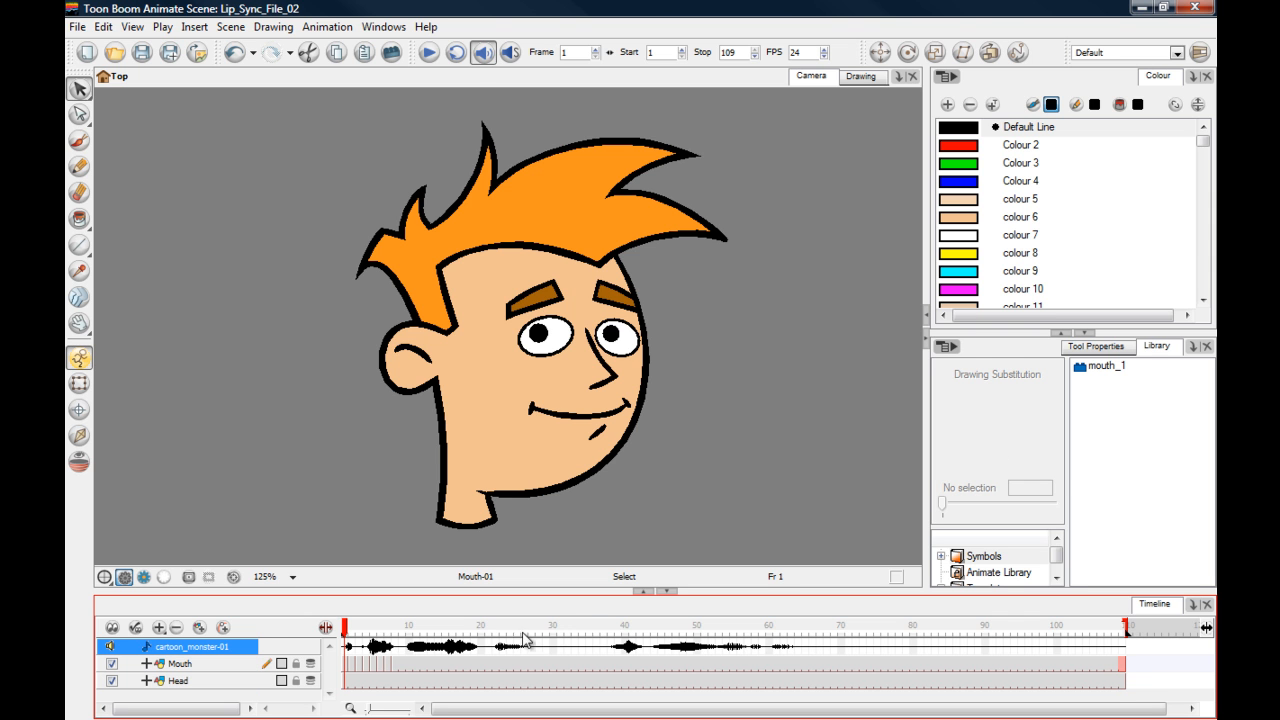
pyautogui.click(590, 648)
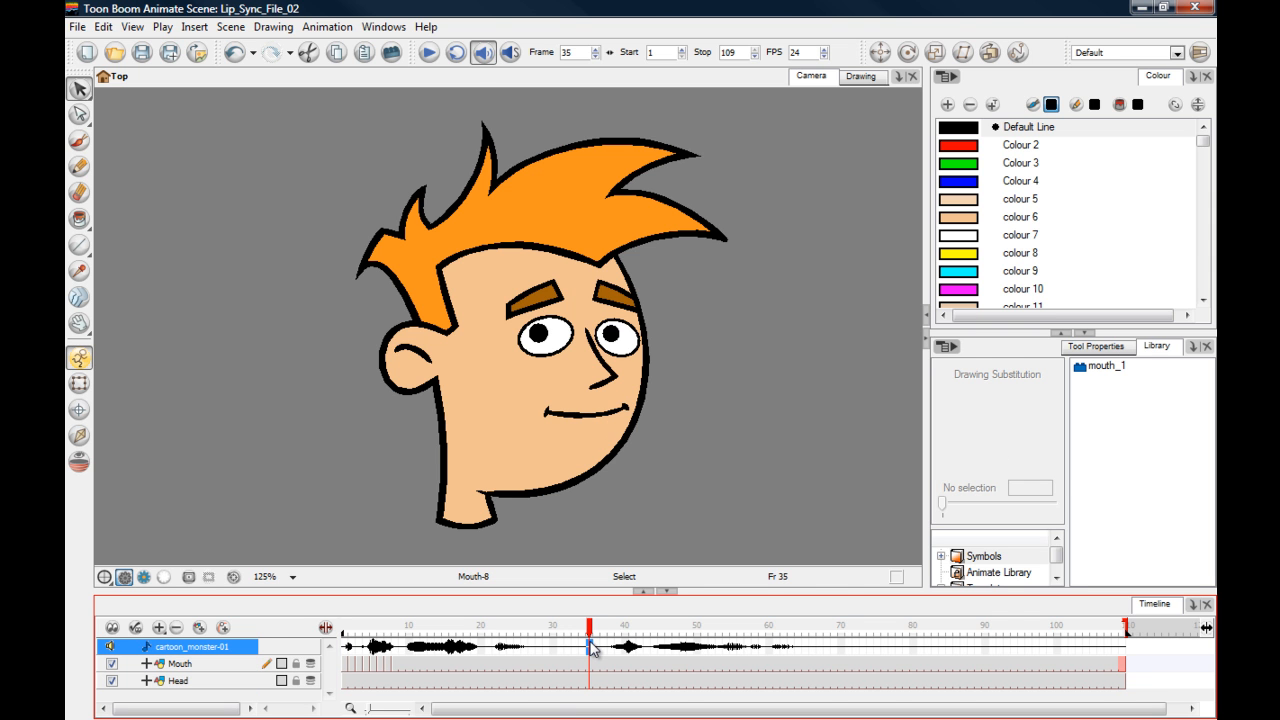
pyautogui.rightClick(590, 648)
pyautogui.moveTo(636, 630)
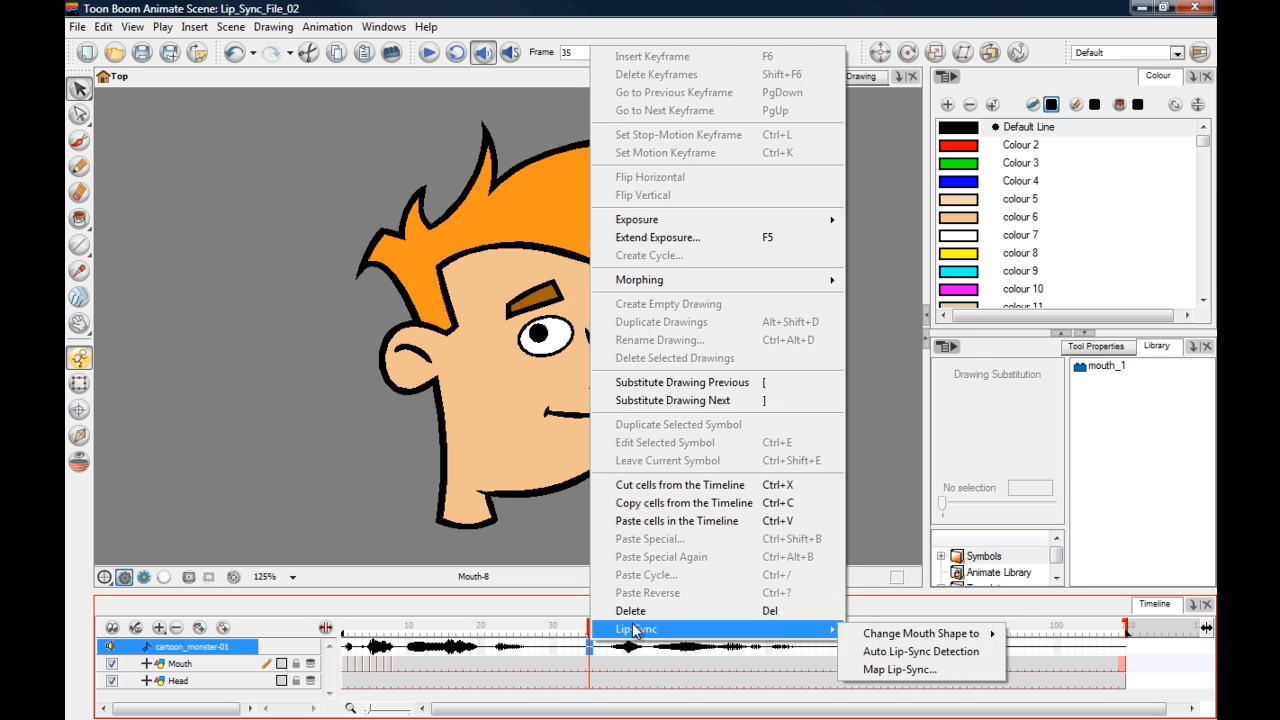
pyautogui.click(880, 655)
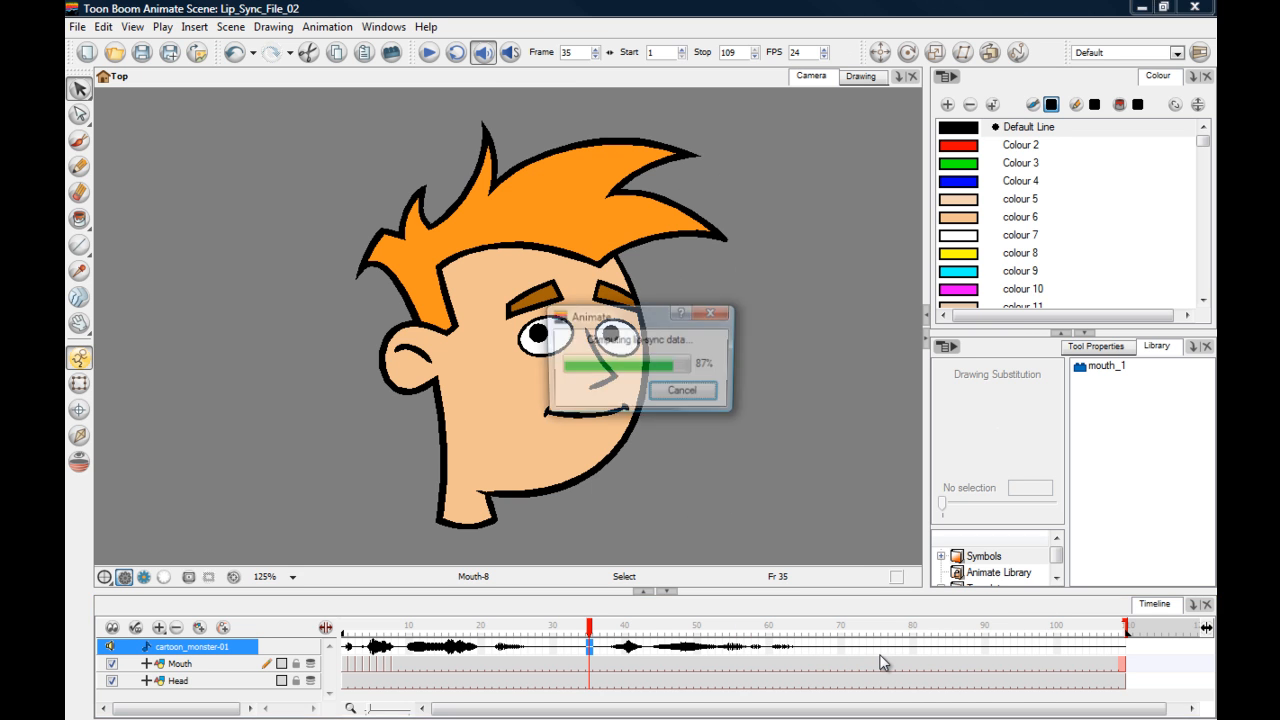
# - Map the cartoon_monster-01 lip-sync to the Mouth layer, assigning drawings 01, 2, 3, 4, 5, 6, 7 to A through G and 8 to X
pyautogui.rightClick(591, 649)
pyautogui.moveTo(615, 645)
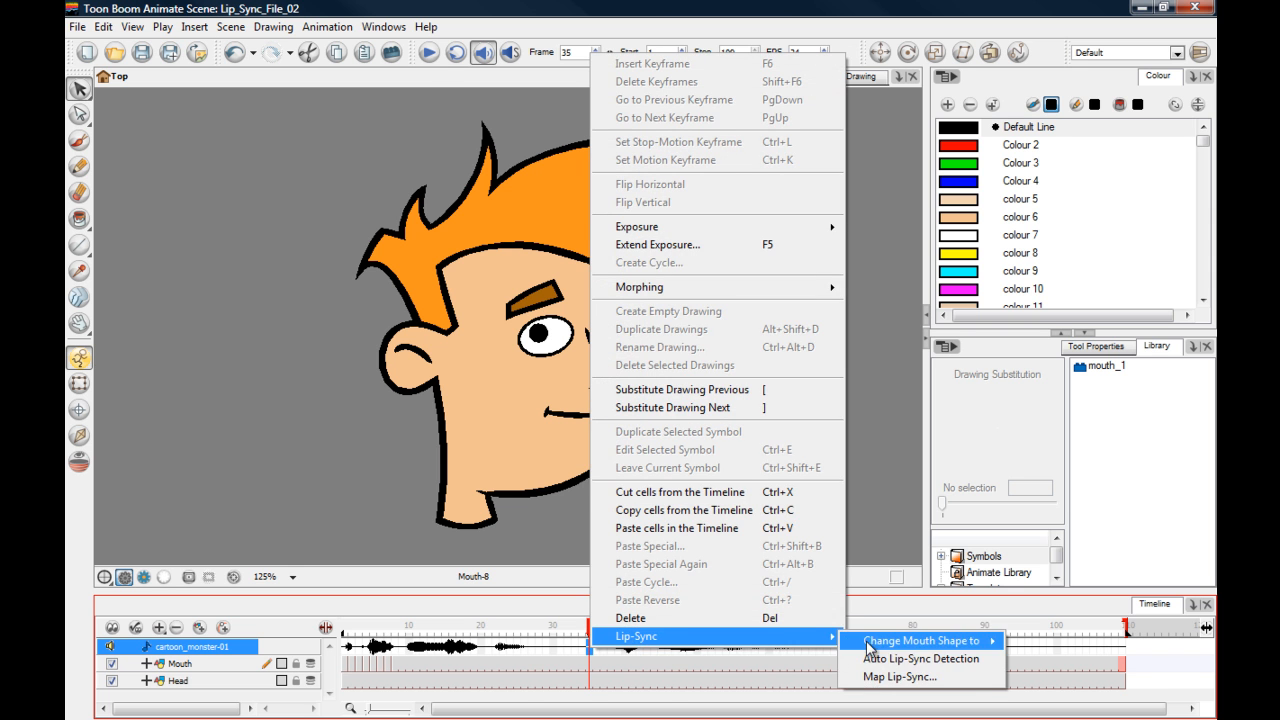
pyautogui.click(883, 686)
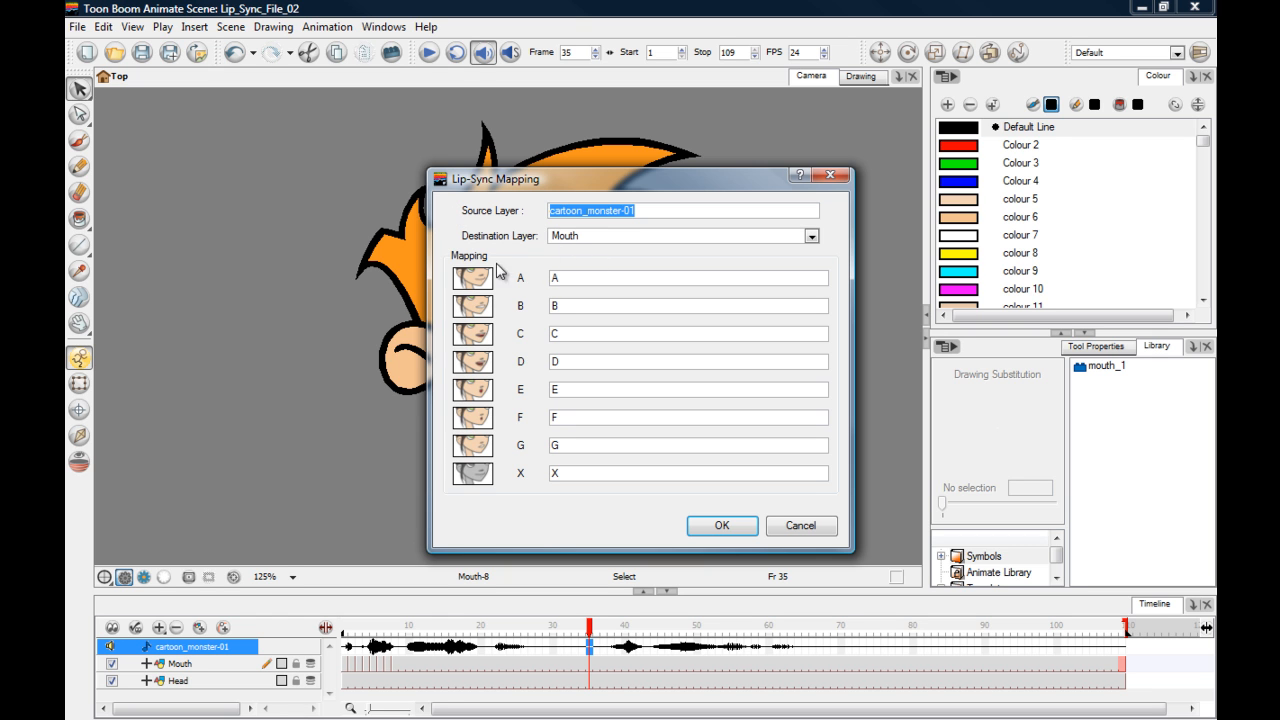
pyautogui.doubleClick(563, 278)
pyautogui.write('01')
pyautogui.press('Tab')
pyautogui.write('2')
pyautogui.press('Tab')
pyautogui.write('3')
pyautogui.press('Tab')
pyautogui.write('4')
pyautogui.press('Tab')
pyautogui.write('5')
pyautogui.press('Tab')
pyautogui.write('6')
pyautogui.press('Tab')
pyautogui.write('7')
pyautogui.press('Tab')
pyautogui.write('8')
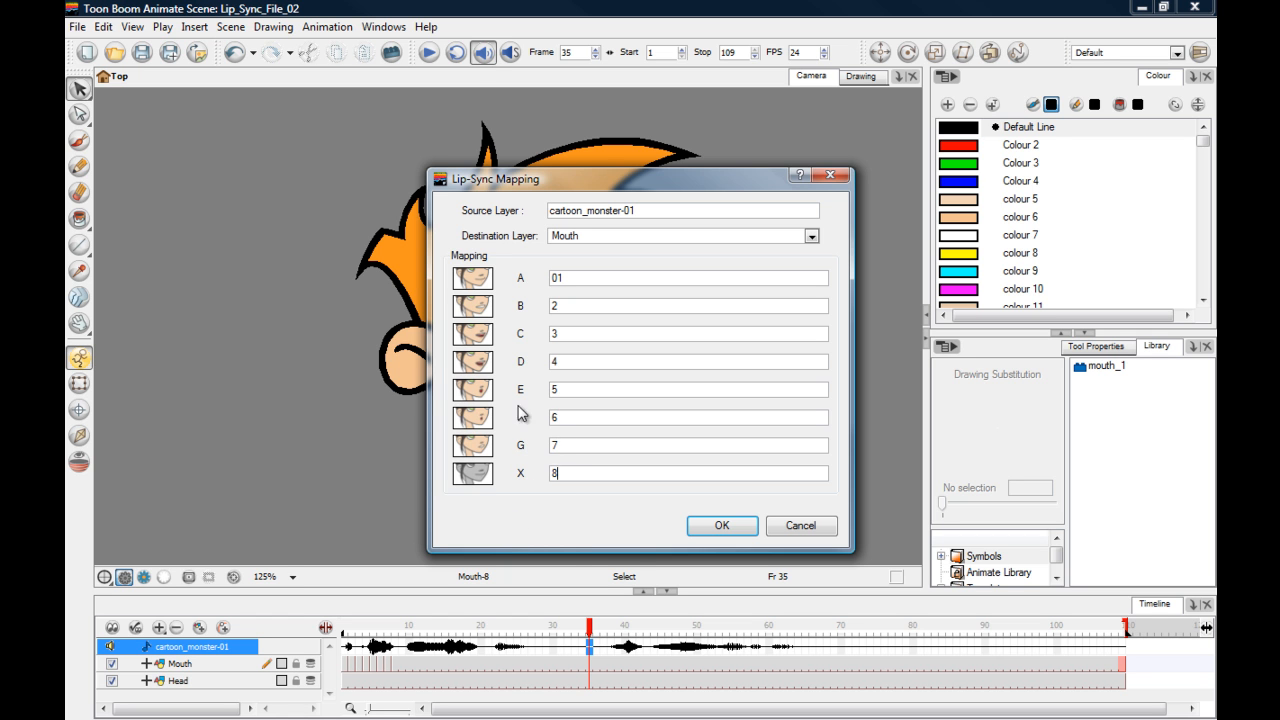
pyautogui.click(718, 527)
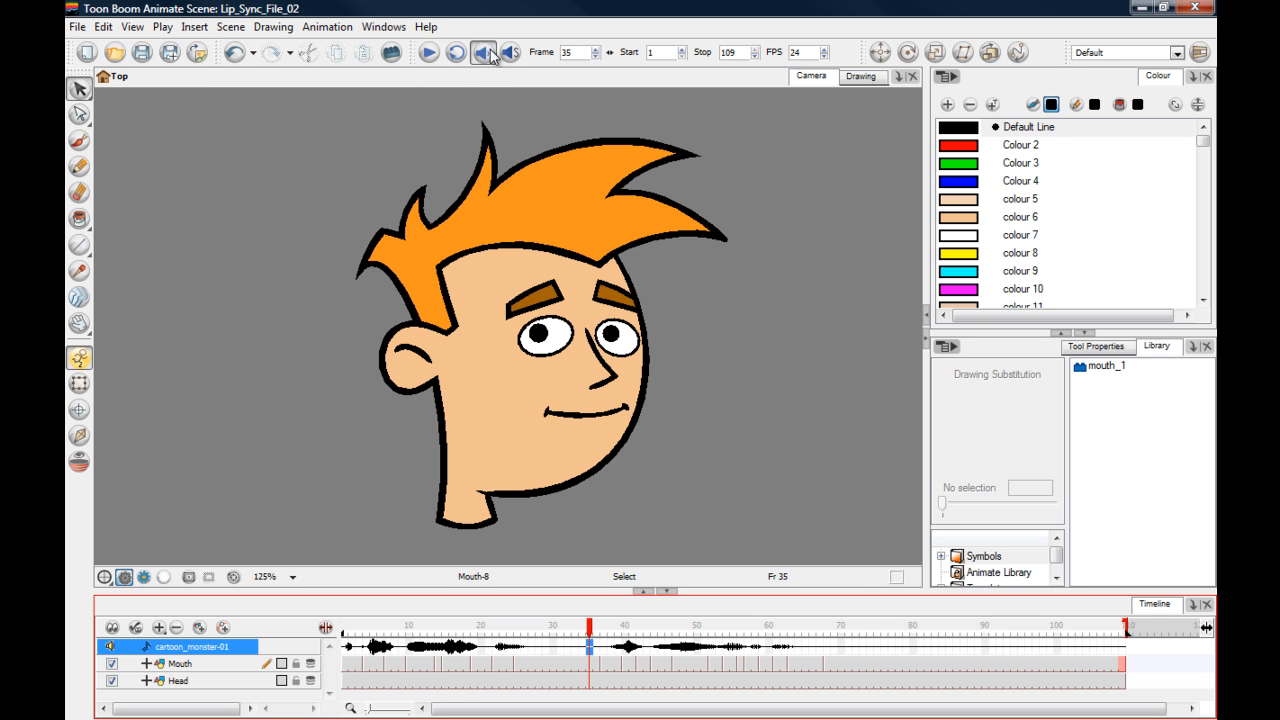
# - Play the scene from frame 1 to review the lip-sync with the numbered mouth drawings
pyautogui.moveTo(589, 628); pyautogui.dragTo(334, 628)
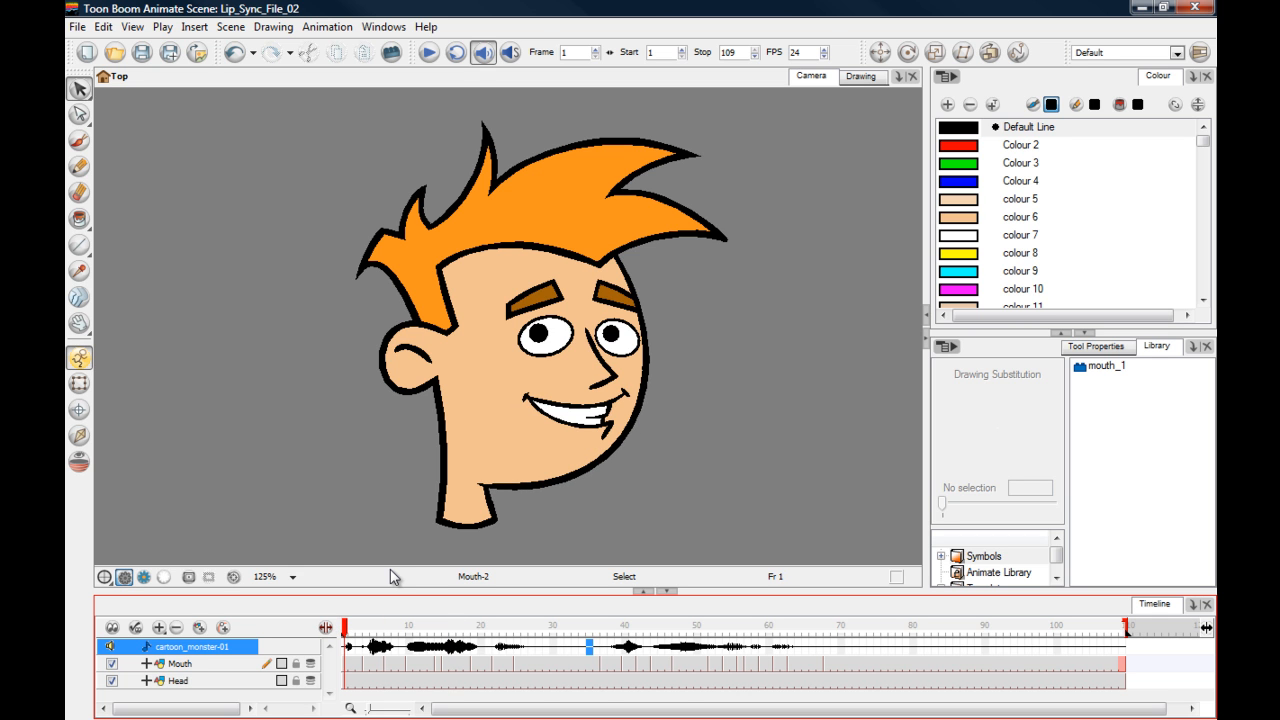
pyautogui.click(420, 54)
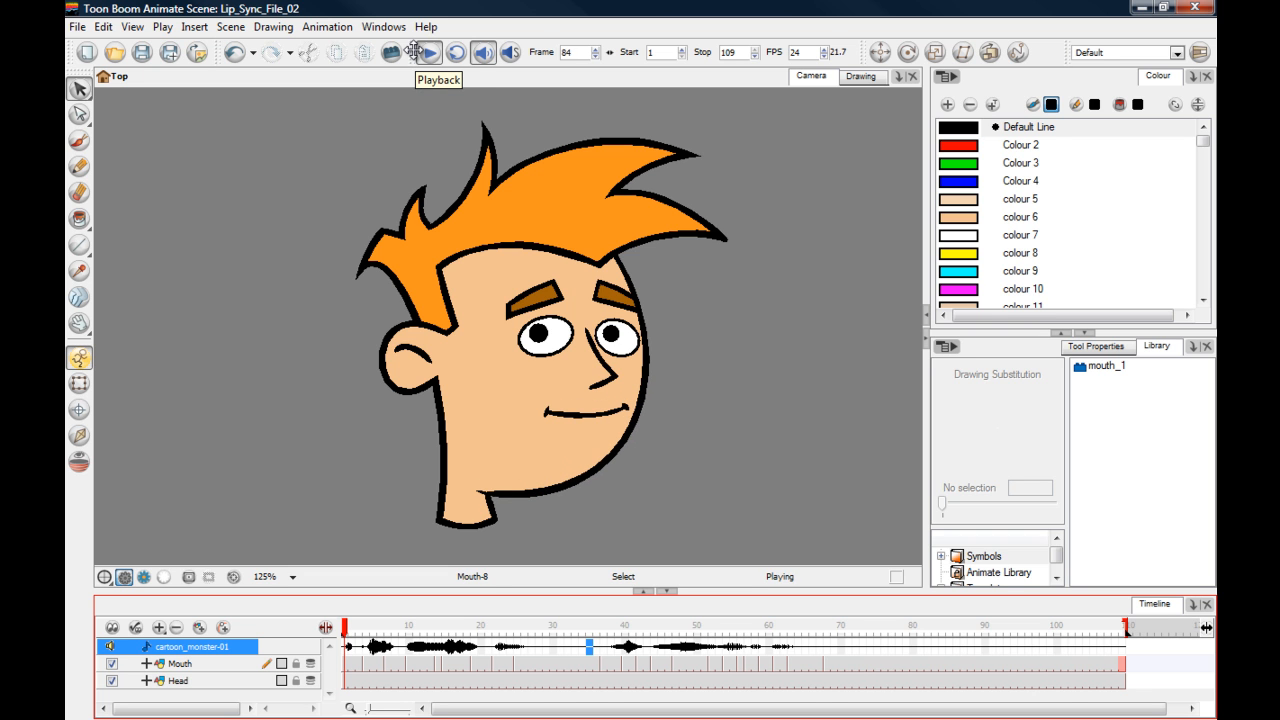
pyautogui.click(426, 53)
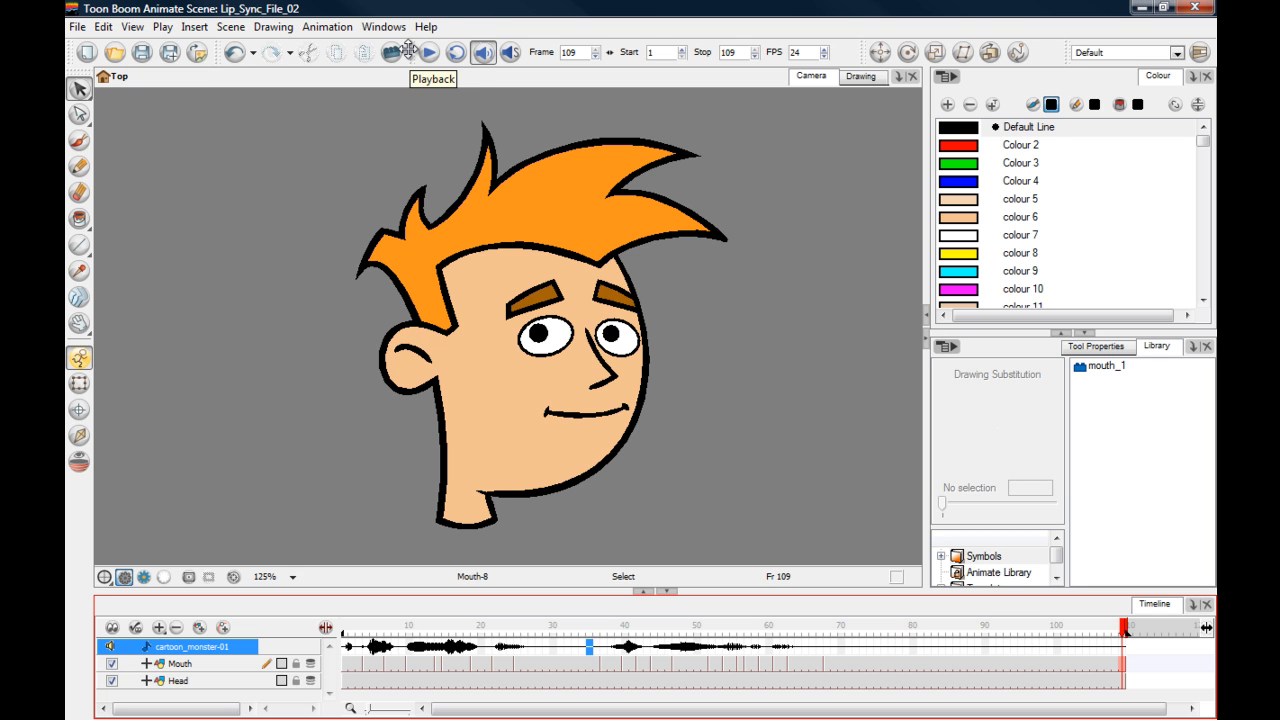
# - Enable sound scrubbing and scrub the timeline to check the Mouth layer's drawings against the sound at frames 36 and 37
pyautogui.click(510, 57)
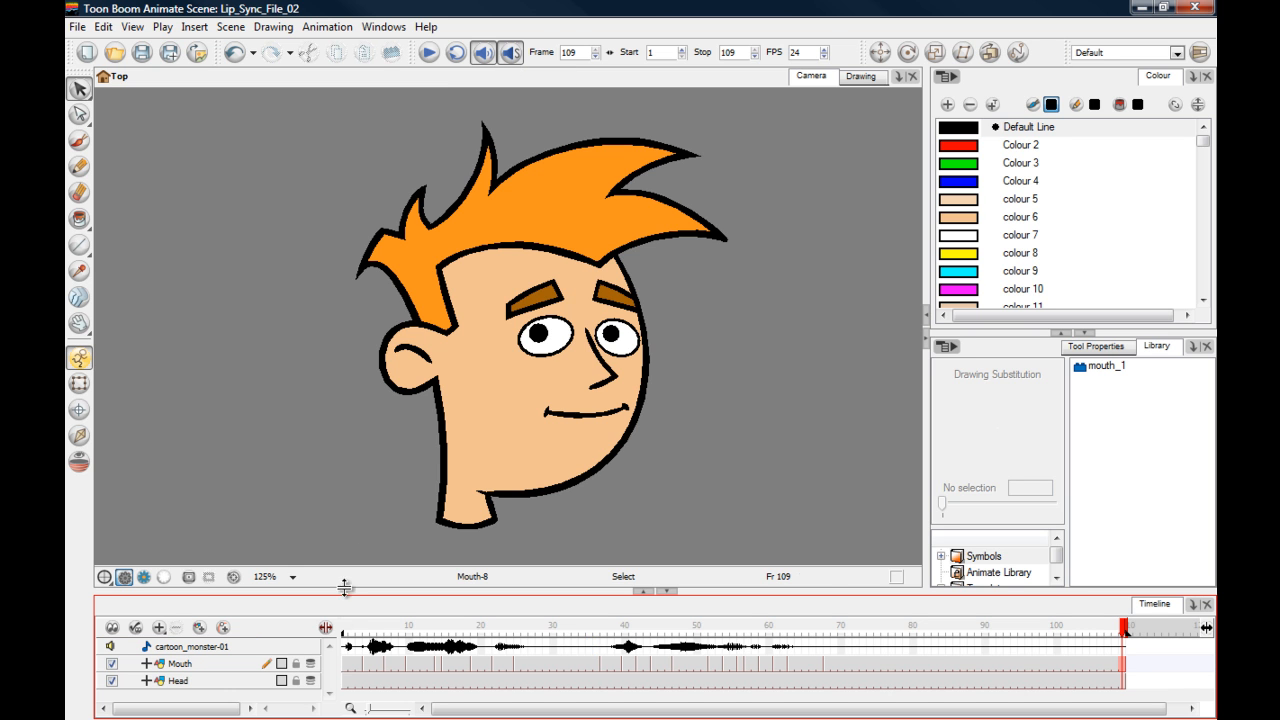
pyautogui.moveTo(375, 628)
pyautogui.mouseDown()
pyautogui.moveTo(622, 628)
pyautogui.moveTo(597, 628)
pyautogui.mouseUp()
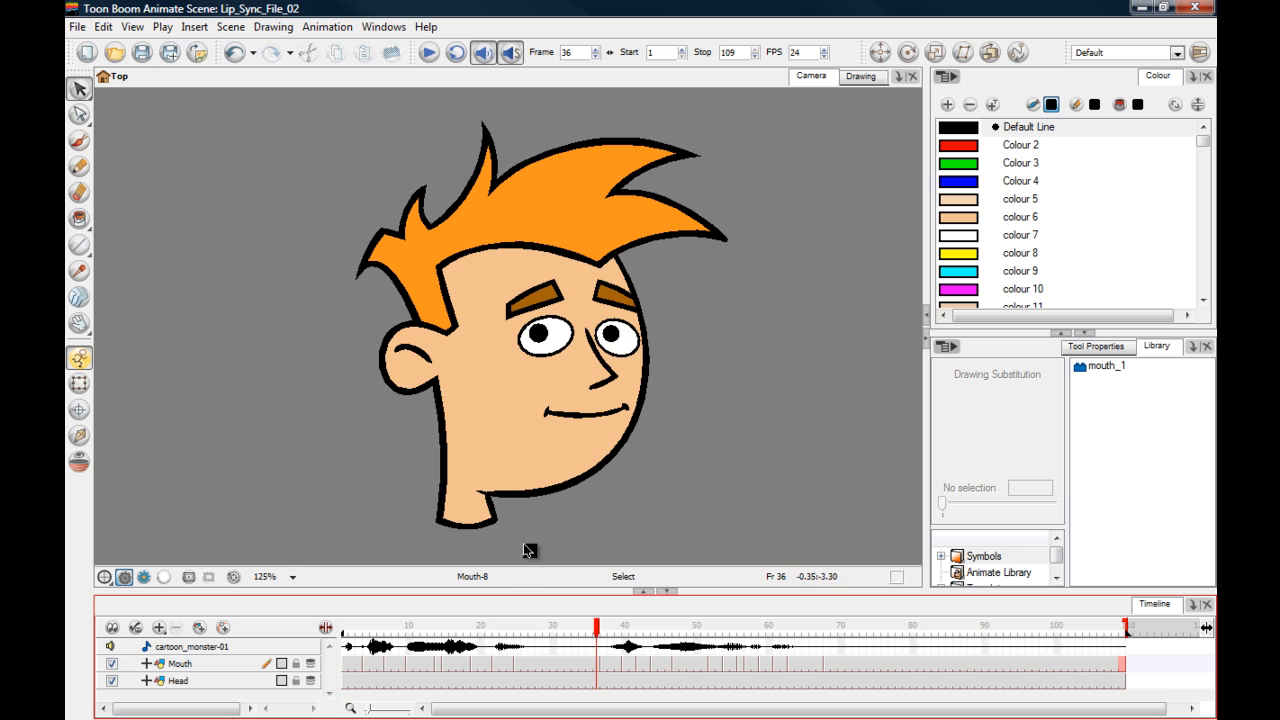
pyautogui.click(182, 664)
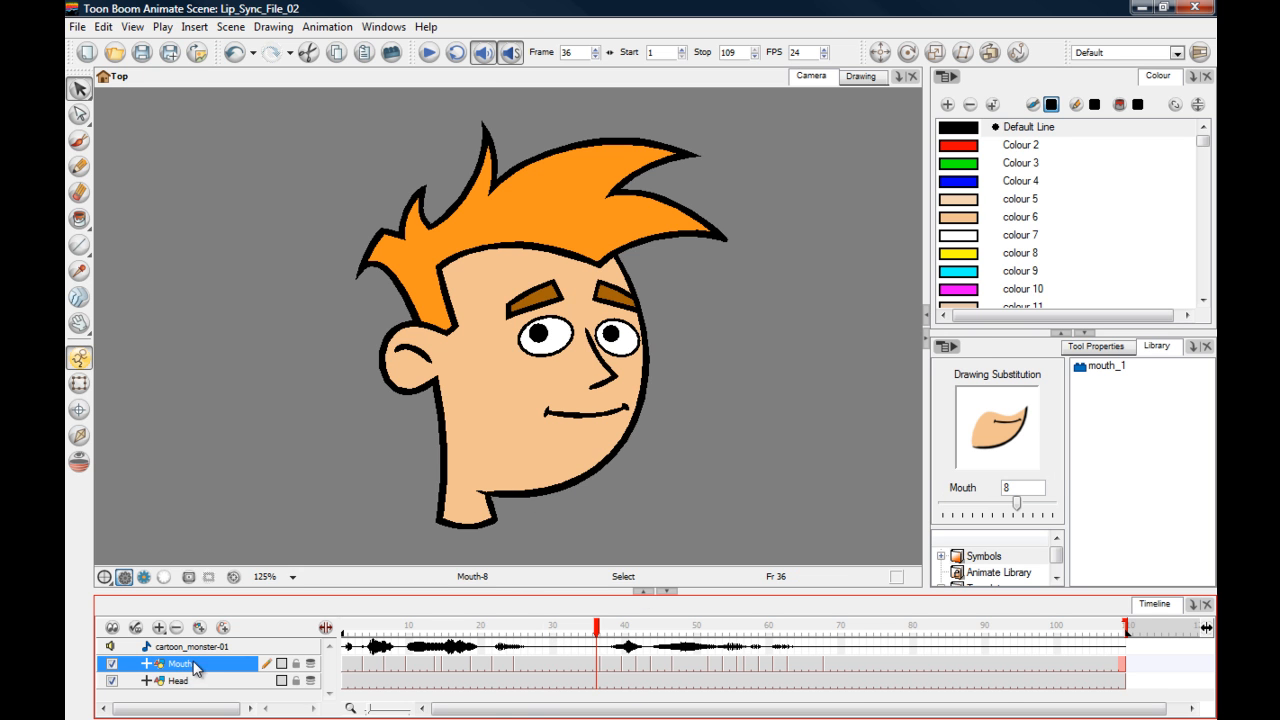
pyautogui.moveTo(596, 628)
pyautogui.mouseDown()
pyautogui.moveTo(553, 628)
pyautogui.moveTo(603, 628)
pyautogui.mouseUp()
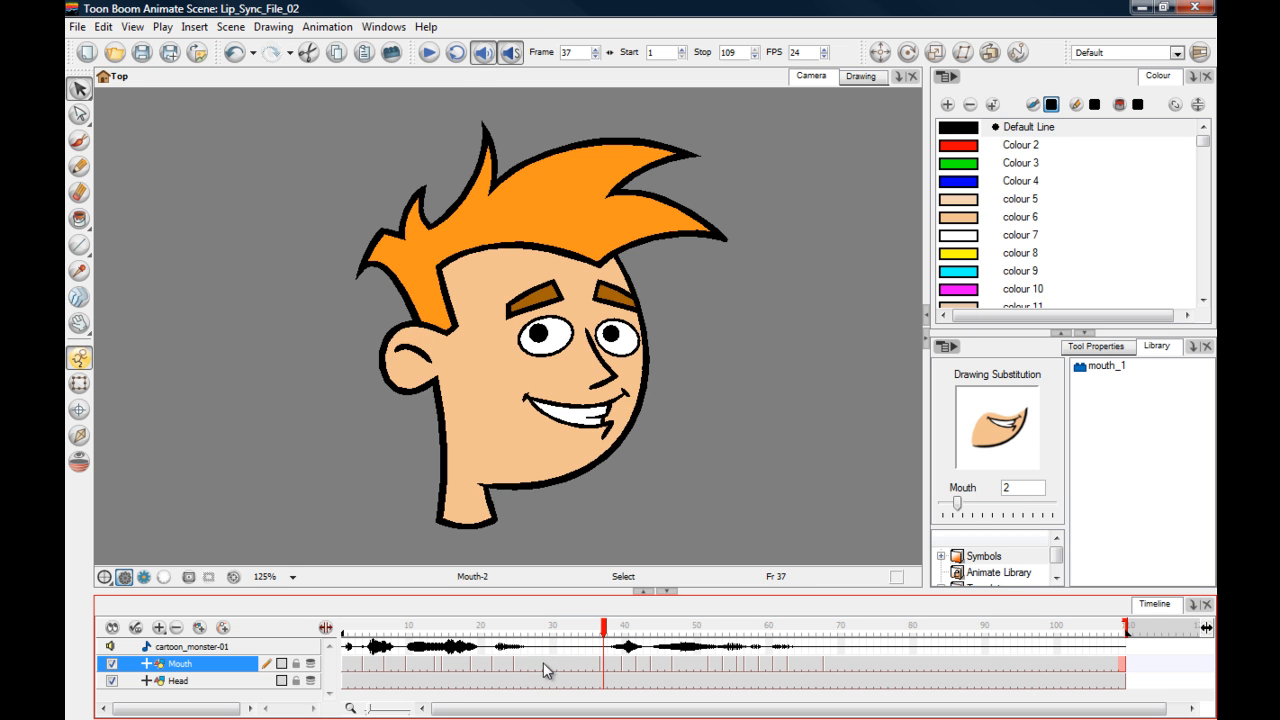
# - Try substituting drawing 07 on the Mouth layer at frame 31 and undo the substitution
pyautogui.moveTo(600, 629); pyautogui.dragTo(560, 630)
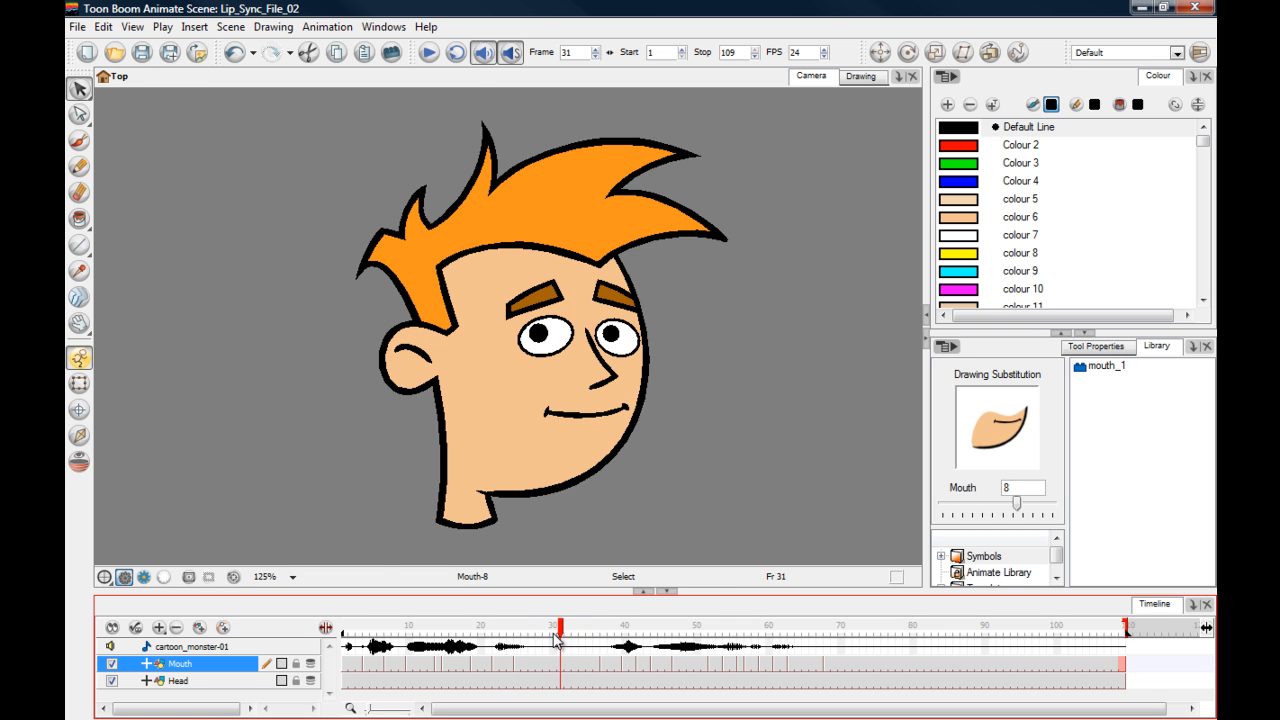
pyautogui.moveTo(1016, 505); pyautogui.dragTo(1010, 506)
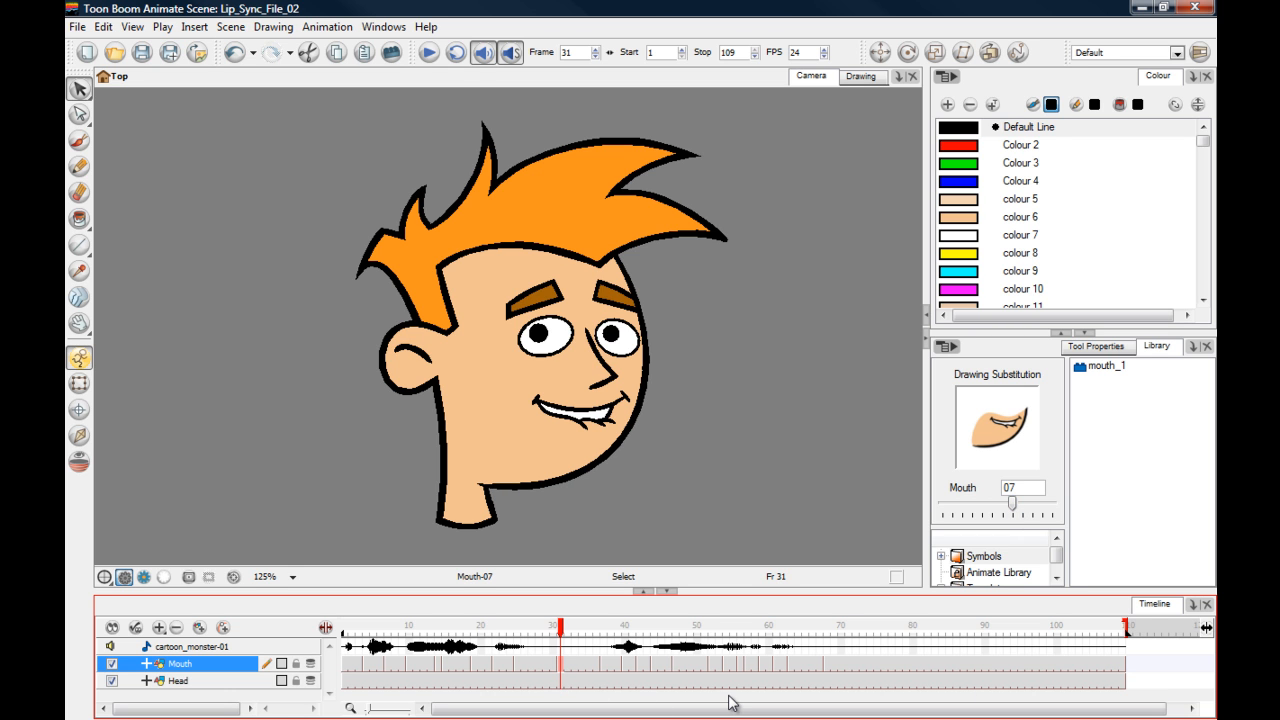
pyautogui.hotkey('ctrl', 'z')
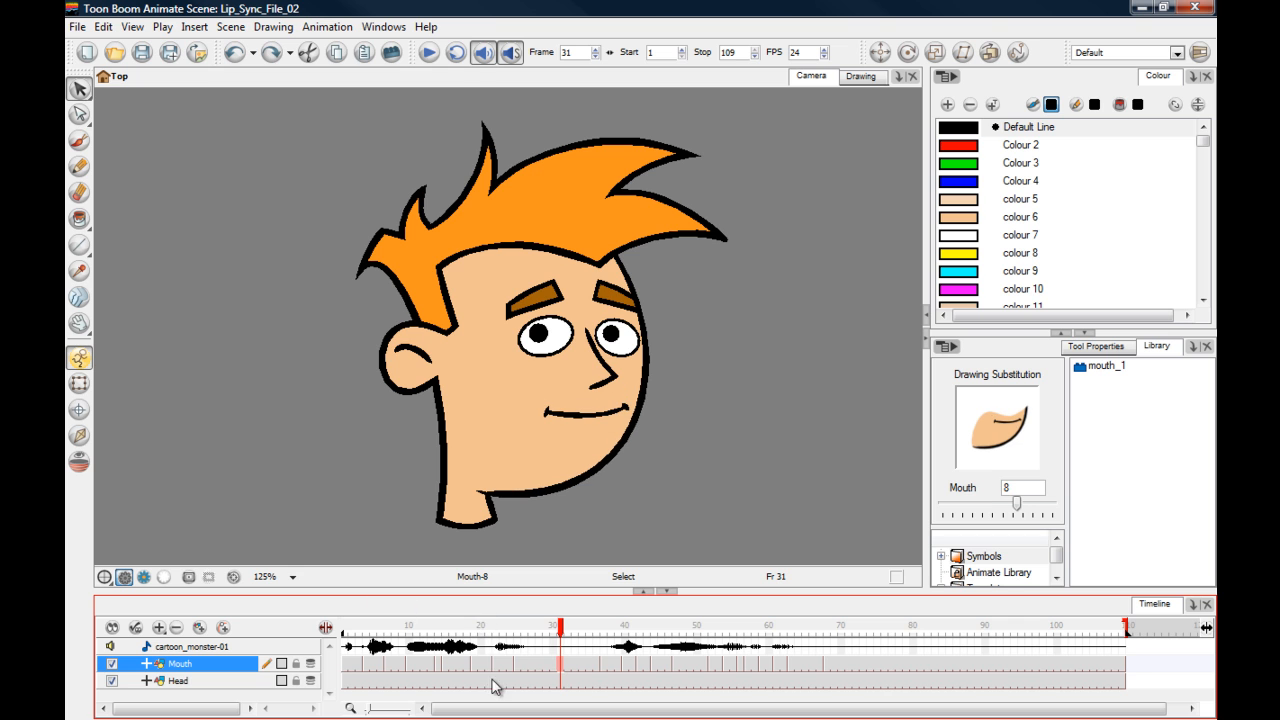